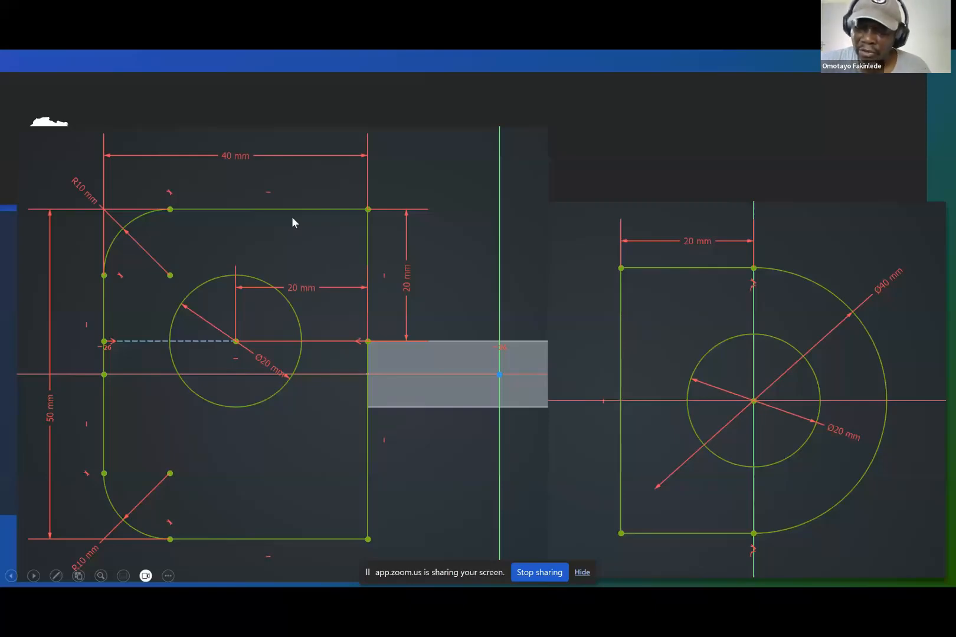
pyautogui.press('Right')
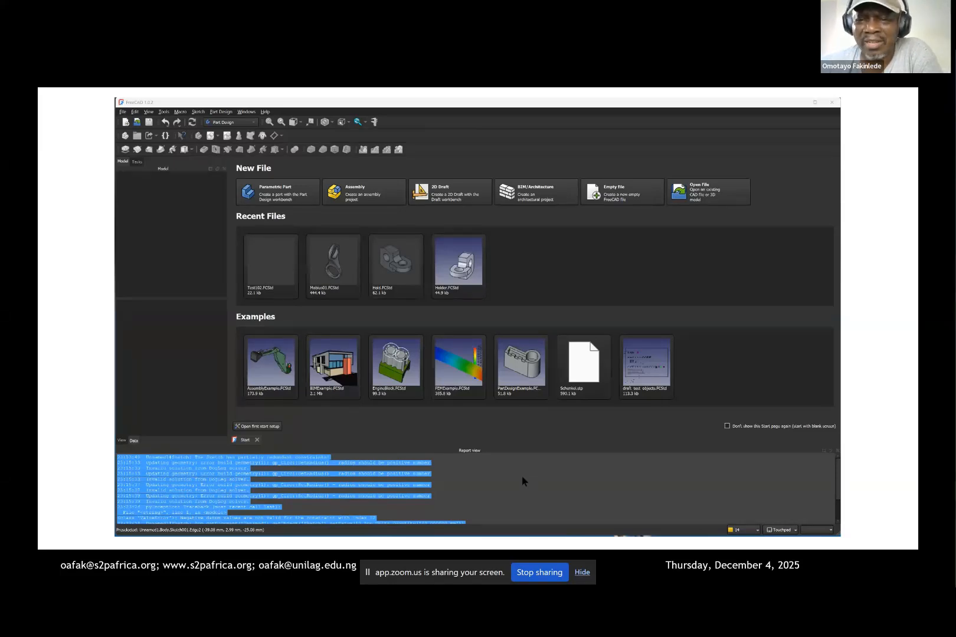
# Step: Switch to the Zoom meeting and read through the chat for the students' questions and feedback
pyautogui.hotkey('alt', 'Tab')
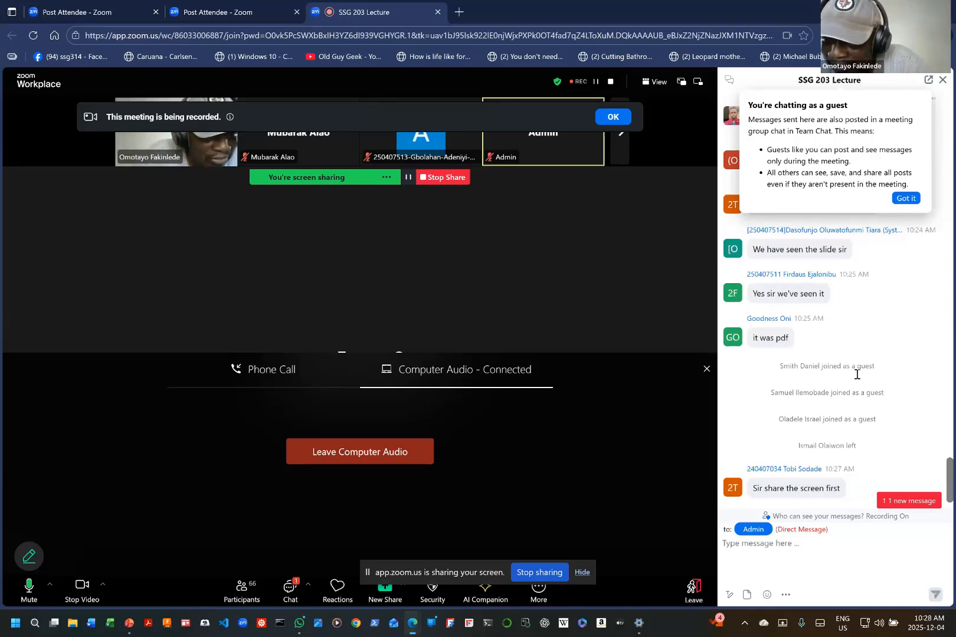
pyautogui.scroll(4, 855, 378)
pyautogui.scroll(1, 852, 392)
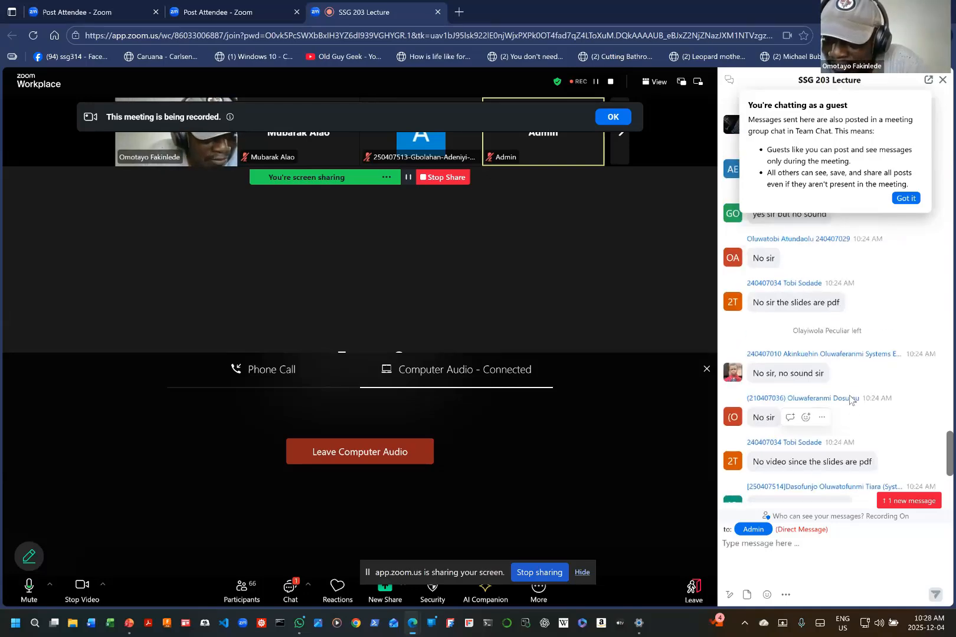
pyautogui.scroll(5, 849, 400)
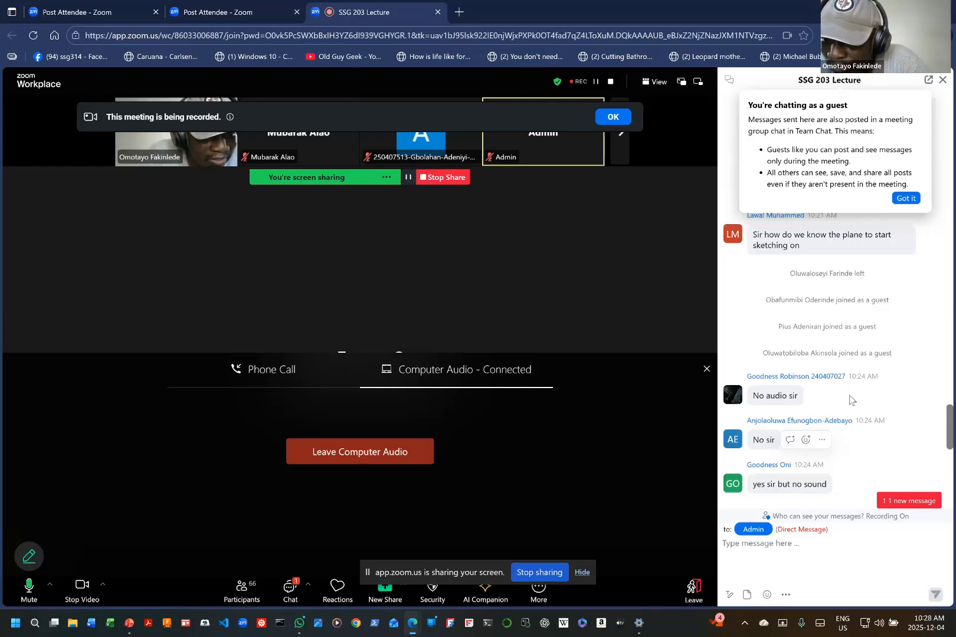
pyautogui.scroll(2, 850, 400)
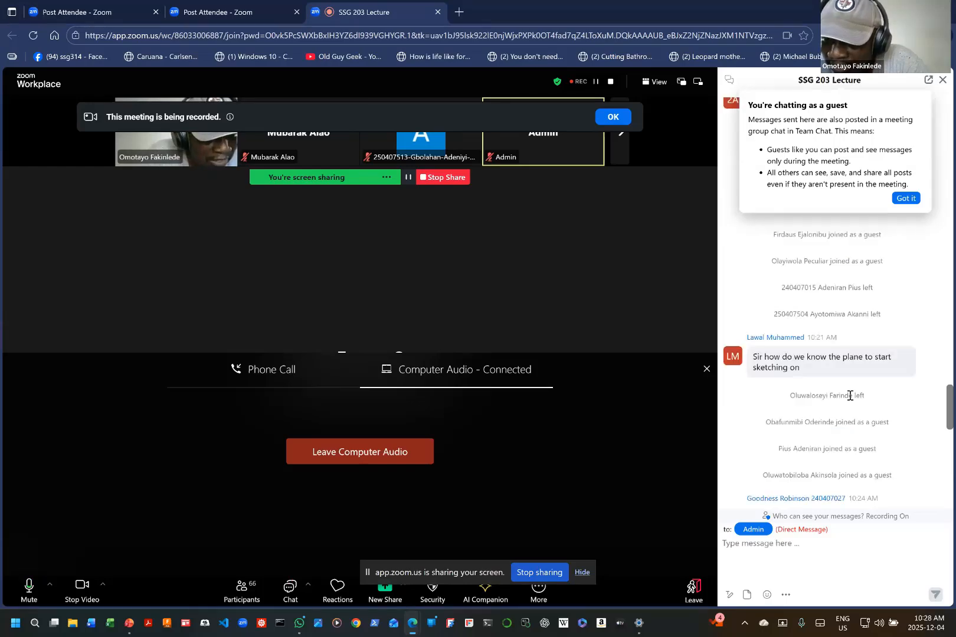
pyautogui.scroll(3, 849, 400)
pyautogui.scroll(1, 849, 400)
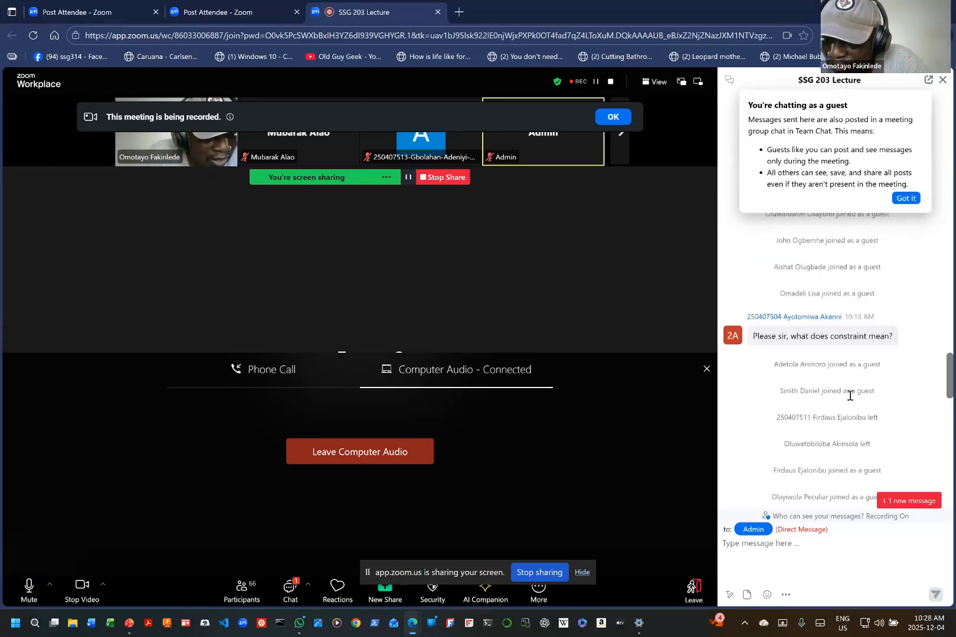
pyautogui.scroll(2, 849, 400)
pyautogui.scroll(3, 849, 400)
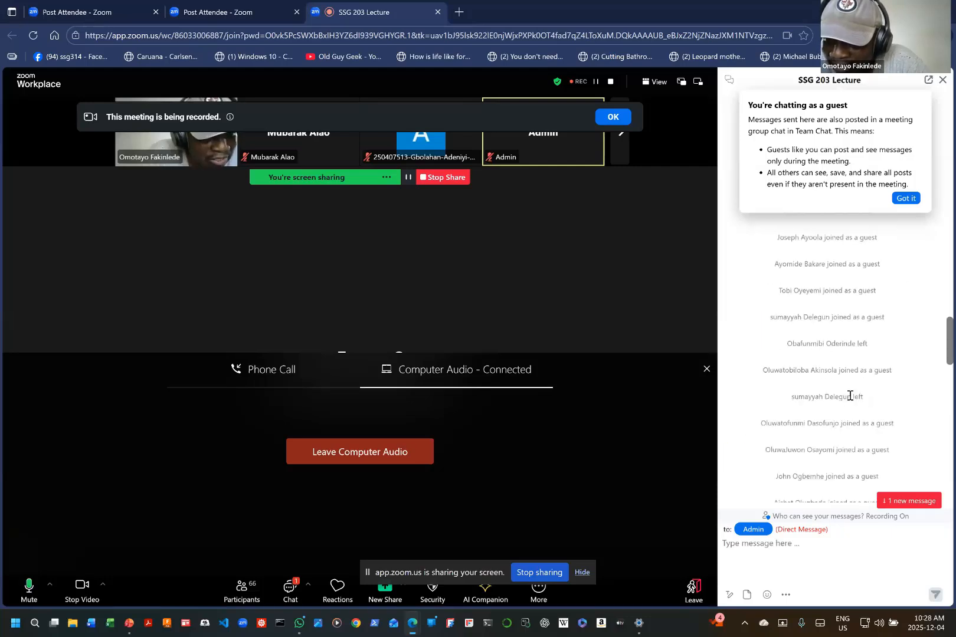
pyautogui.scroll(-3, 849, 396)
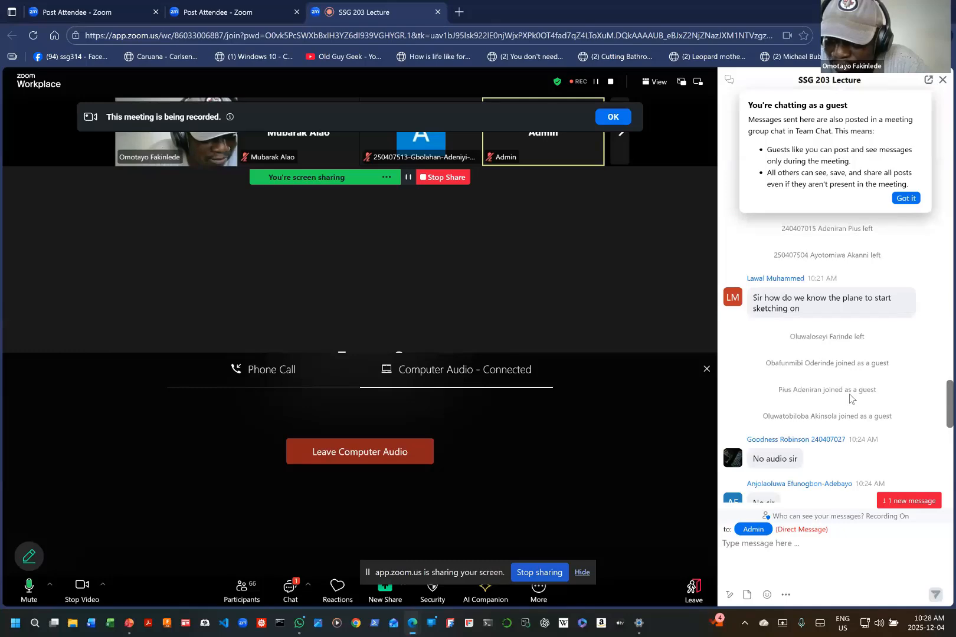
pyautogui.scroll(-3, 849, 398)
pyautogui.scroll(-1, 850, 399)
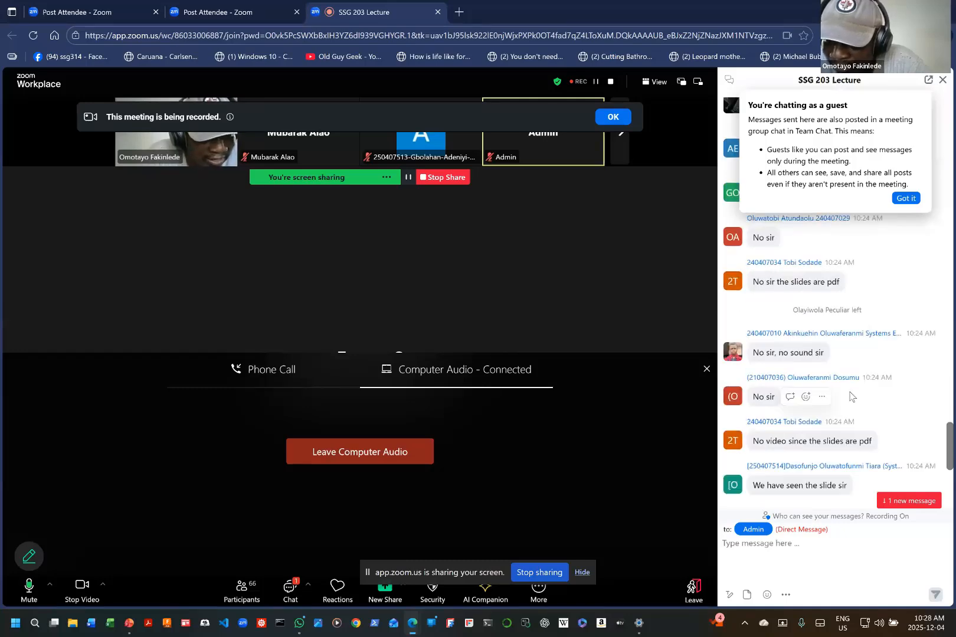
pyautogui.scroll(-1, 850, 396)
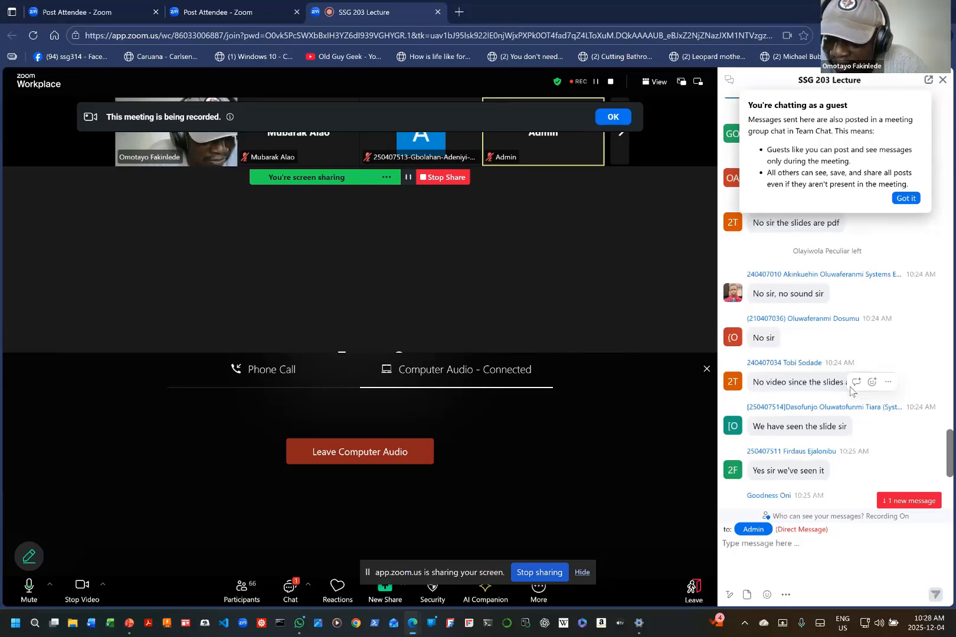
pyautogui.scroll(-3, 850, 390)
pyautogui.scroll(-2, 850, 387)
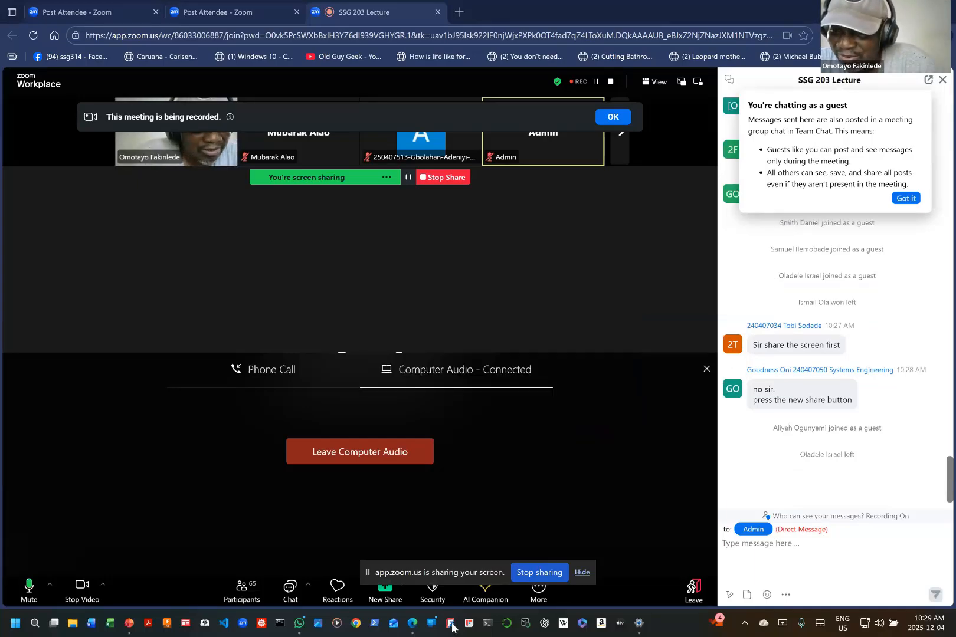
# Step: Switch to FreeCAD, dismiss the document recovery without recovering anything, and create a new empty document
pyautogui.click(451, 624)
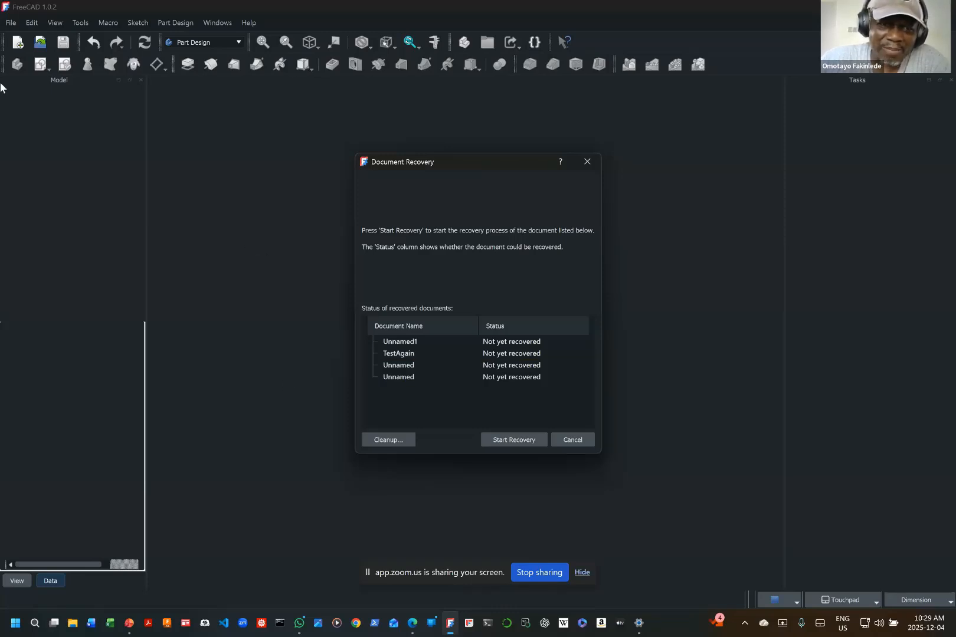
pyautogui.click(13, 24)
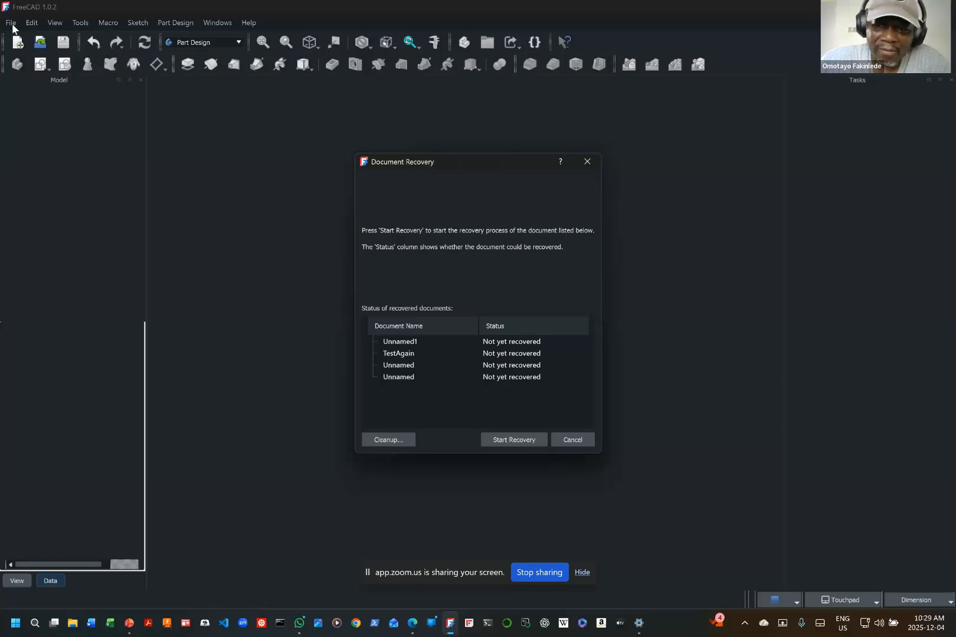
pyautogui.click(585, 441)
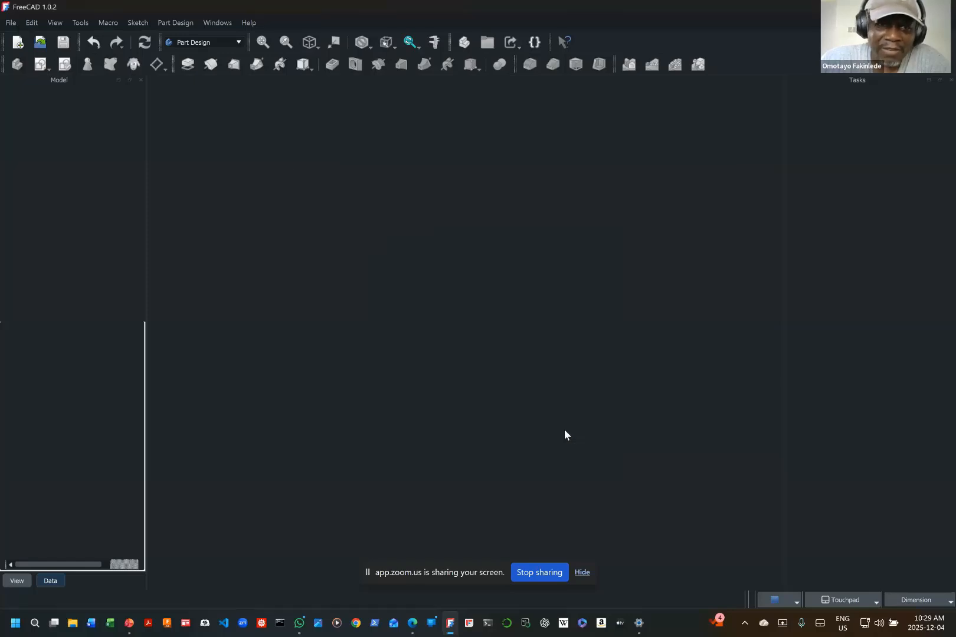
pyautogui.click(12, 23)
pyautogui.press('Escape')
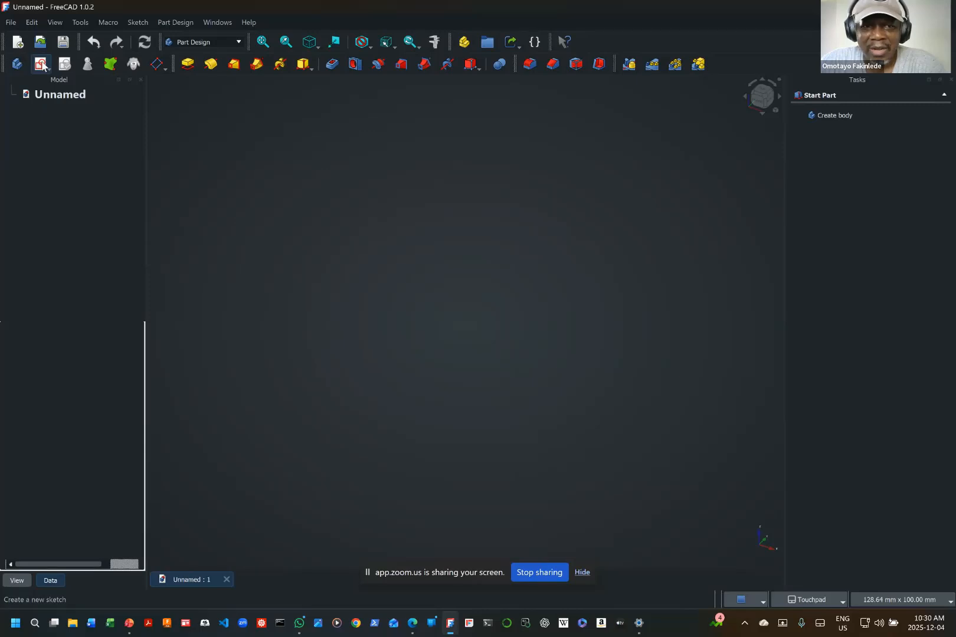
# Step: Create a new sketch in a new body, attached to the XY plane
pyautogui.click(42, 65)
pyautogui.click(42, 65)
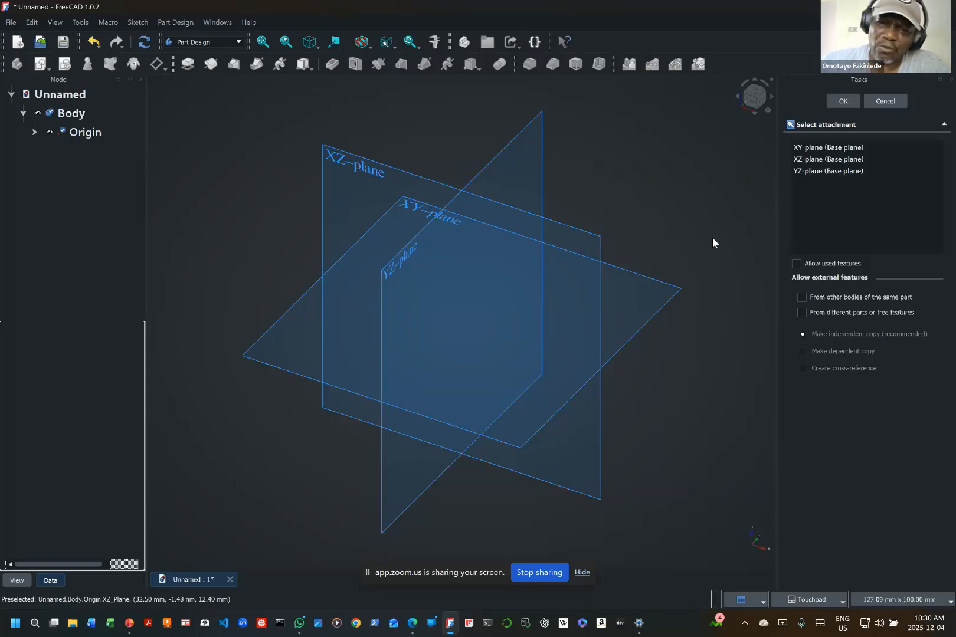
pyautogui.click(416, 213)
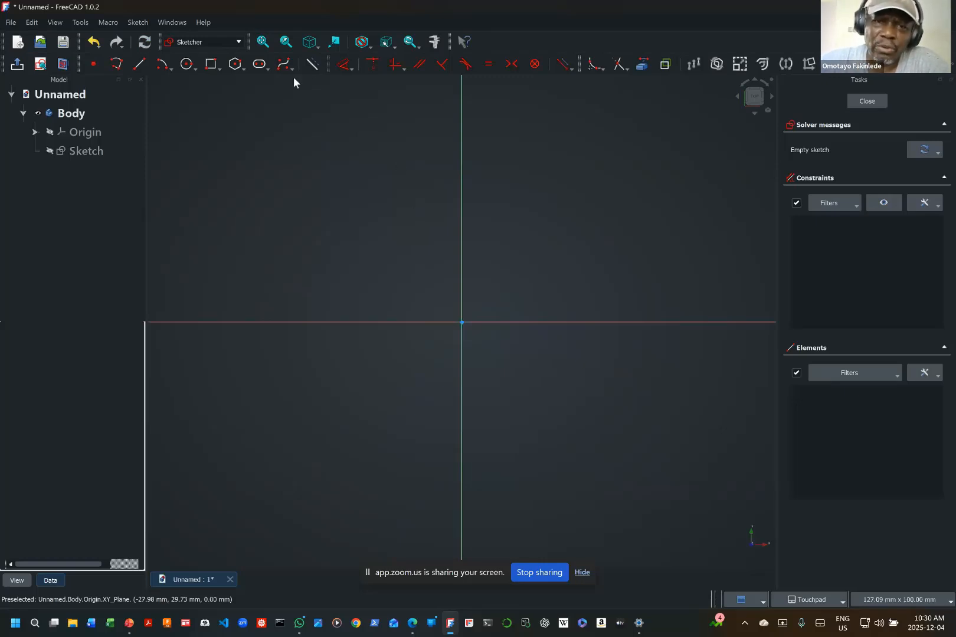
# Step: Draw a circle of 20 mm diameter centred on the origin and move its dimension label inside the circle
pyautogui.click(187, 65)
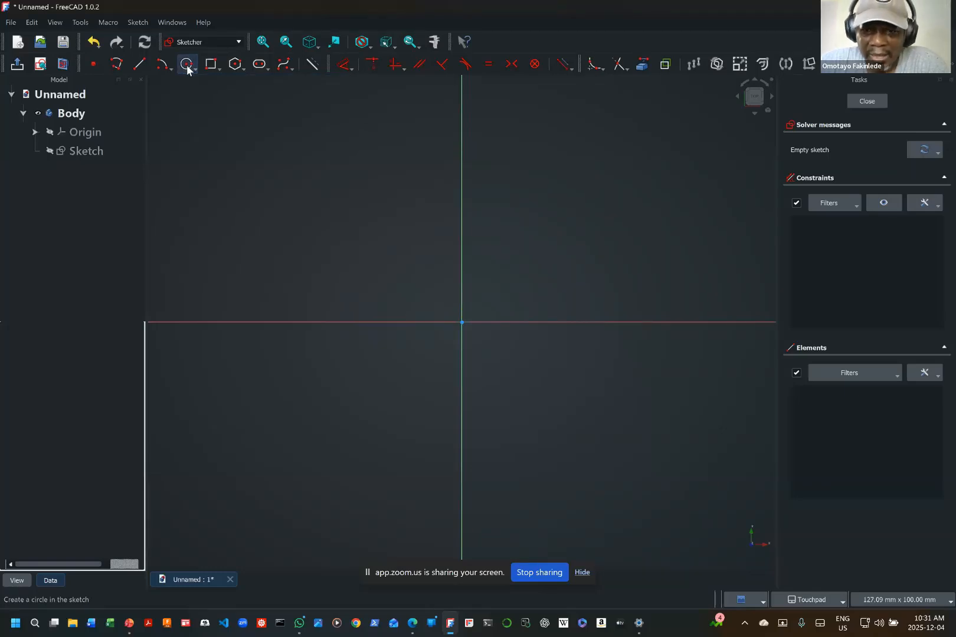
pyautogui.click(187, 68)
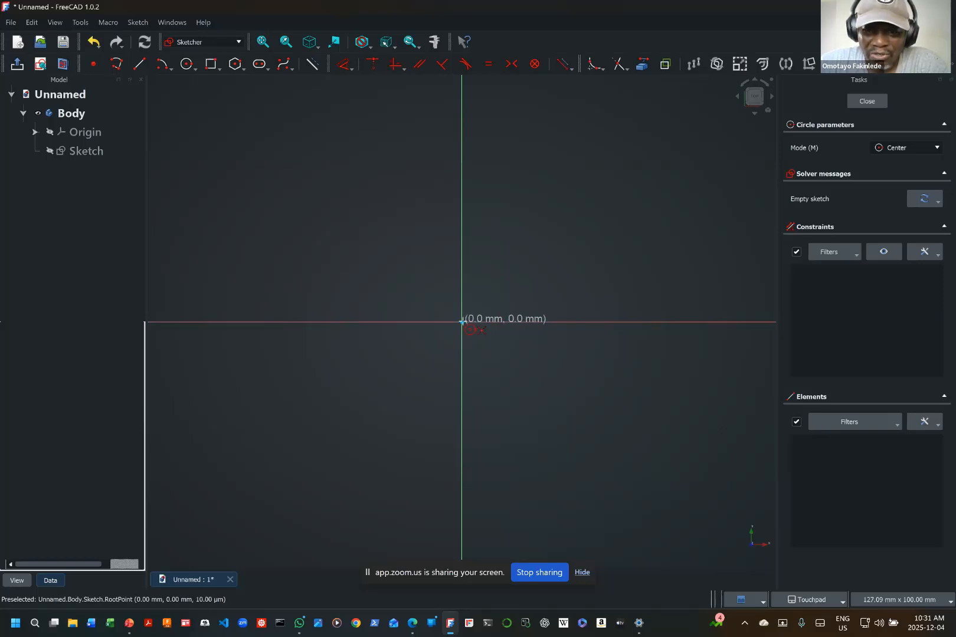
pyautogui.click(462, 321)
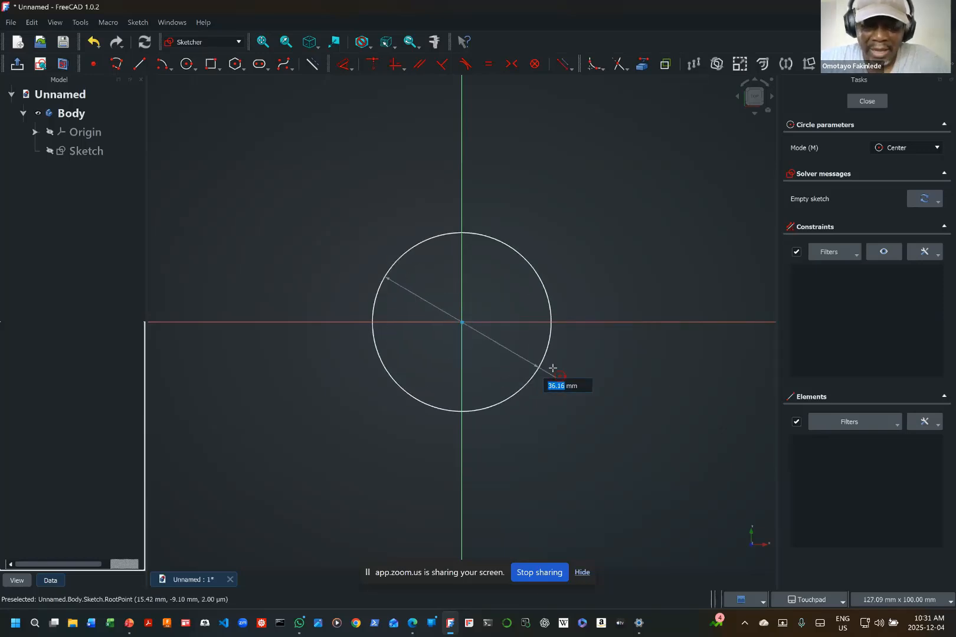
pyautogui.write('0')
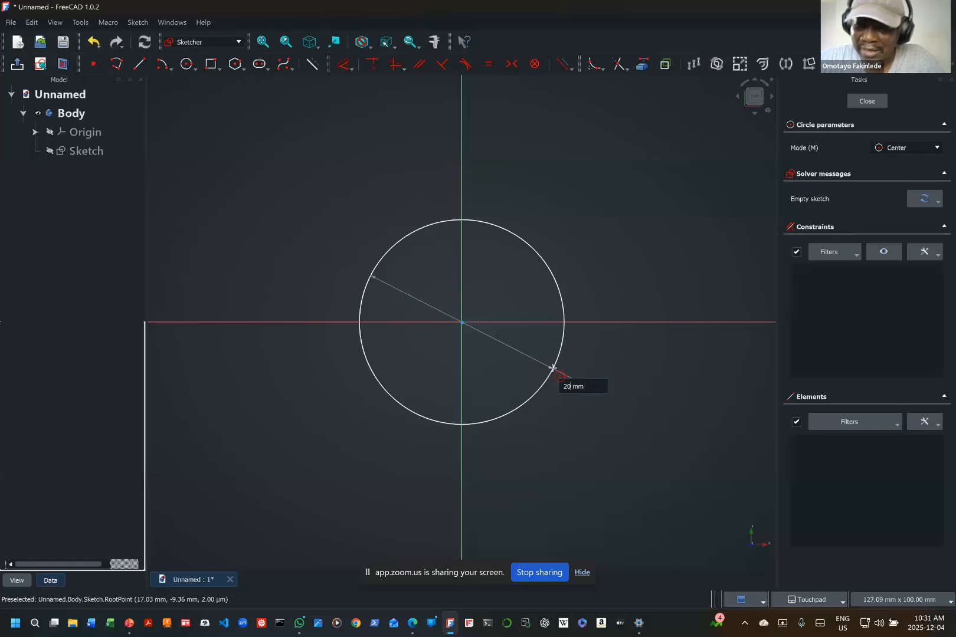
pyautogui.press('Return')
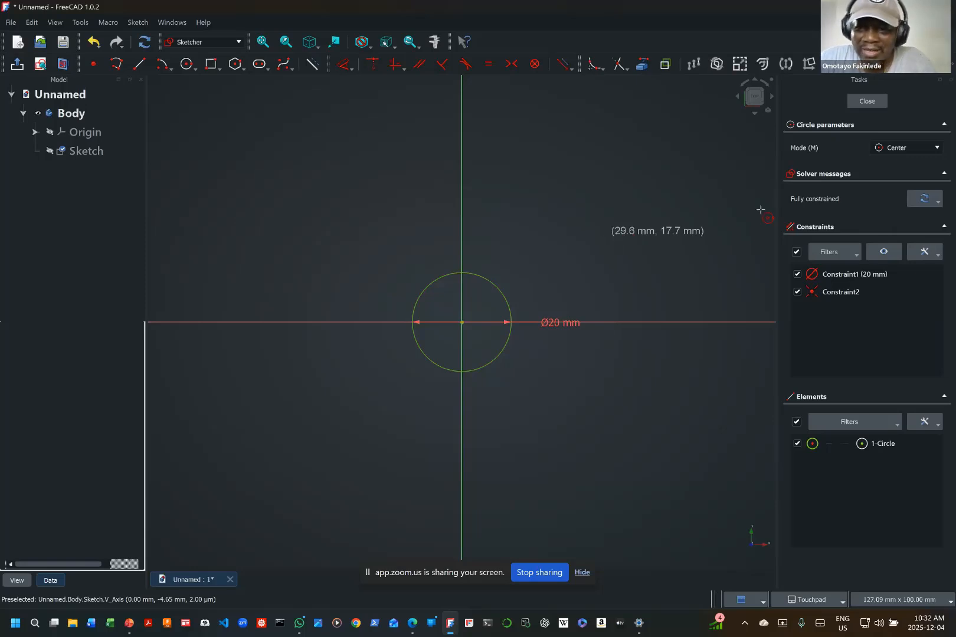
pyautogui.rightClick(613, 259)
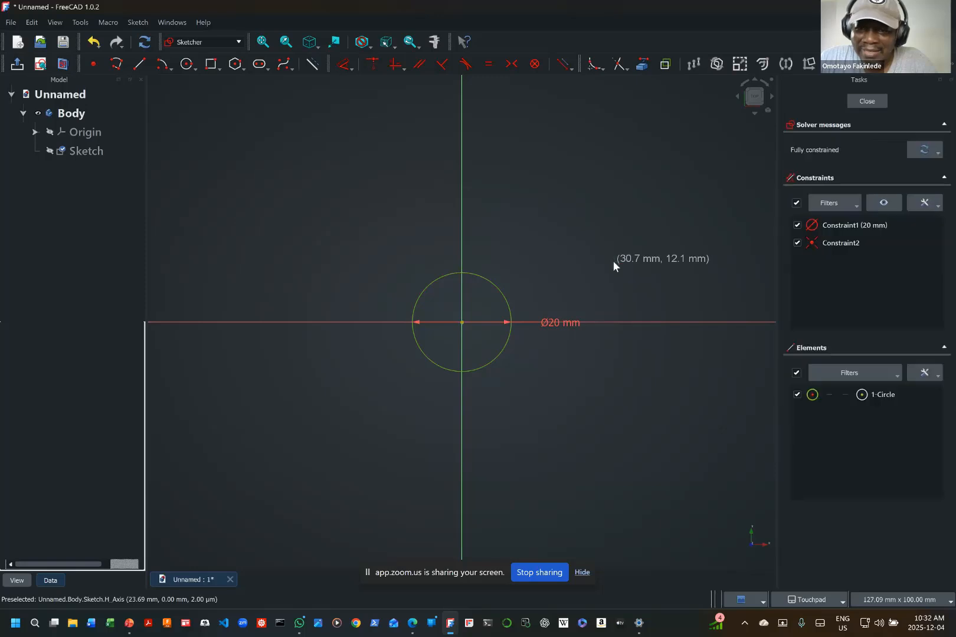
pyautogui.moveTo(573, 322); pyautogui.dragTo(481, 316)
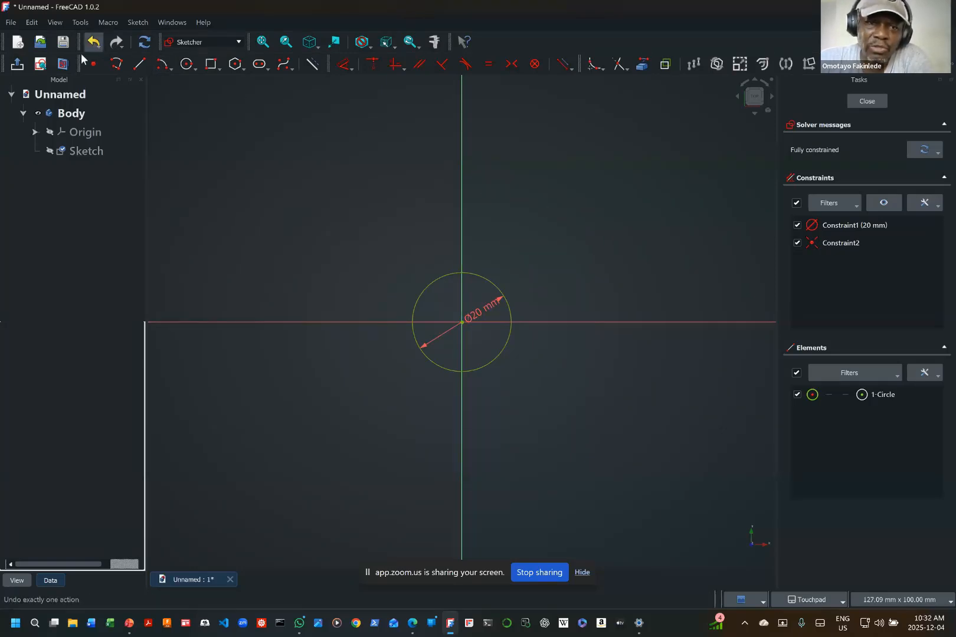
# Step: Sketch a closed D-shaped polyline around the circle, with a tangent arc of about 17 mm radius joining two points on the vertical axis
pyautogui.click(115, 65)
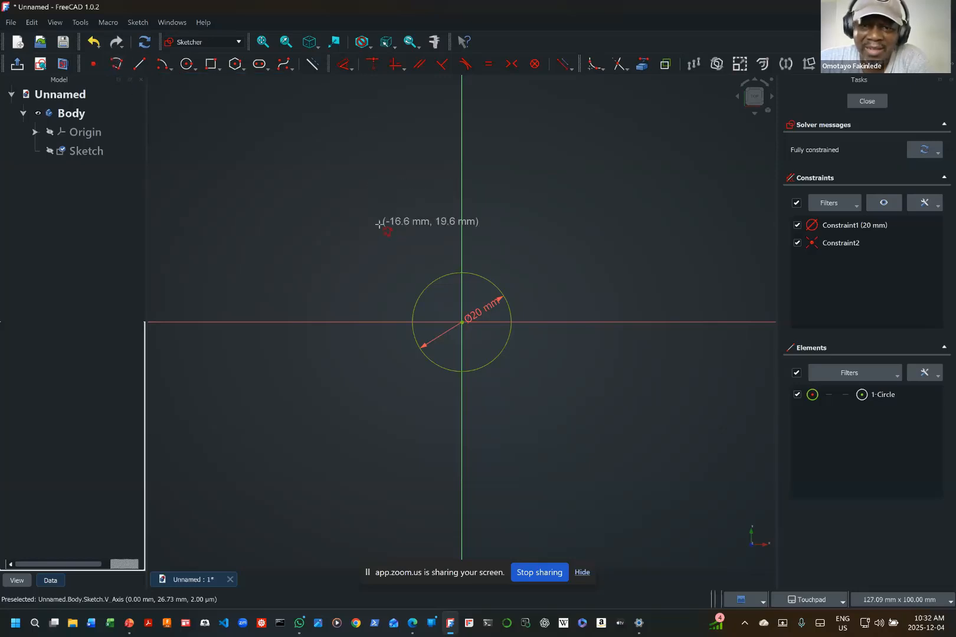
pyautogui.click(379, 224)
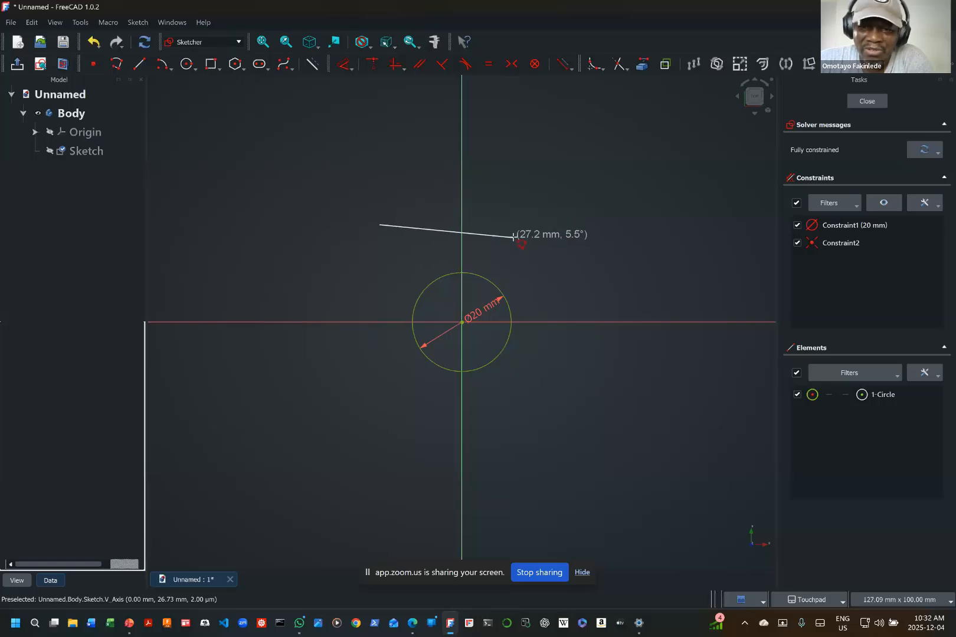
pyautogui.click(461, 231)
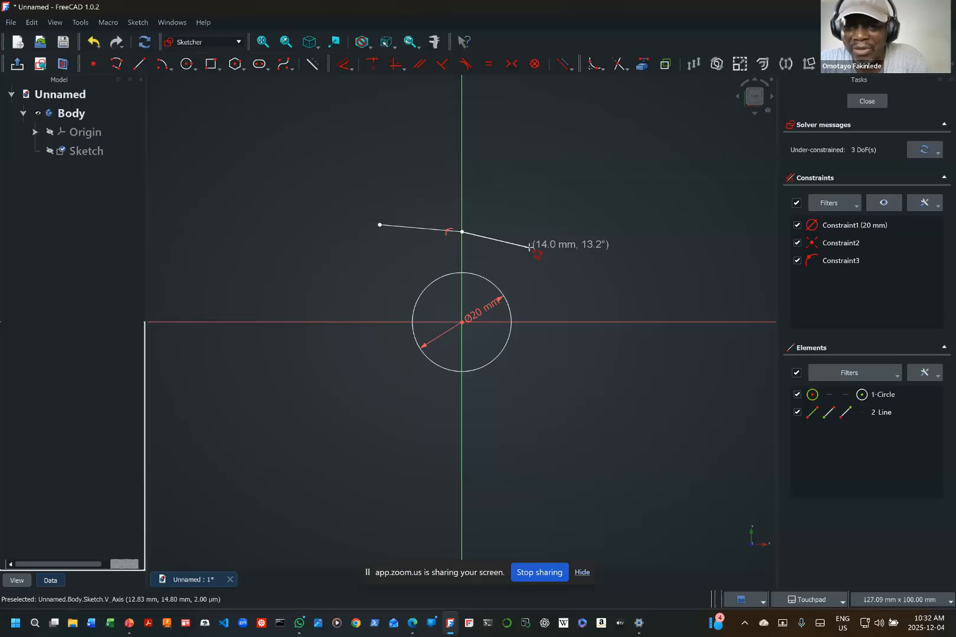
pyautogui.press('m')
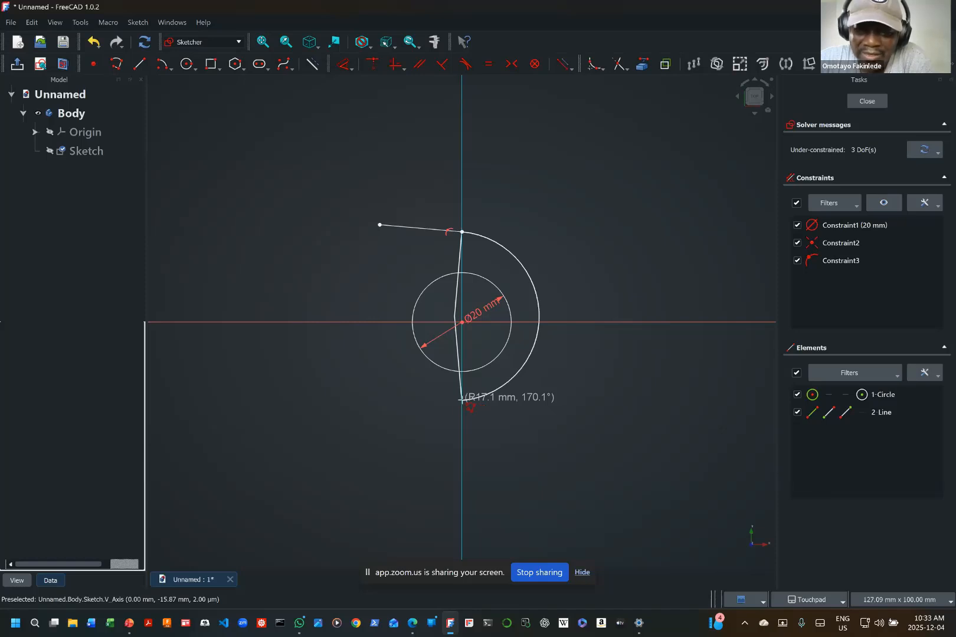
pyautogui.click(461, 401)
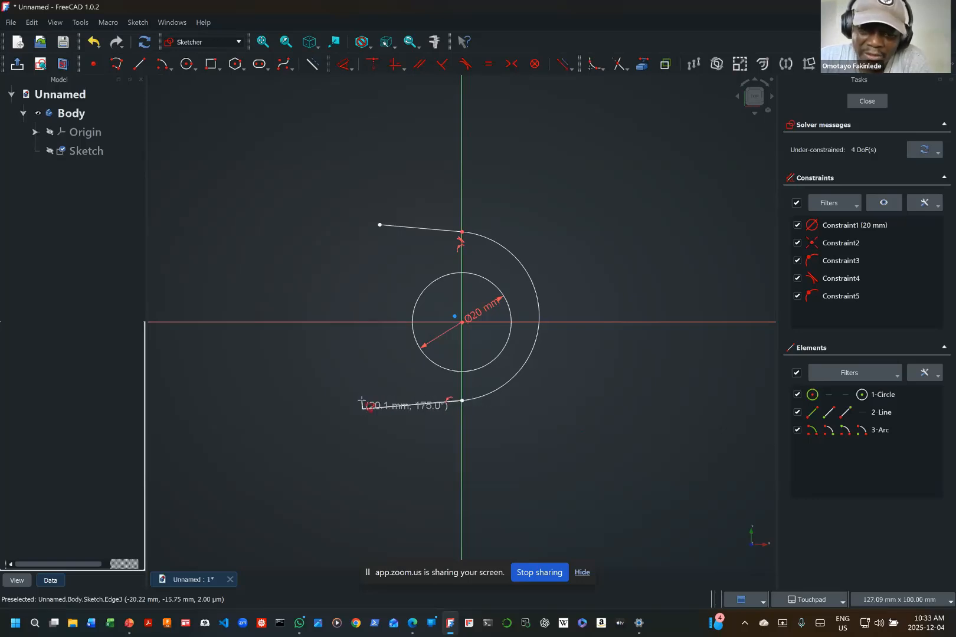
pyautogui.click(362, 408)
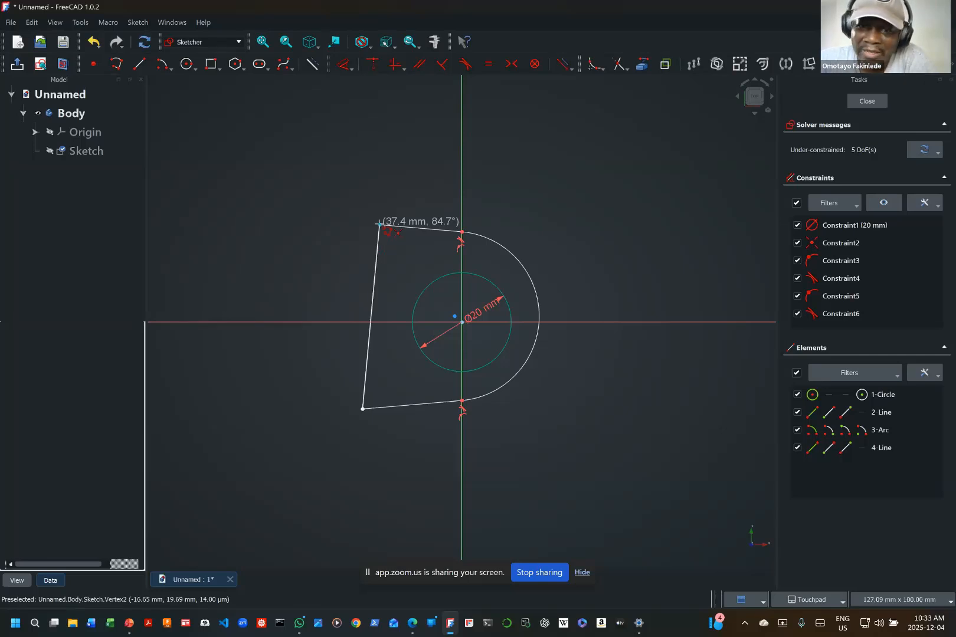
pyautogui.click(379, 225)
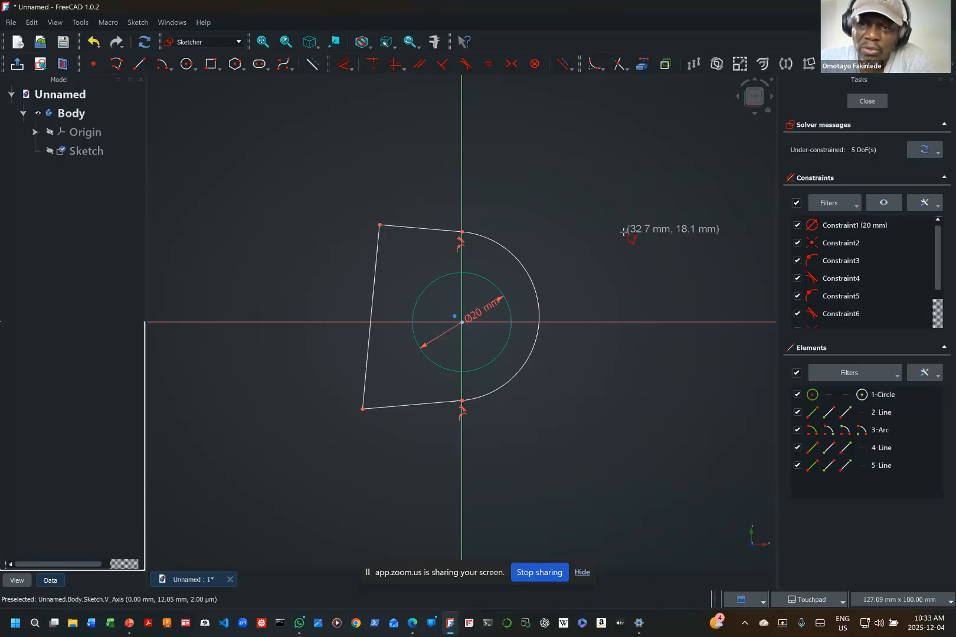
pyautogui.press('Escape')
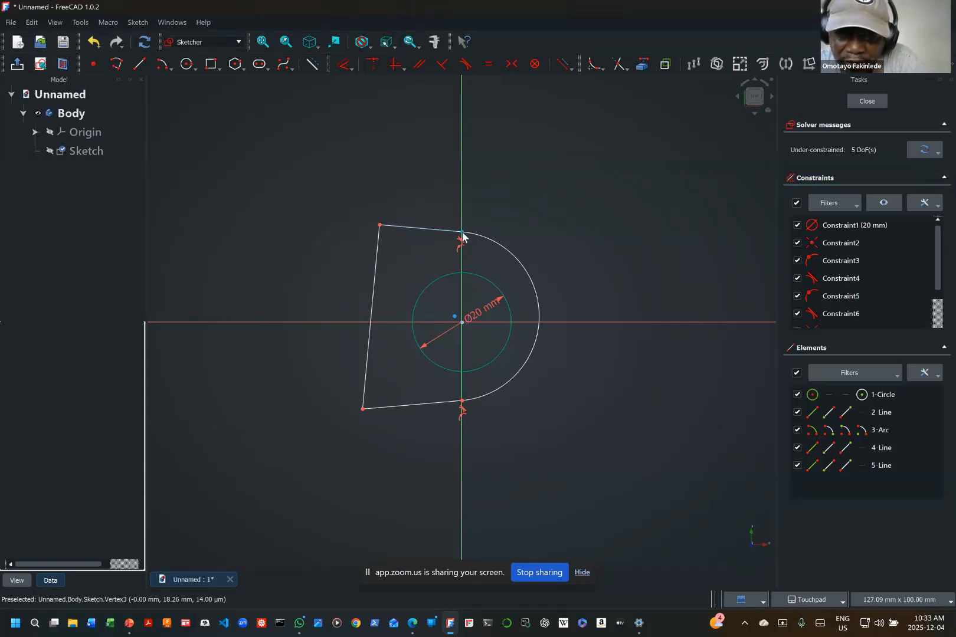
# Step: Enlarge the D-shaped profile around the circle by moving the arc's upper and lower endpoints and the lower-left corner outward
pyautogui.moveTo(462, 238); pyautogui.dragTo(479, 207)
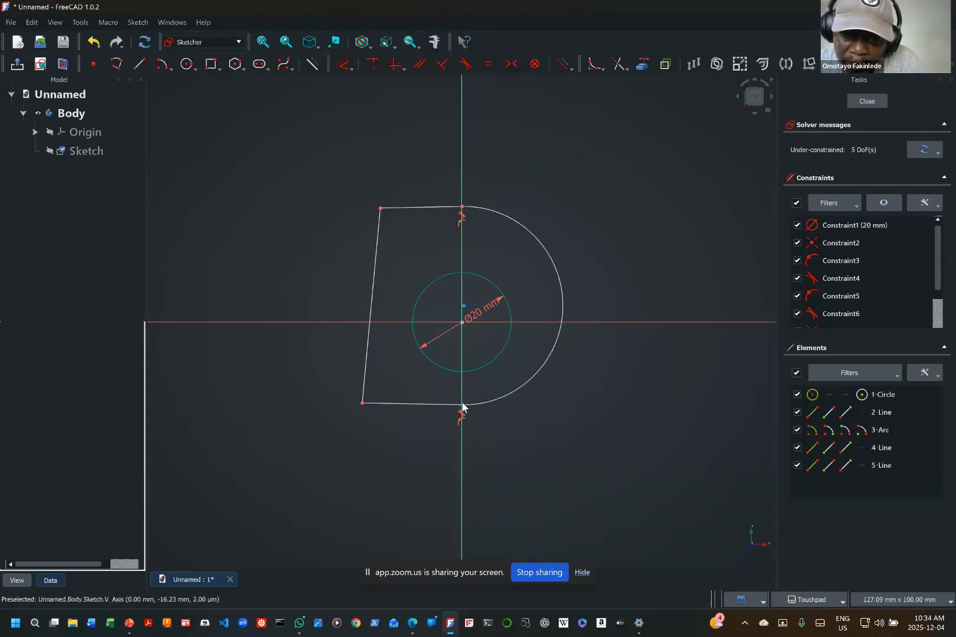
pyautogui.moveTo(461, 406)
pyautogui.mouseDown()
pyautogui.moveTo(460, 396)
pyautogui.moveTo(459, 422)
pyautogui.mouseUp()
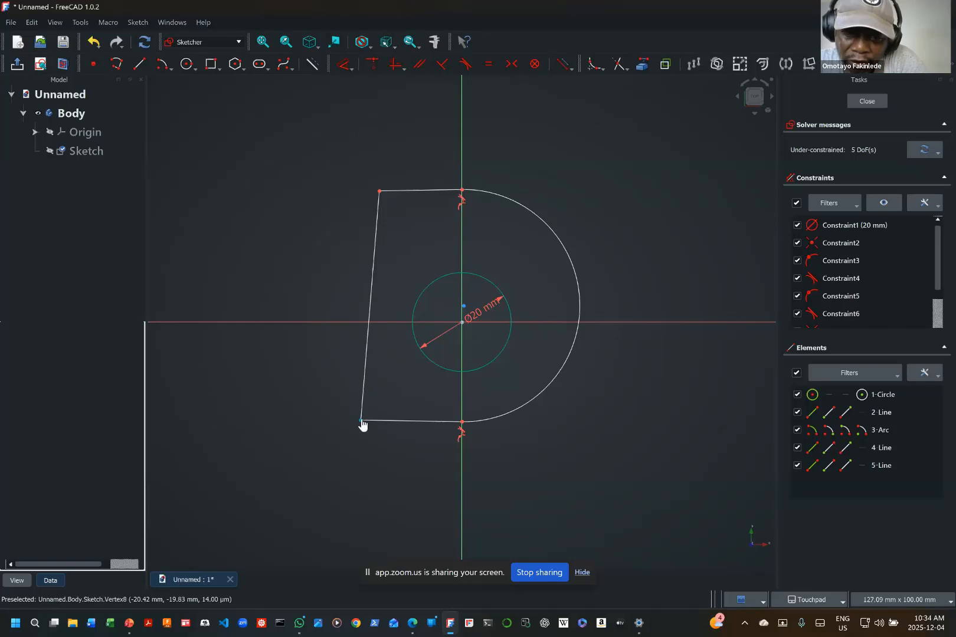
pyautogui.moveTo(362, 420)
pyautogui.mouseDown()
pyautogui.moveTo(324, 423)
pyautogui.moveTo(385, 438)
pyautogui.moveTo(389, 406)
pyautogui.moveTo(380, 440)
pyautogui.moveTo(354, 422)
pyautogui.moveTo(367, 420)
pyautogui.moveTo(333, 437)
pyautogui.moveTo(383, 431)
pyautogui.moveTo(376, 440)
pyautogui.moveTo(368, 421)
pyautogui.moveTo(369, 435)
pyautogui.mouseUp()
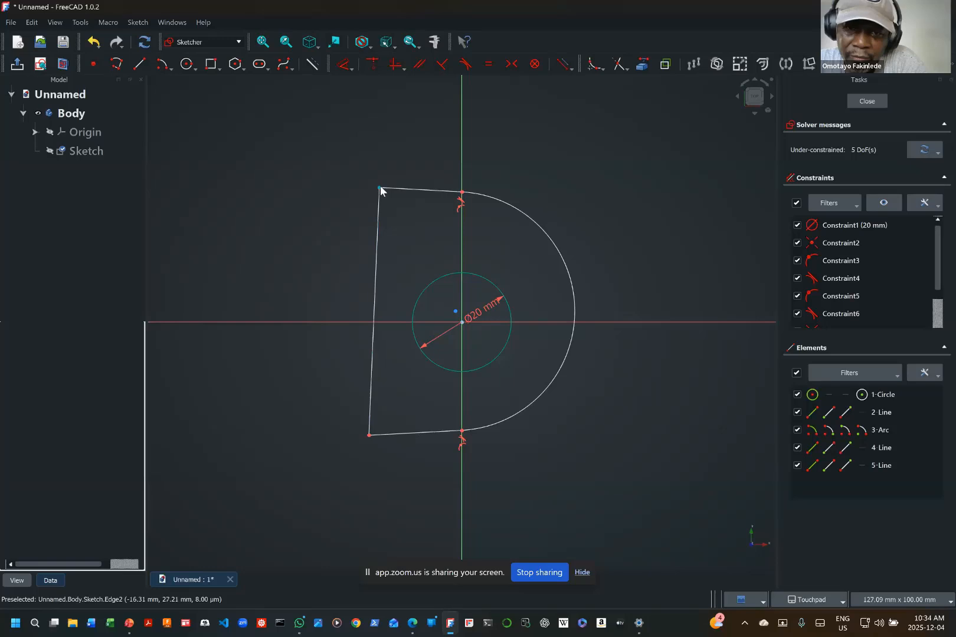
# Step: Pull the D-shaped profile's upper-left corner down slightly, then constrain its left edge vertical and its top edge horizontal
pyautogui.moveTo(380, 189); pyautogui.dragTo(373, 214)
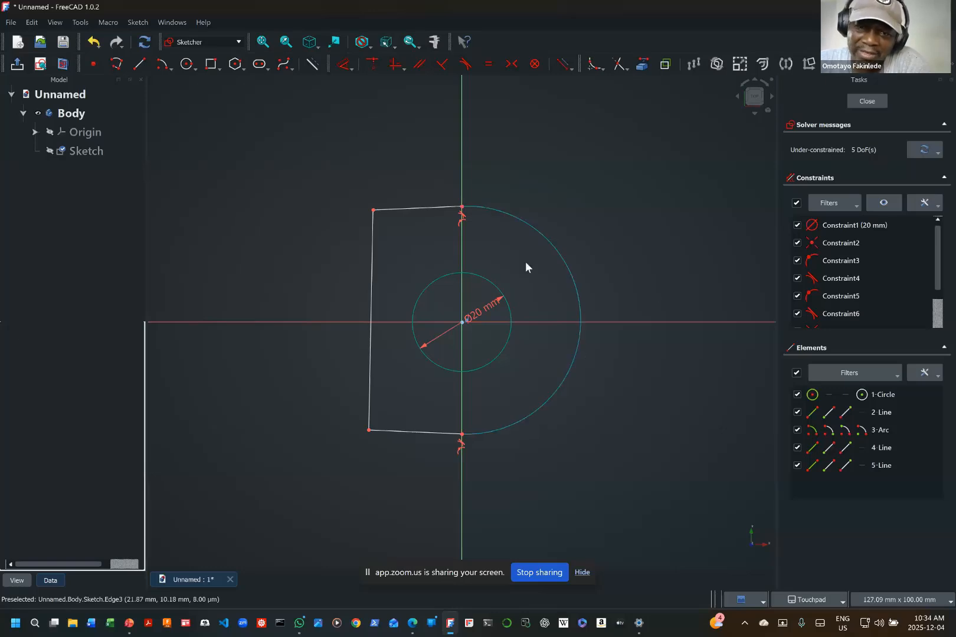
pyautogui.click(371, 274)
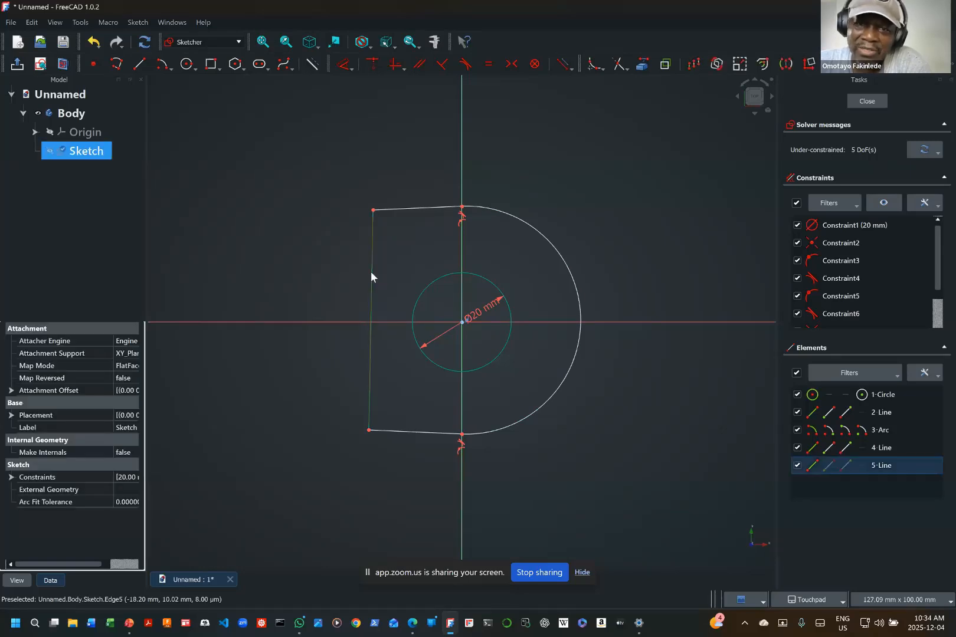
pyautogui.click(396, 66)
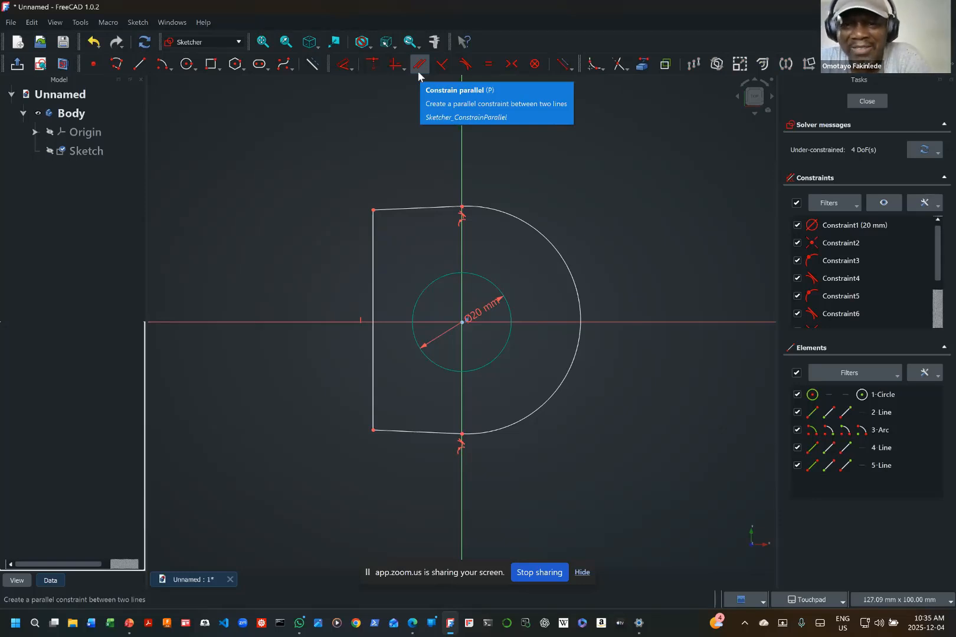
pyautogui.click(408, 210)
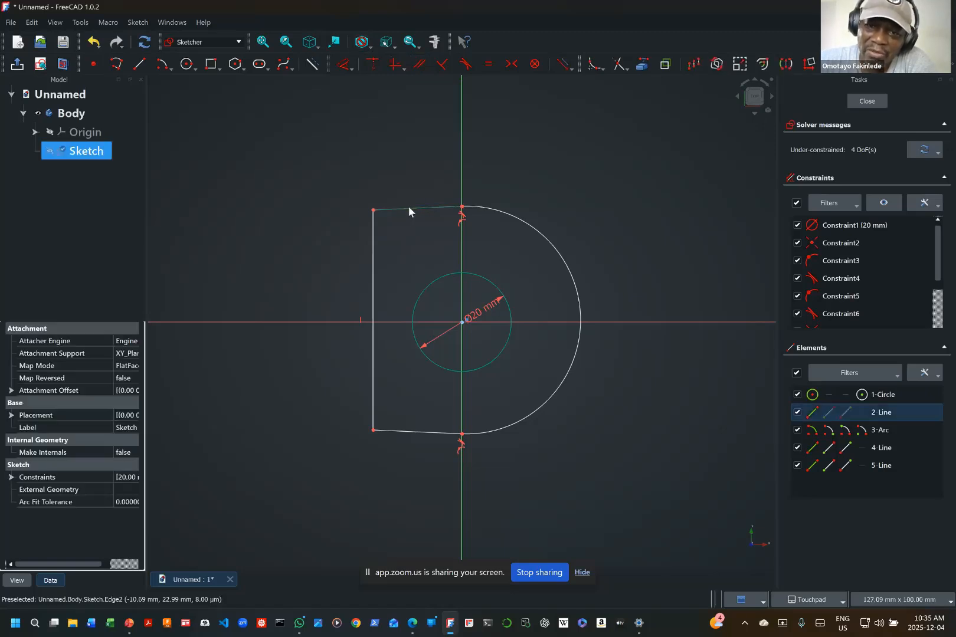
pyautogui.click(395, 64)
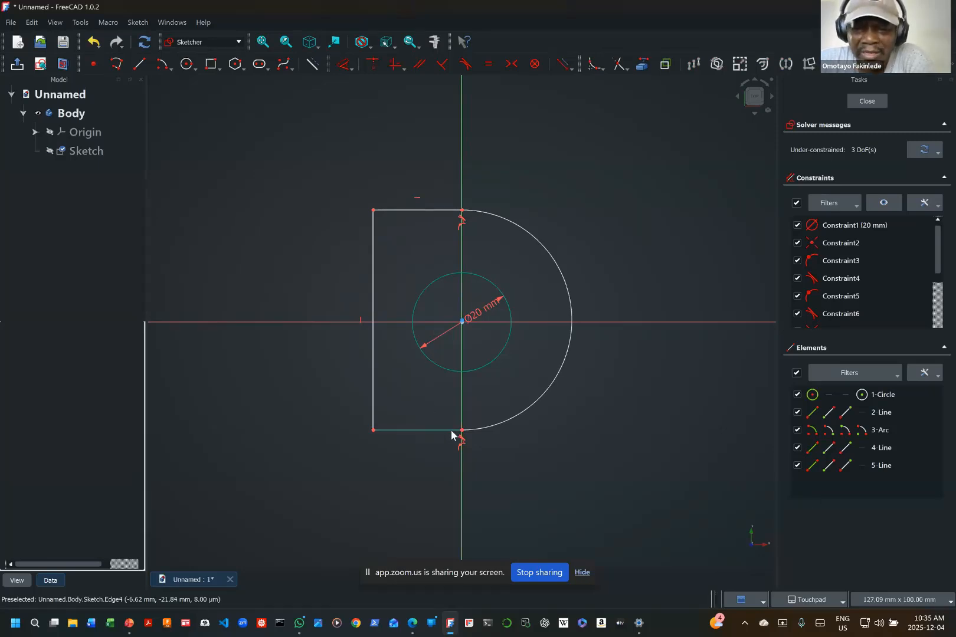
# Step: Shrink the arc by its lower endpoint, constrain its radius to 20 mm, and place the radius label beyond the arc's upper-right side
pyautogui.moveTo(464, 435); pyautogui.dragTo(472, 410)
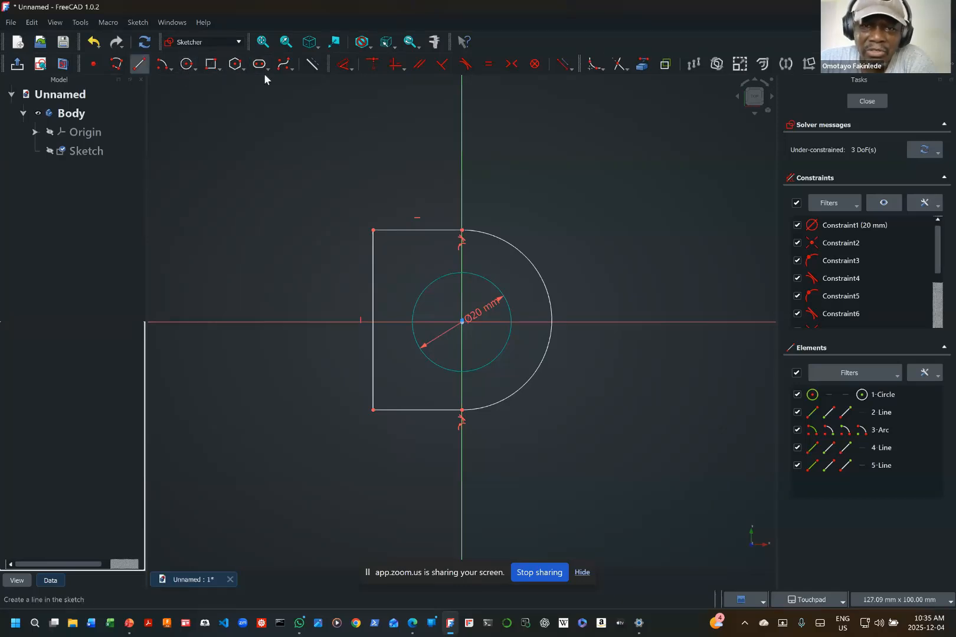
pyautogui.click(352, 69)
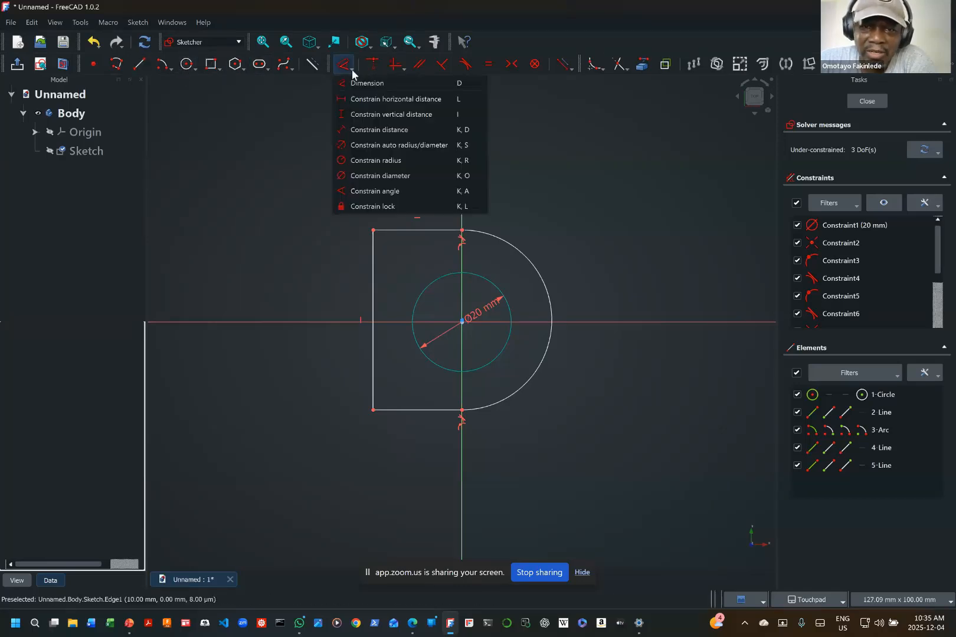
pyautogui.click(381, 160)
pyautogui.click(530, 263)
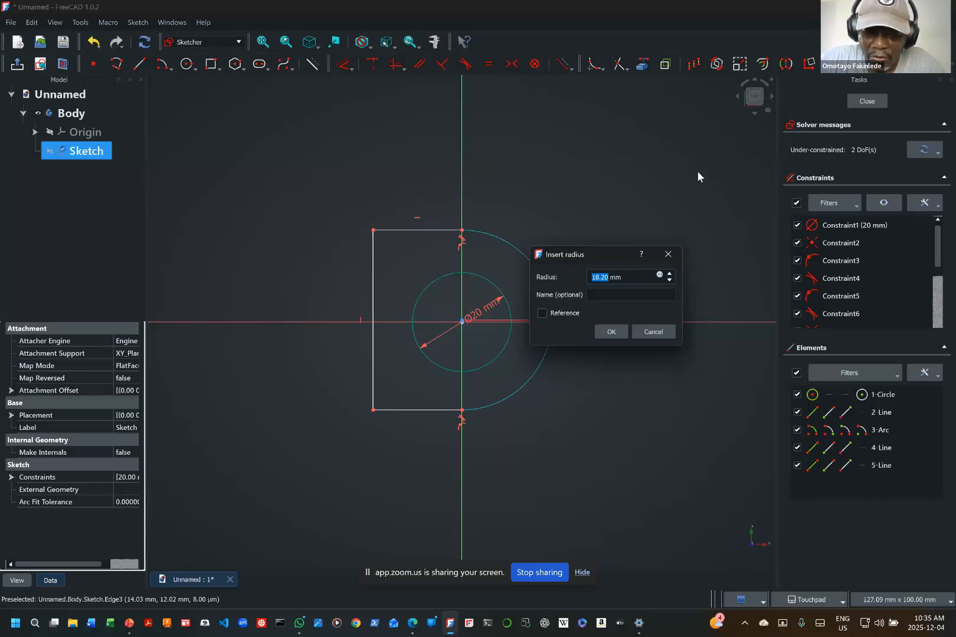
pyautogui.press('Return')
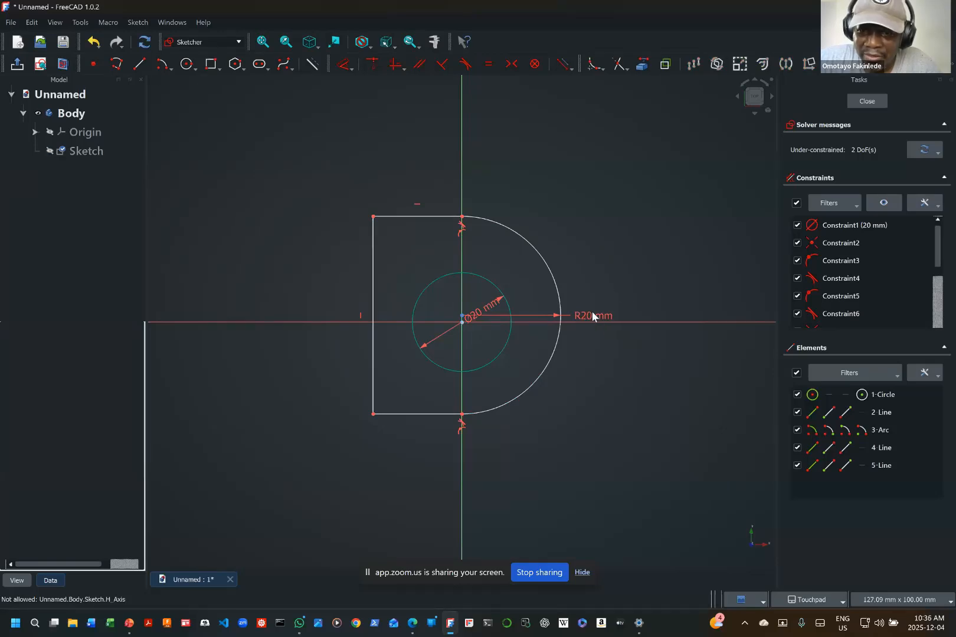
pyautogui.moveTo(593, 317); pyautogui.dragTo(544, 219)
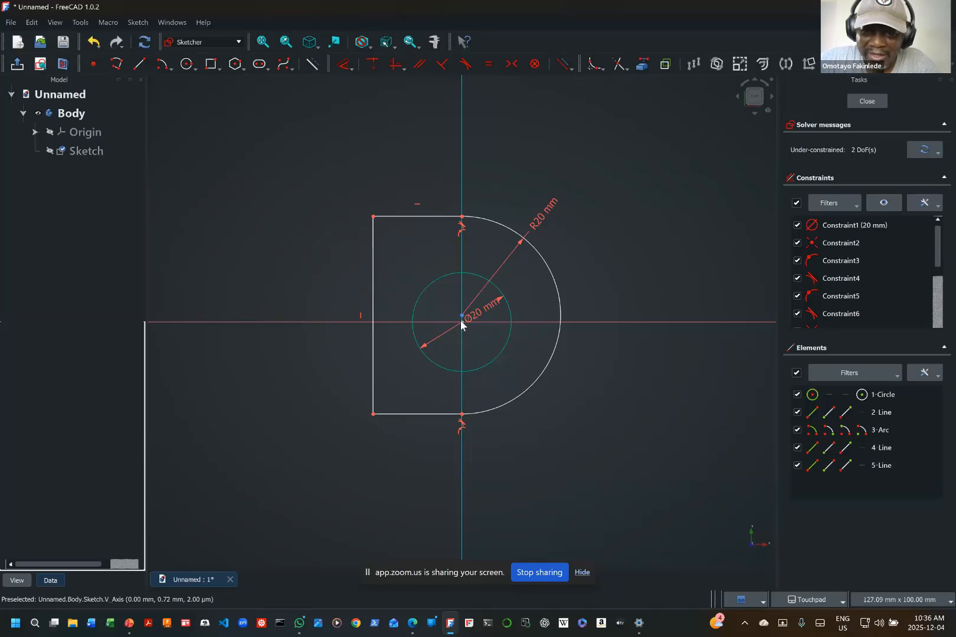
# Step: Make the arc's centre coincident with the centre of the 20 mm circle at the origin
pyautogui.moveTo(454, 308); pyautogui.dragTo(472, 334)
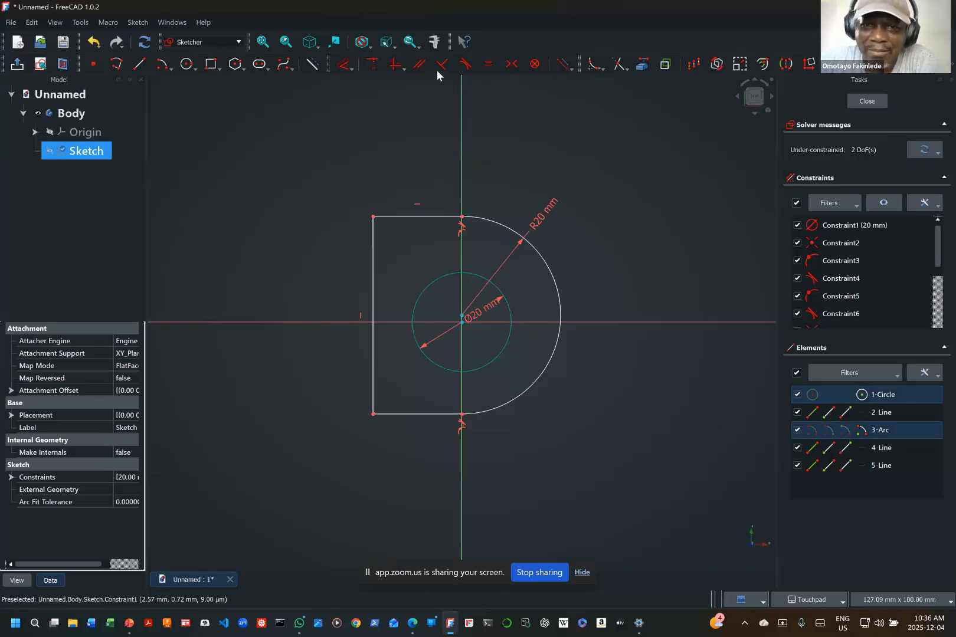
pyautogui.click(372, 66)
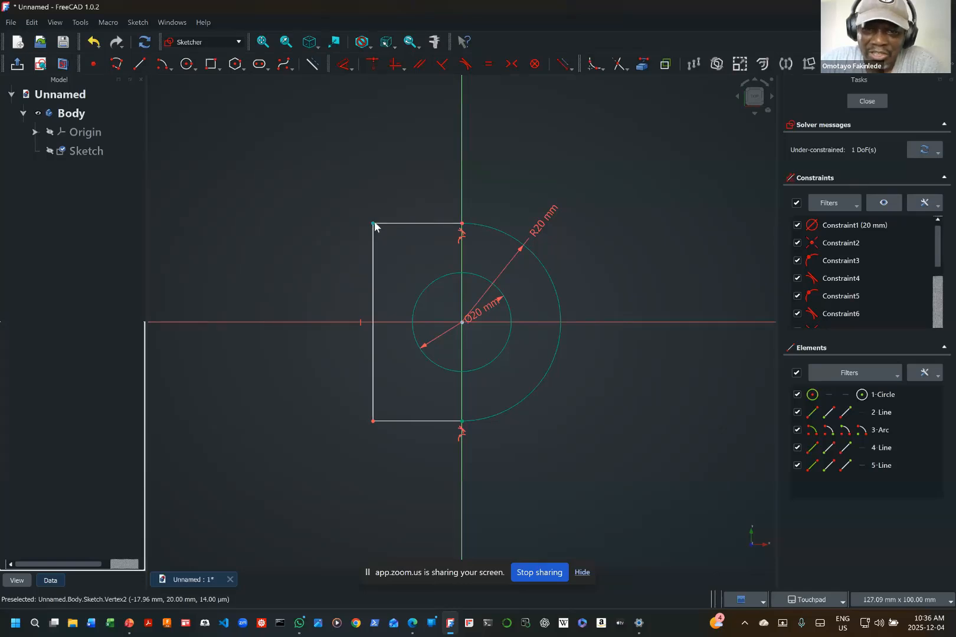
# Step: Dimension the profile's top horizontal edge to 20 mm, with the label above it, and close the sketch
pyautogui.moveTo(373, 224); pyautogui.dragTo(286, 227)
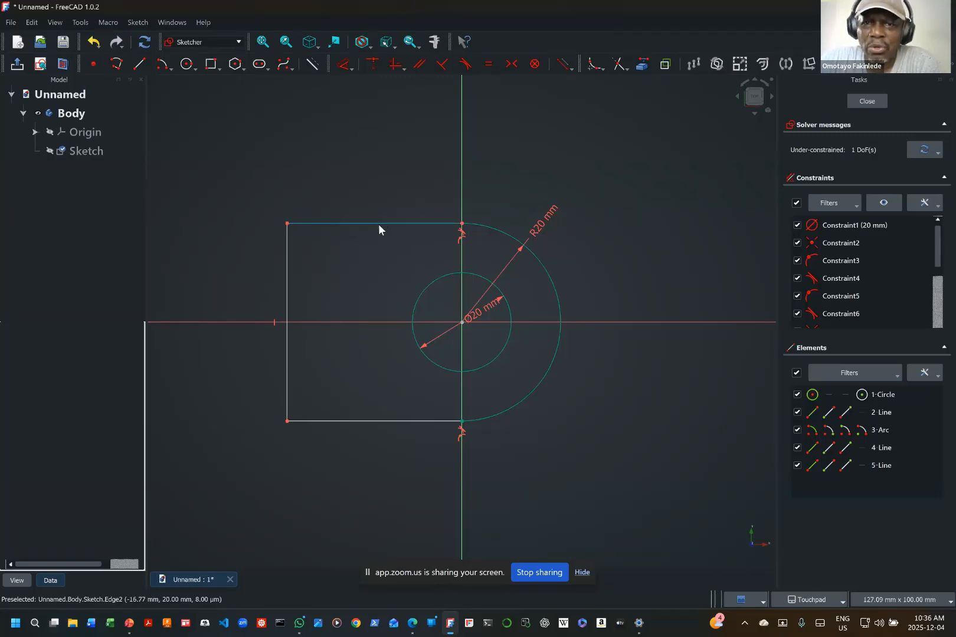
pyautogui.click(350, 66)
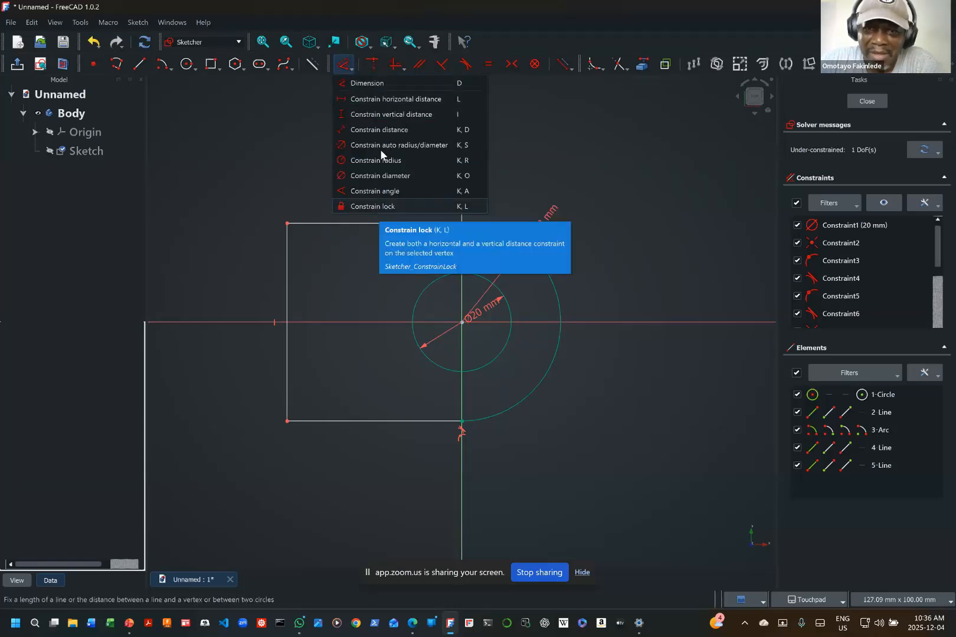
pyautogui.click(376, 87)
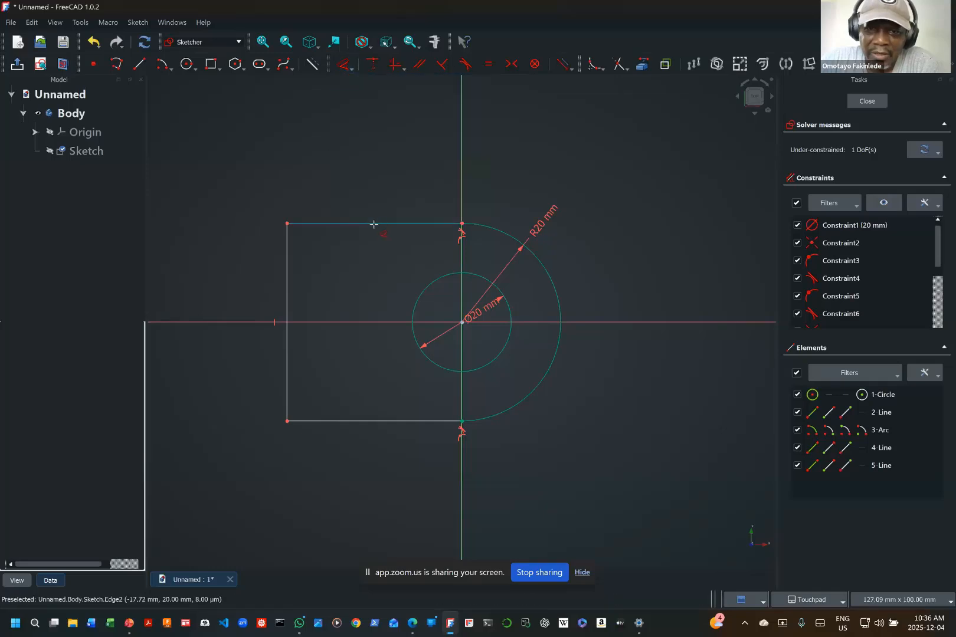
pyautogui.click(374, 224)
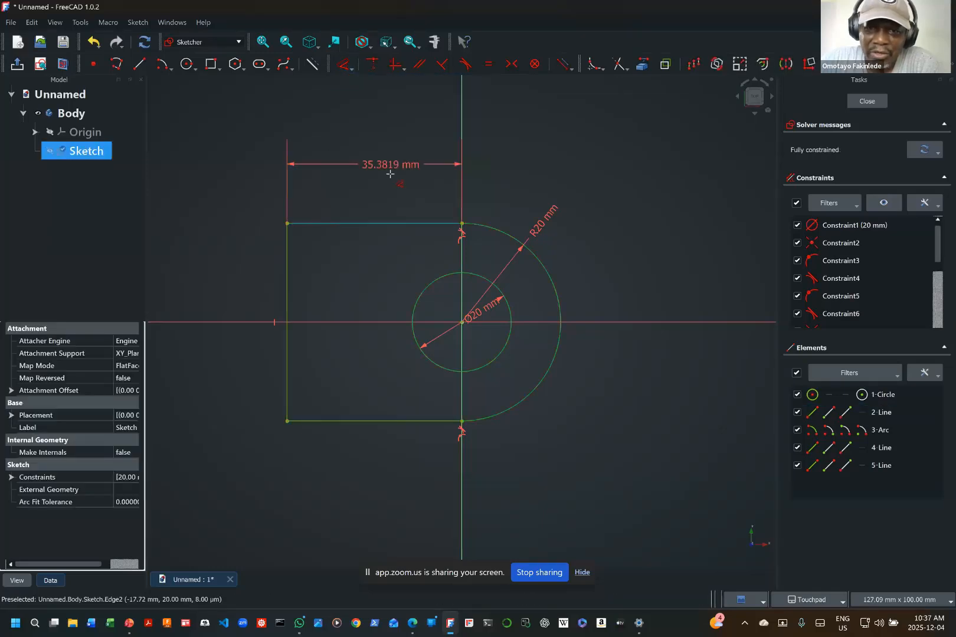
pyautogui.click(393, 200)
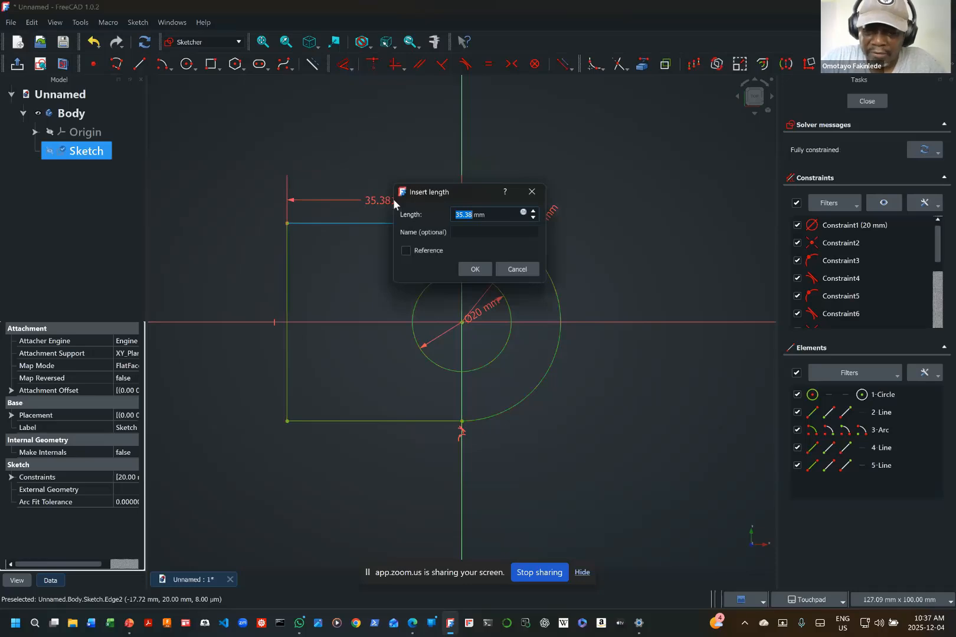
pyautogui.write('20')
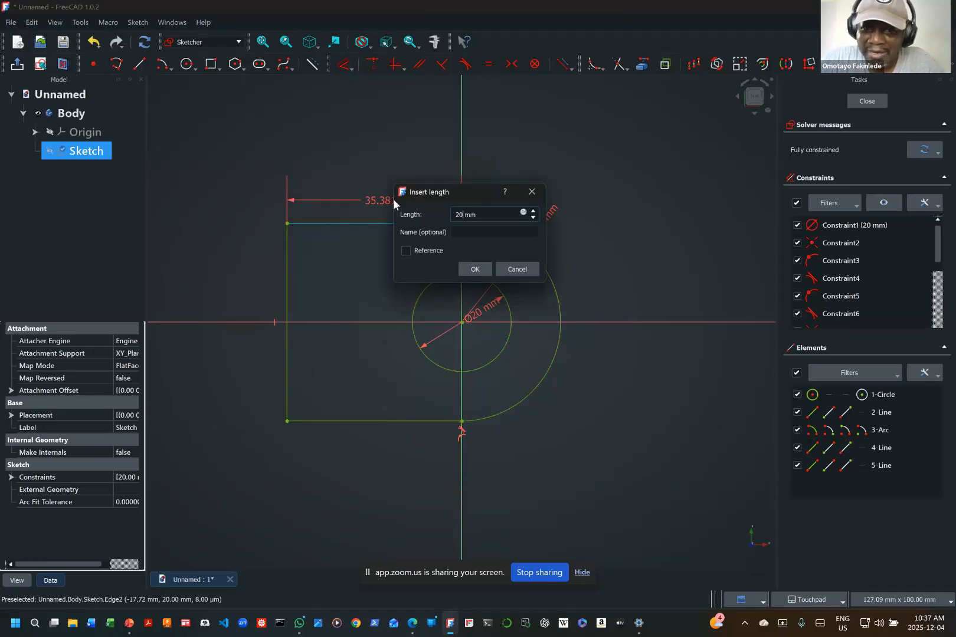
pyautogui.press('Return')
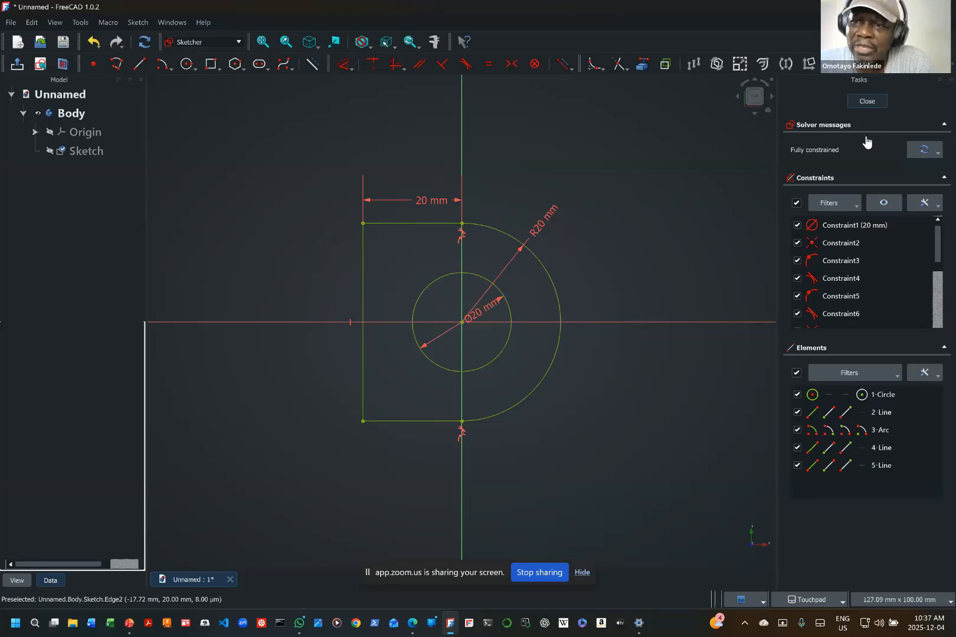
pyautogui.press('Escape')
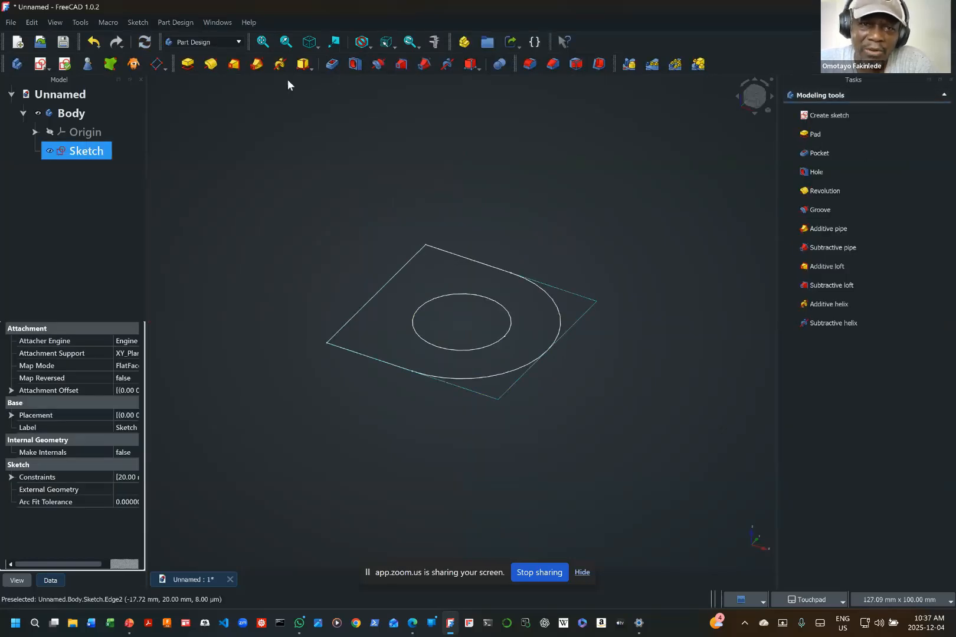
# Step: Pad the D-shaped sketch 10 mm, symmetric to its sketch plane
pyautogui.click(190, 64)
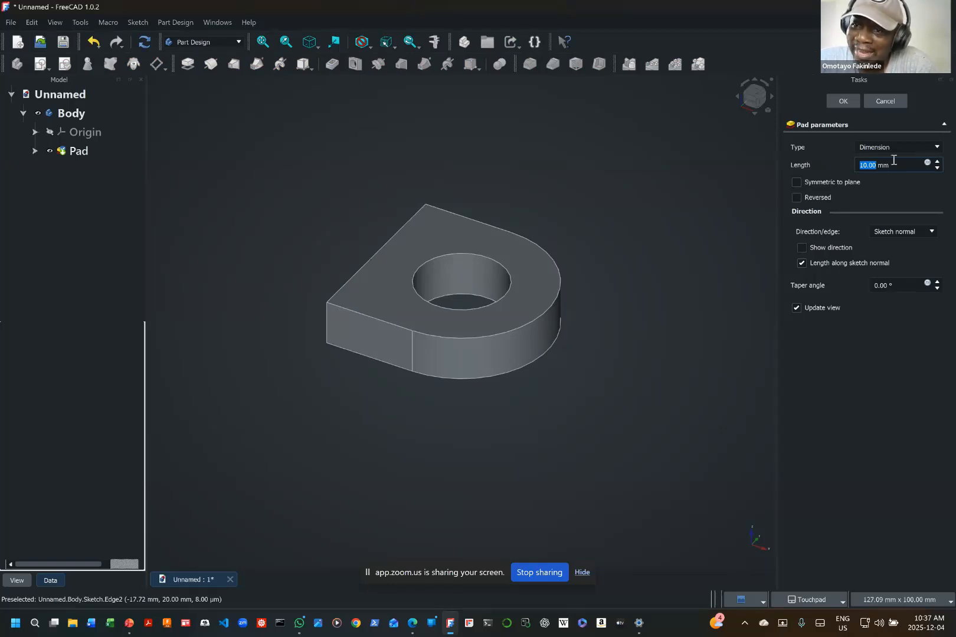
pyautogui.click(800, 181)
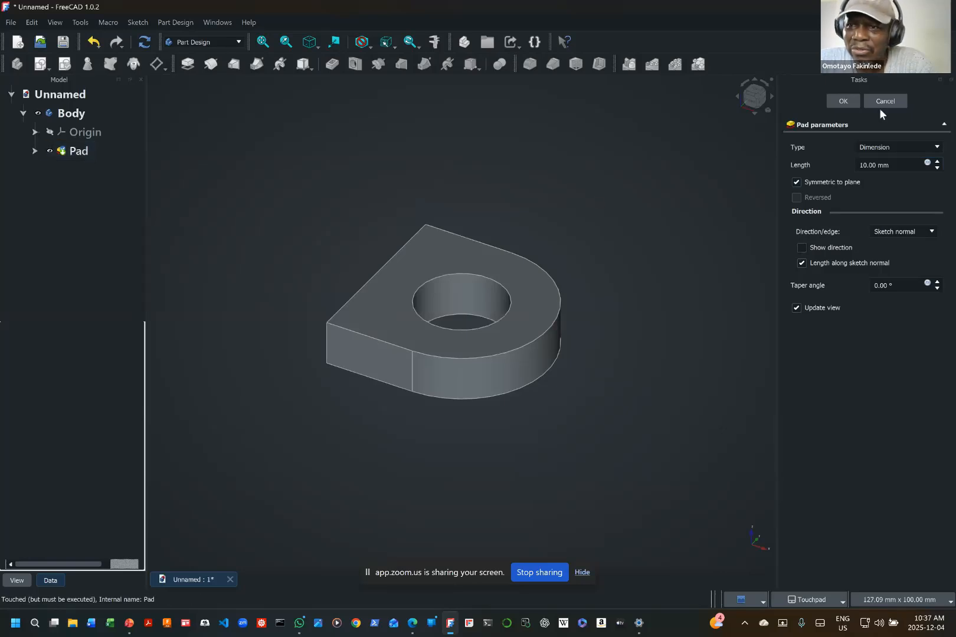
pyautogui.click(843, 100)
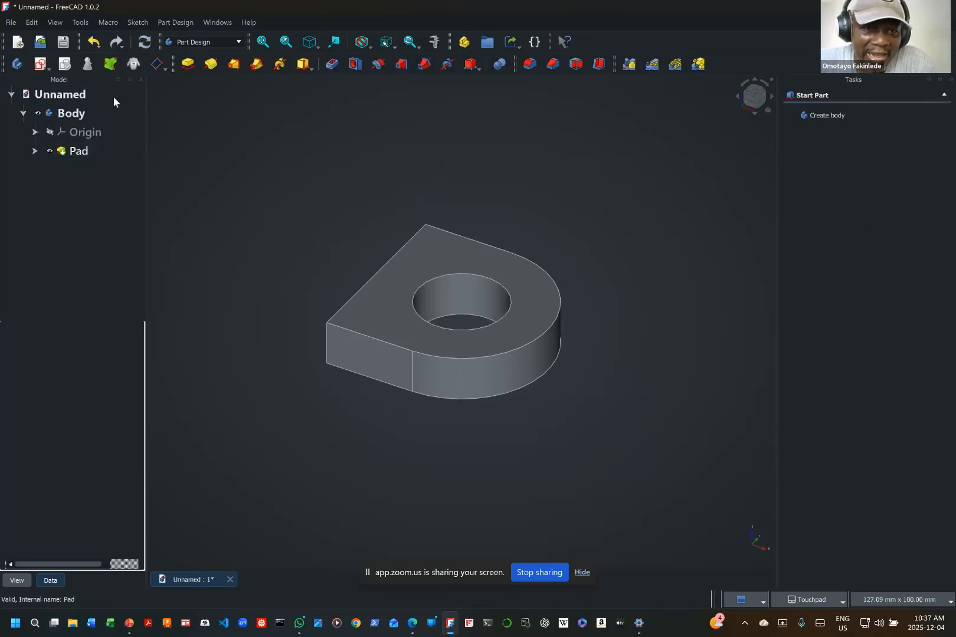
# Step: Show the pad's underlying sketch to check where it lies within the solid, and hide it again
pyautogui.click(35, 151)
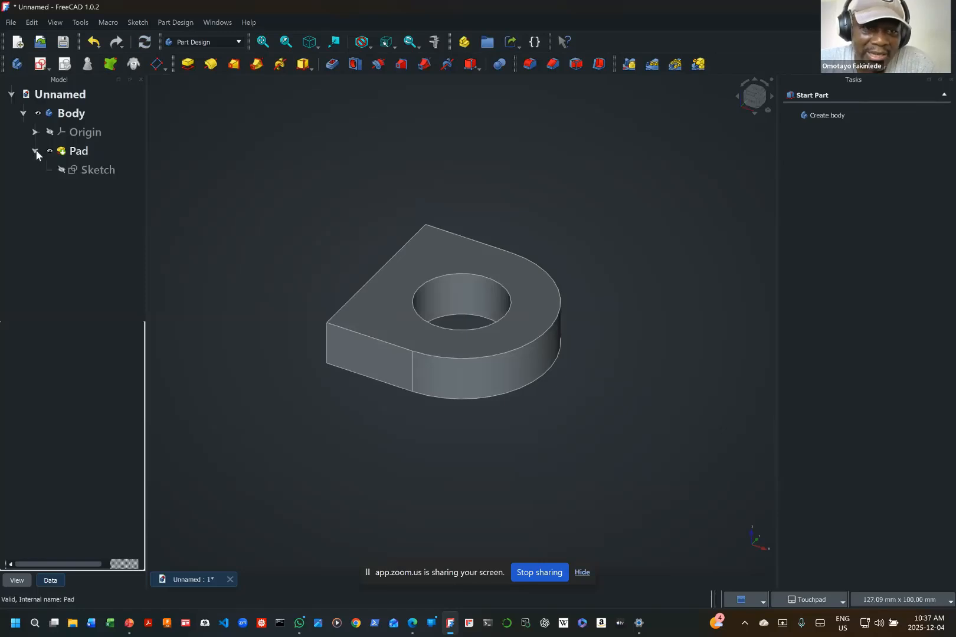
pyautogui.click(62, 171)
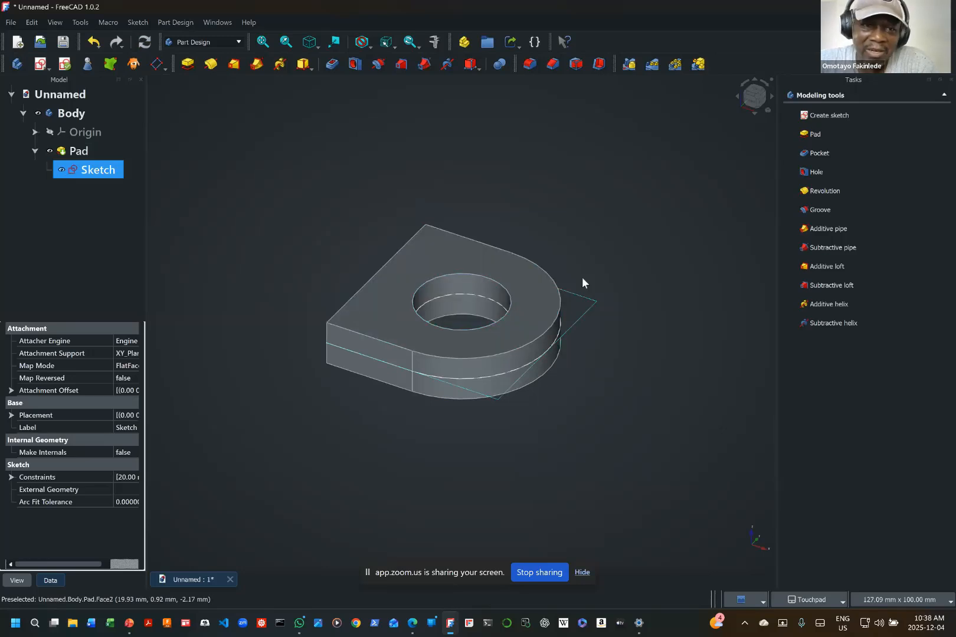
pyautogui.click(61, 170)
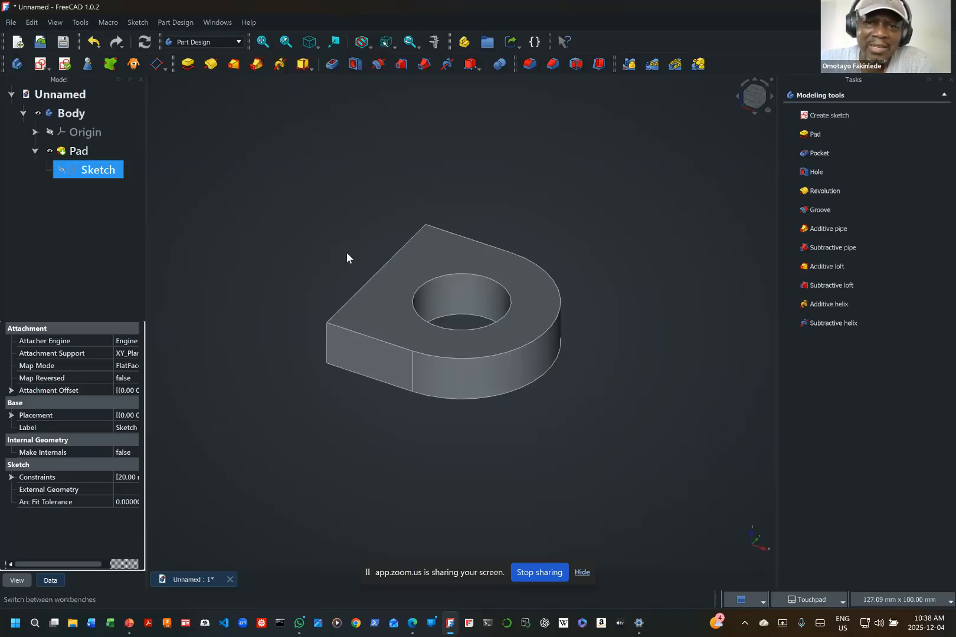
# Step: Create a new sketch on the XZ plane and link the pad's upper-left corner into it as external geometry
pyautogui.click(40, 64)
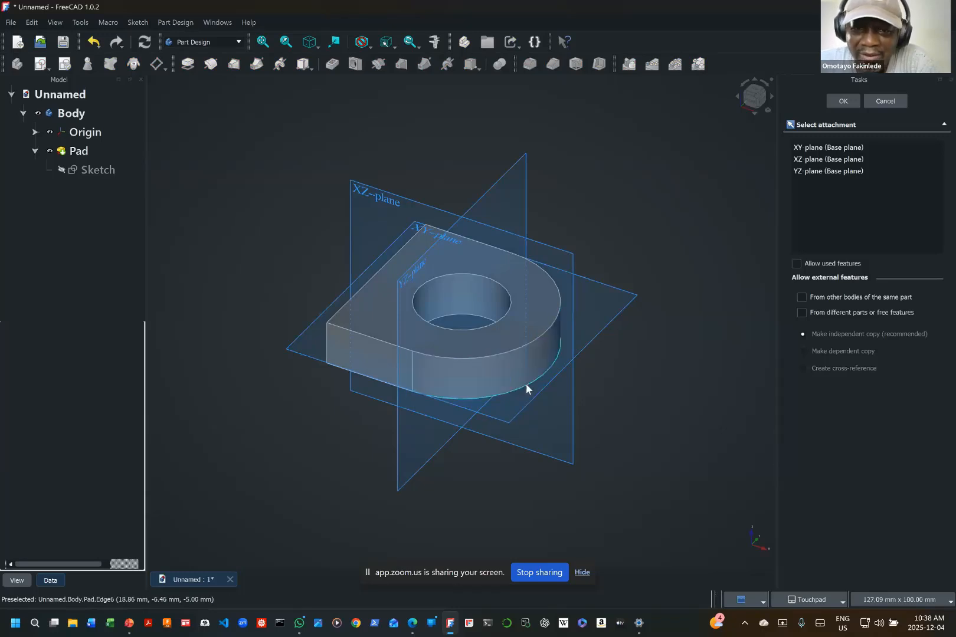
pyautogui.click(379, 201)
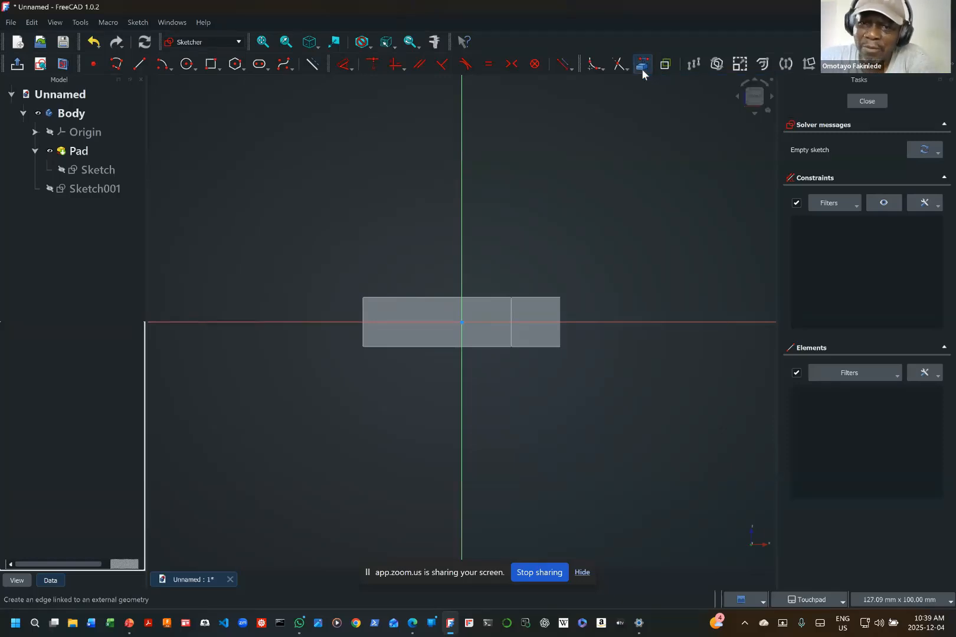
pyautogui.click(640, 69)
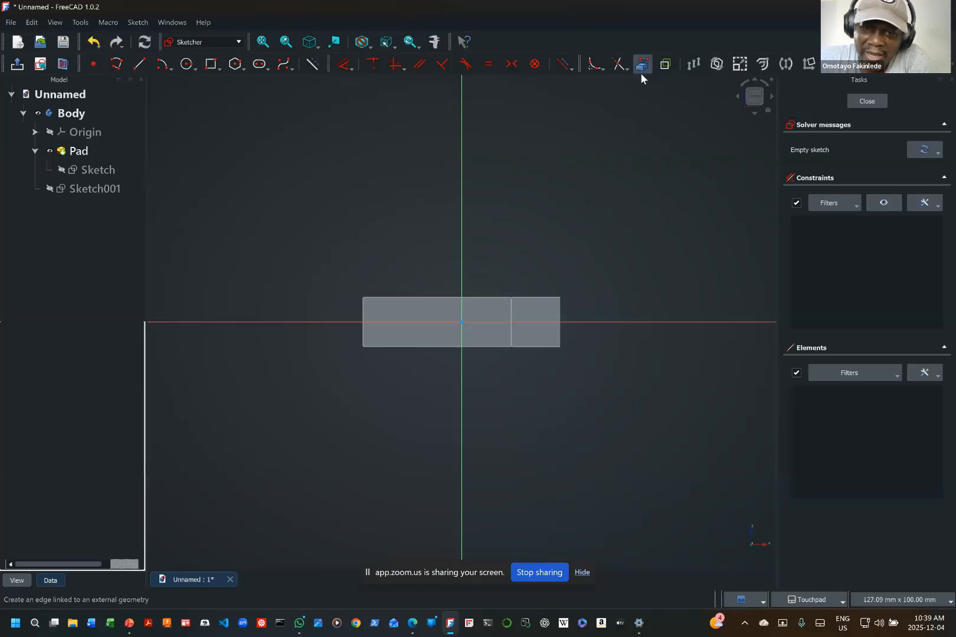
pyautogui.click(362, 298)
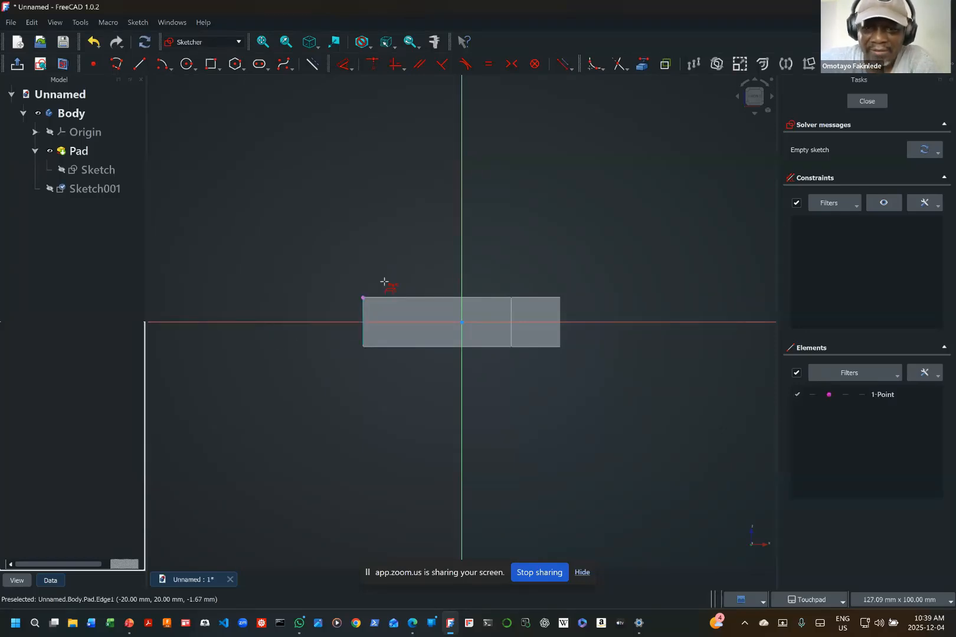
pyautogui.rightClick(241, 366)
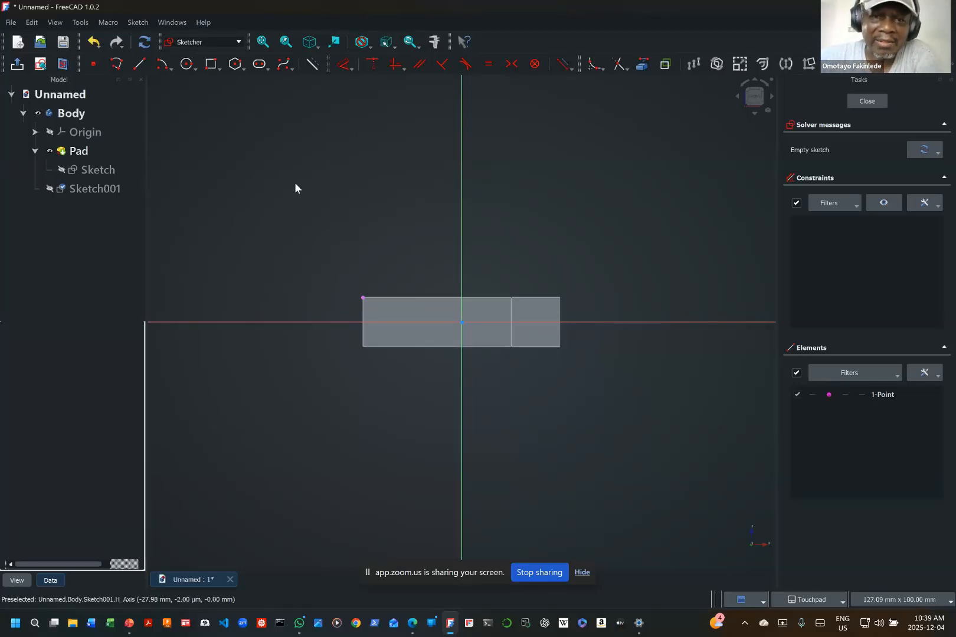
# Step: Draw a circle to the left of the pad, close to the linked corner point, with its centre above the horizontal axis
pyautogui.click(188, 66)
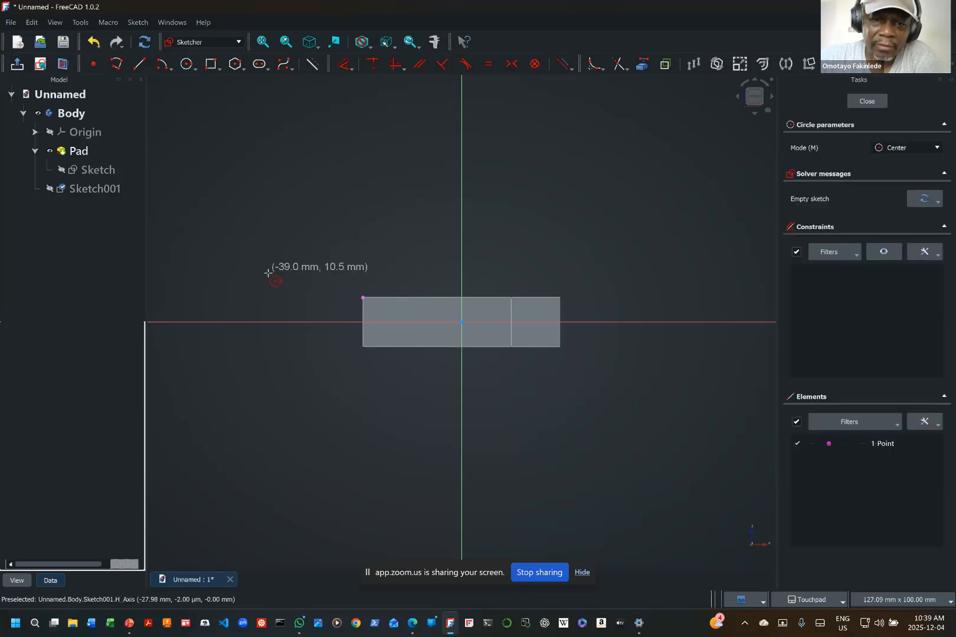
pyautogui.click(288, 280)
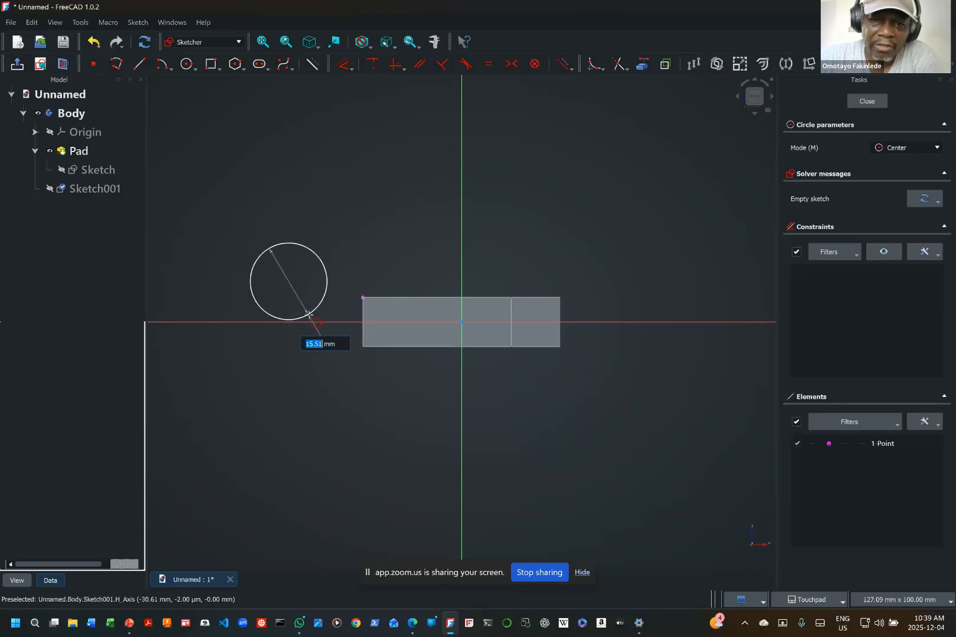
pyautogui.click(311, 344)
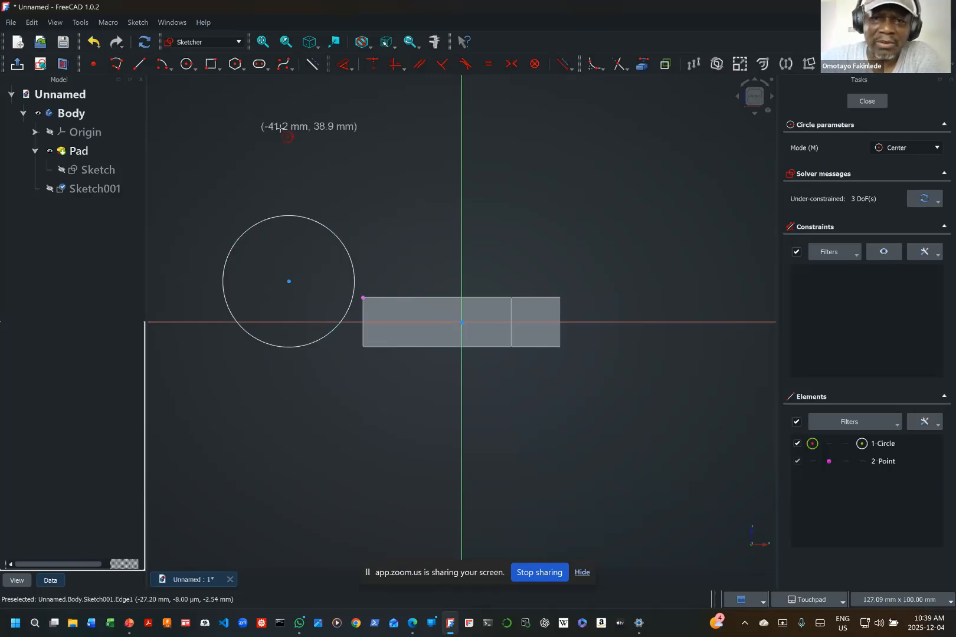
pyautogui.press('Escape')
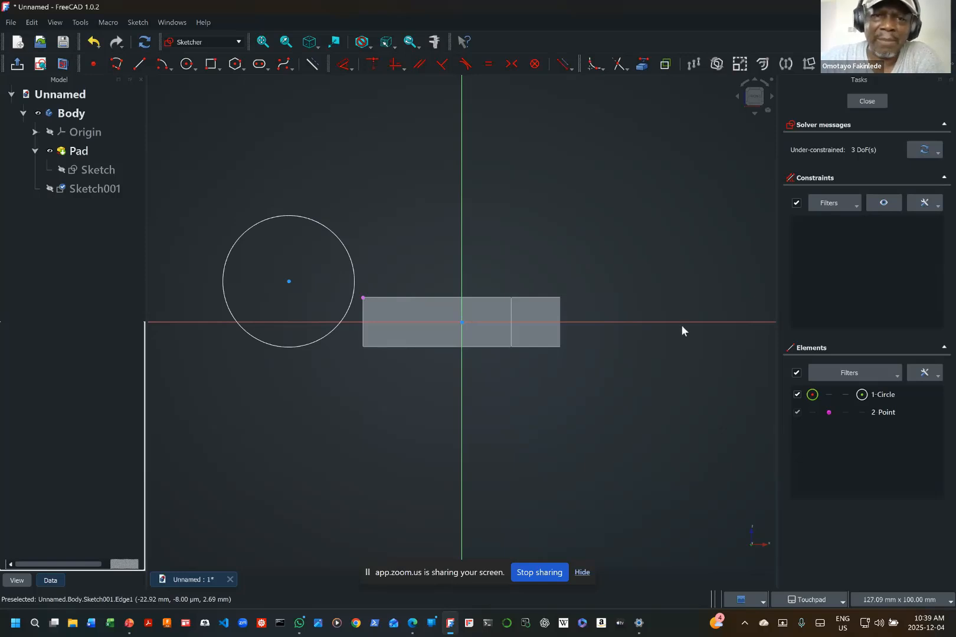
# Step: Constrain the circle's centre horizontally level with the linked pad corner and shift the circle slightly closer to the pad
pyautogui.click(289, 281)
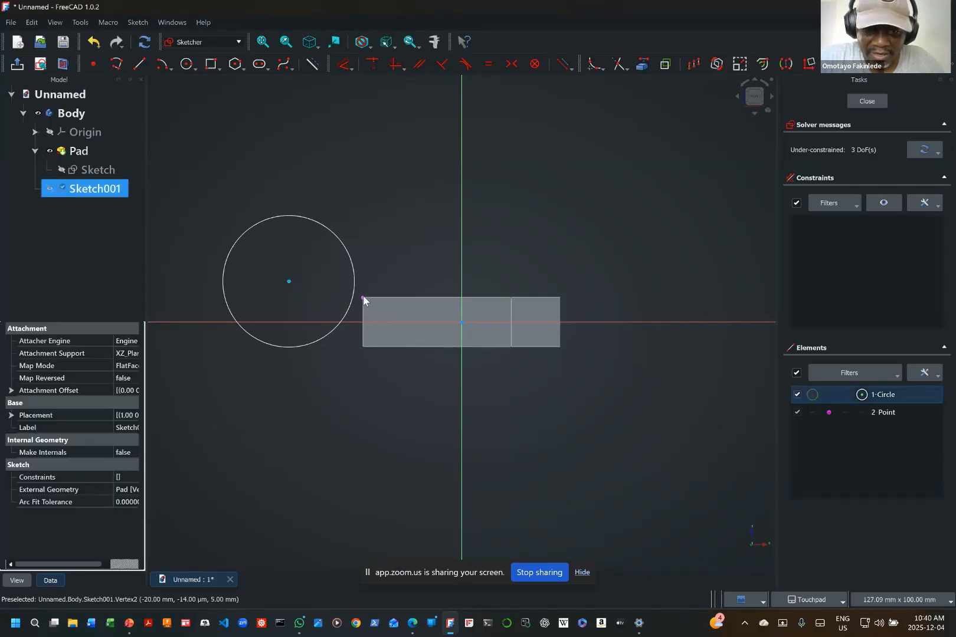
pyautogui.click(362, 298)
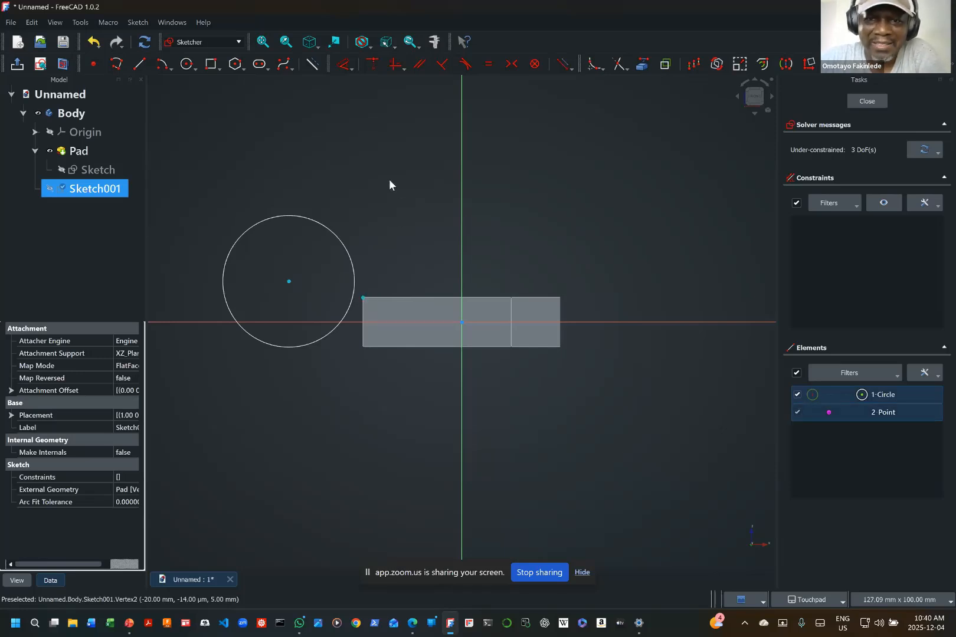
pyautogui.click(395, 65)
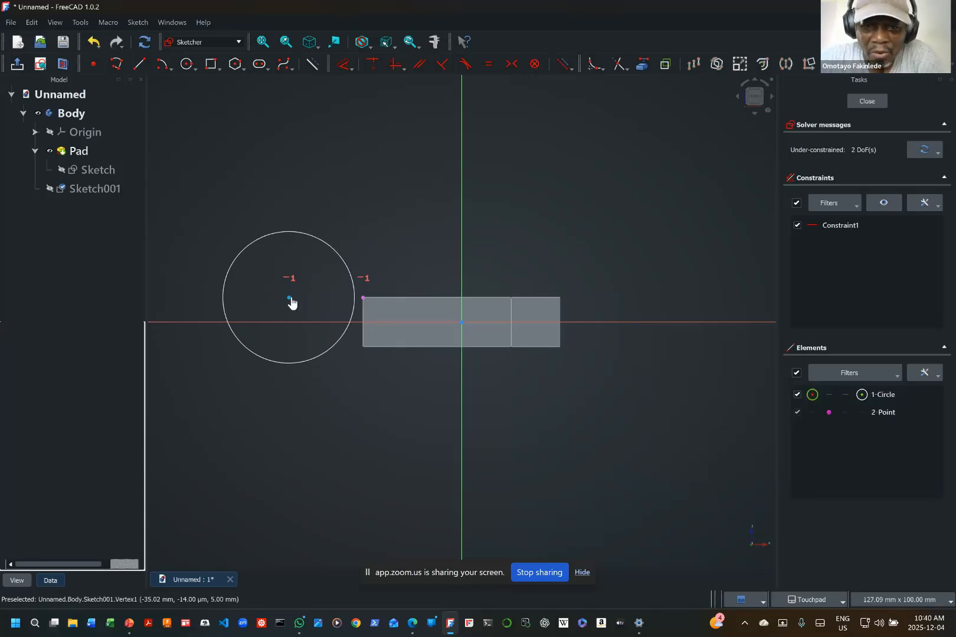
pyautogui.moveTo(290, 302)
pyautogui.mouseDown()
pyautogui.moveTo(632, 316)
pyautogui.moveTo(216, 296)
pyautogui.moveTo(318, 333)
pyautogui.moveTo(525, 332)
pyautogui.moveTo(617, 319)
pyautogui.moveTo(300, 299)
pyautogui.mouseUp()
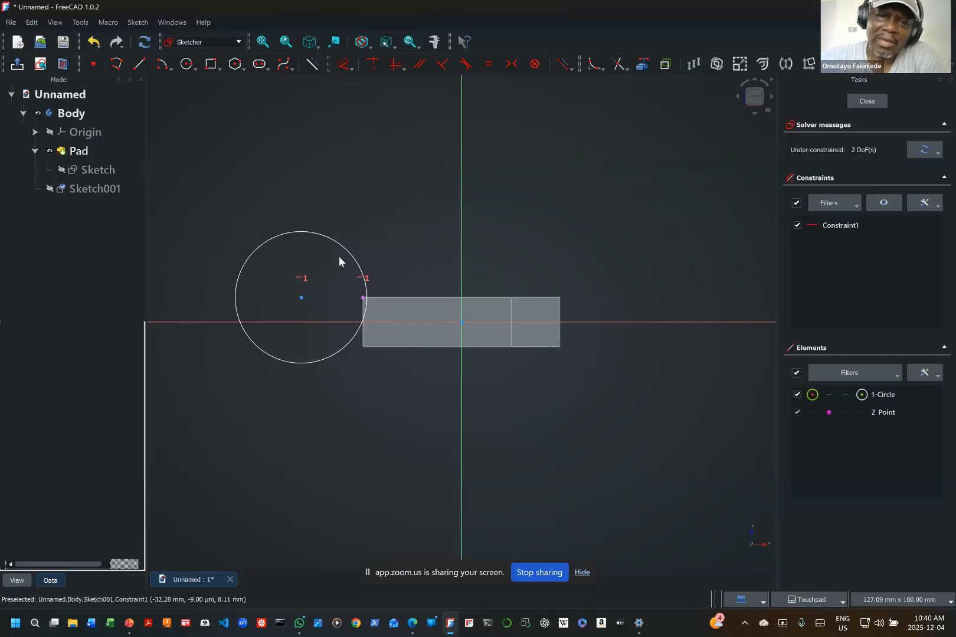
# Step: Constrain the circle's radius to 10 mm and place the radius label above and to the right of the circle
pyautogui.click(351, 70)
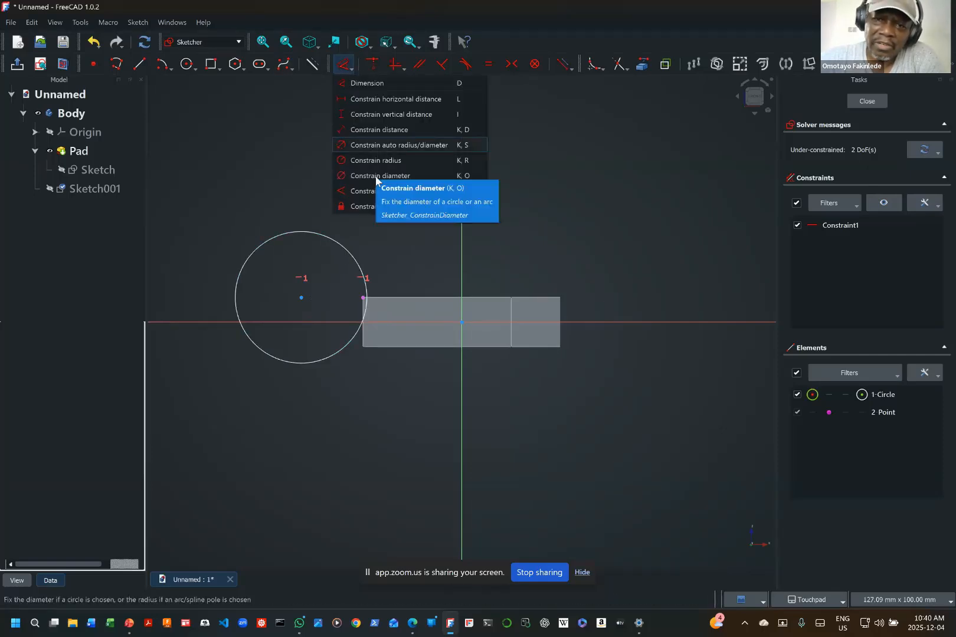
pyautogui.click(378, 160)
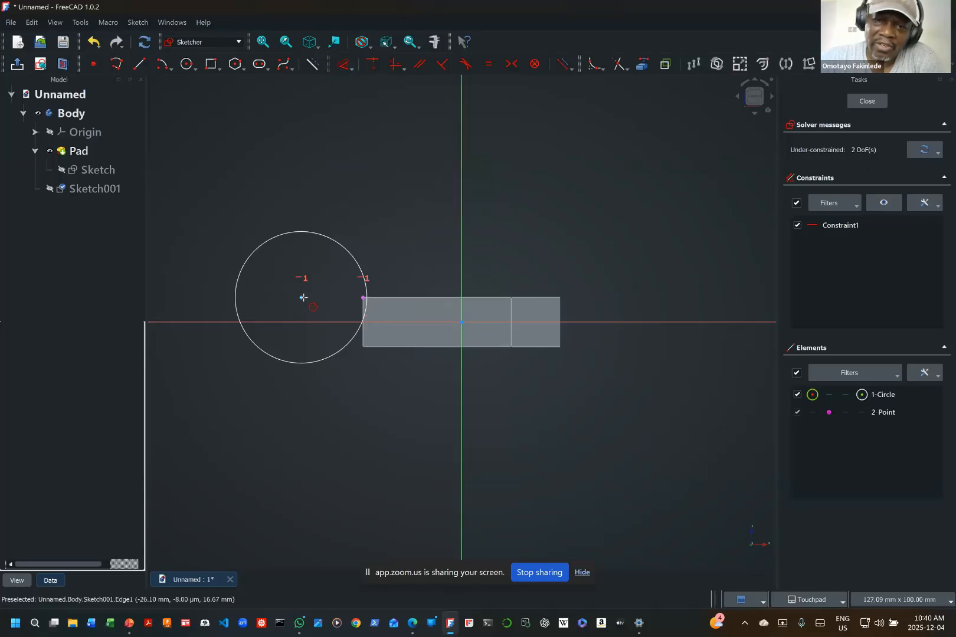
pyautogui.click(330, 239)
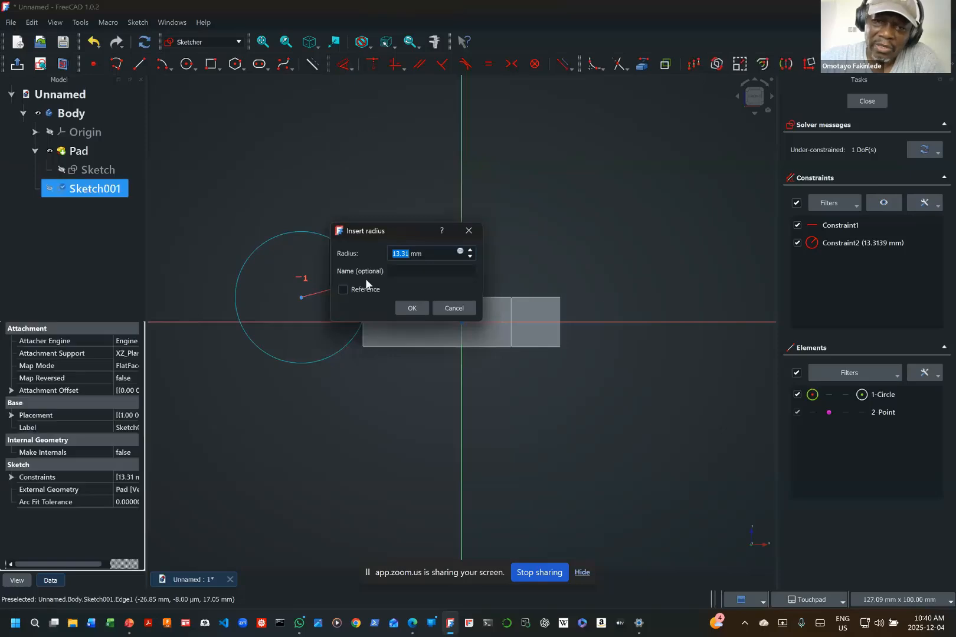
pyautogui.write('10')
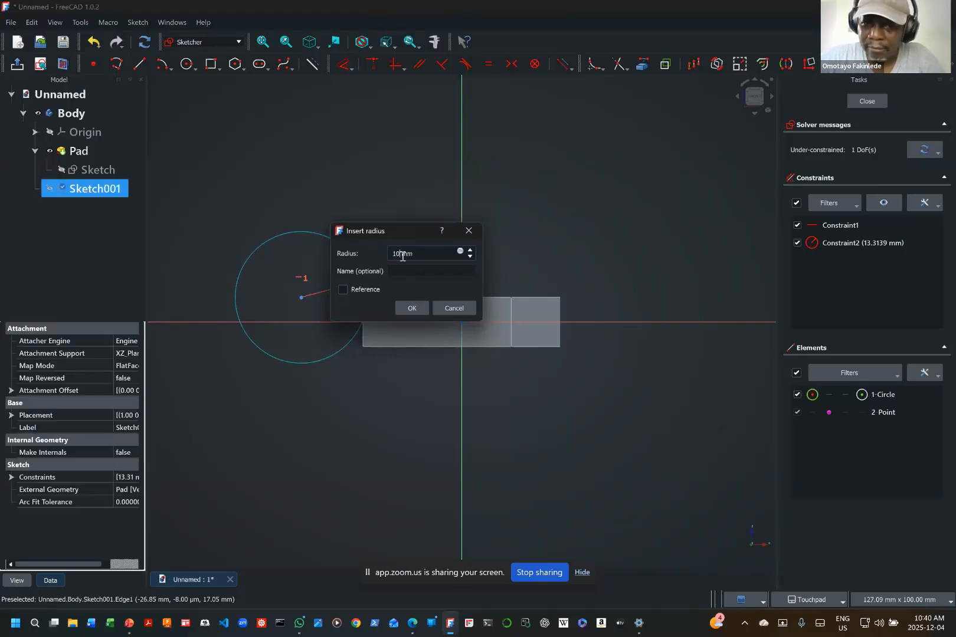
pyautogui.press('Return')
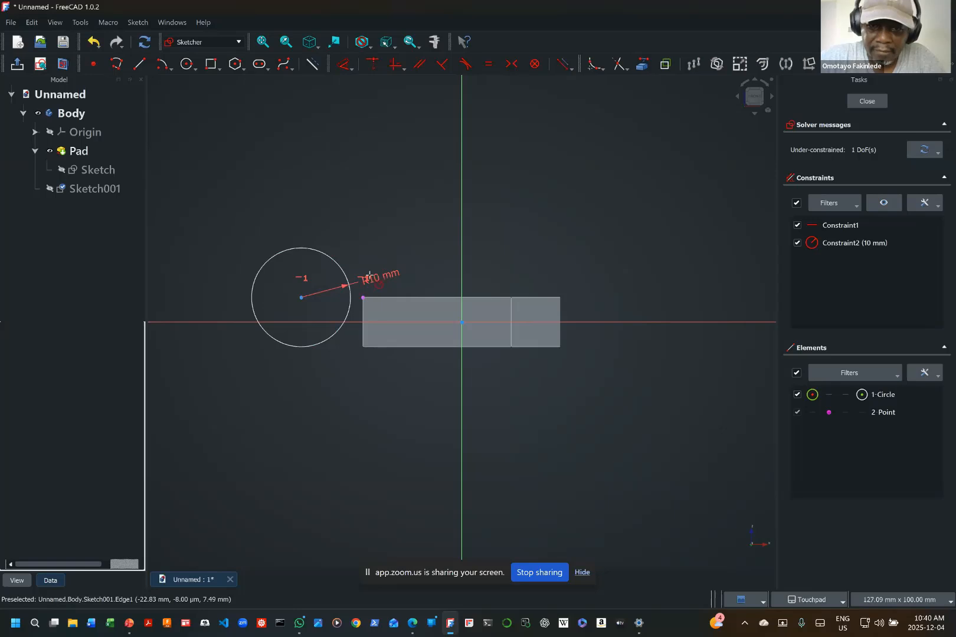
pyautogui.moveTo(390, 275); pyautogui.dragTo(352, 248)
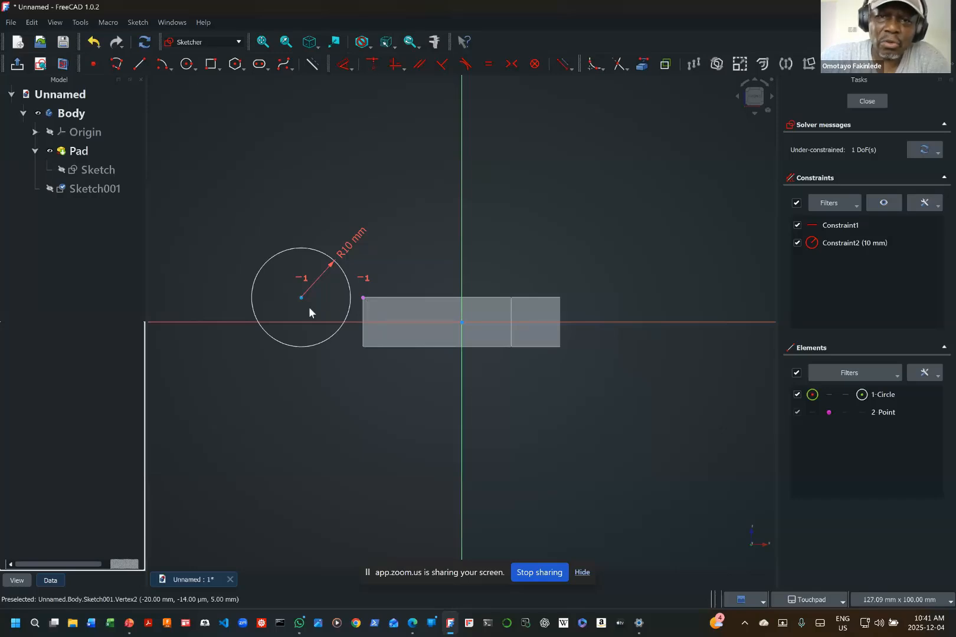
# Step: Set the horizontal distance between the circle's centre and the linked pad corner to 20 mm, placing the dimension below the circle
pyautogui.click(351, 69)
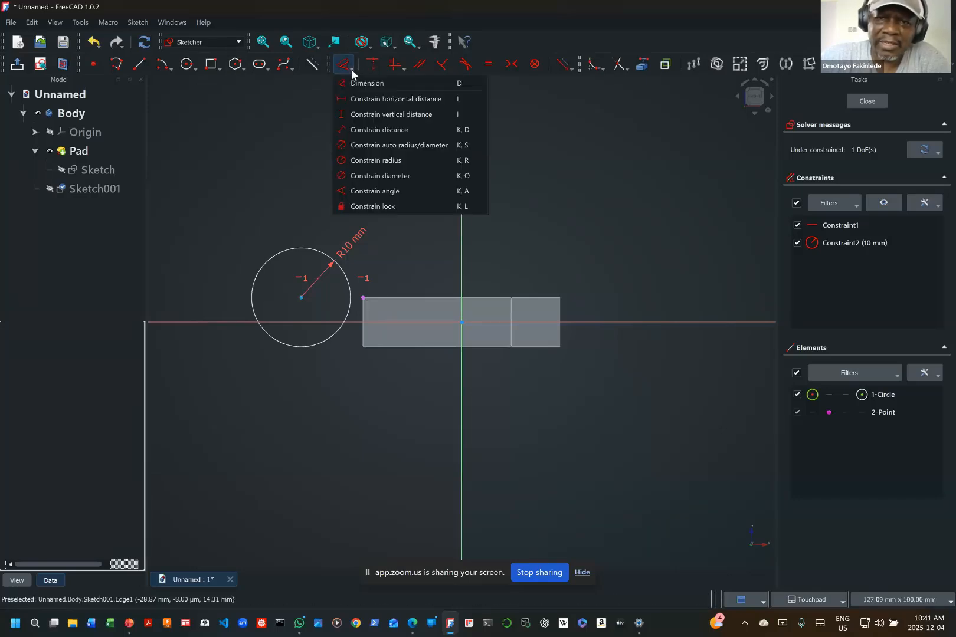
pyautogui.click(361, 99)
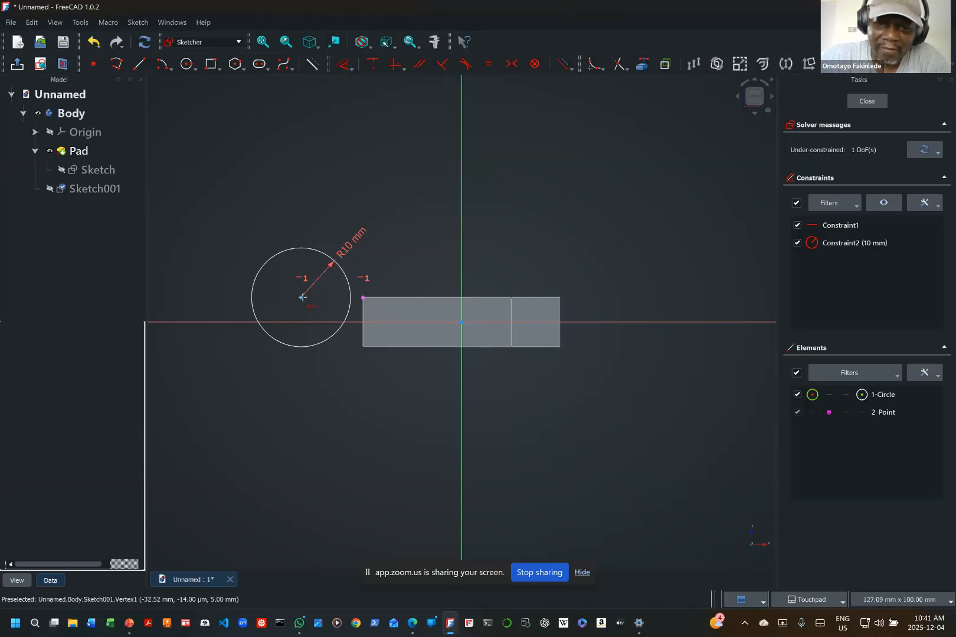
pyautogui.click(302, 298)
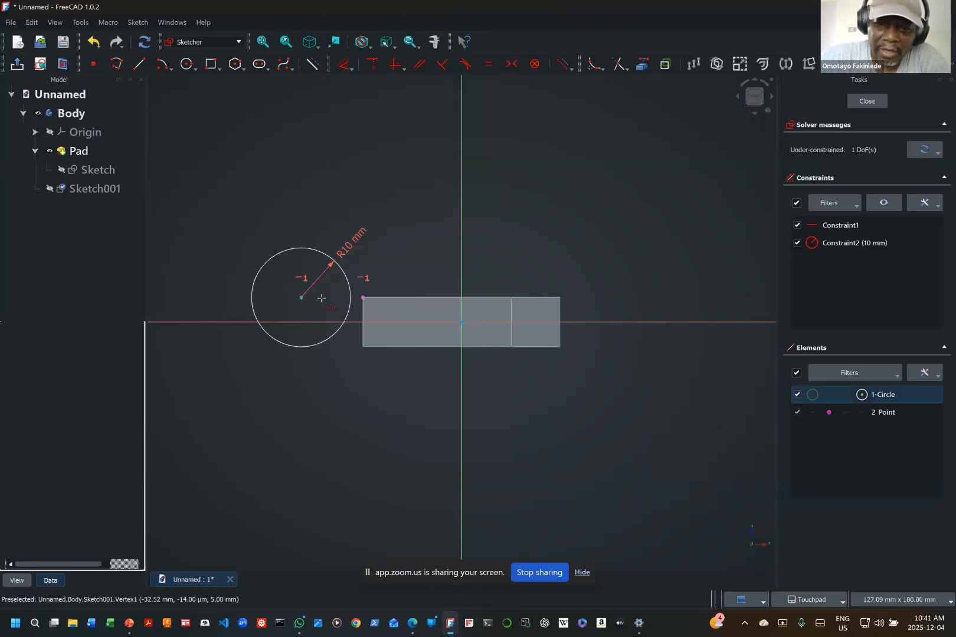
pyautogui.click(363, 299)
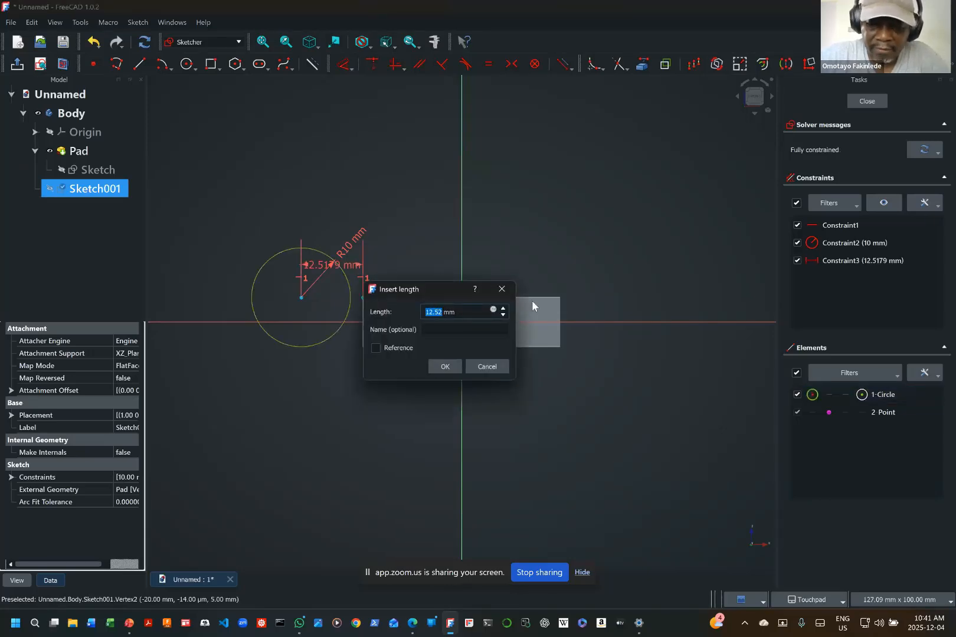
pyautogui.write('20')
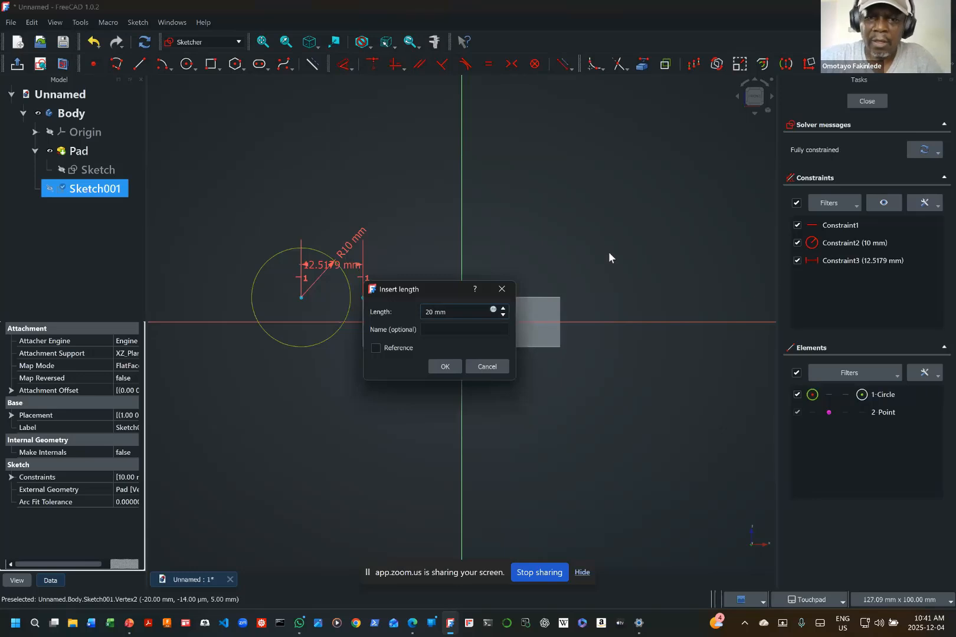
pyautogui.press('Return')
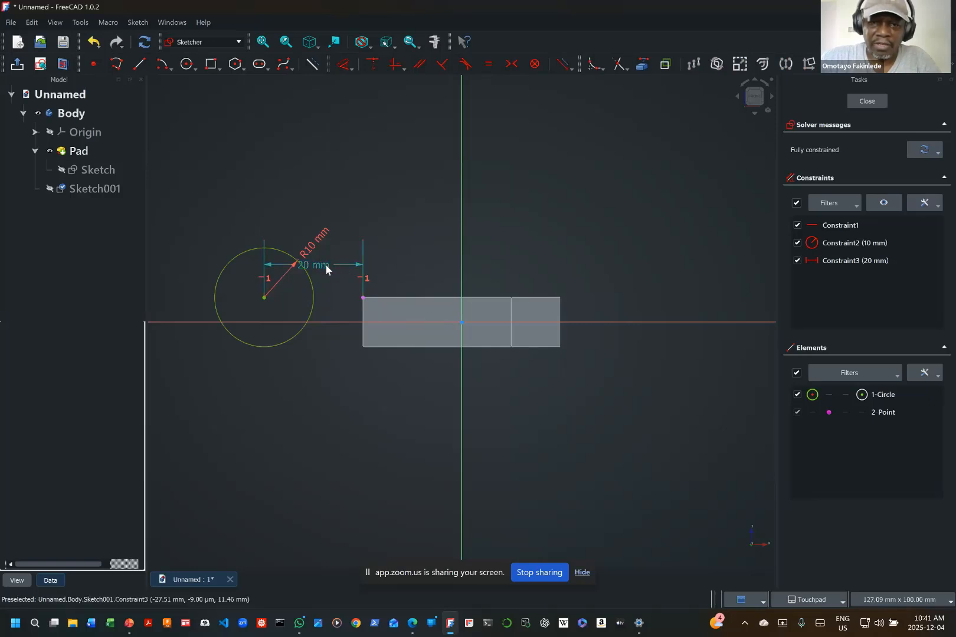
pyautogui.moveTo(326, 270)
pyautogui.mouseDown()
pyautogui.moveTo(338, 109)
pyautogui.moveTo(330, 453)
pyautogui.mouseUp()
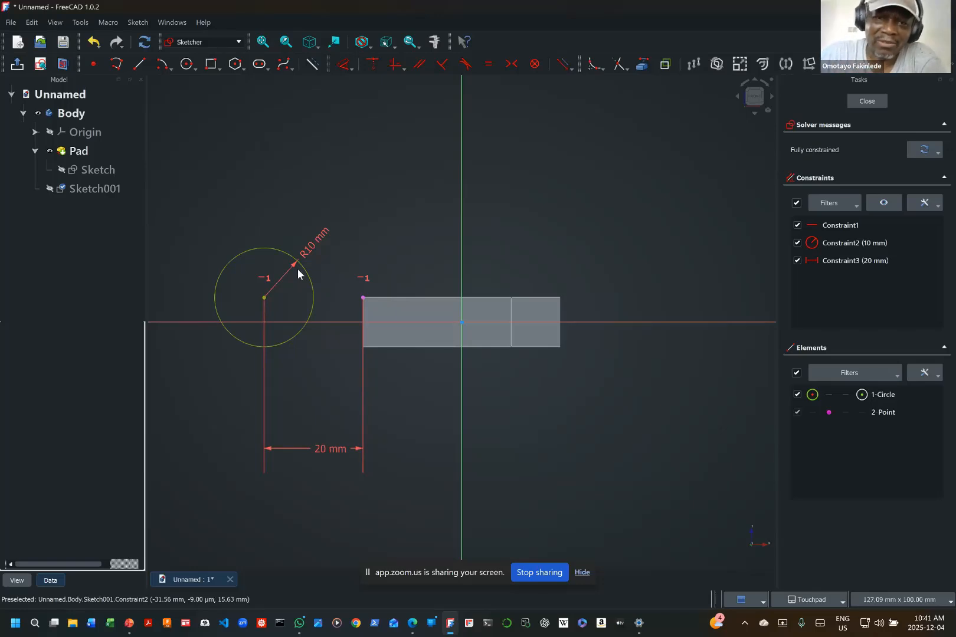
# Step: Start a polyline at the linked corner: about 16 mm up, about 32 mm horizontally left, and a tangent arc of about 9 mm radius turning down
pyautogui.click(116, 66)
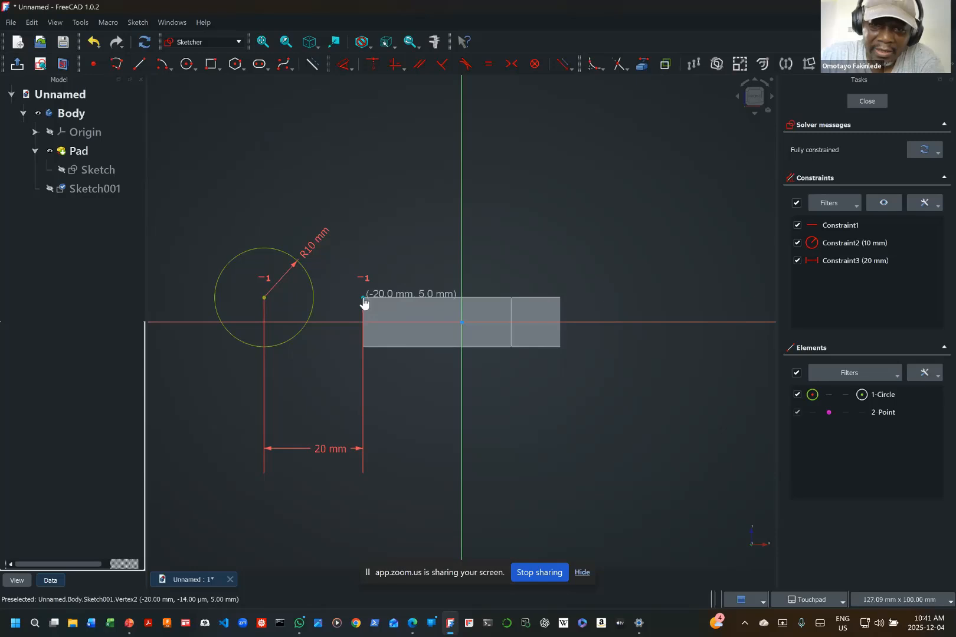
pyautogui.click(362, 297)
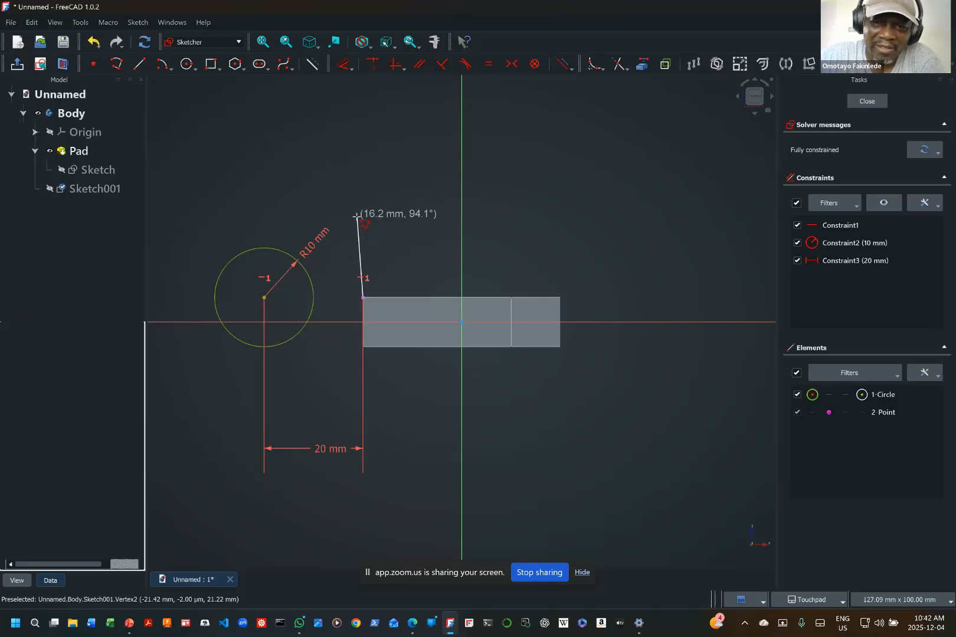
pyautogui.click(357, 216)
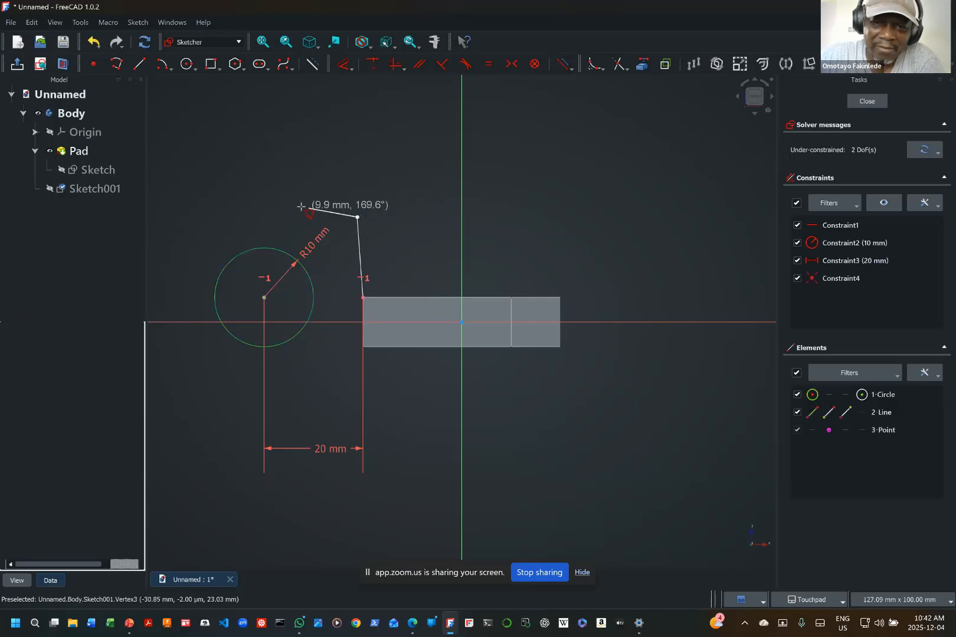
pyautogui.click(194, 217)
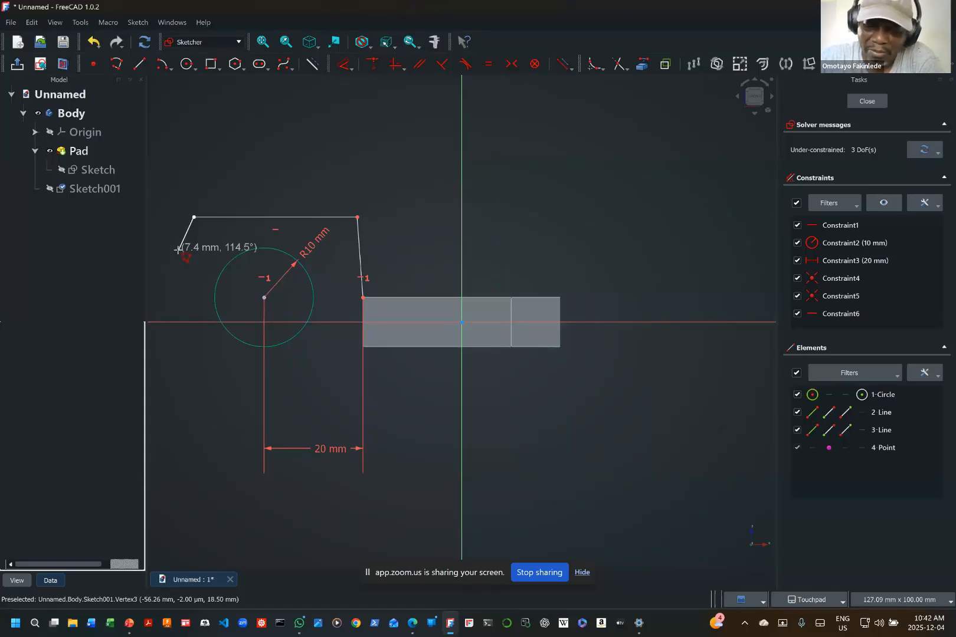
pyautogui.press('m')
pyautogui.press('m')
pyautogui.press('m')
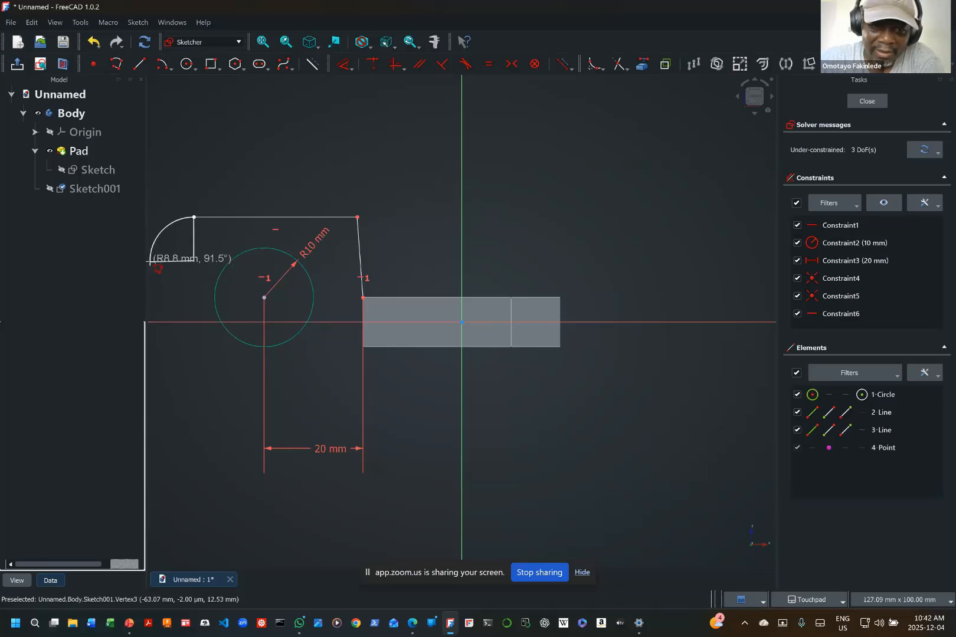
pyautogui.click(150, 261)
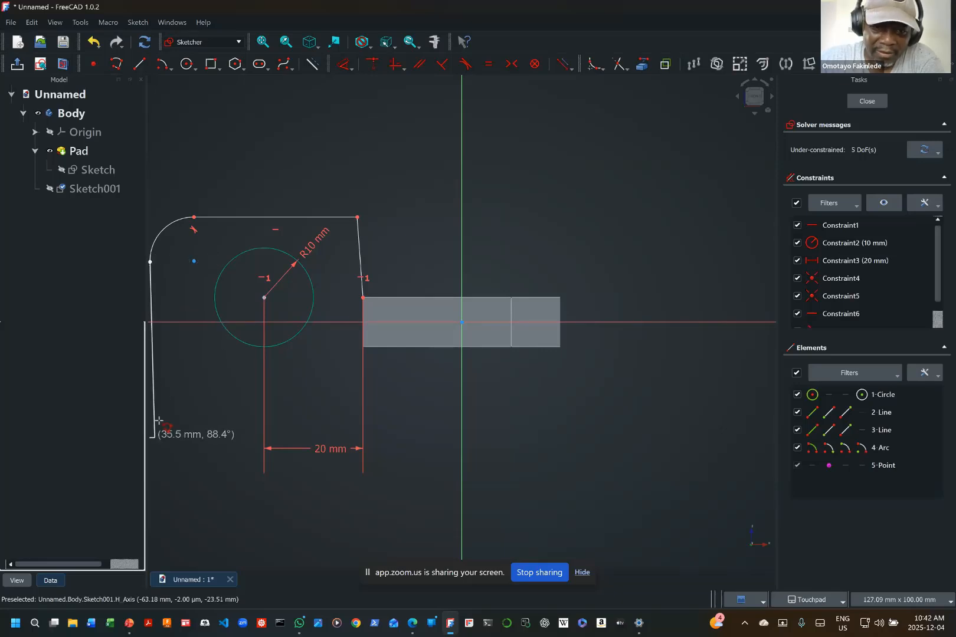
# Step: Continue the polyline about 22 mm down, round a tangent arc of about 7 mm radius and about 29 mm right, closing it at the linked corner
pyautogui.click(154, 373)
pyautogui.press('m')
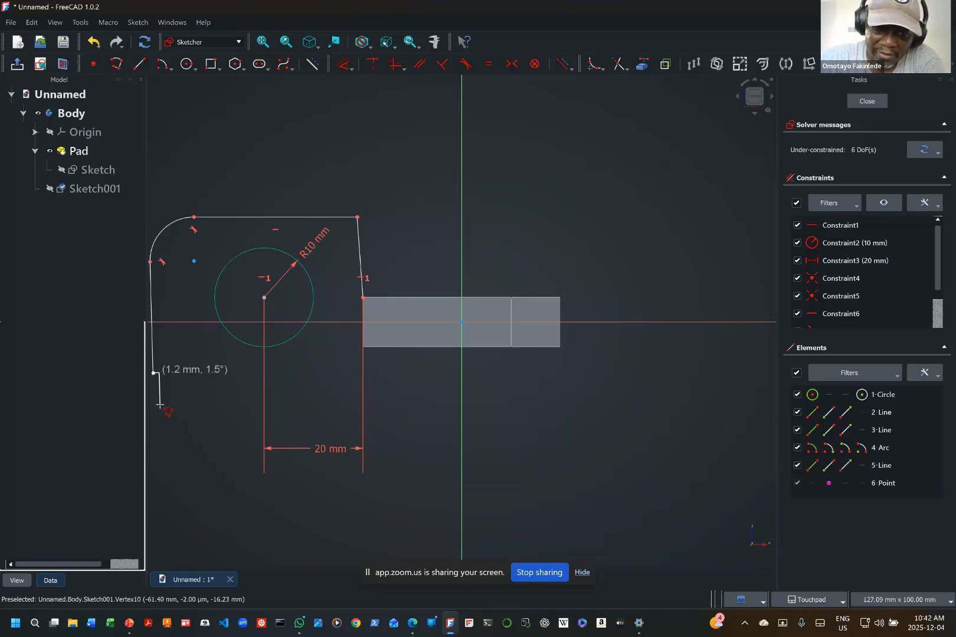
pyautogui.press('m')
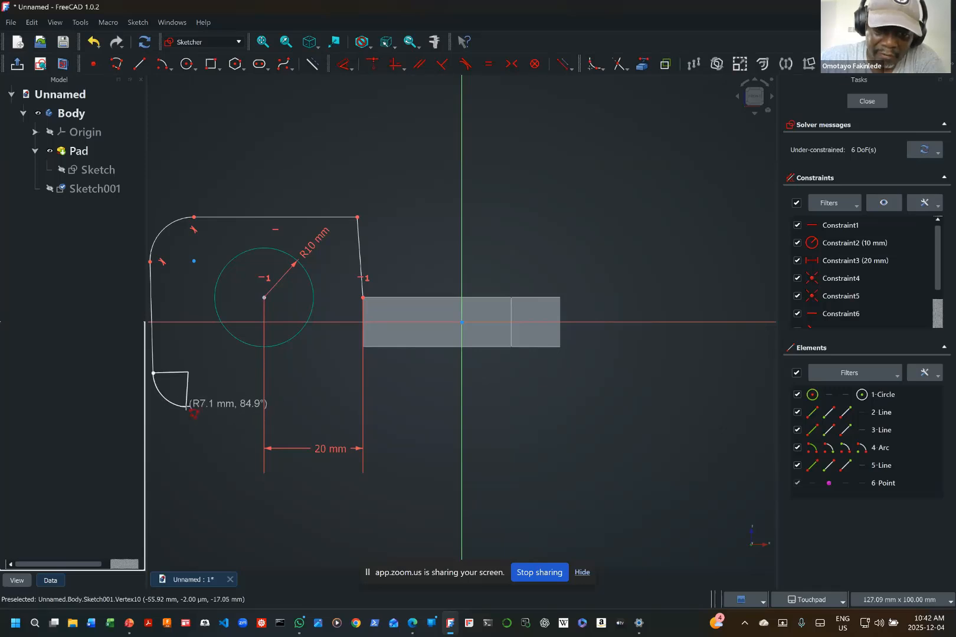
pyautogui.click(187, 407)
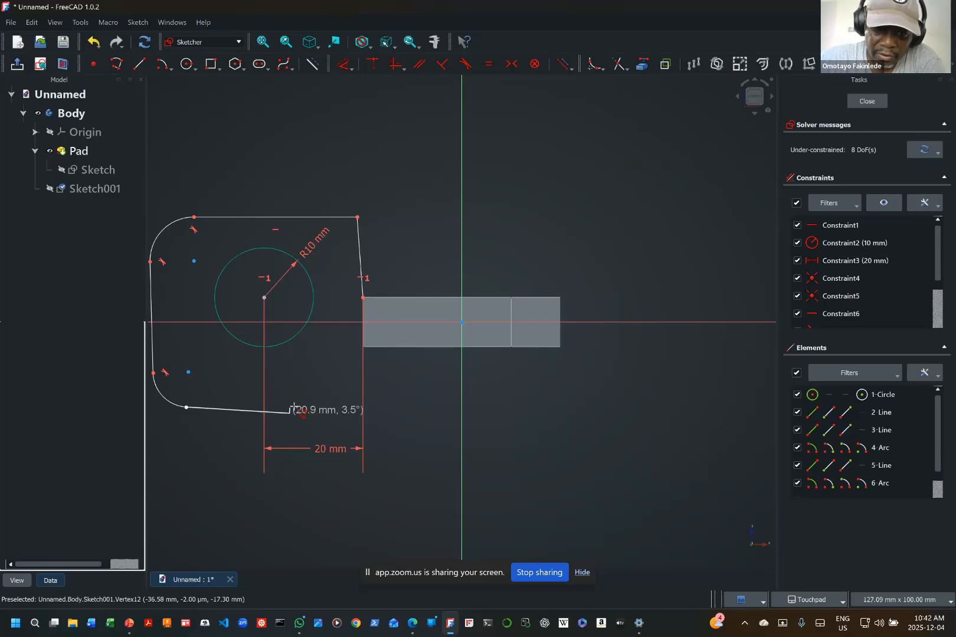
pyautogui.click(328, 416)
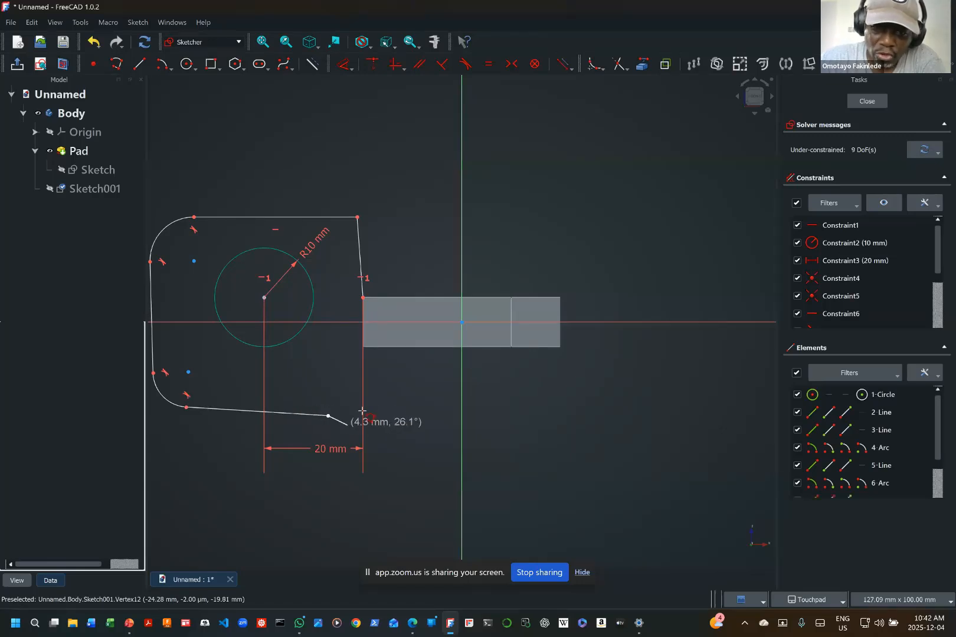
pyautogui.click(362, 296)
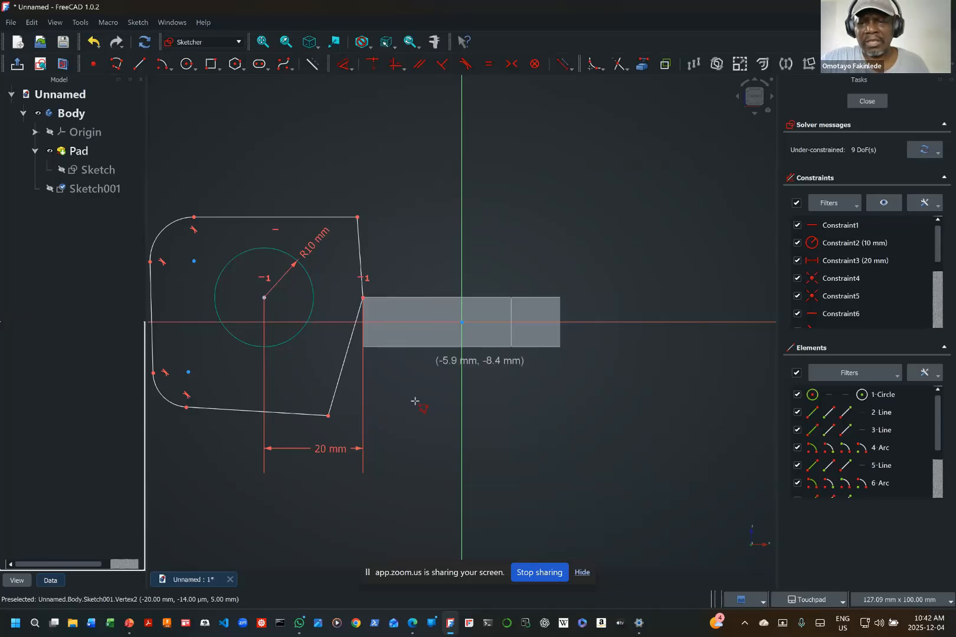
pyautogui.press('Escape')
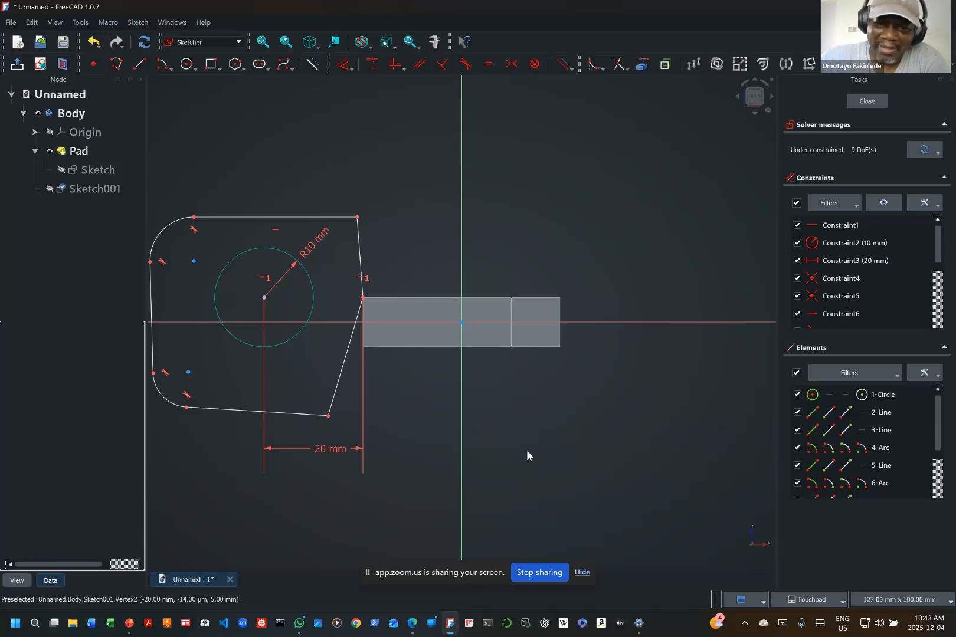
# Step: Constrain the outline's two right-hand lines to vertical and its bottom line to horizontal
pyautogui.click(346, 357)
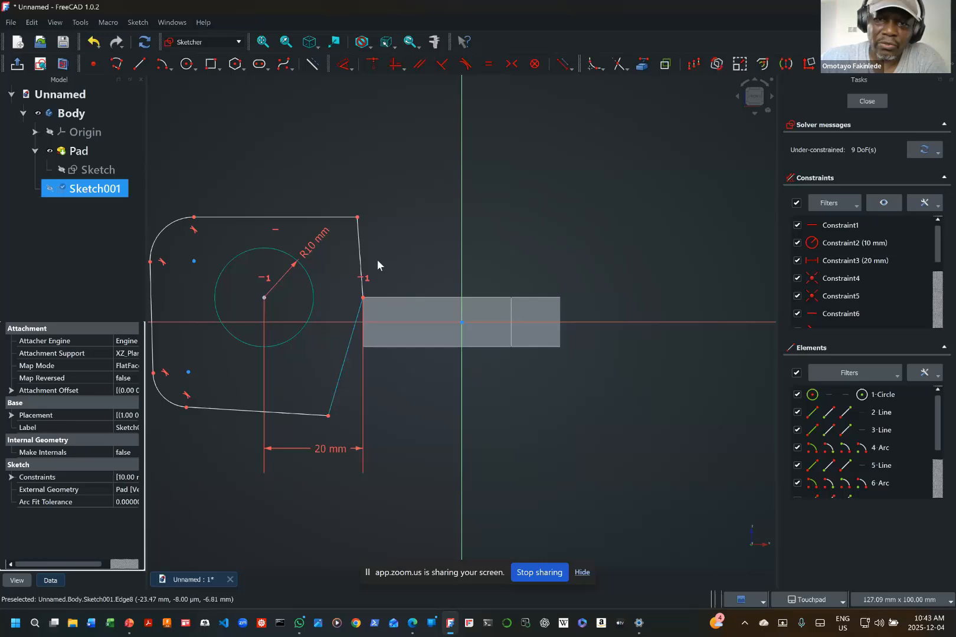
pyautogui.click(395, 65)
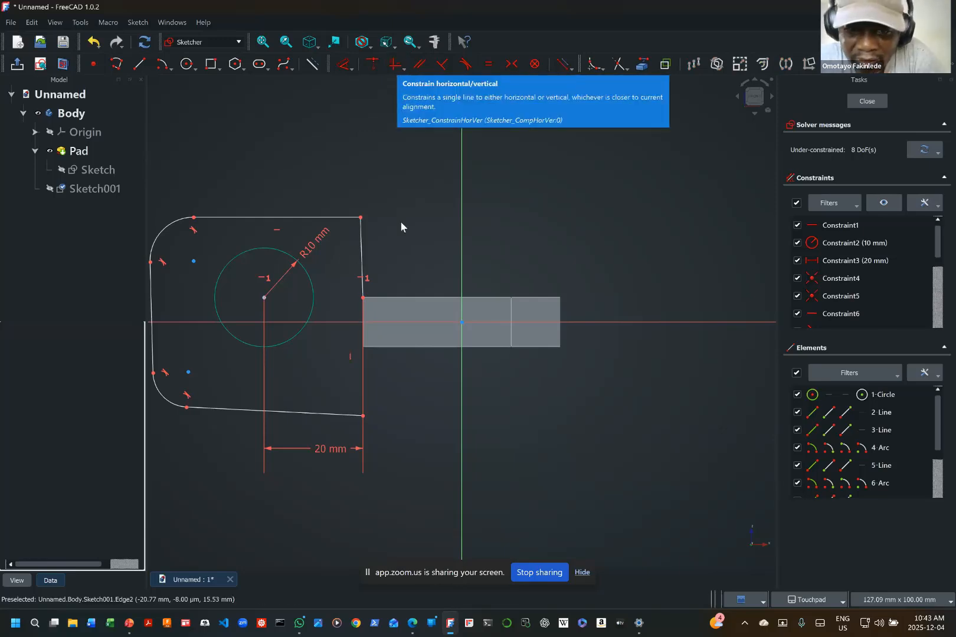
pyautogui.click(363, 252)
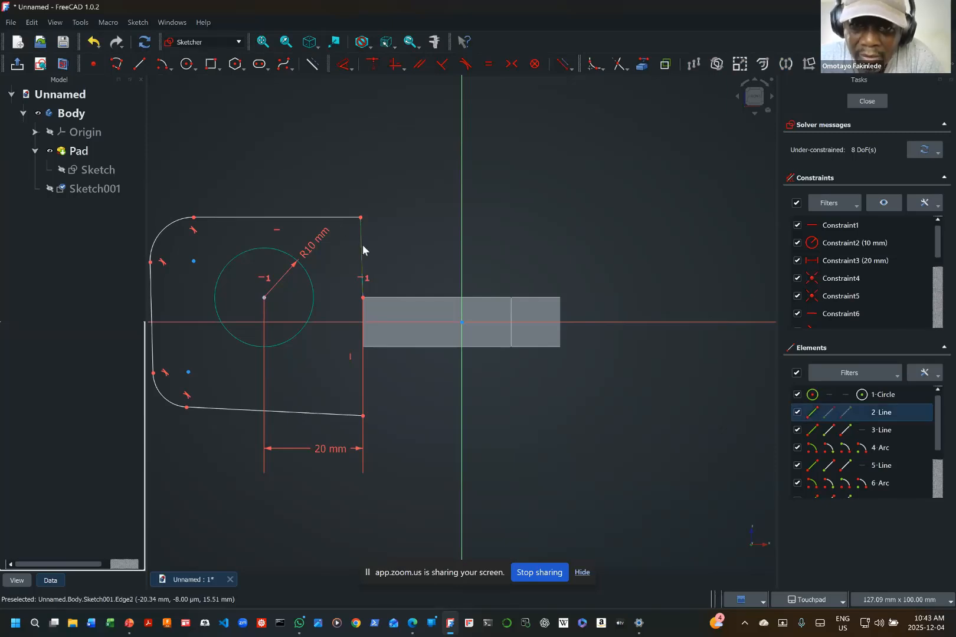
pyautogui.click(395, 63)
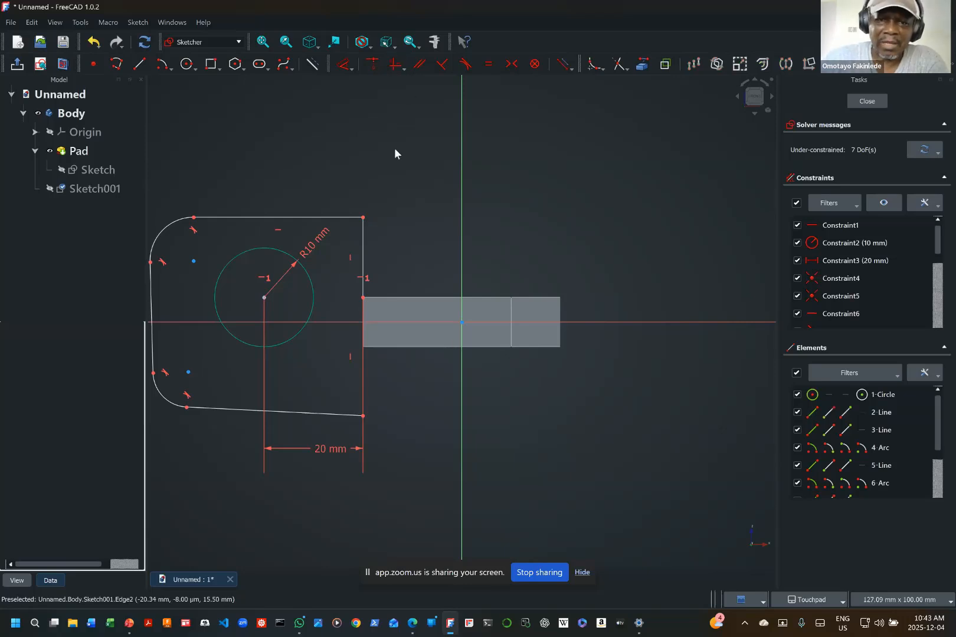
pyautogui.click(306, 413)
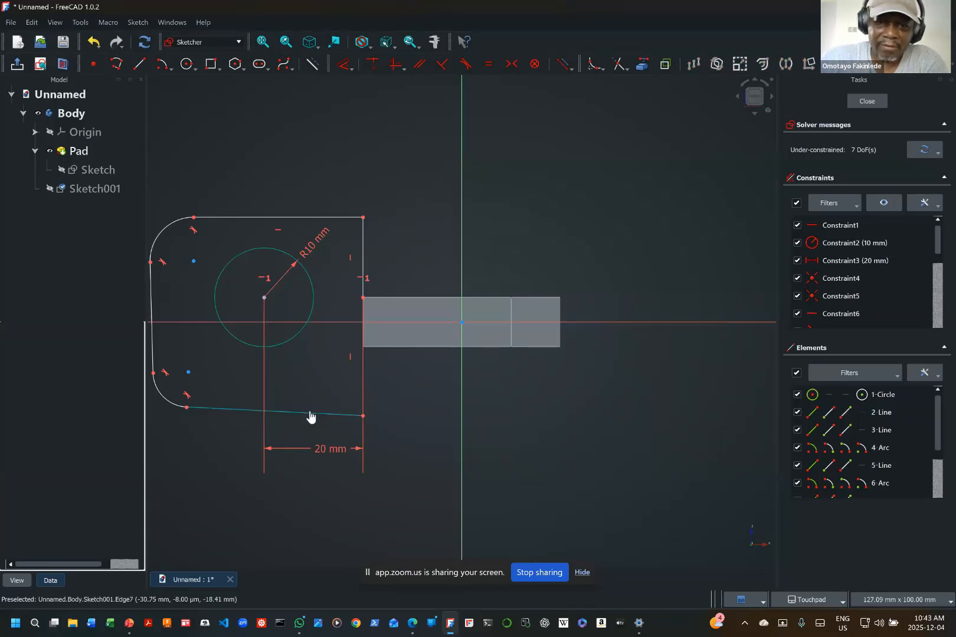
pyautogui.click(394, 60)
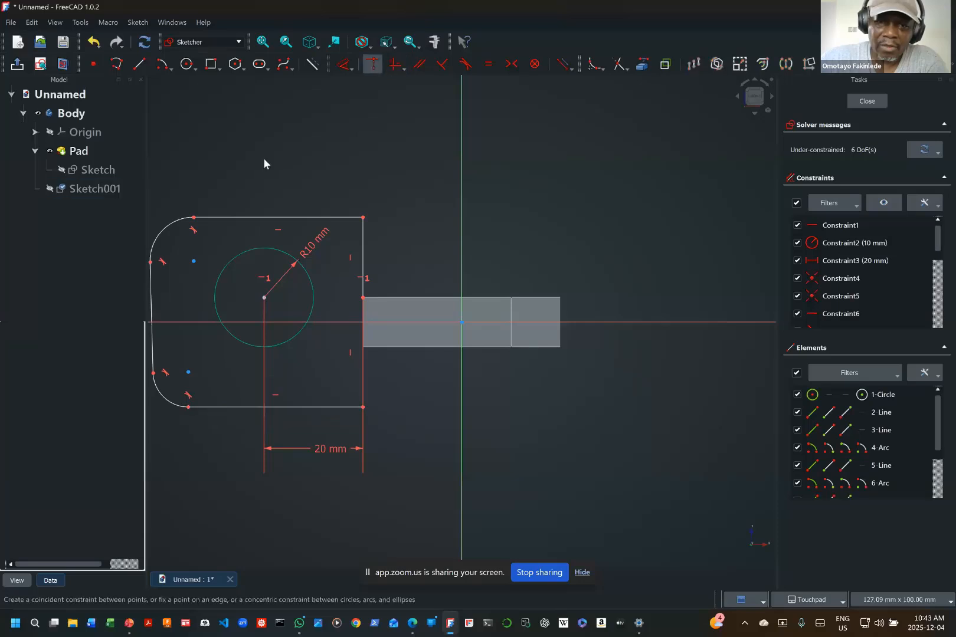
# Step: Try to apply a horizontal constraint to the outline's top line
pyautogui.click(260, 217)
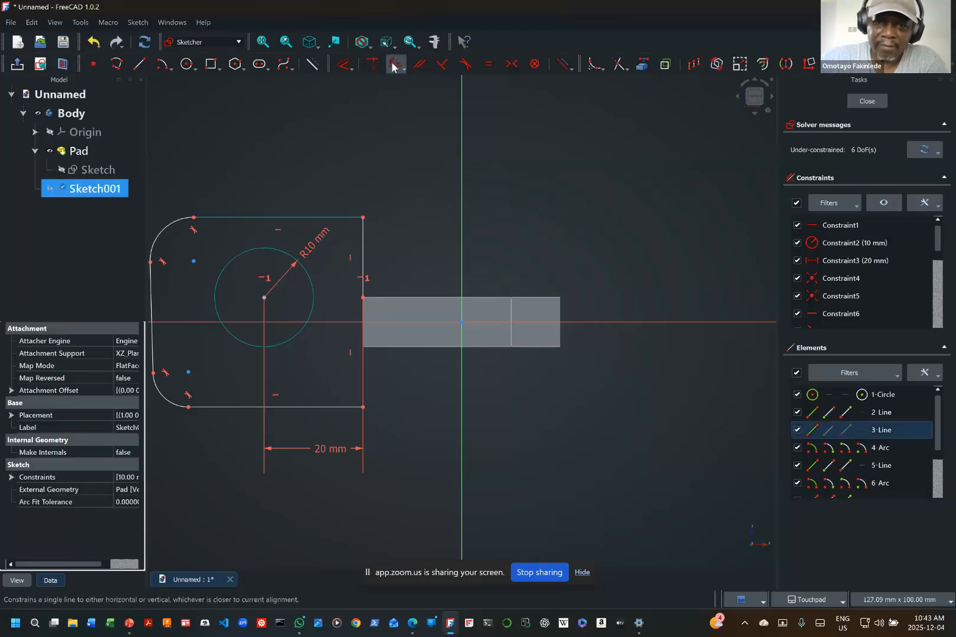
pyautogui.click(394, 64)
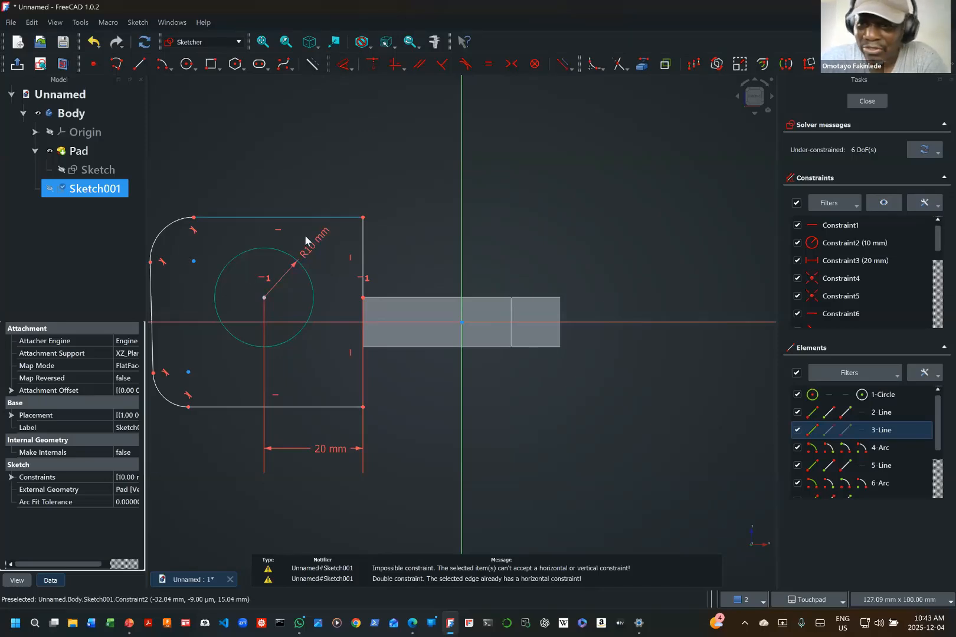
pyautogui.scroll(-1, 874, 444)
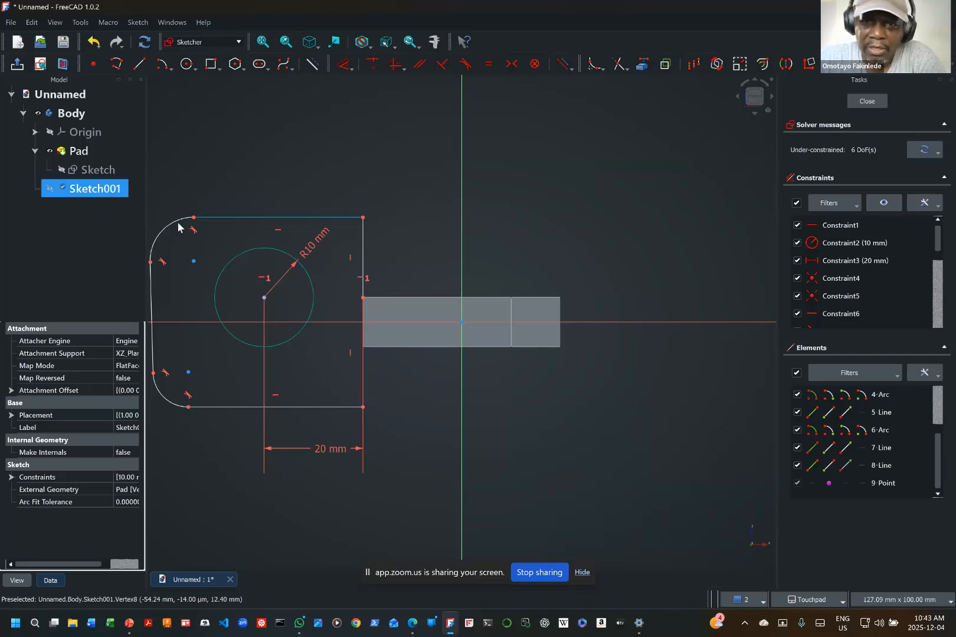
# Step: Constrain the radius of the outline's upper-left corner arc to 10 mm
pyautogui.click(352, 68)
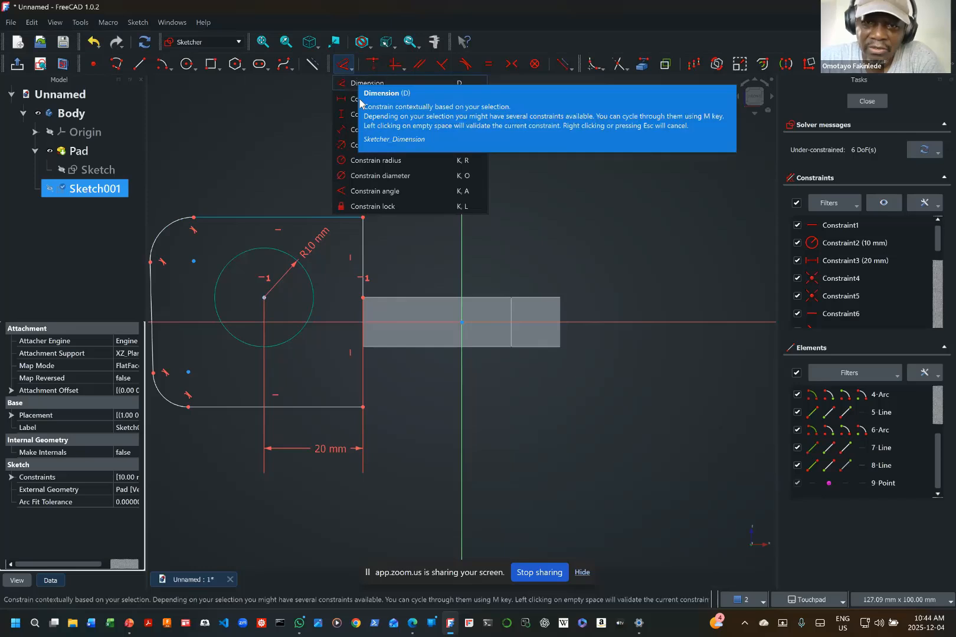
pyautogui.click(357, 161)
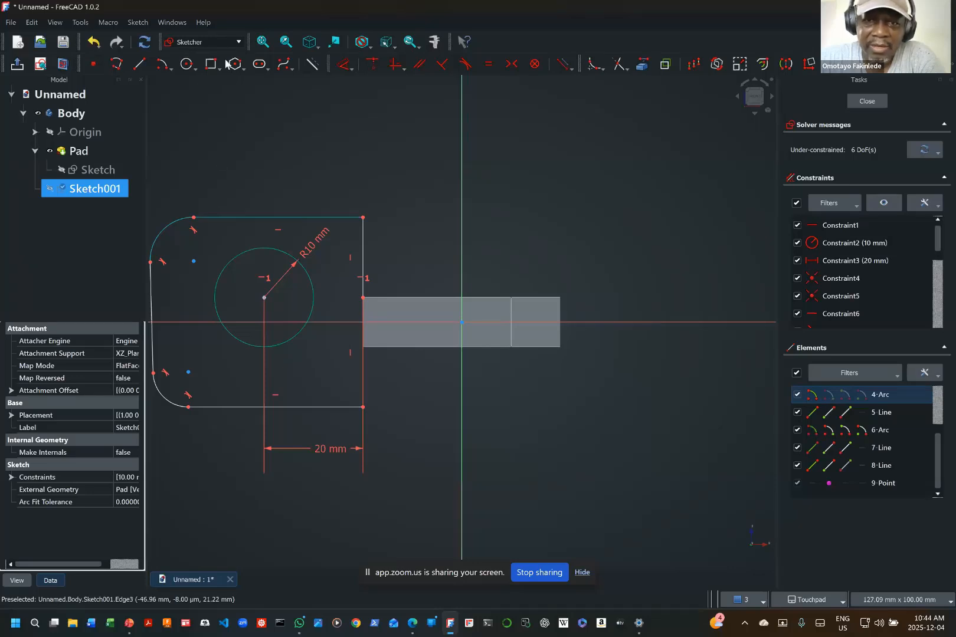
pyautogui.click(351, 69)
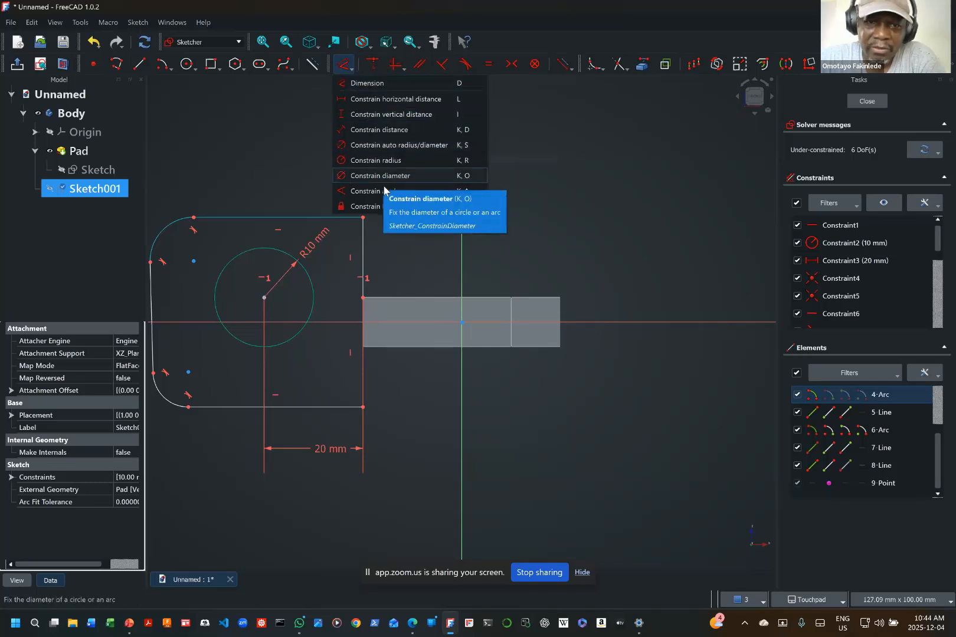
pyautogui.click(386, 160)
pyautogui.click(170, 230)
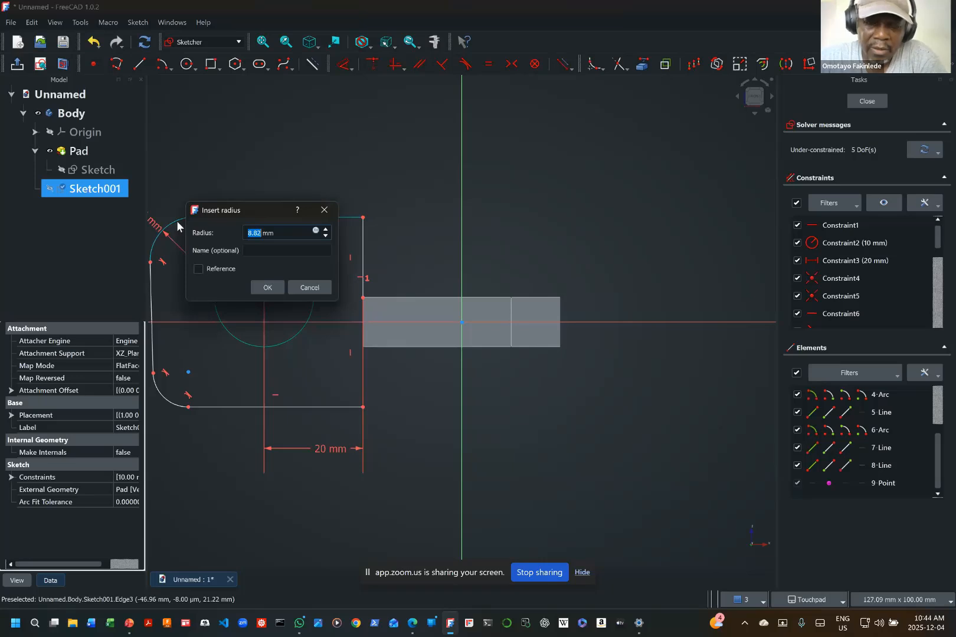
pyautogui.write('10')
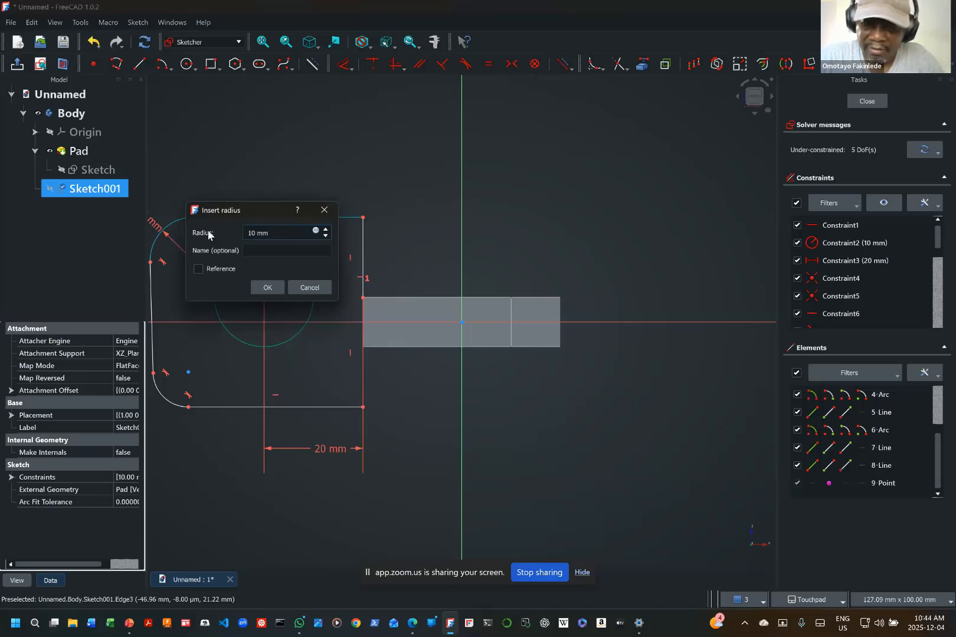
pyautogui.press('Return')
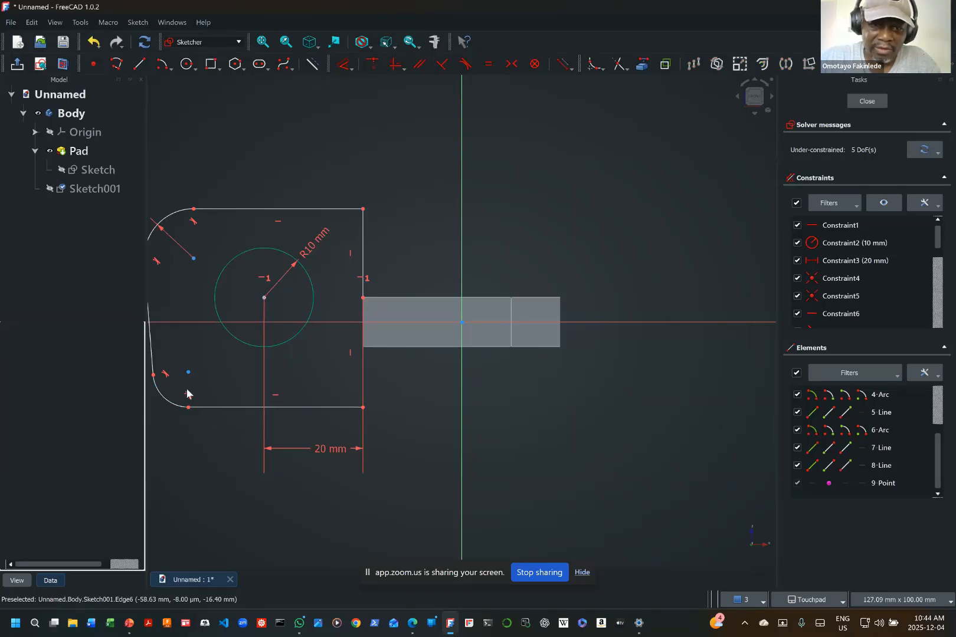
# Step: Constrain the radius of the outline's lower-left corner arc to 10 mm
pyautogui.click(170, 407)
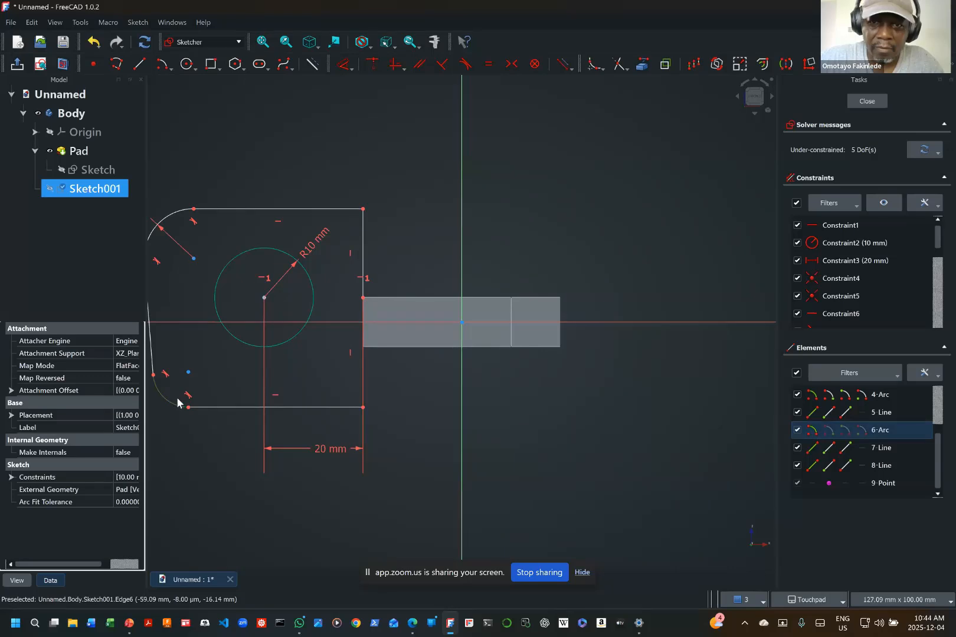
pyautogui.click(352, 66)
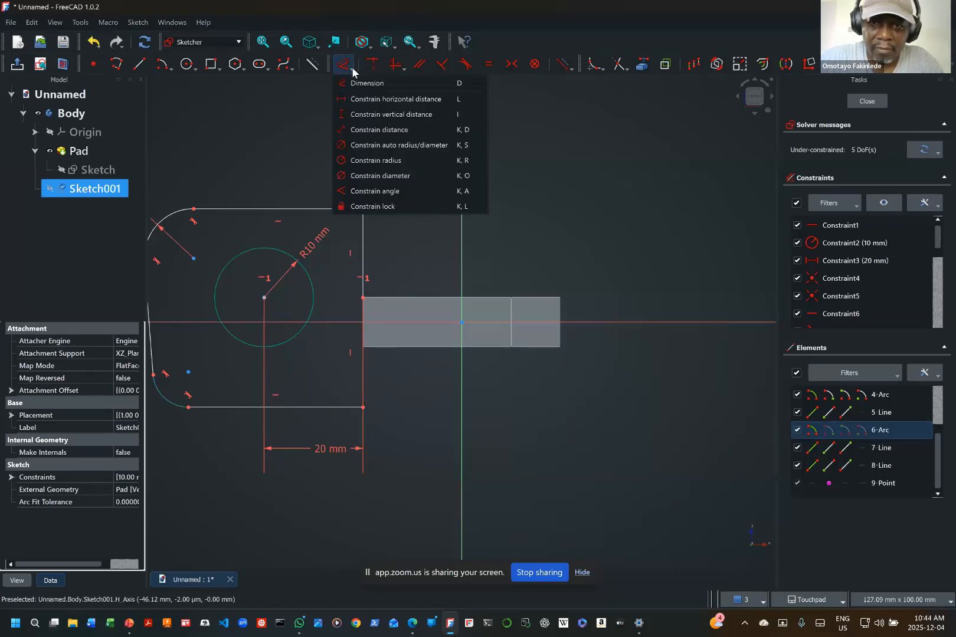
pyautogui.click(371, 159)
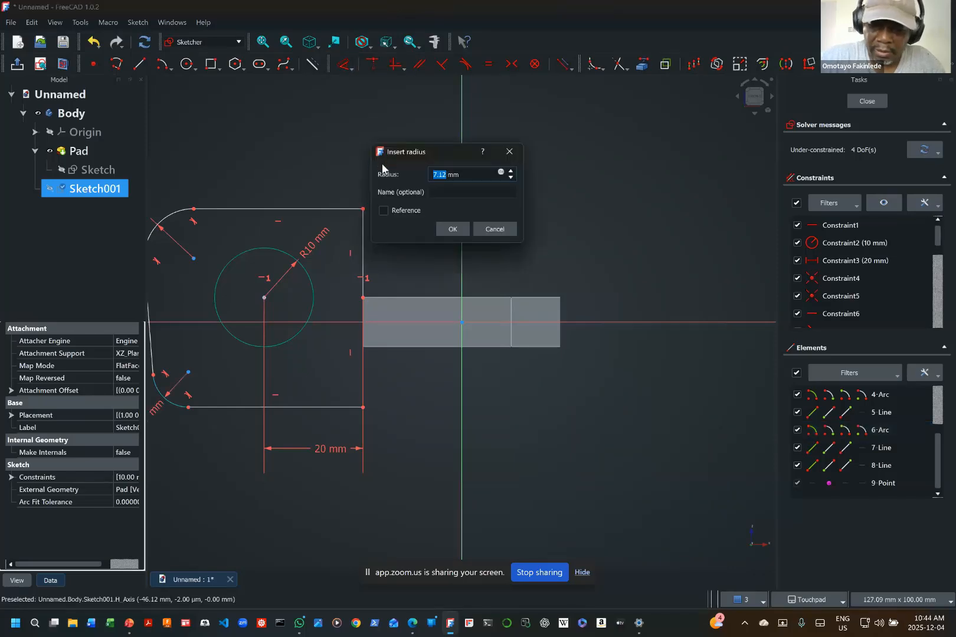
pyautogui.write('10')
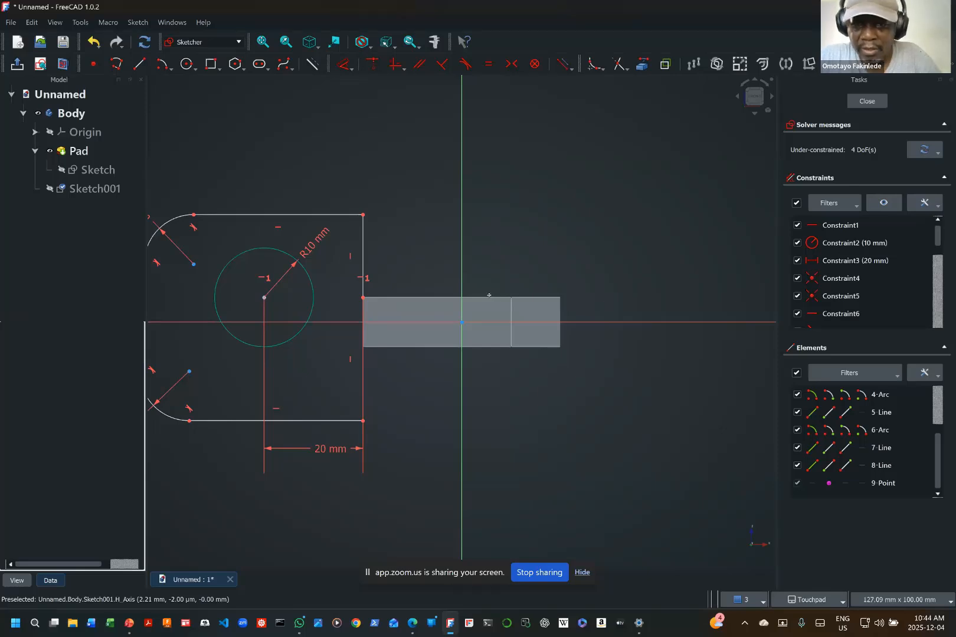
# Step: Constrain the slanted line between the two corner arcs to vertical
pyautogui.moveTo(489, 295); pyautogui.dragTo(650, 300, button='middle')
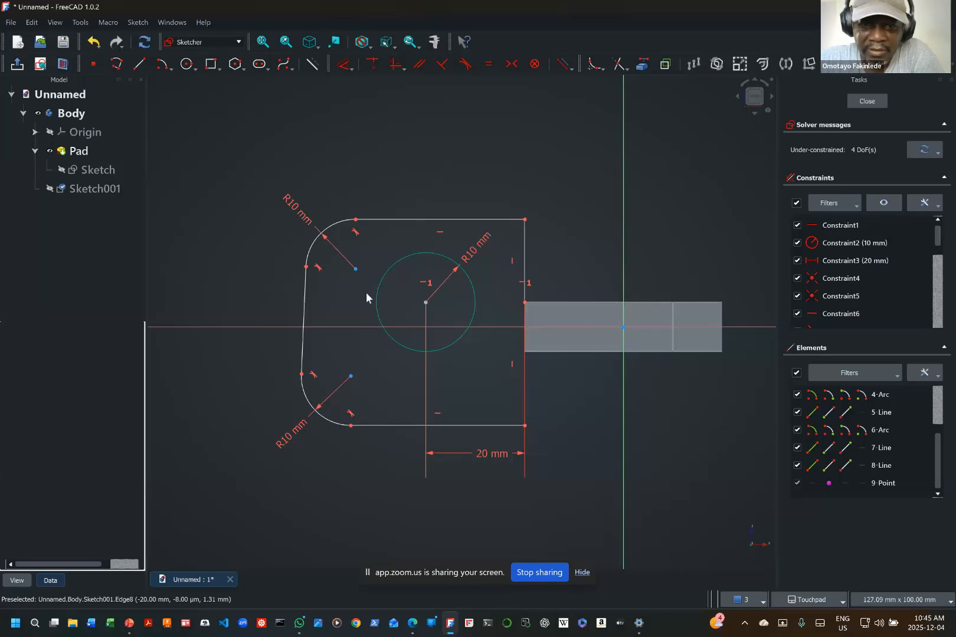
pyautogui.click(303, 305)
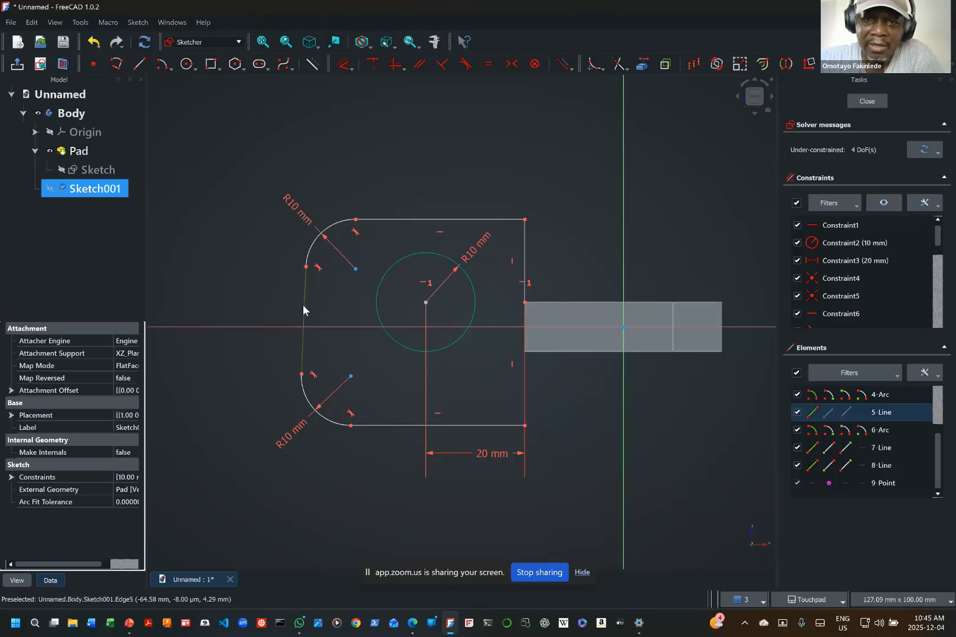
pyautogui.click(396, 64)
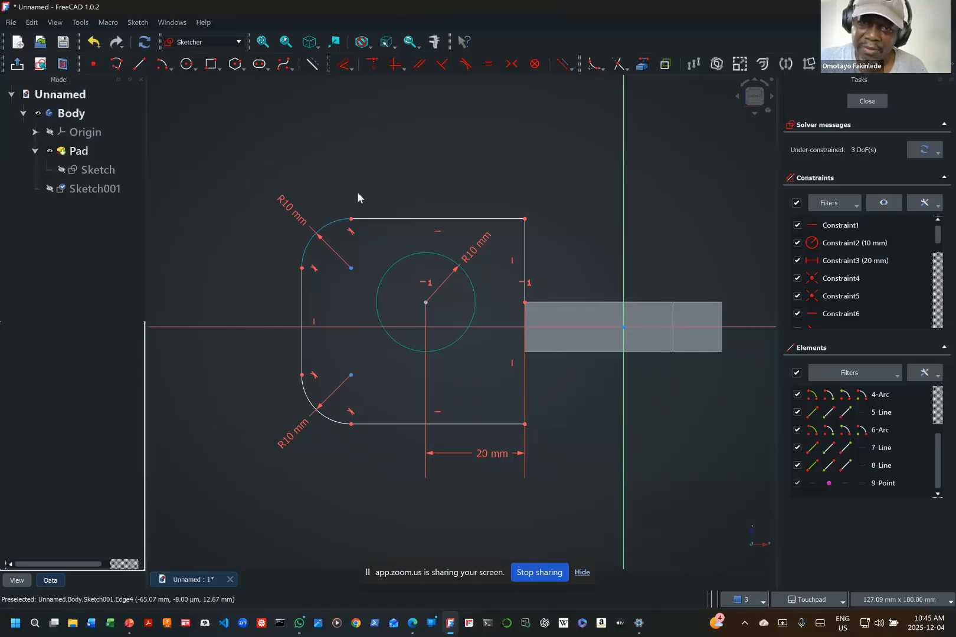
# Step: Set the horizontal distance between the upper-left arc's lower end and the outline's upper-right corner to 40 mm
pyautogui.click(351, 69)
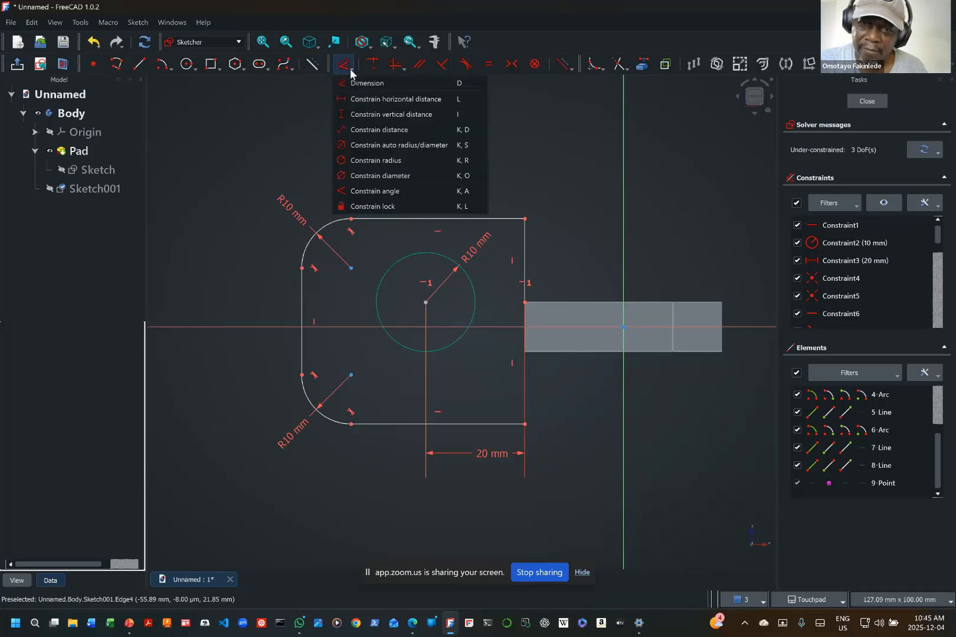
pyautogui.click(386, 100)
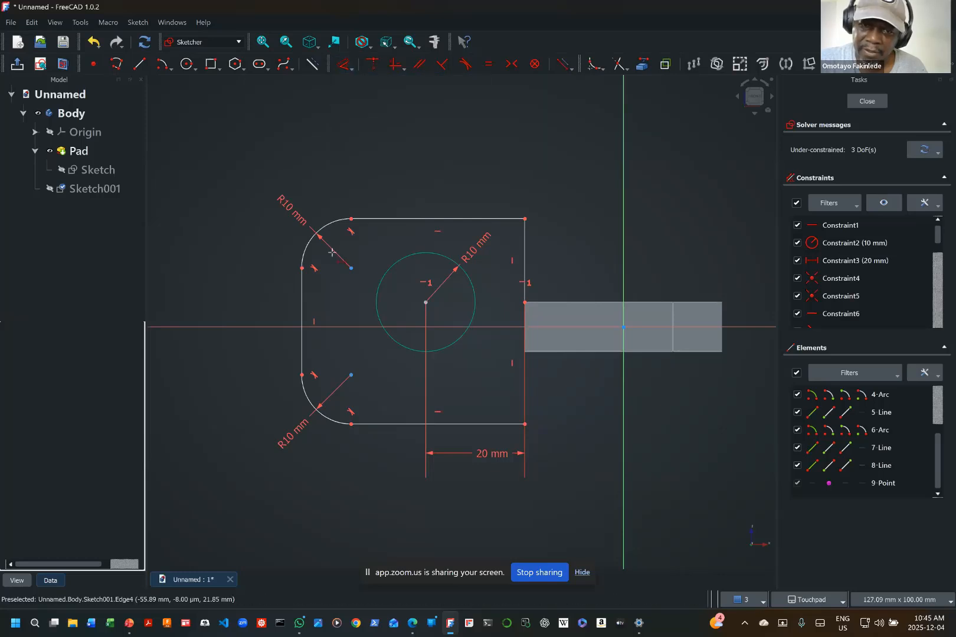
pyautogui.click(301, 267)
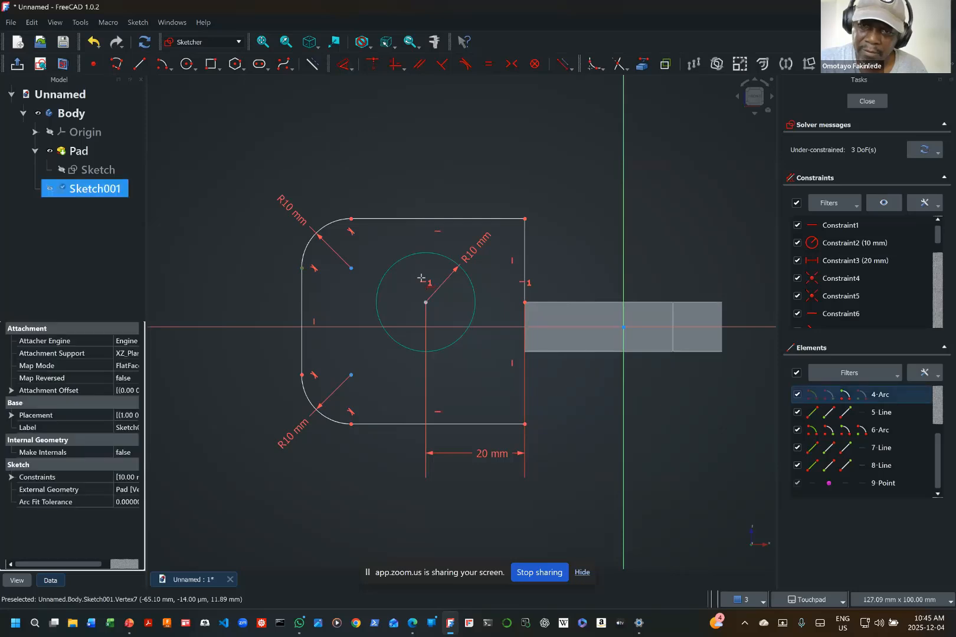
pyautogui.click(525, 219)
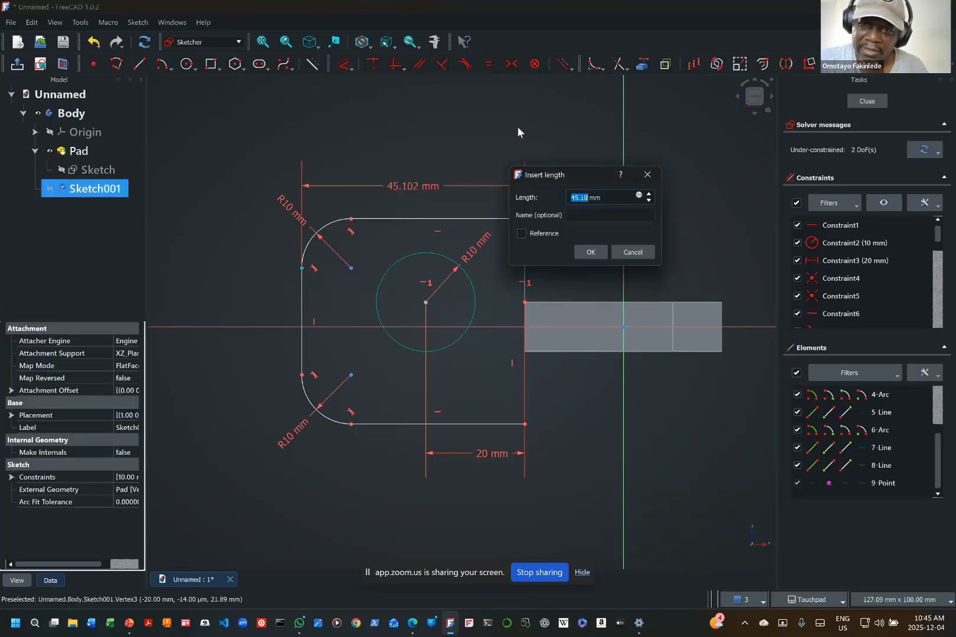
pyautogui.write('40')
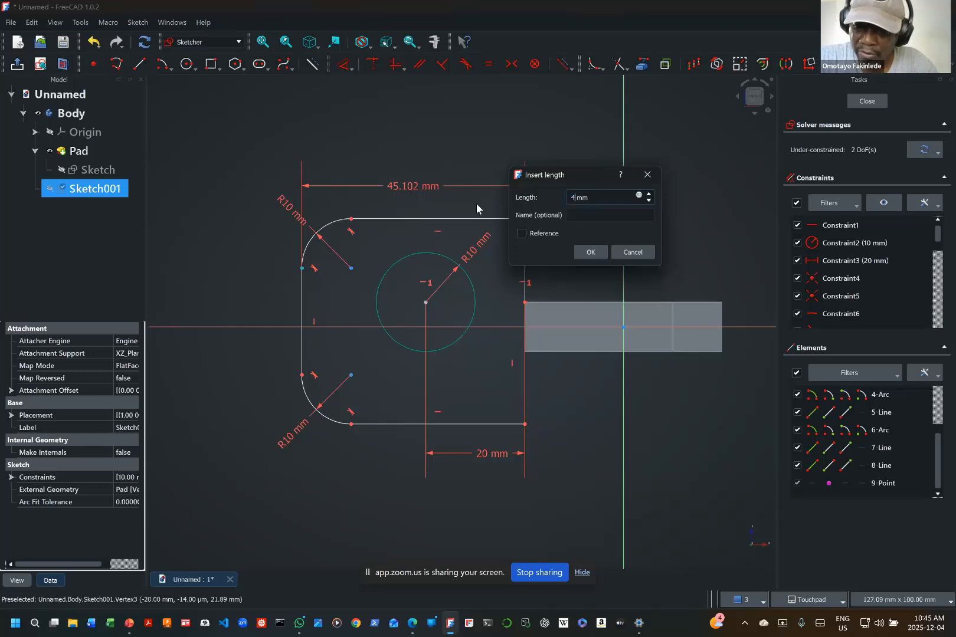
pyautogui.press('Return')
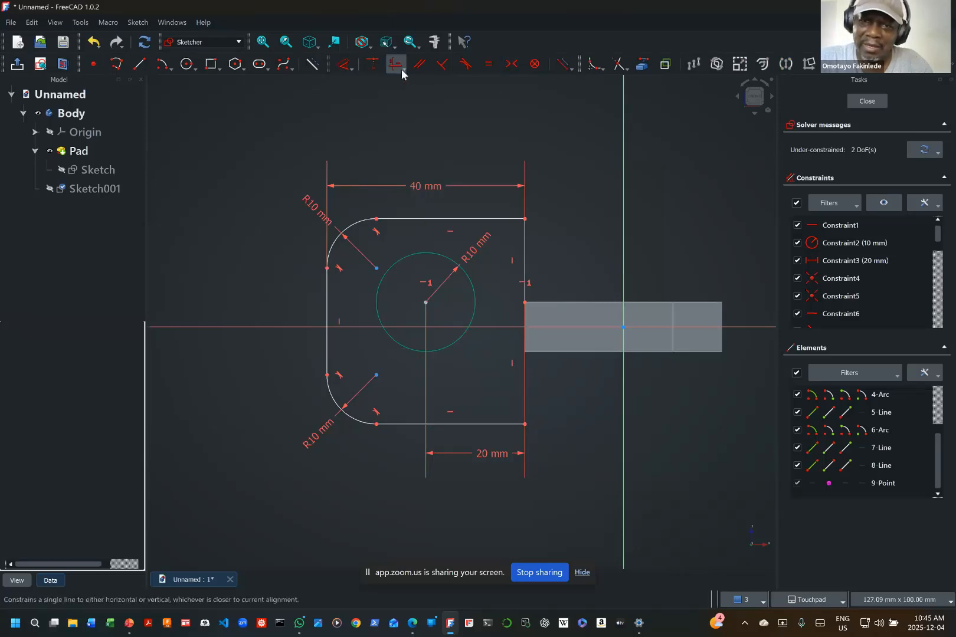
# Step: Set the outline's overall height to 50 mm, placing that dimension left of the outline, and move the 20 mm dimension below the outline
pyautogui.click(351, 69)
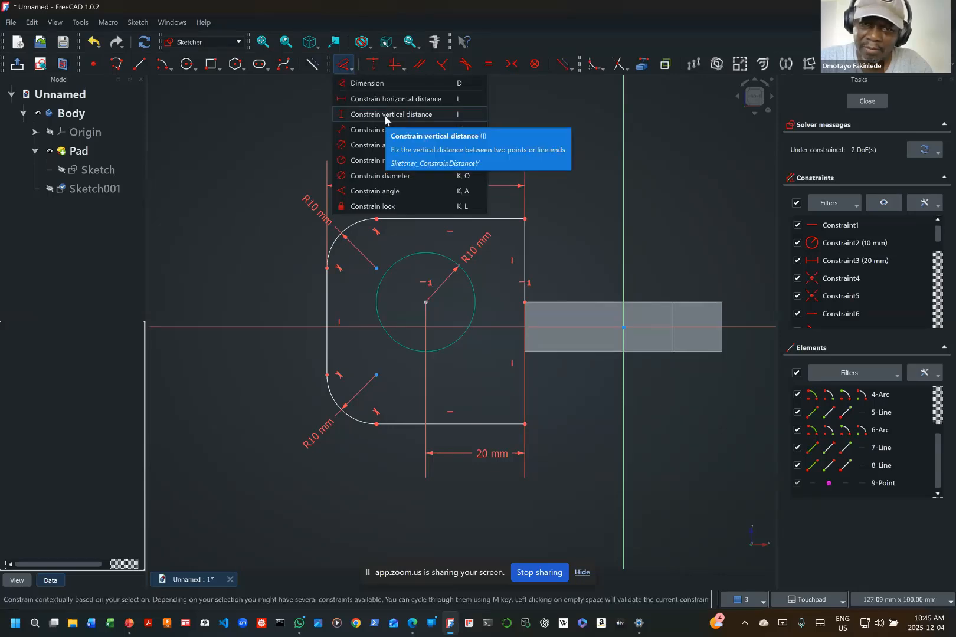
pyautogui.click(383, 115)
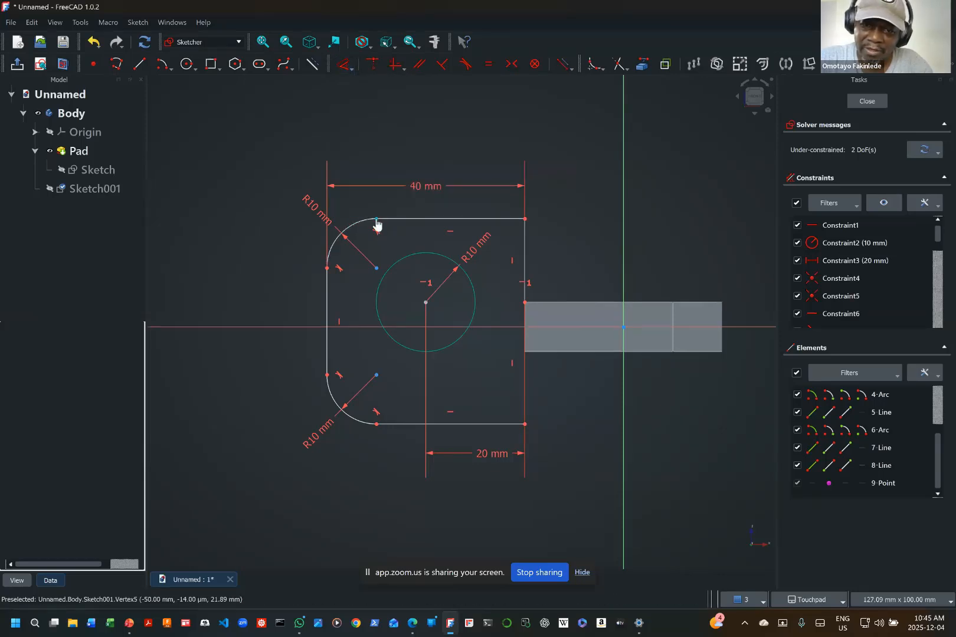
pyautogui.click(376, 220)
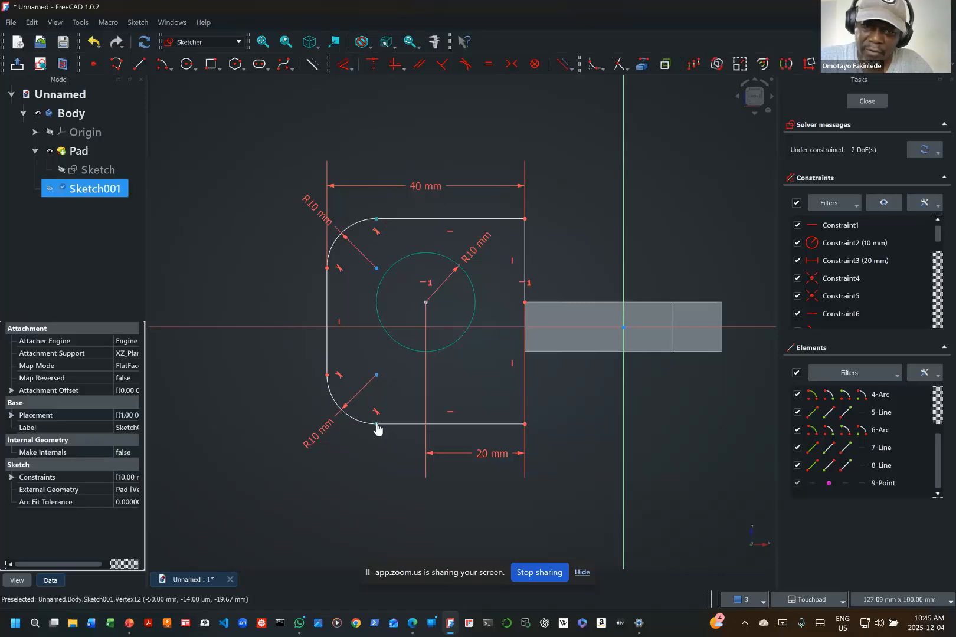
pyautogui.click(374, 424)
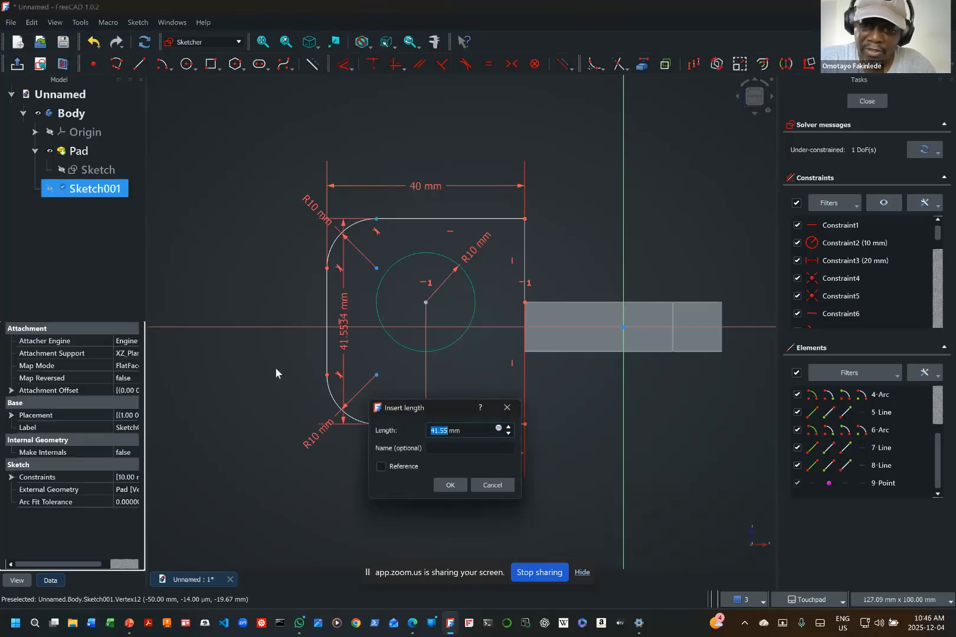
pyautogui.write('50')
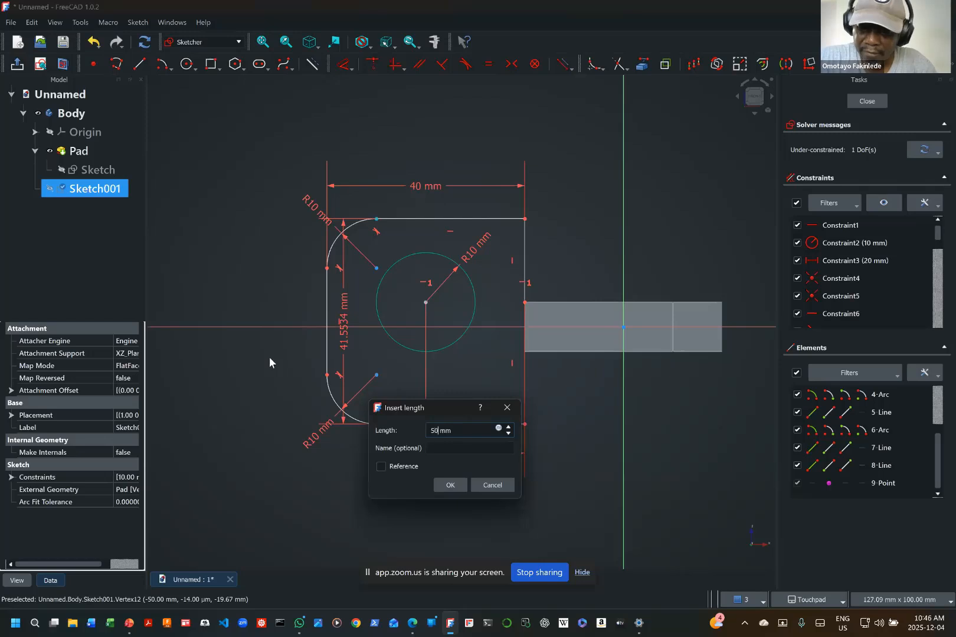
pyautogui.press('Return')
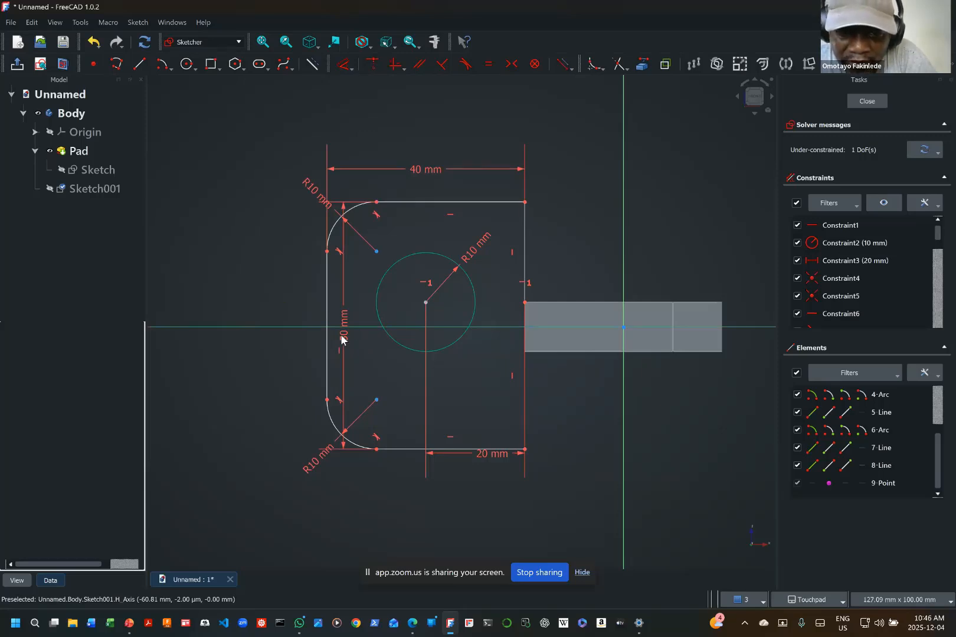
pyautogui.moveTo(341, 330); pyautogui.dragTo(289, 320)
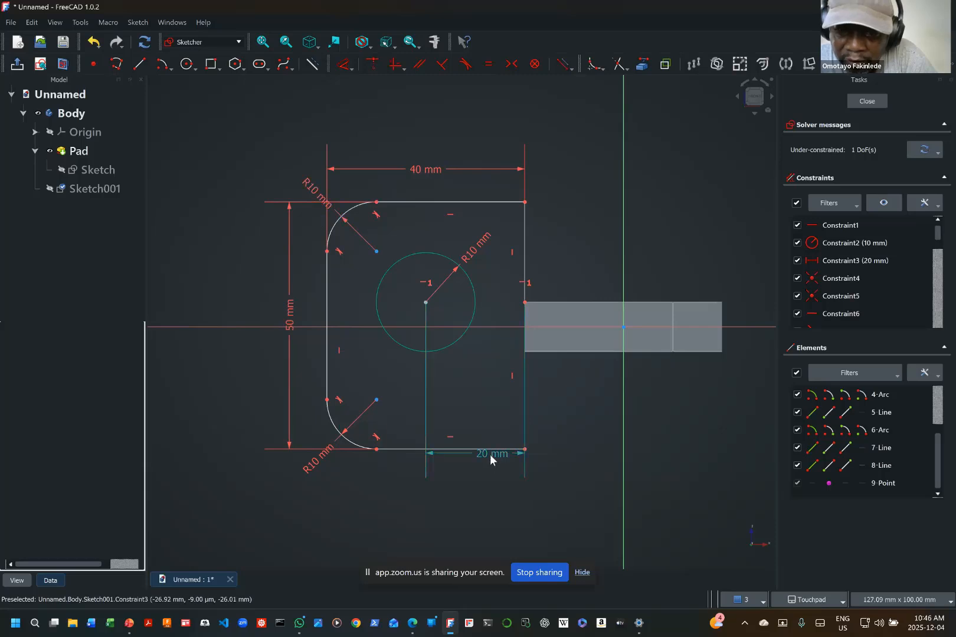
pyautogui.moveTo(490, 455); pyautogui.dragTo(495, 505)
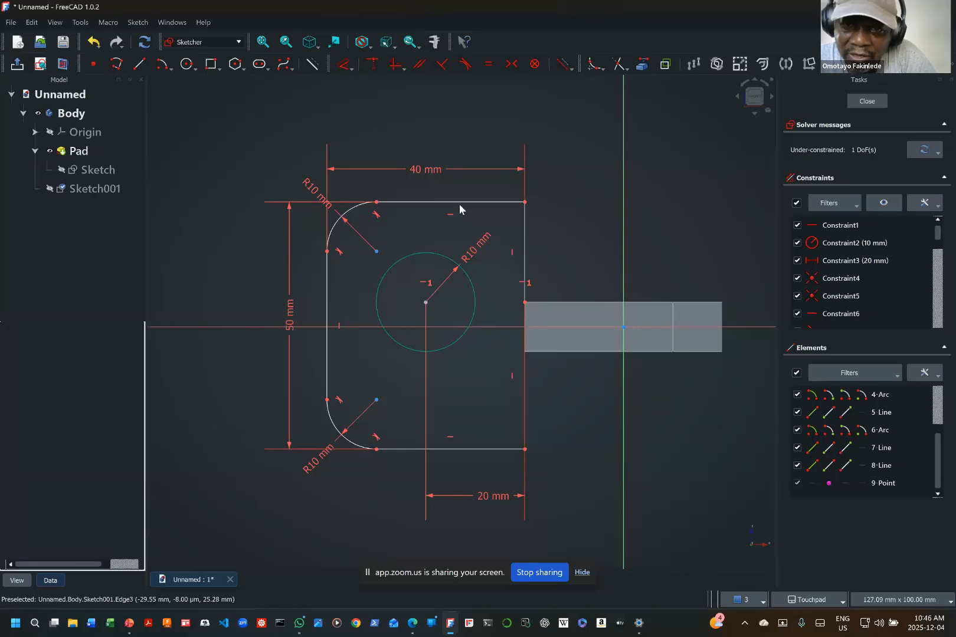
# Step: Set the length of the vertical line above the linked pad corner to 20 mm, placing the dimension to its right, and finish the sketch
pyautogui.moveTo(461, 202)
pyautogui.mouseDown()
pyautogui.moveTo(500, 151)
pyautogui.moveTo(494, 250)
pyautogui.moveTo(525, 149)
pyautogui.moveTo(509, 251)
pyautogui.moveTo(527, 133)
pyautogui.moveTo(499, 211)
pyautogui.moveTo(502, 201)
pyautogui.mouseUp()
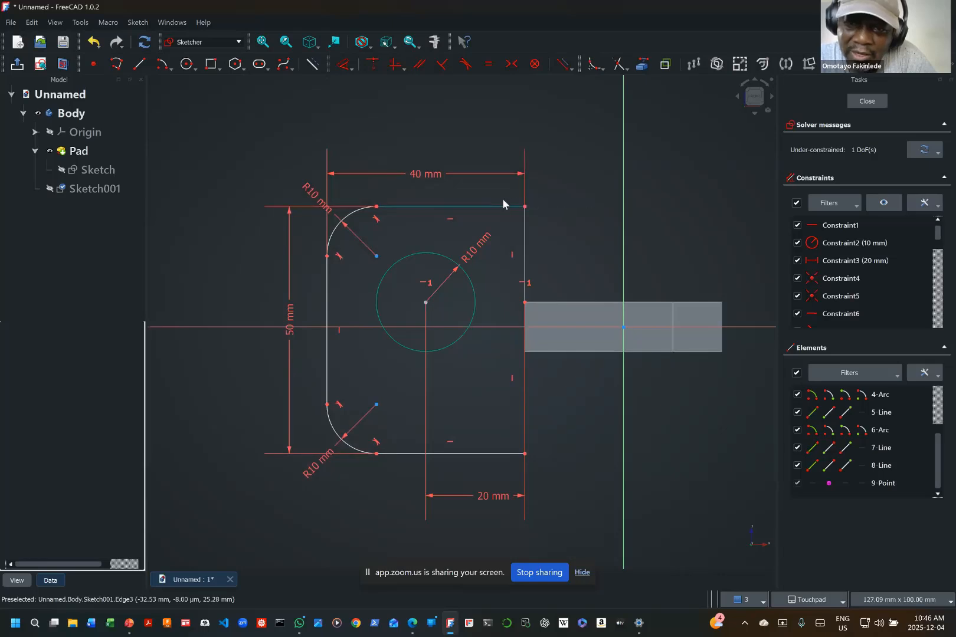
pyautogui.click(351, 69)
pyautogui.click(384, 98)
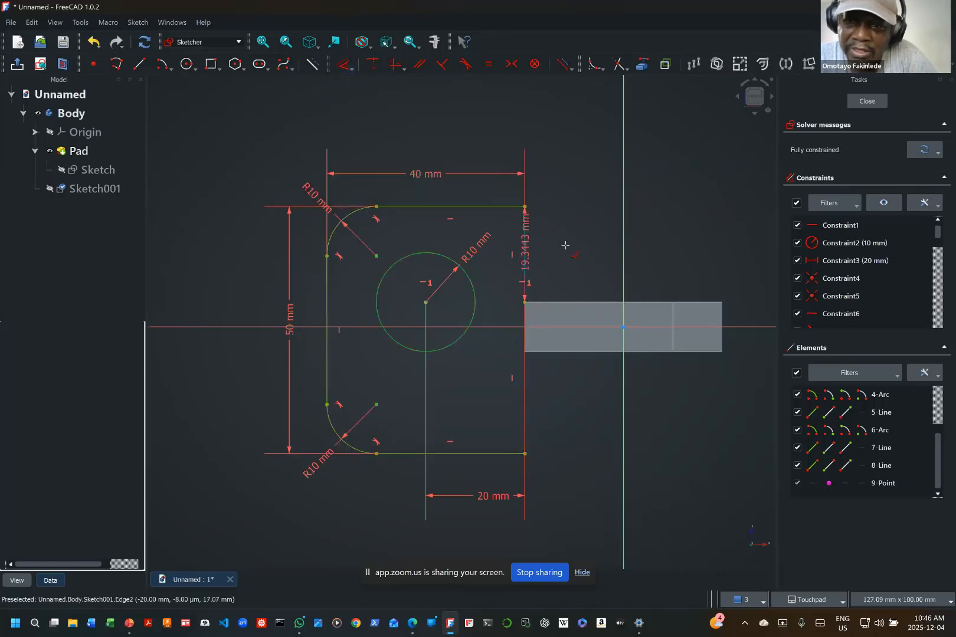
pyautogui.click(576, 242)
pyautogui.write('20')
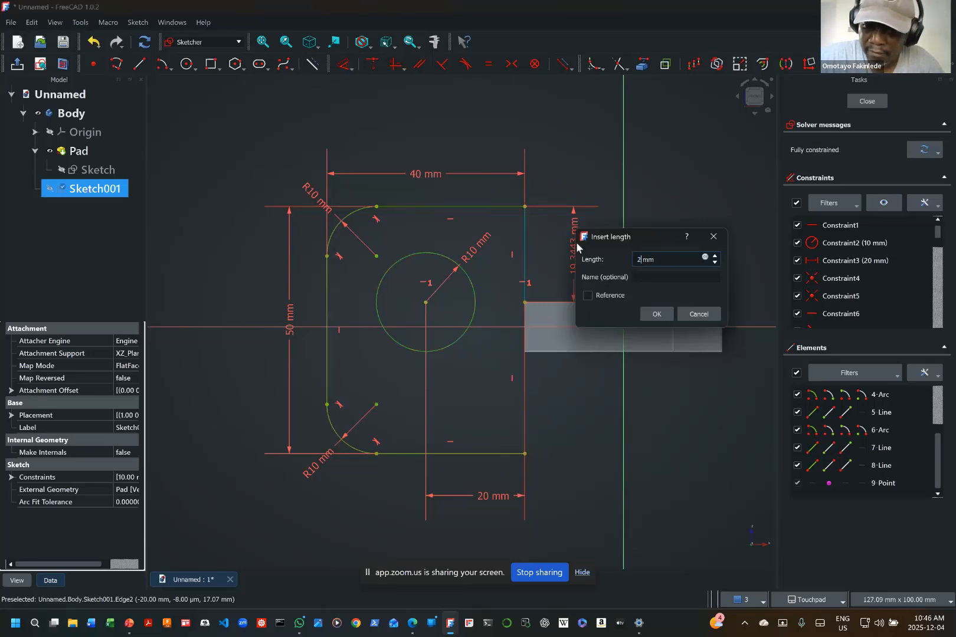
pyautogui.press('Return')
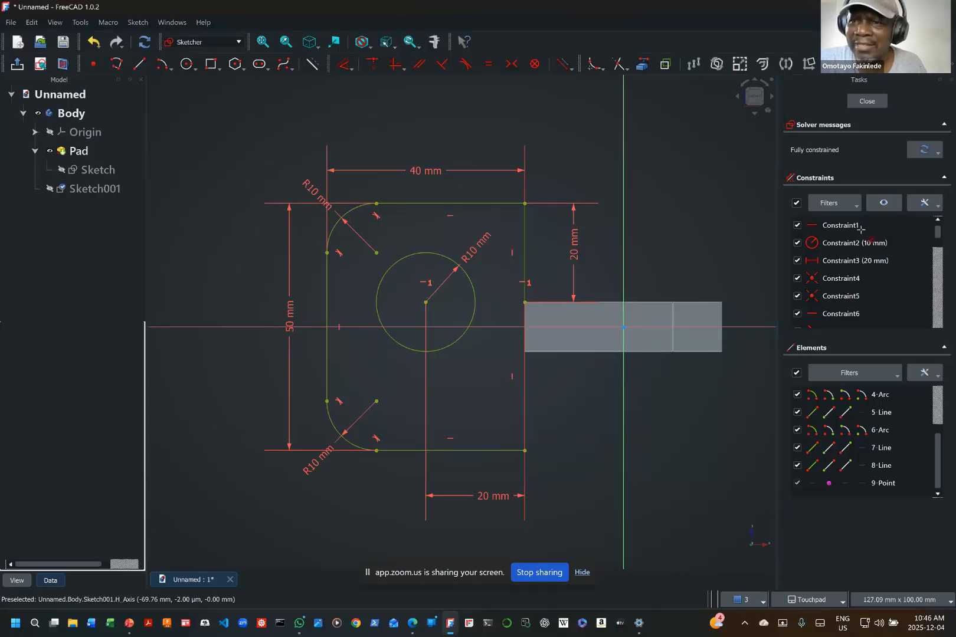
pyautogui.click(875, 103)
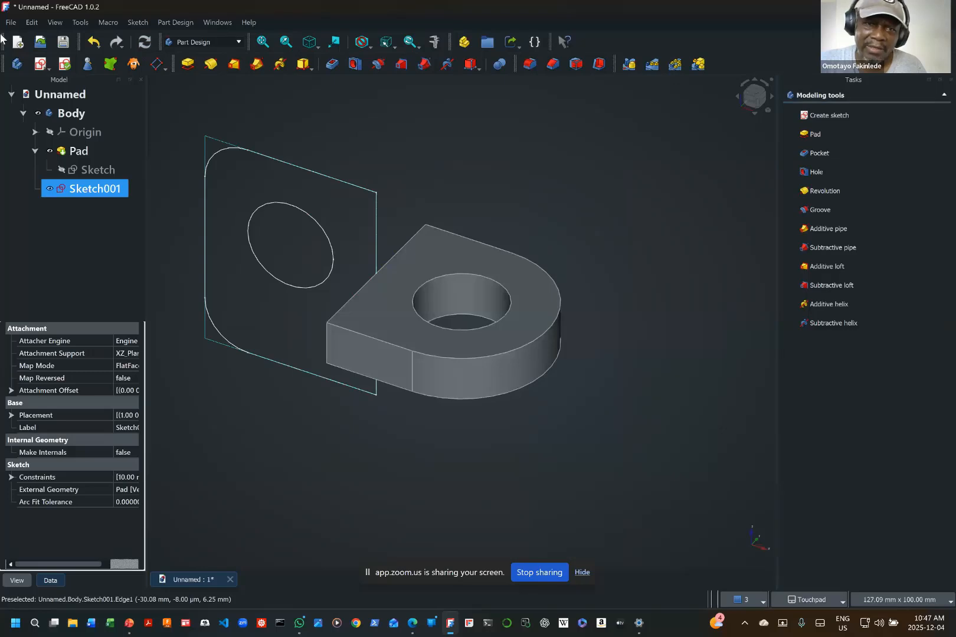
# Step: Pad the rounded plate sketch to a length of 20 mm, symmetric to its sketch plane
pyautogui.click(184, 65)
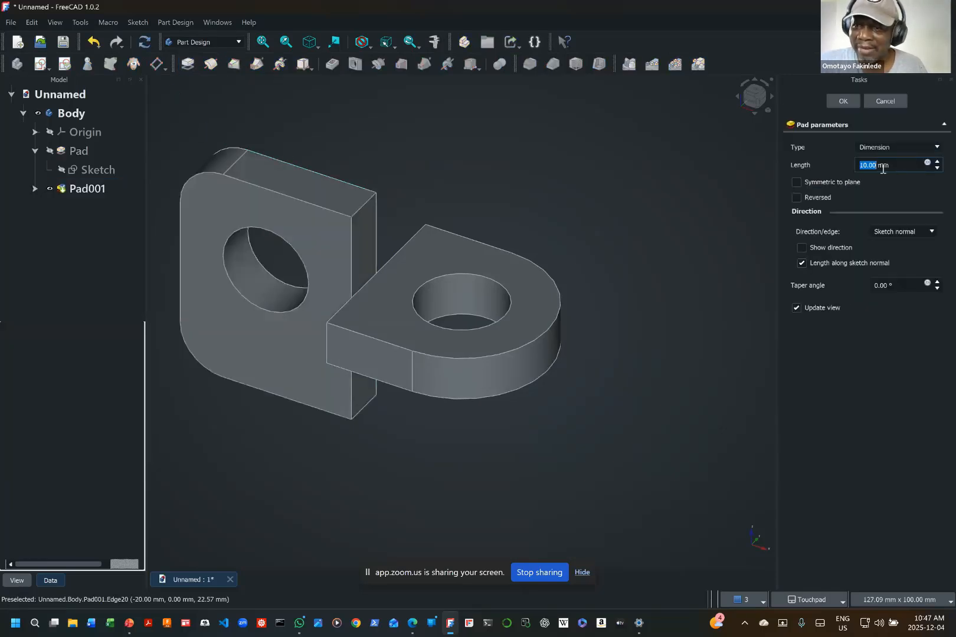
pyautogui.write('20')
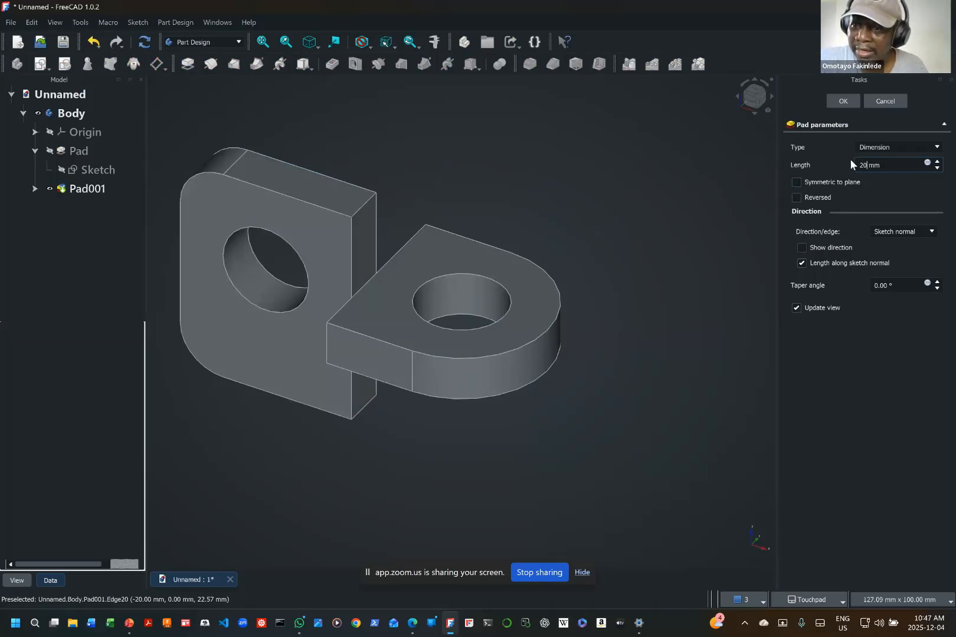
pyautogui.click(799, 178)
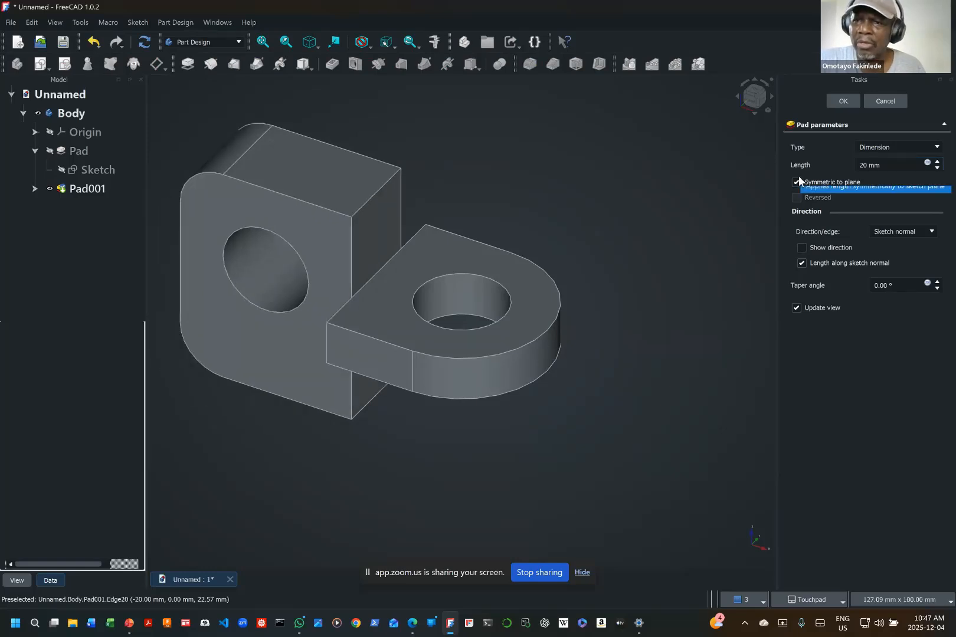
pyautogui.click(844, 101)
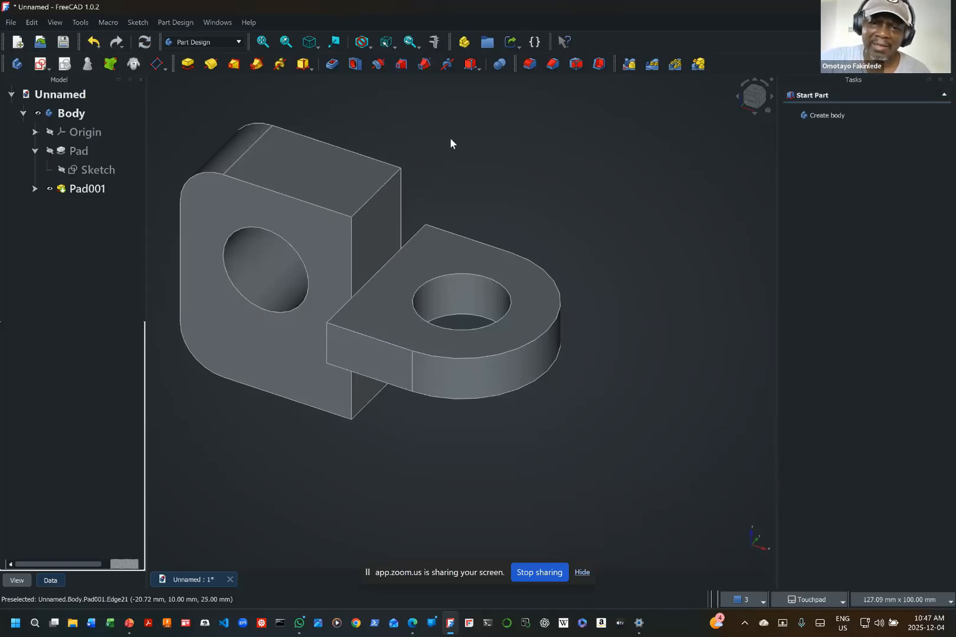
# Step: Fillet the upper inner edge where the plate meets the D-shaped pad with a 9 mm radius
pyautogui.click(388, 260)
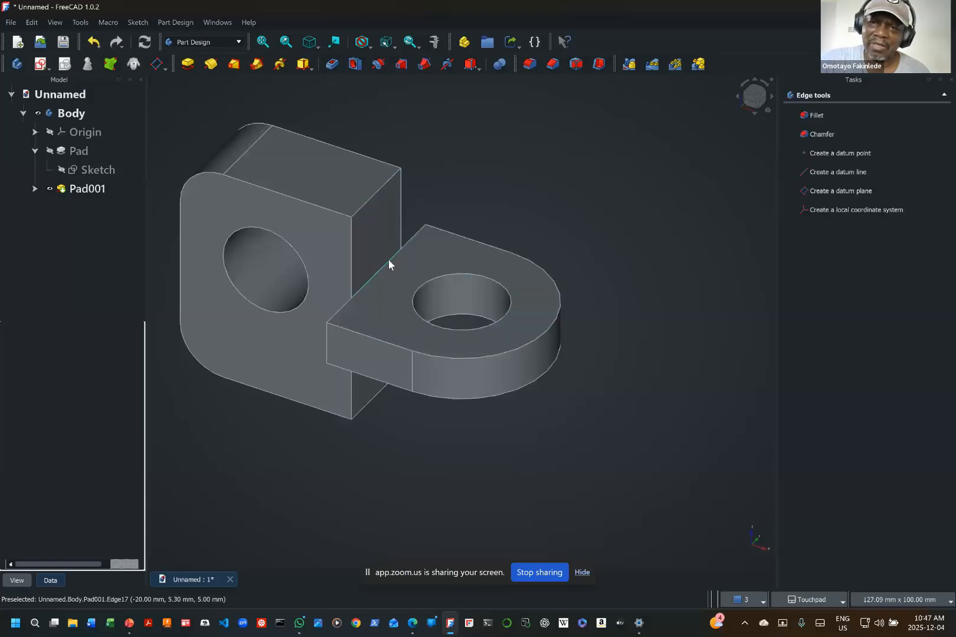
pyautogui.click(527, 74)
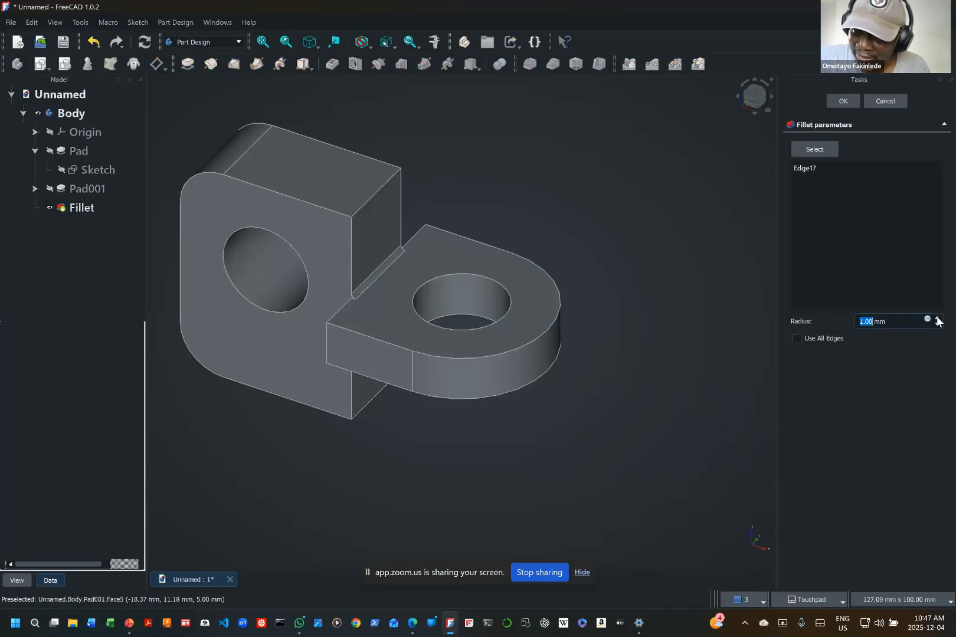
pyautogui.moveTo(890, 320); pyautogui.dragTo(835, 319)
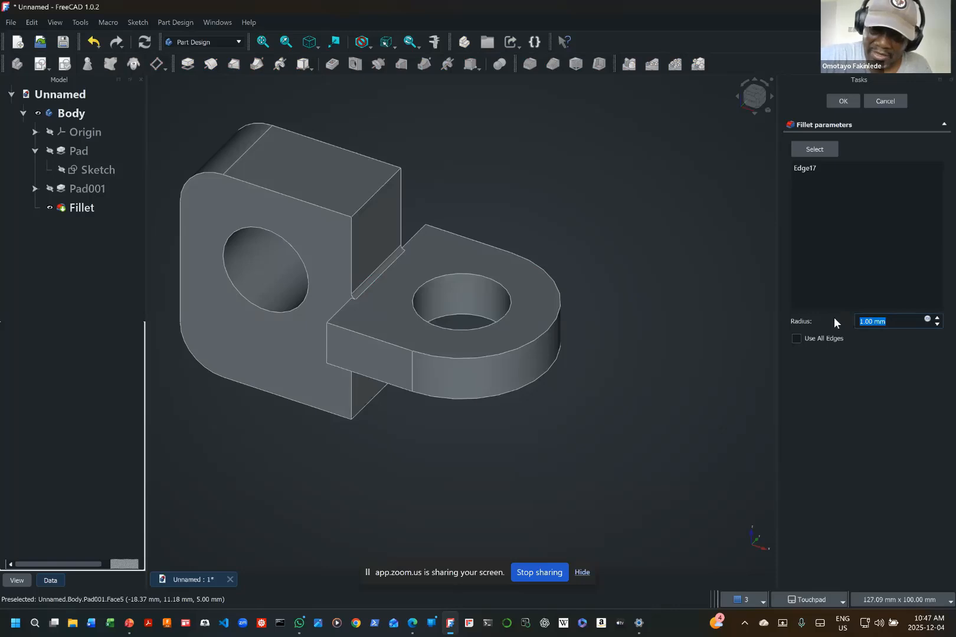
pyautogui.write('9')
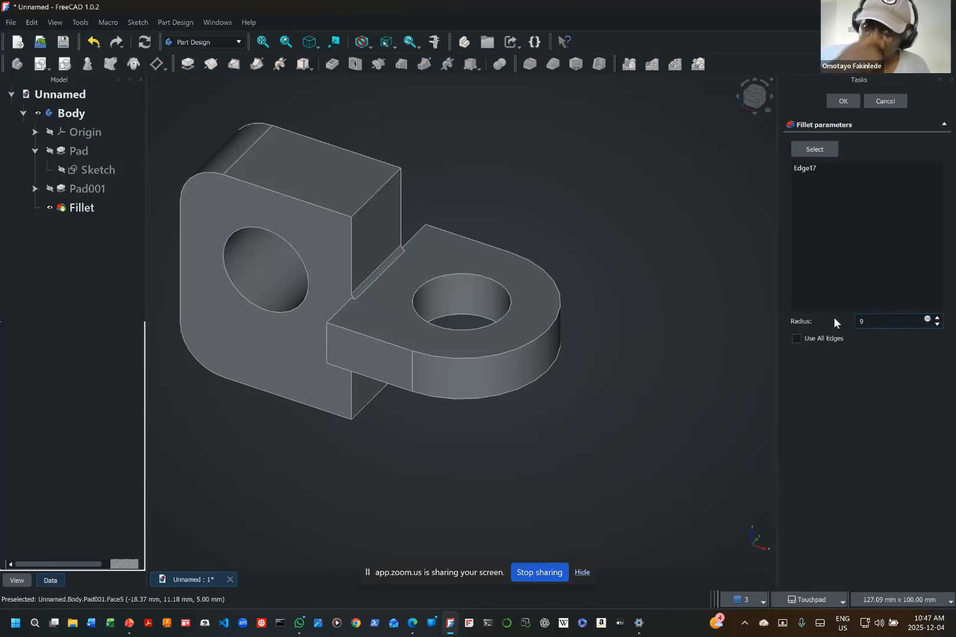
pyautogui.press('Return')
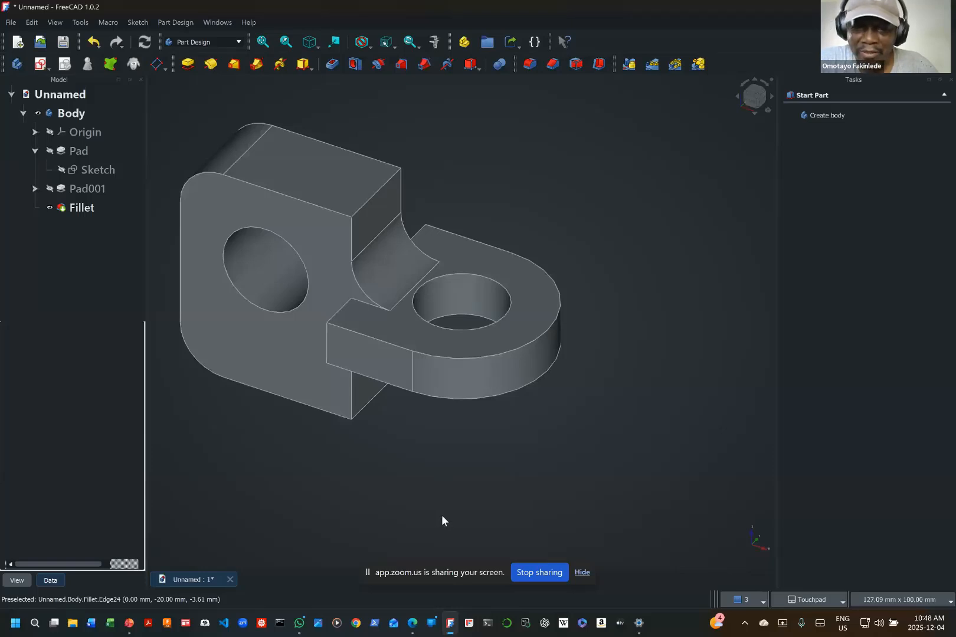
# Step: Try to apply a 9 mm fillet to the curved outer side face of the D-shaped pad
pyautogui.click(457, 396)
pyautogui.keyDown('shift'); pyautogui.moveTo(457, 396); pyautogui.dragTo(459, 282); pyautogui.keyUp('shift')
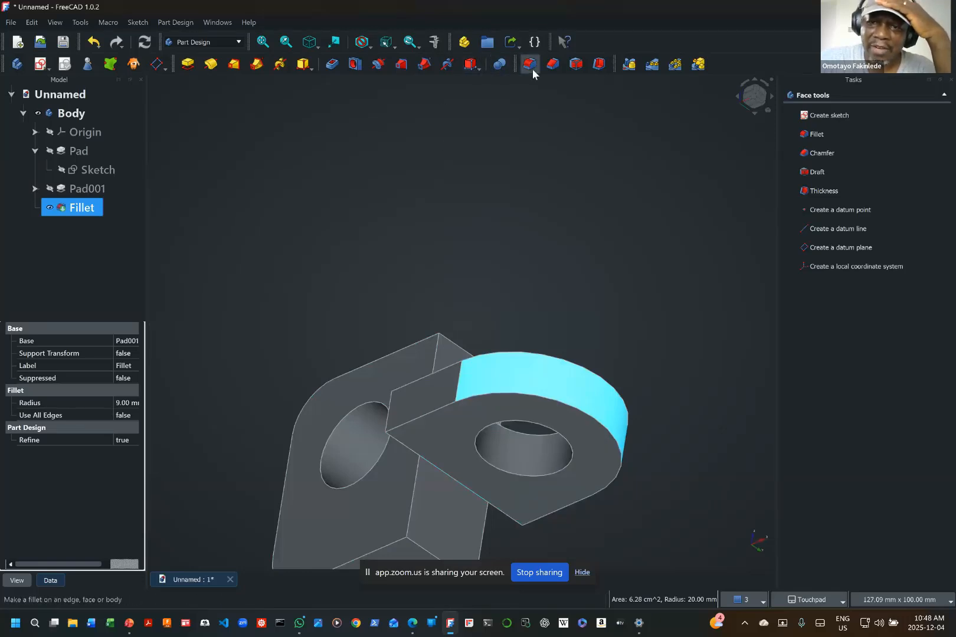
pyautogui.click(450, 476)
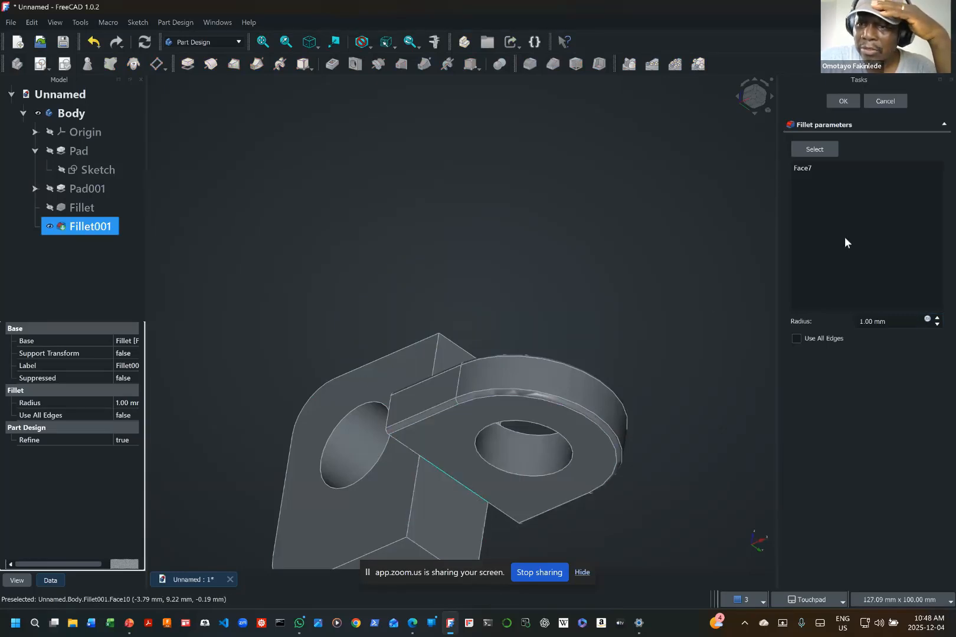
pyautogui.moveTo(895, 325); pyautogui.dragTo(841, 327)
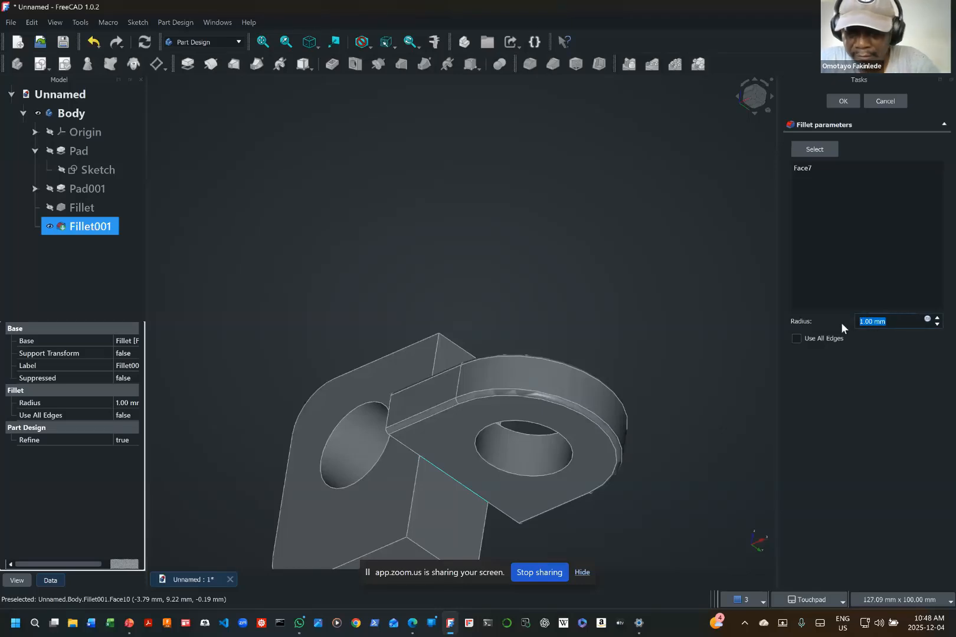
pyautogui.write('9')
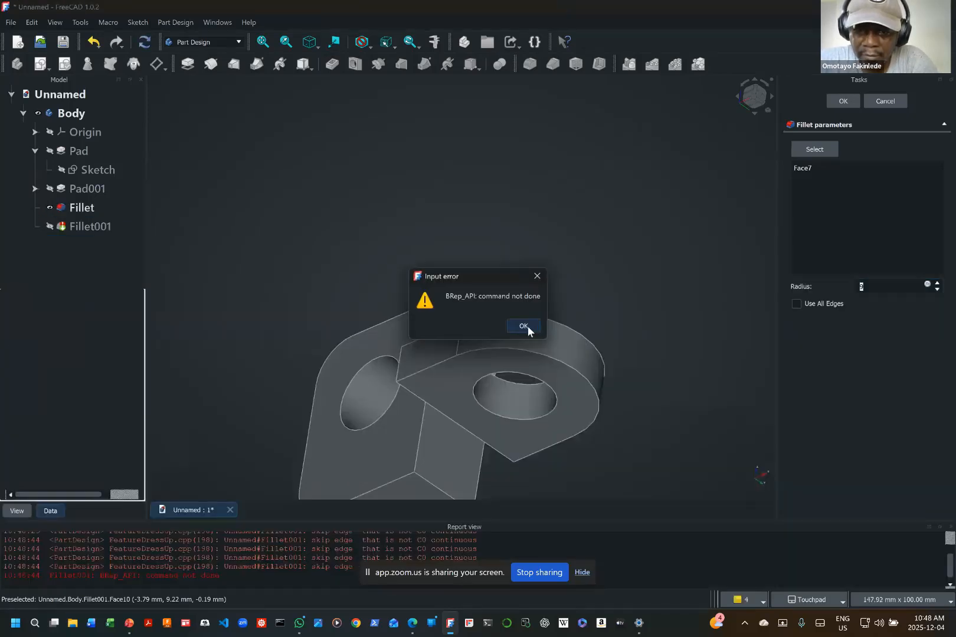
pyautogui.click(524, 327)
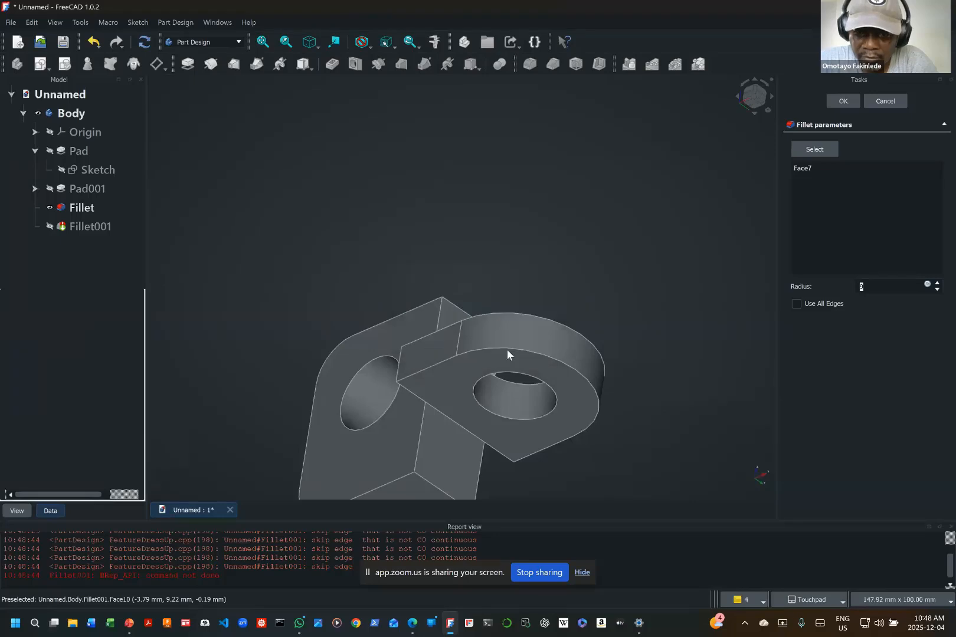
# Step: Make the second fillet visible and try to delete it from the body
pyautogui.click(457, 425)
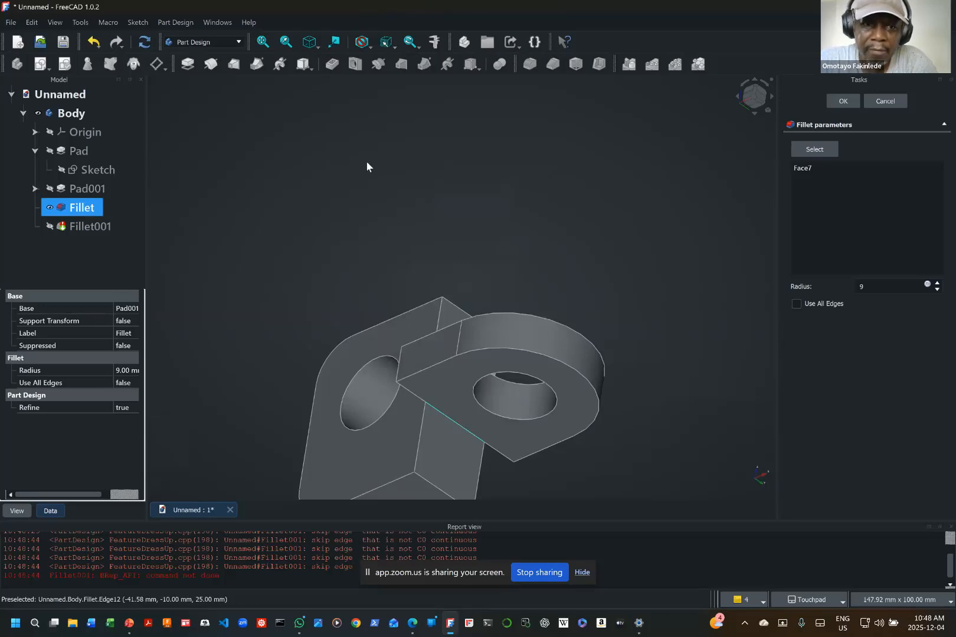
pyautogui.click(52, 225)
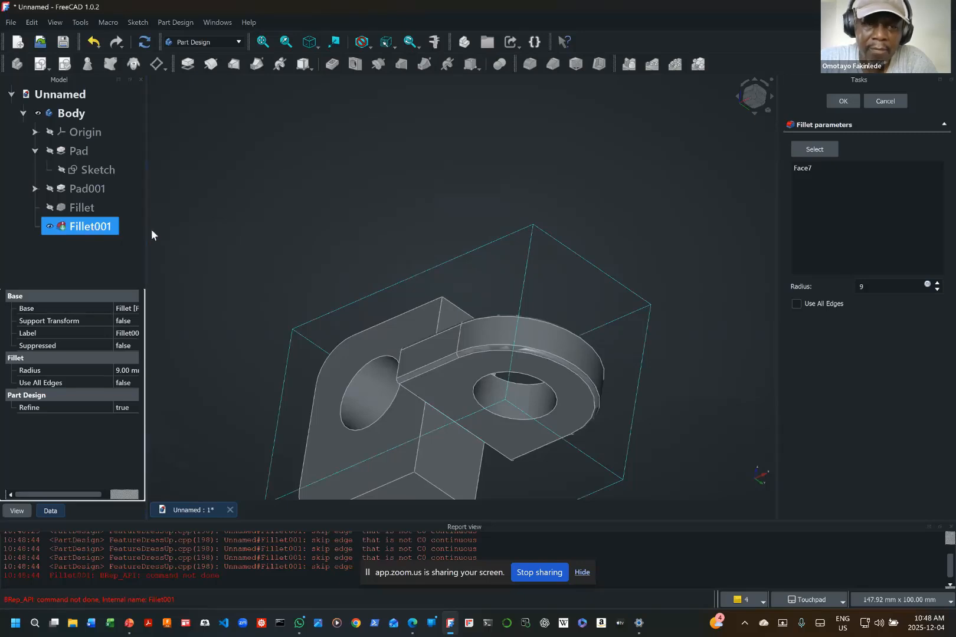
pyautogui.rightClick(93, 227)
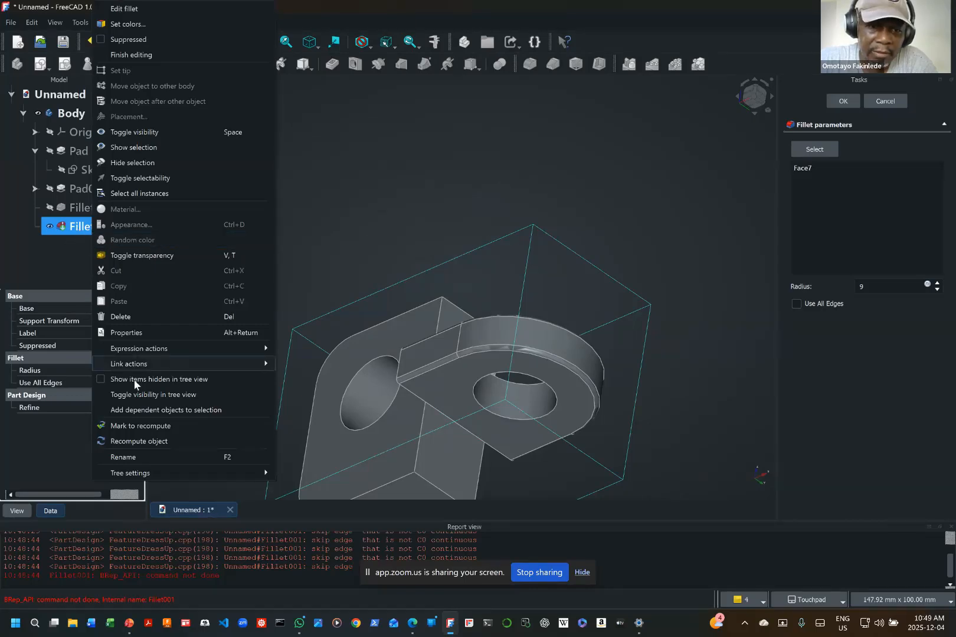
pyautogui.click(128, 319)
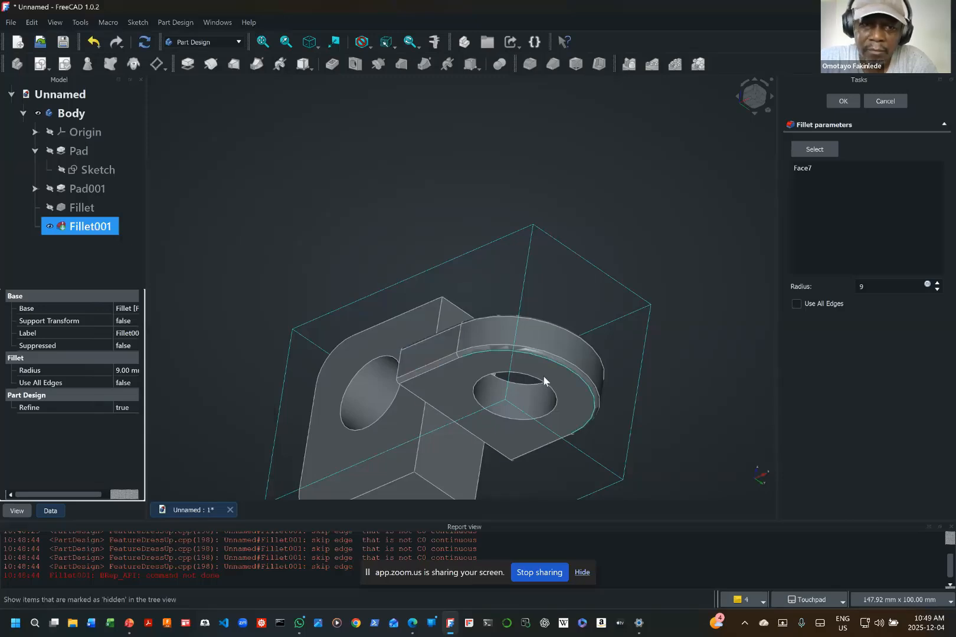
pyautogui.rightClick(100, 235)
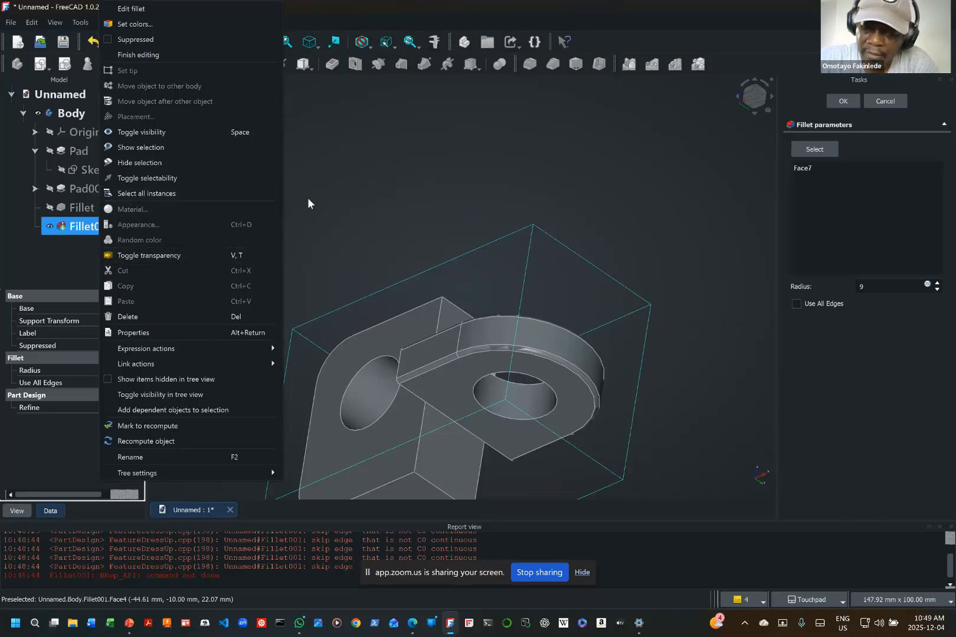
pyautogui.click(383, 198)
pyautogui.press('Home')
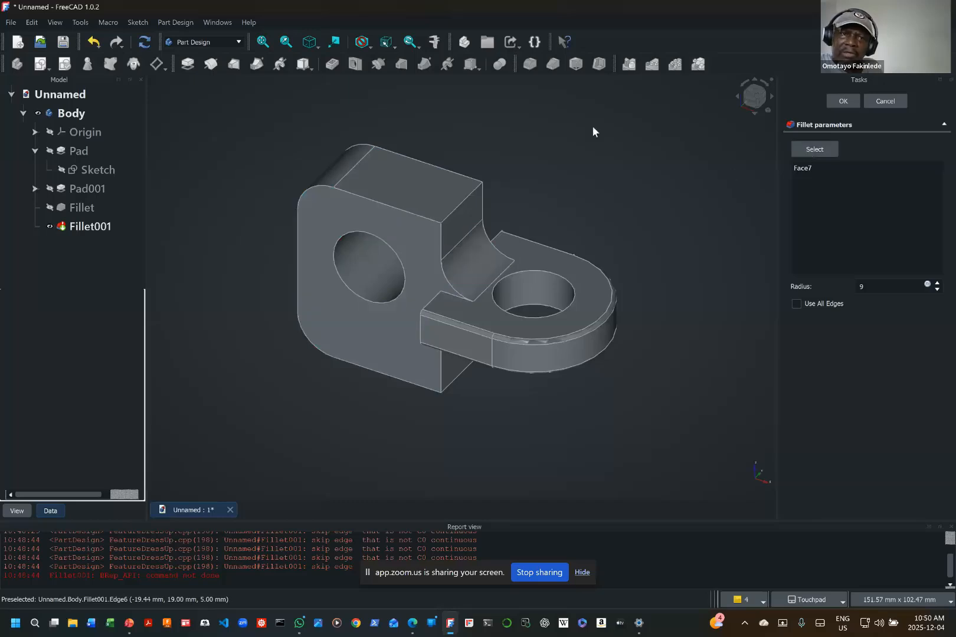
# Step: Close all open documents and discard the unsaved changes
pyautogui.click(13, 24)
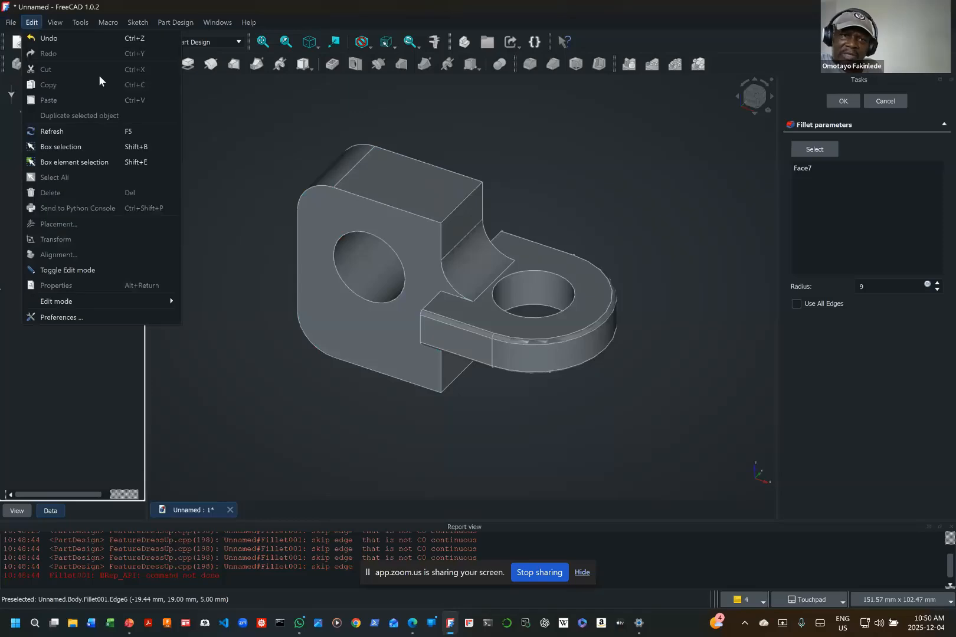
pyautogui.click(9, 23)
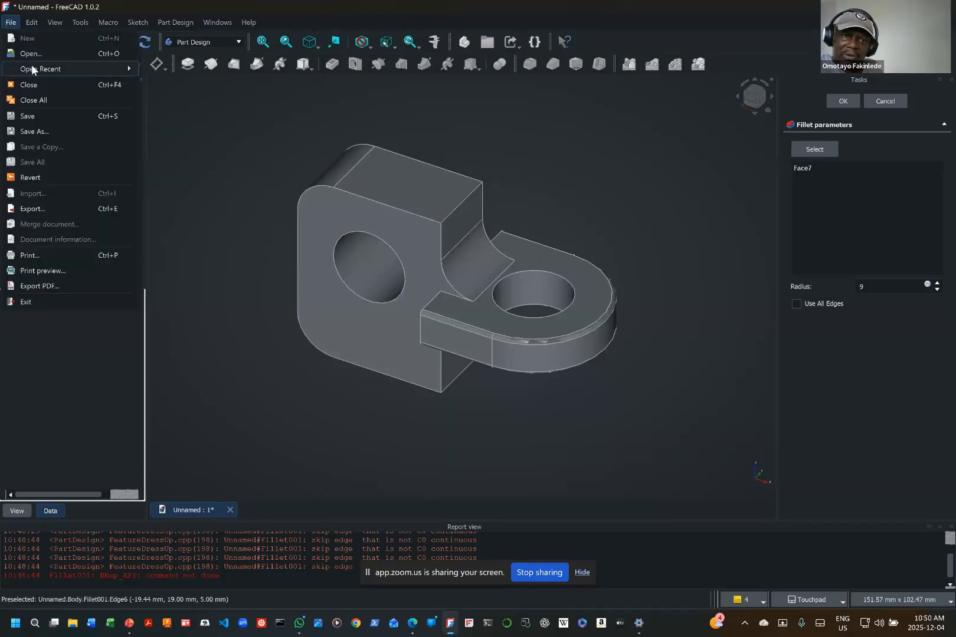
pyautogui.click(37, 102)
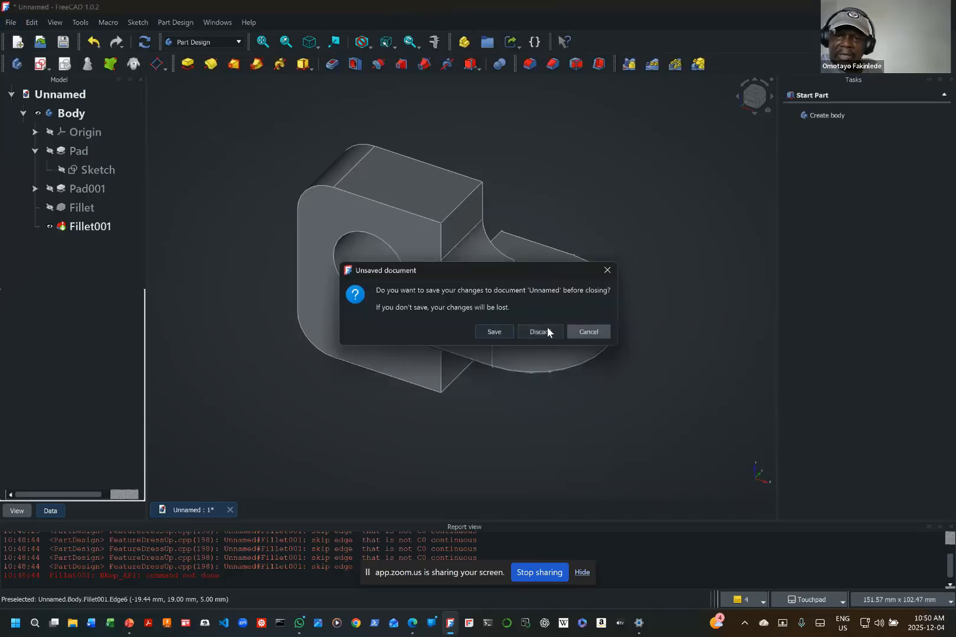
pyautogui.click(547, 329)
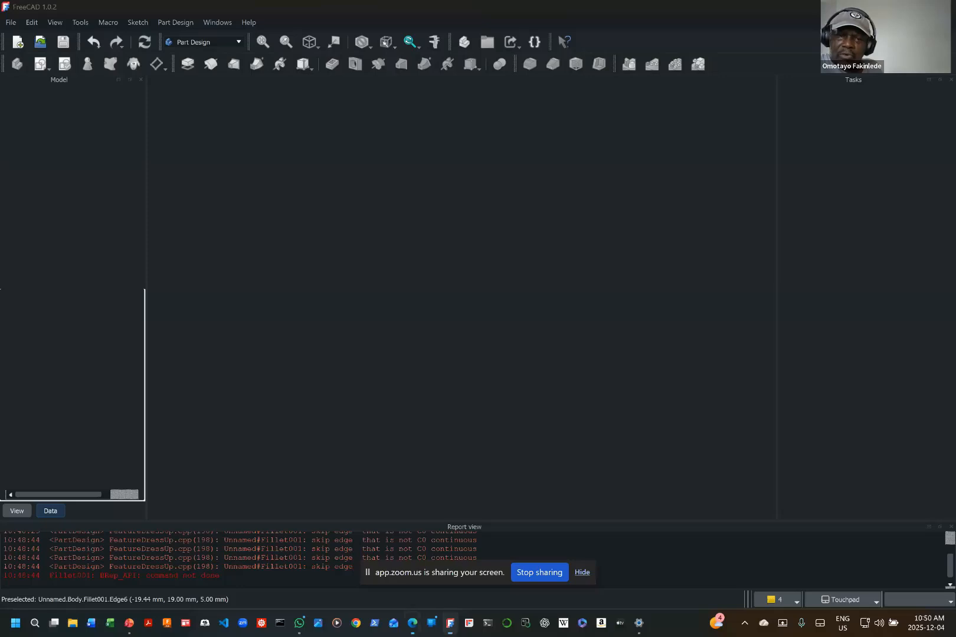
# Step: Switch to the PowerPoint presentation and start the slide show from slide 16, "Creating a Fully-Constrained Sketch"
pyautogui.click(412, 623)
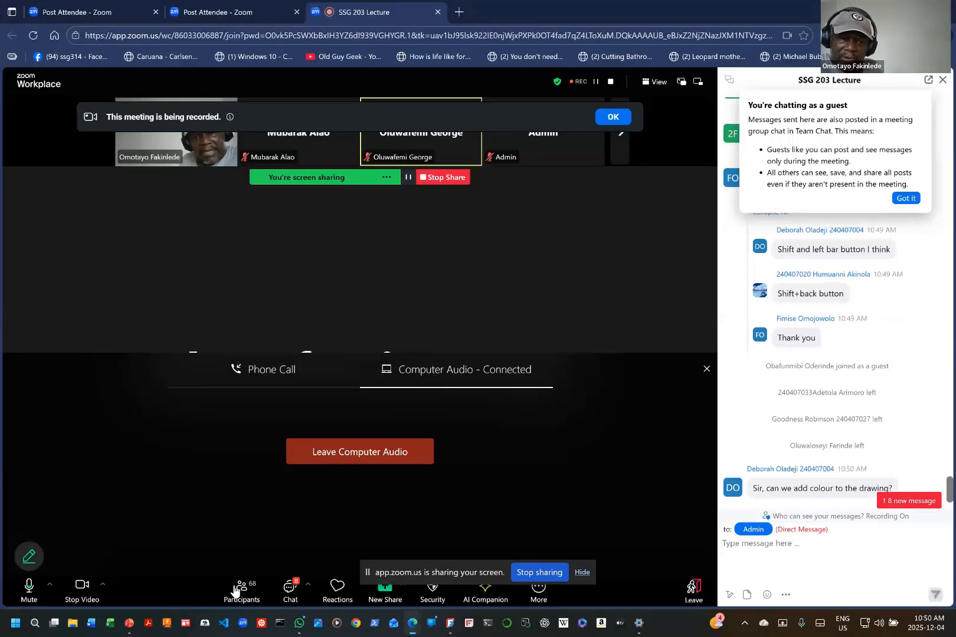
pyautogui.click(129, 624)
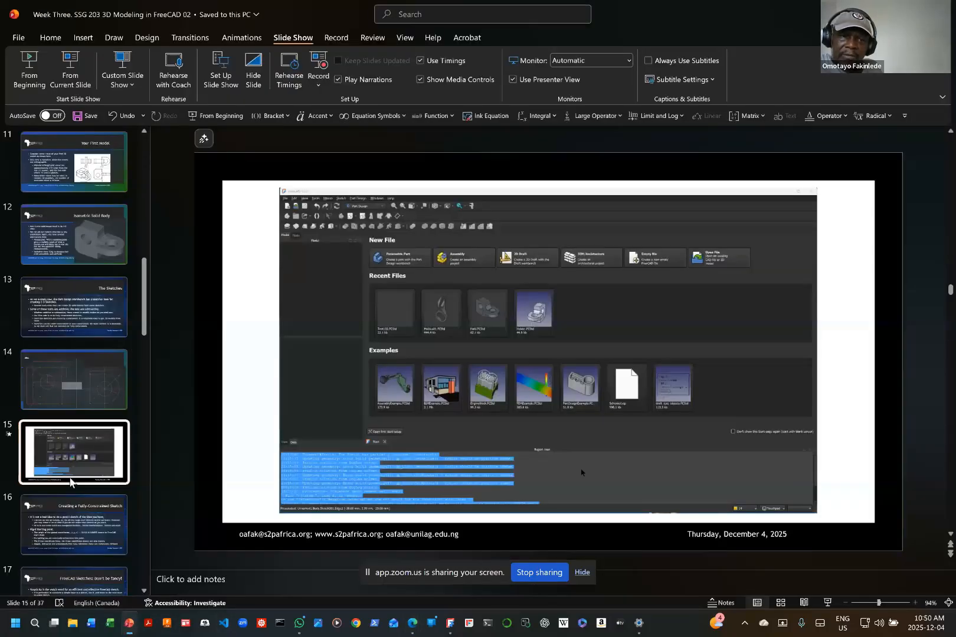
pyautogui.click(74, 518)
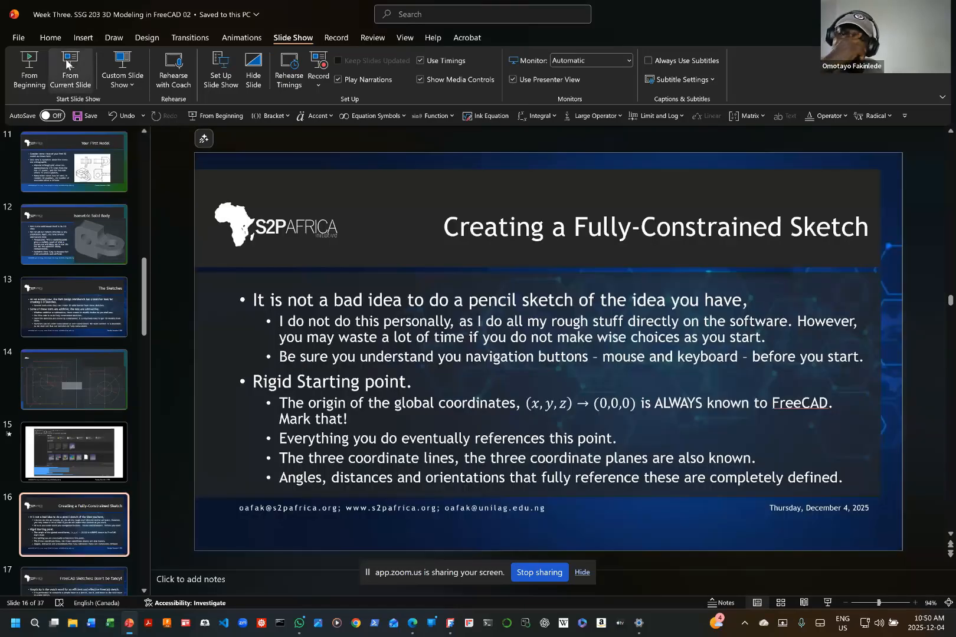
pyautogui.click(66, 64)
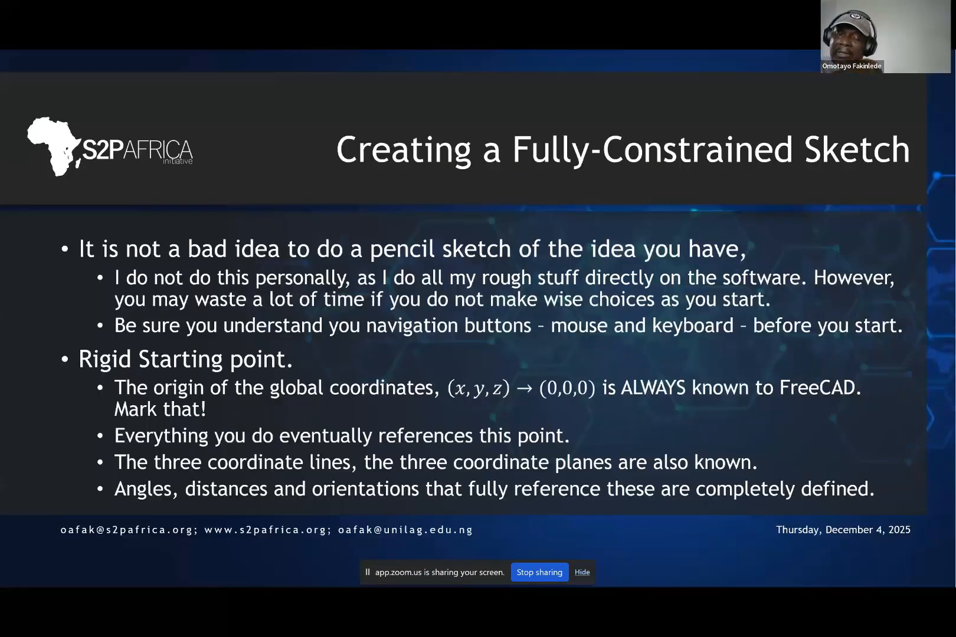
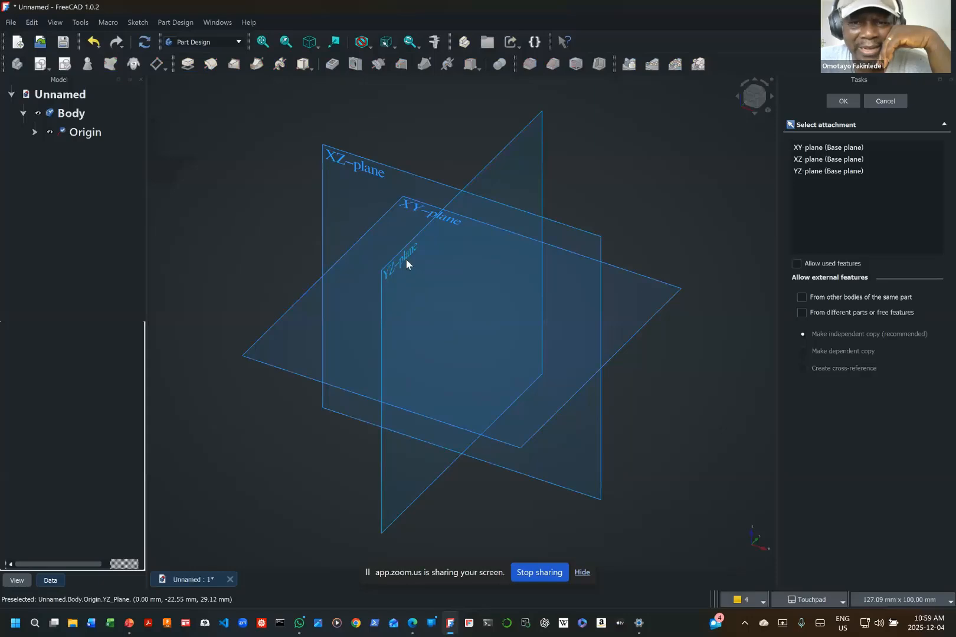
# Step: Start a sketch on the YZ plane and draw a lower arc centred on the origin, about 17.6 mm radius and sweeping about 212°
pyautogui.click(406, 259)
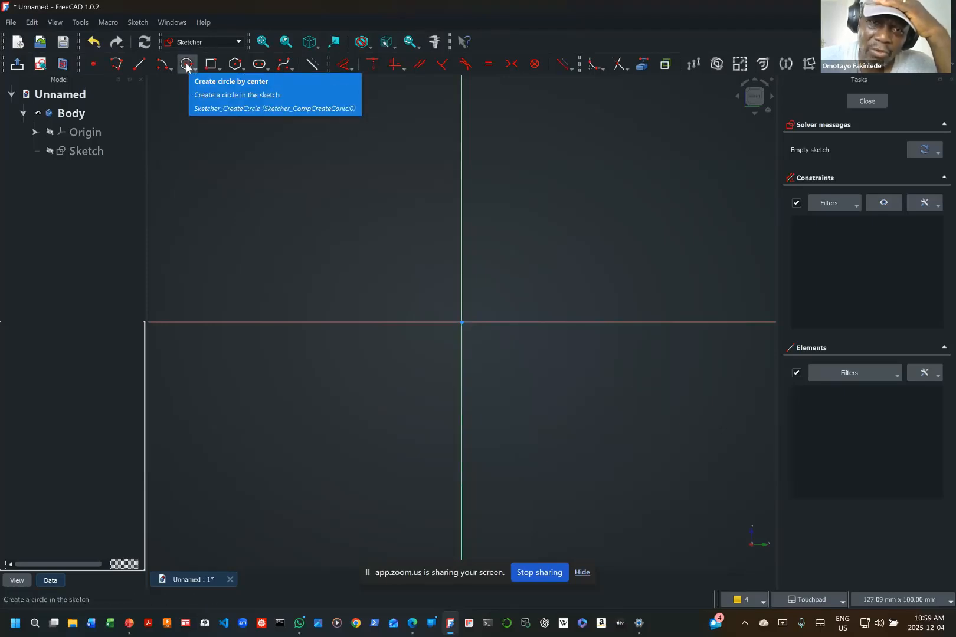
pyautogui.click(161, 64)
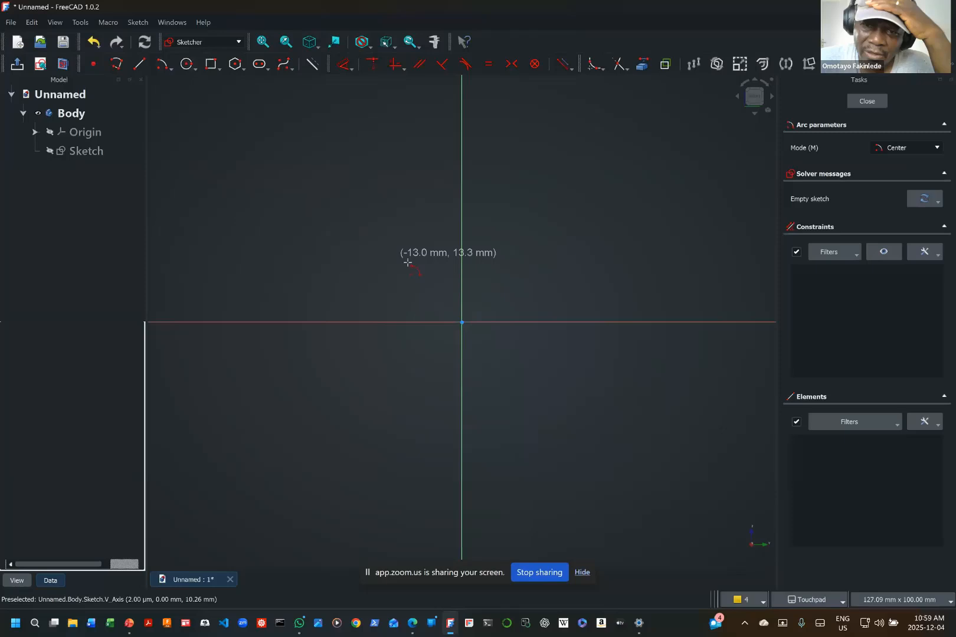
pyautogui.click(462, 322)
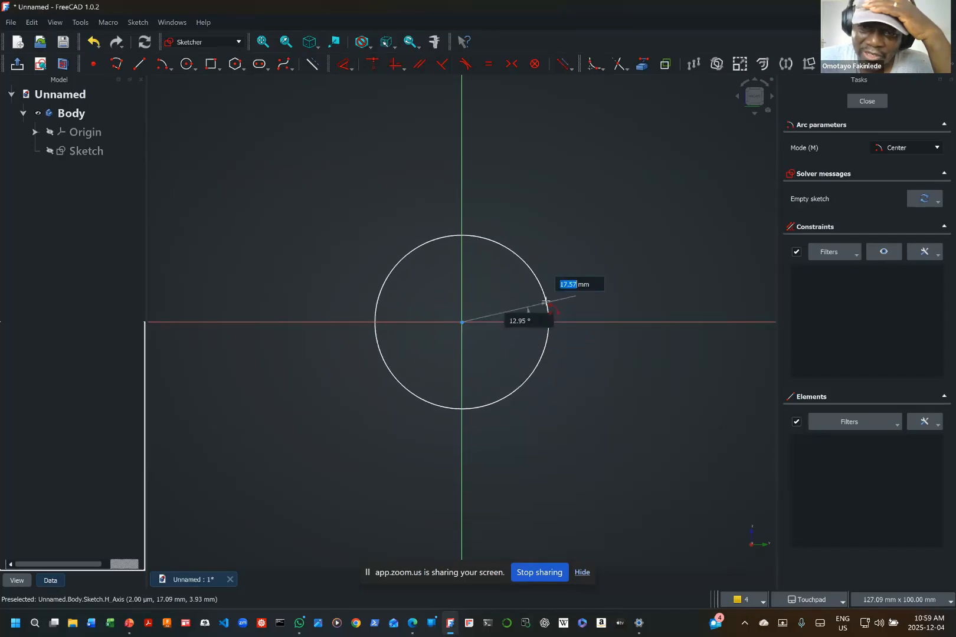
pyautogui.click(546, 302)
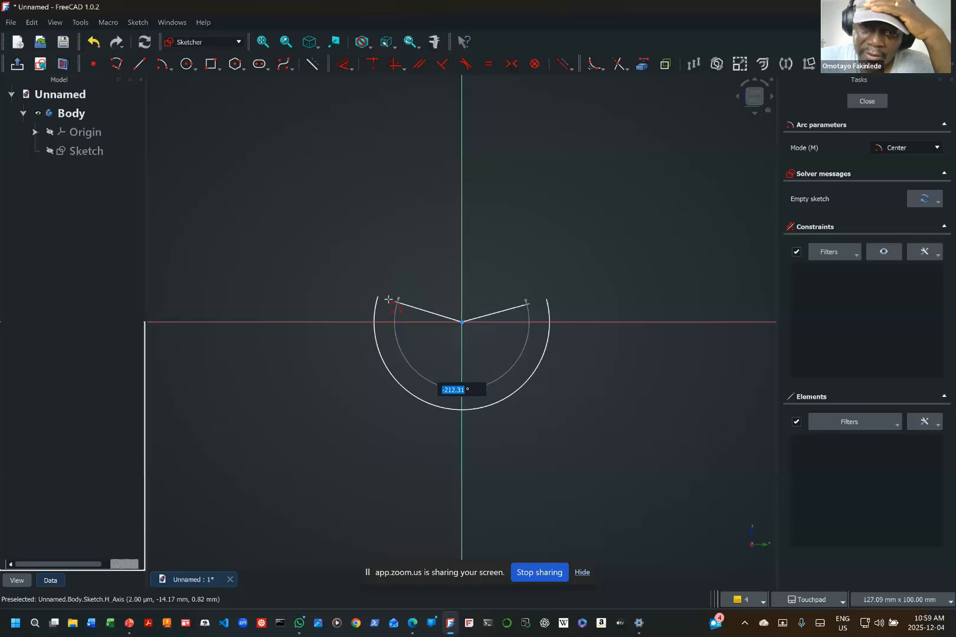
pyautogui.click(383, 295)
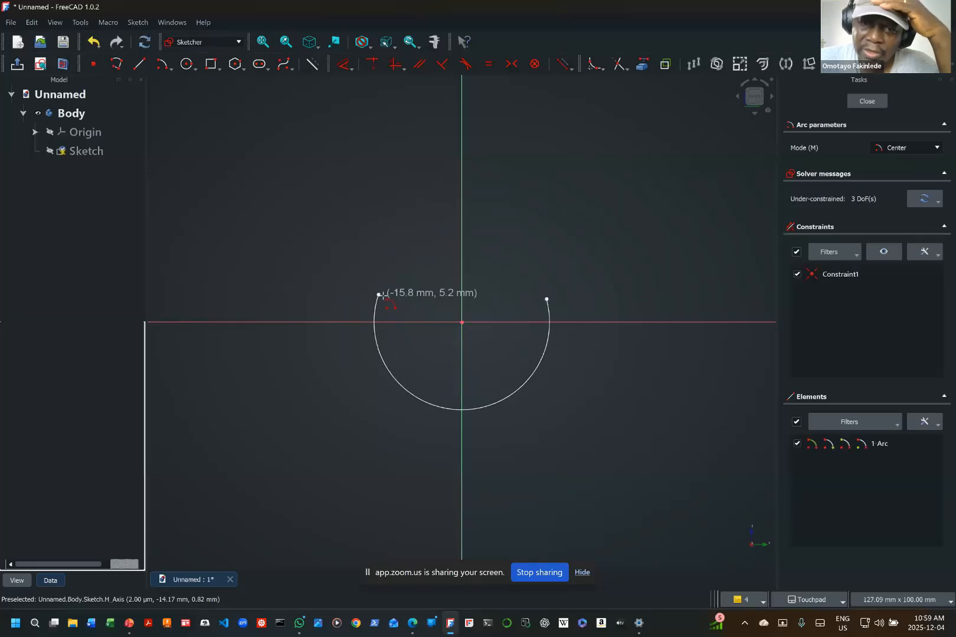
pyautogui.rightClick(304, 405)
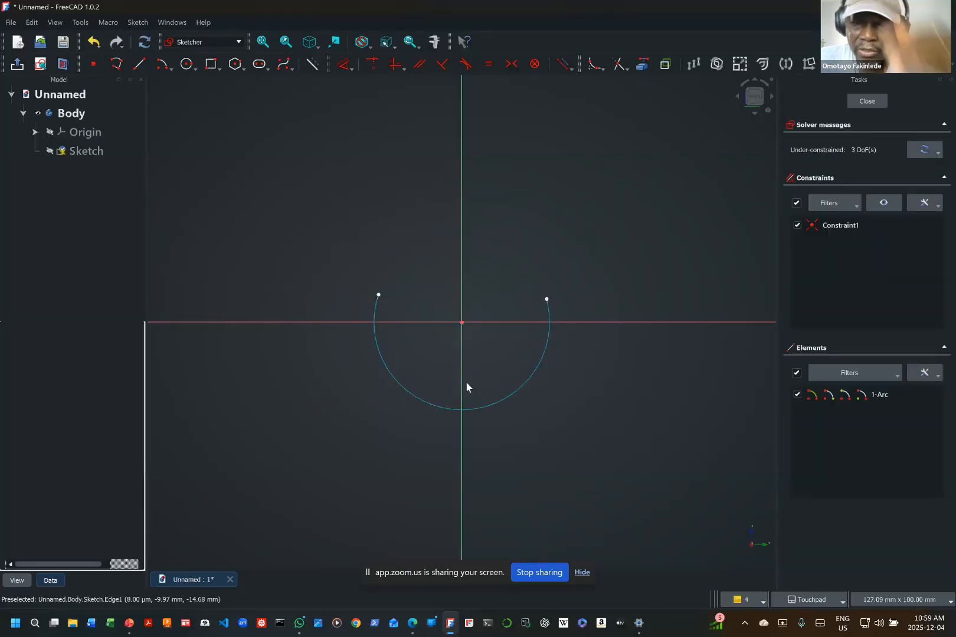
# Step: Draw an upper arc centred on the vertical axis about 146 mm above the origin, about 17 mm in radius and opening downward
pyautogui.scroll(-5, 470, 345)
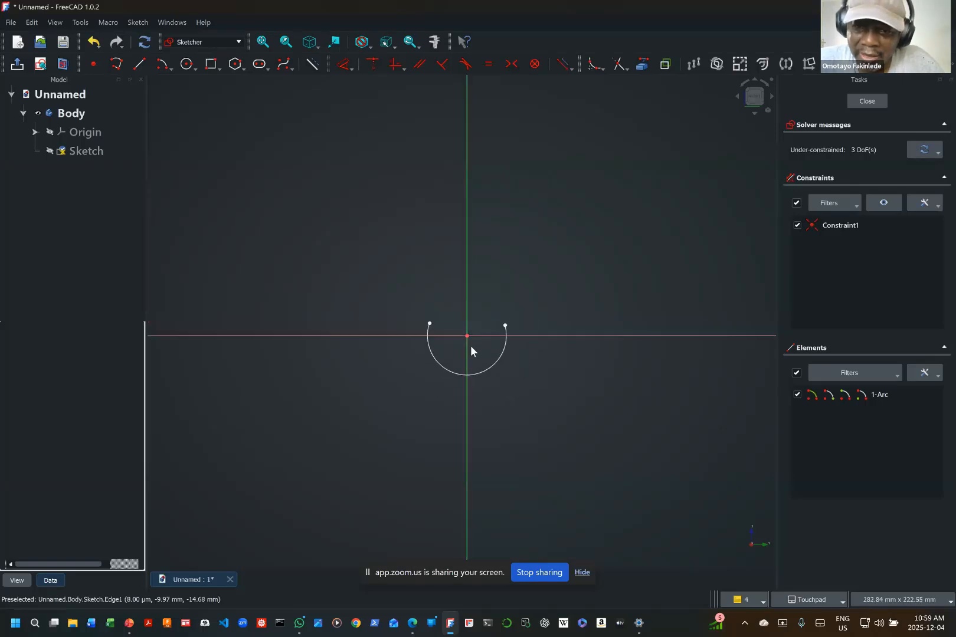
pyautogui.keyDown('shift'); pyautogui.moveTo(472, 347); pyautogui.dragTo(403, 468, button='middle'); pyautogui.keyUp('shift')
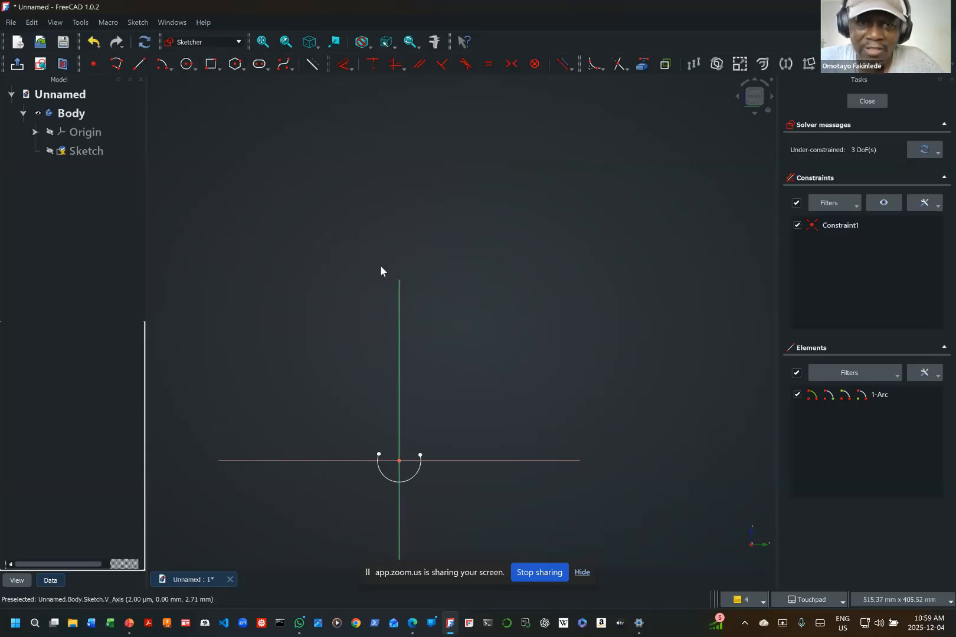
pyautogui.click(162, 63)
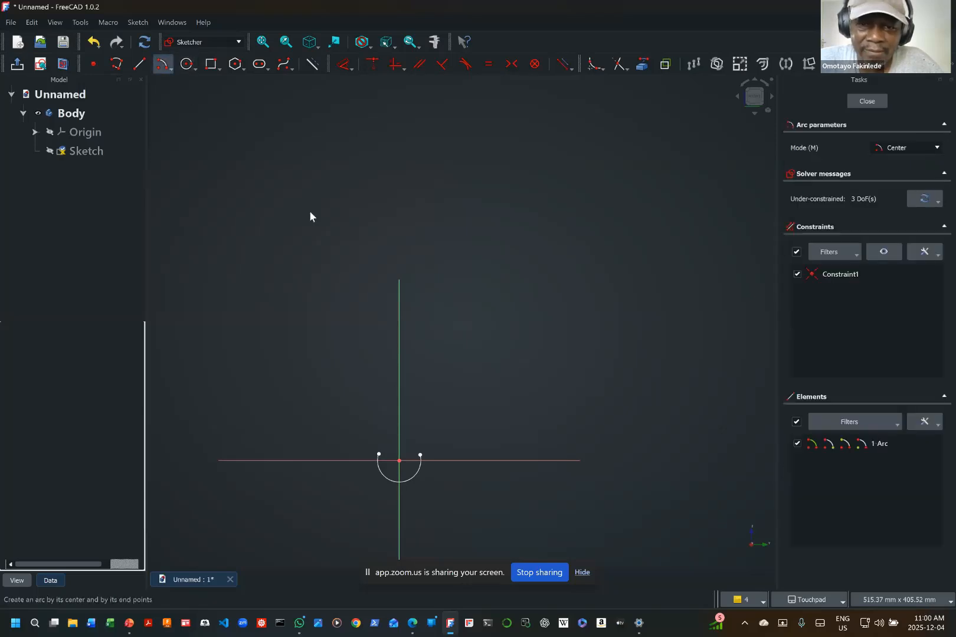
pyautogui.click(399, 282)
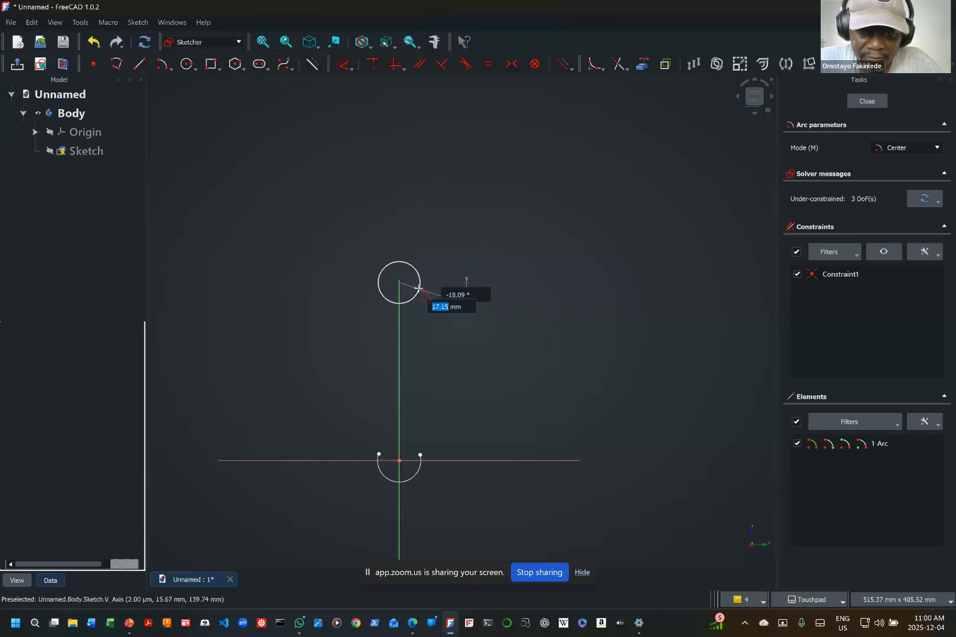
pyautogui.click(418, 288)
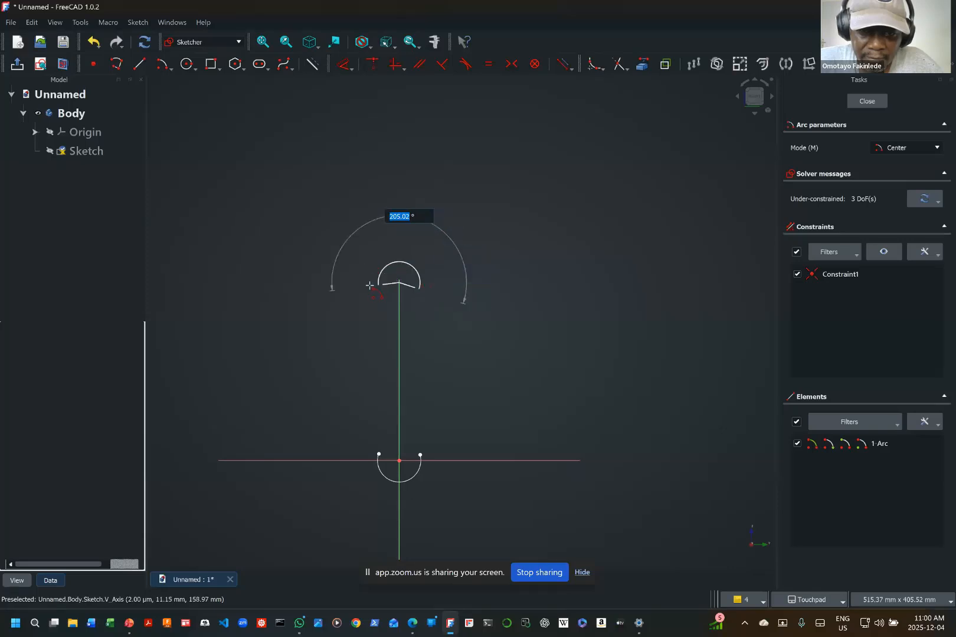
pyautogui.click(373, 289)
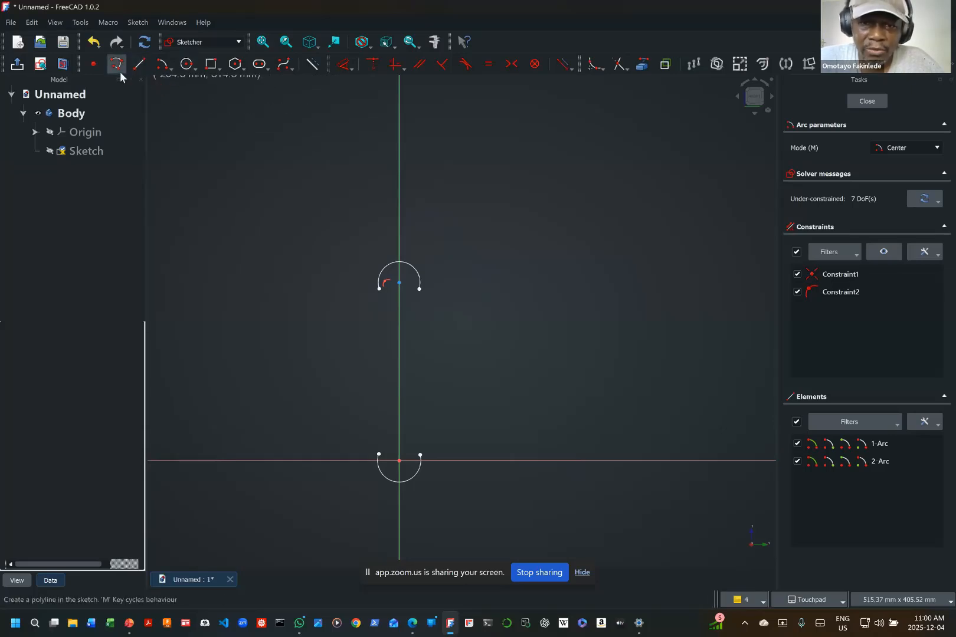
pyautogui.press('Escape')
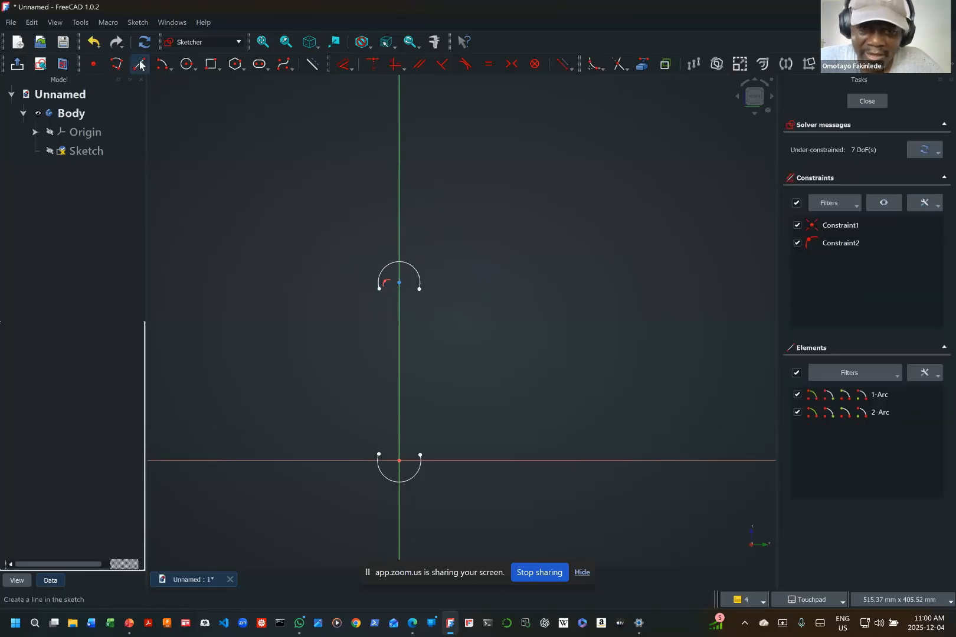
# Step: Connect the upper arc's endpoints to the lower arc's endpoints with two vertical lines about 135 mm long
pyautogui.click(139, 64)
pyautogui.click(379, 288)
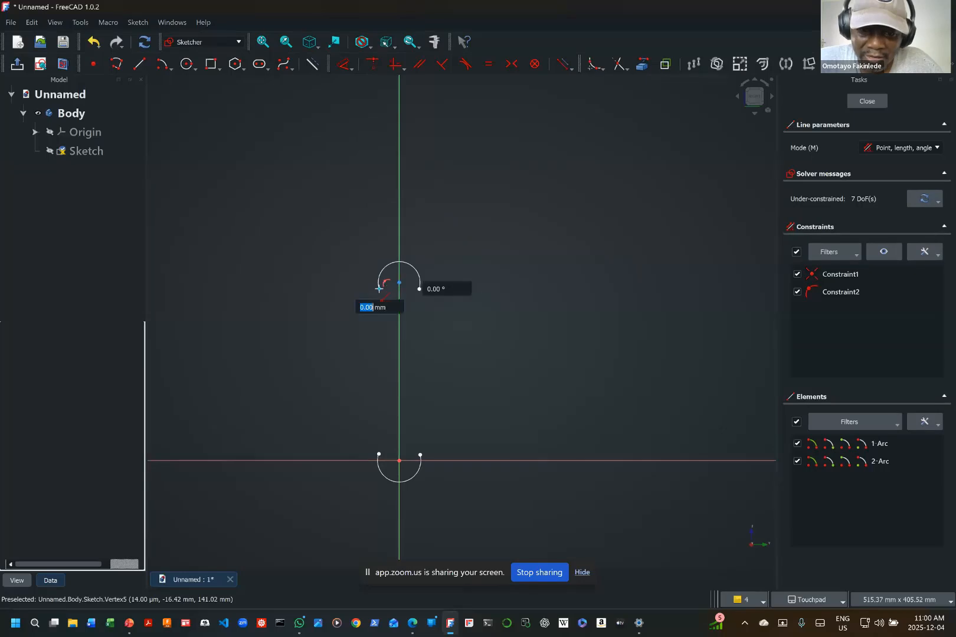
pyautogui.click(380, 454)
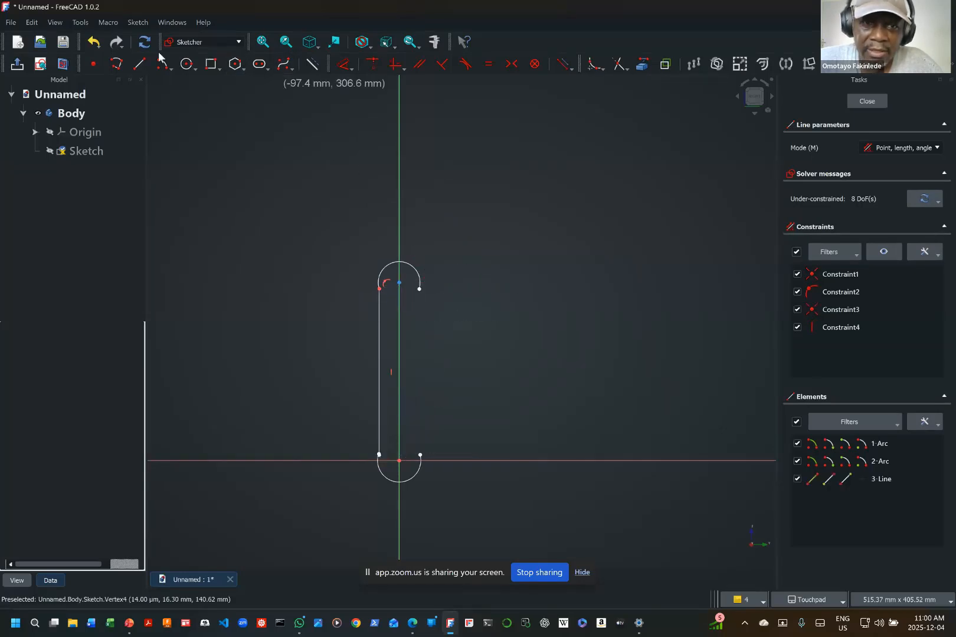
pyautogui.click(420, 289)
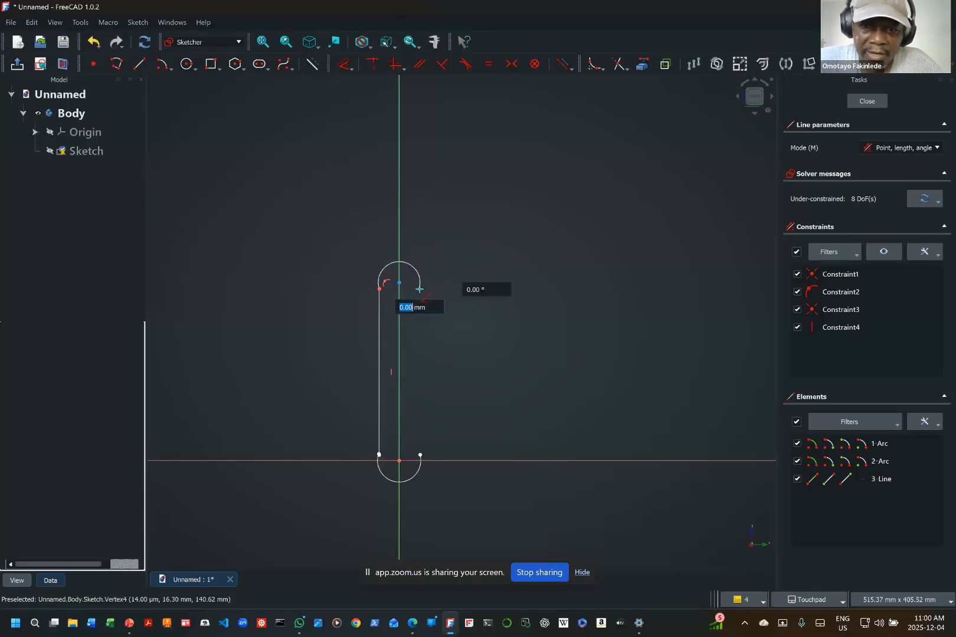
pyautogui.click(421, 455)
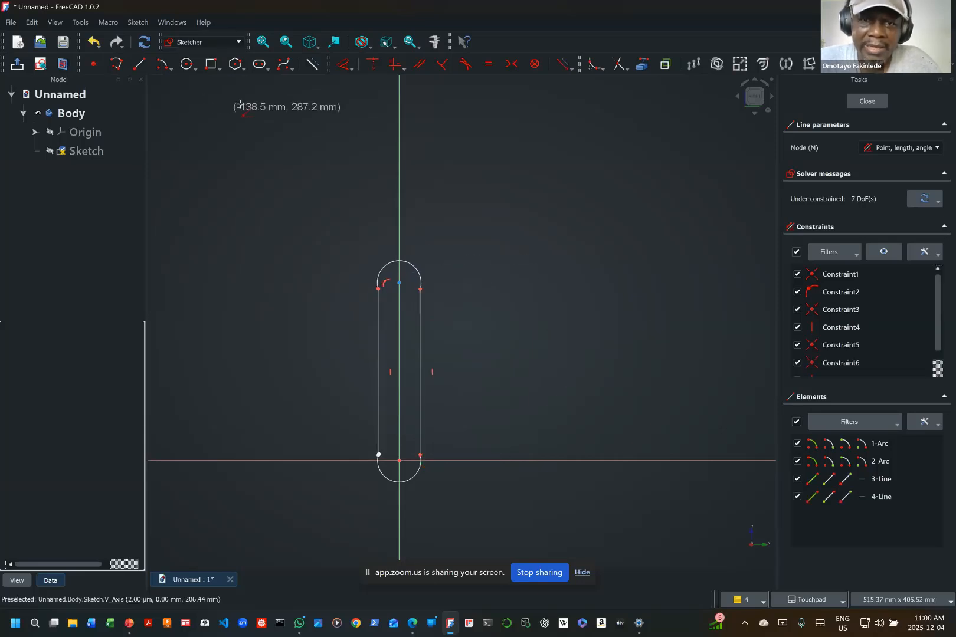
# Step: Constrain the upper arc's radius to 16 mm
pyautogui.click(352, 69)
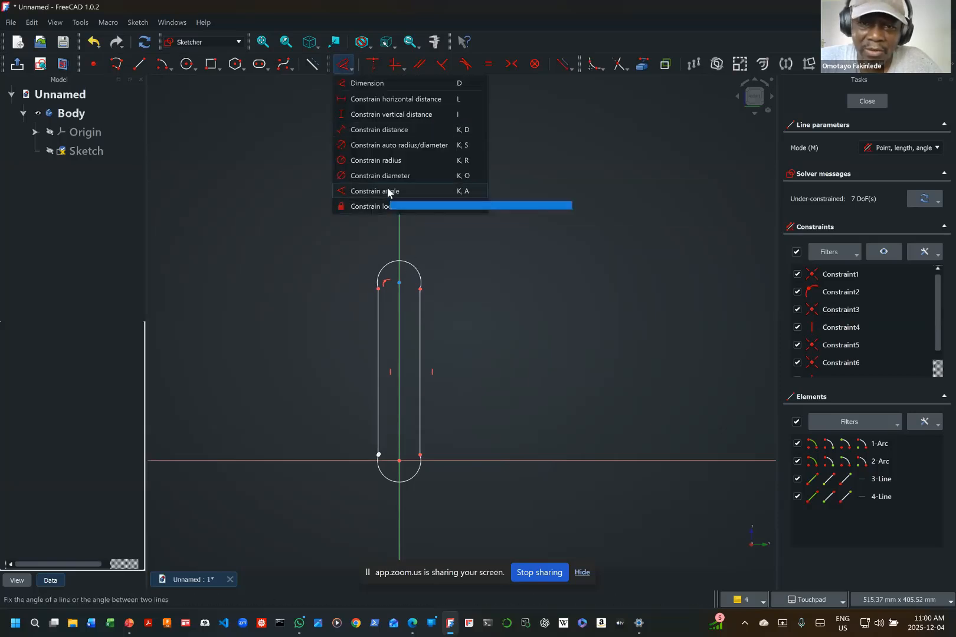
pyautogui.click(390, 161)
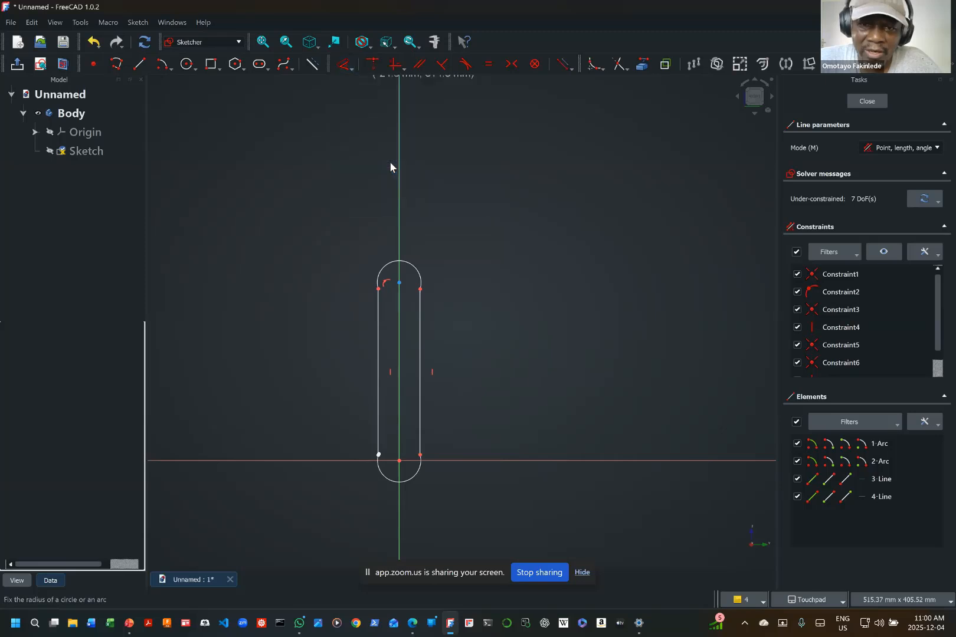
pyautogui.click(414, 273)
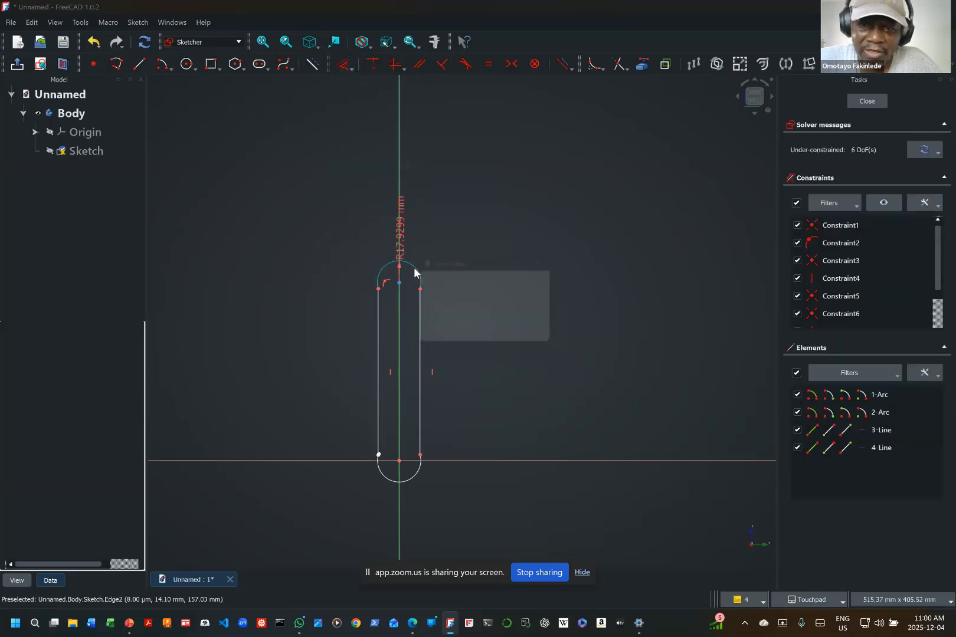
pyautogui.write('16')
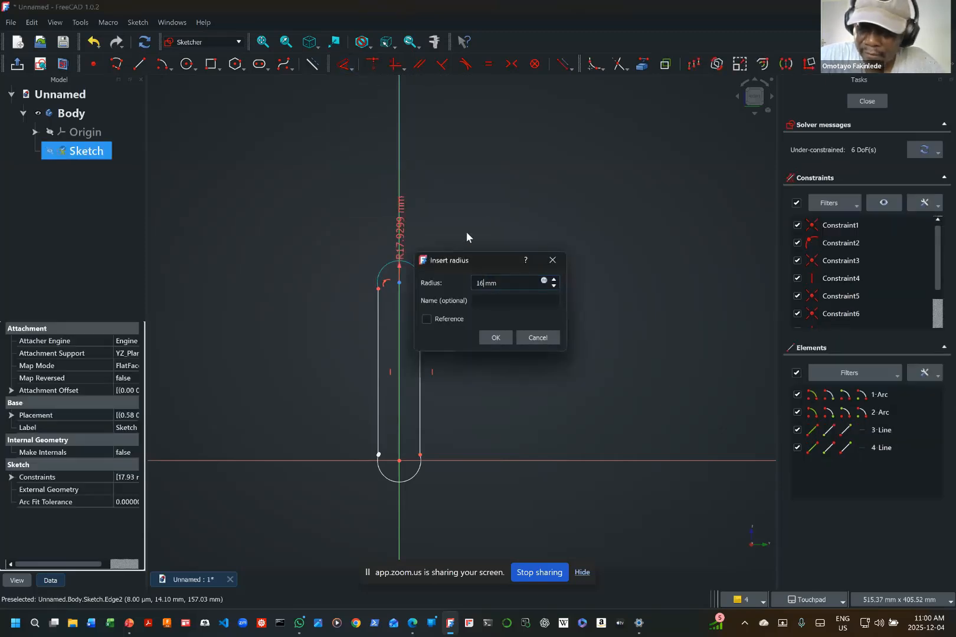
pyautogui.press('Return')
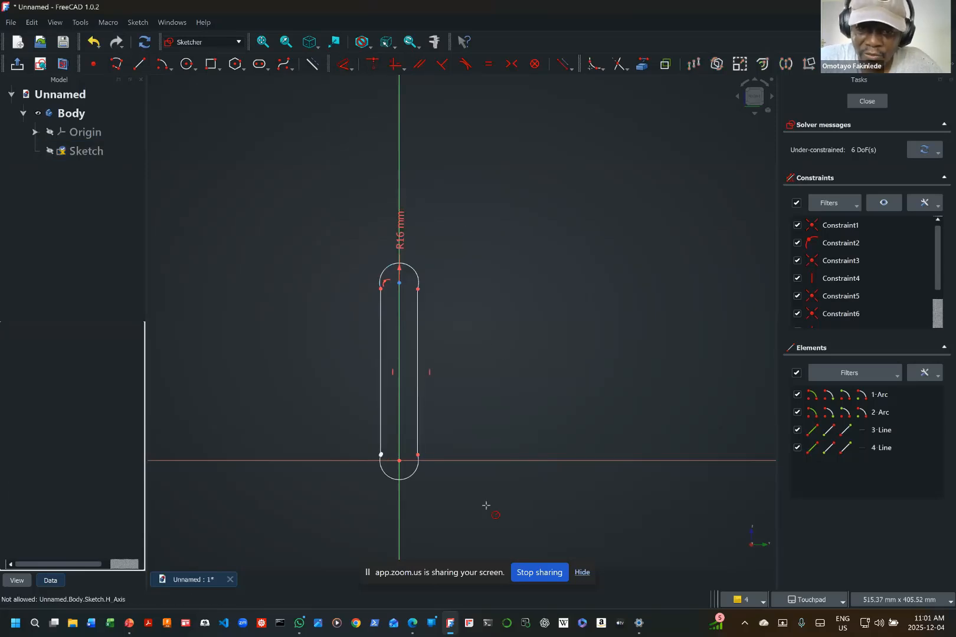
# Step: Constrain the radius of the lower arc at the origin to 36.5 mm
pyautogui.click(413, 473)
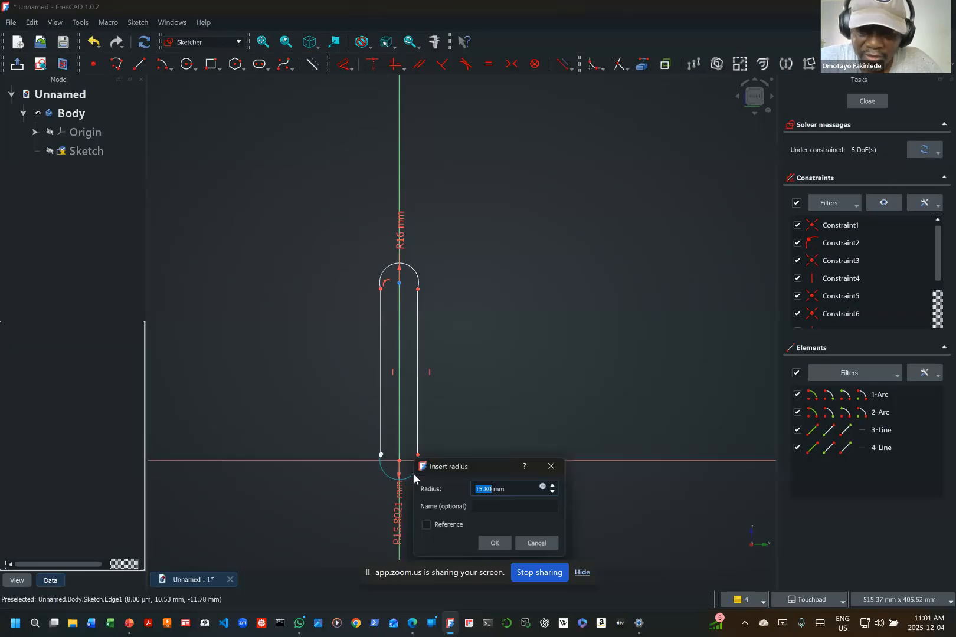
pyautogui.write('3')
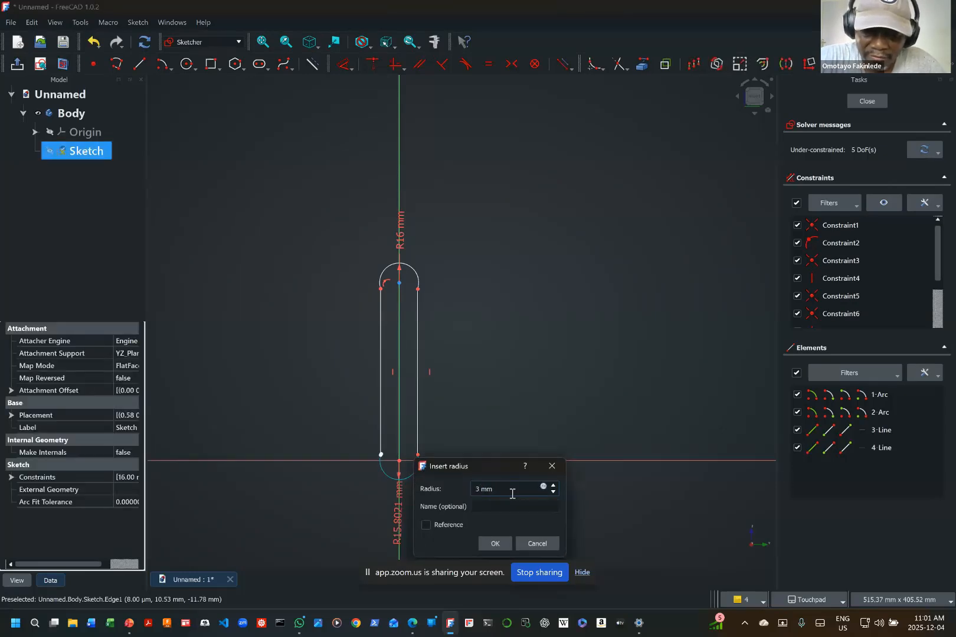
pyautogui.write('6.5')
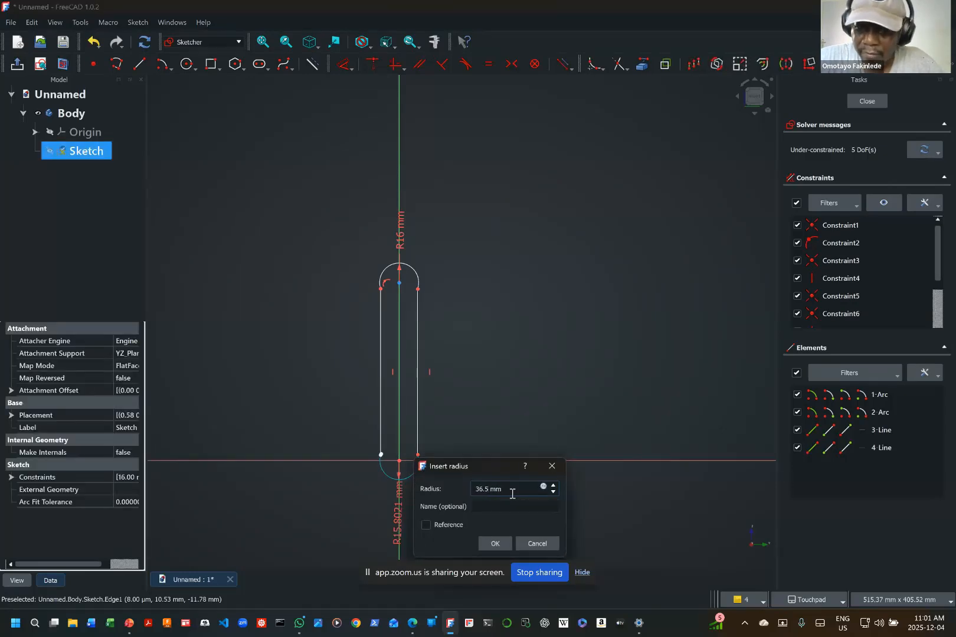
pyautogui.press('Return')
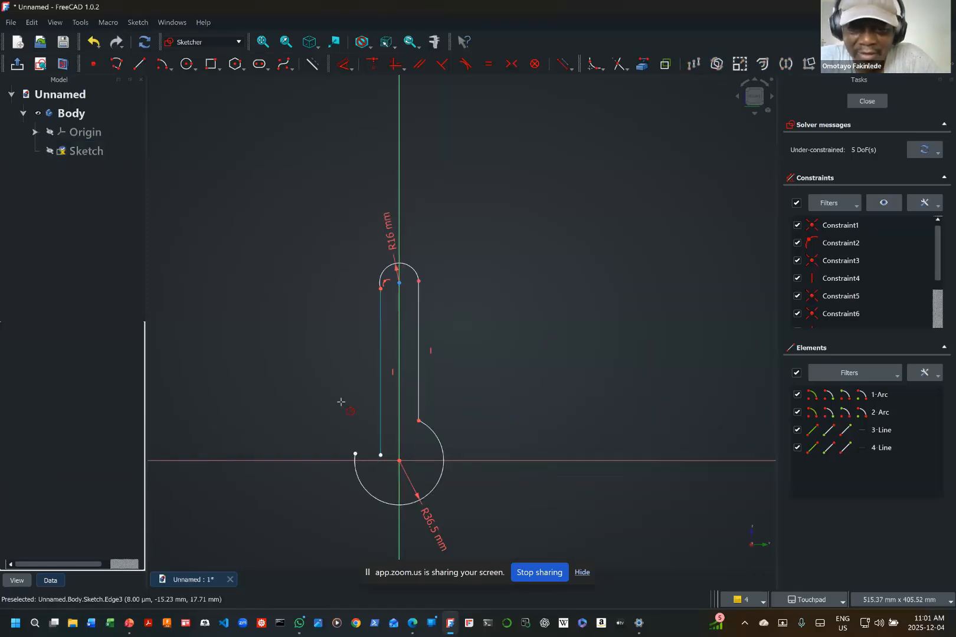
# Step: Delete the vertical constraints from both side lines and move their lower ends outward so the lines taper toward the upper arc
pyautogui.rightClick(392, 371)
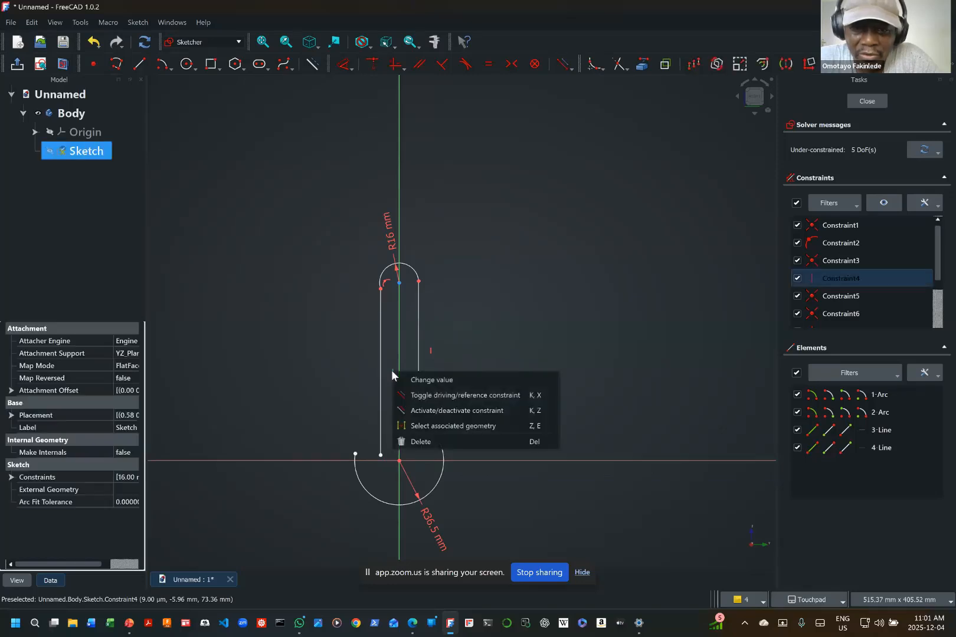
pyautogui.click(417, 441)
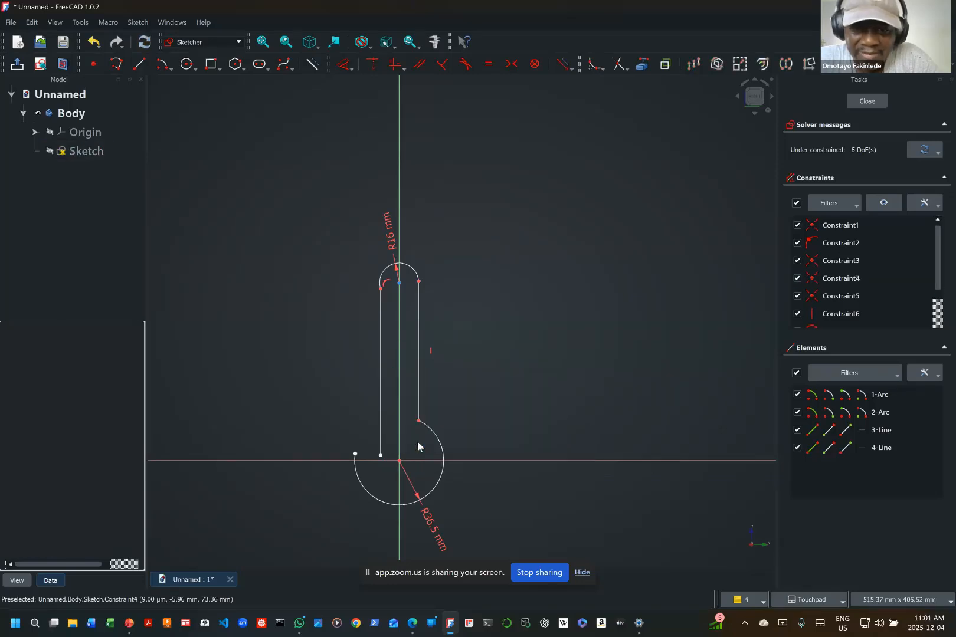
pyautogui.rightClick(430, 352)
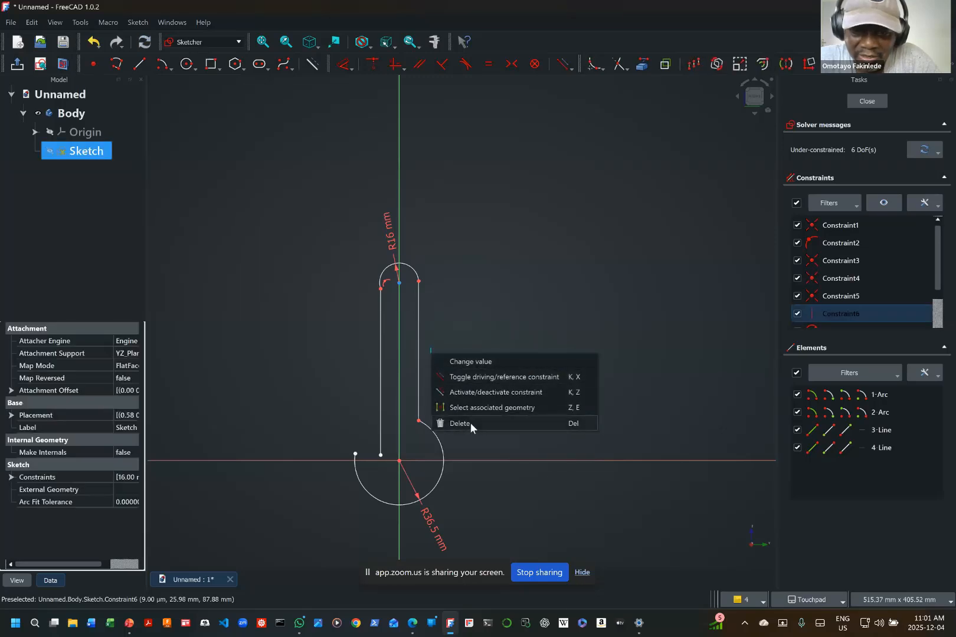
pyautogui.click(471, 422)
pyautogui.moveTo(425, 421)
pyautogui.mouseDown()
pyautogui.moveTo(418, 426)
pyautogui.moveTo(453, 427)
pyautogui.moveTo(437, 438)
pyautogui.mouseUp()
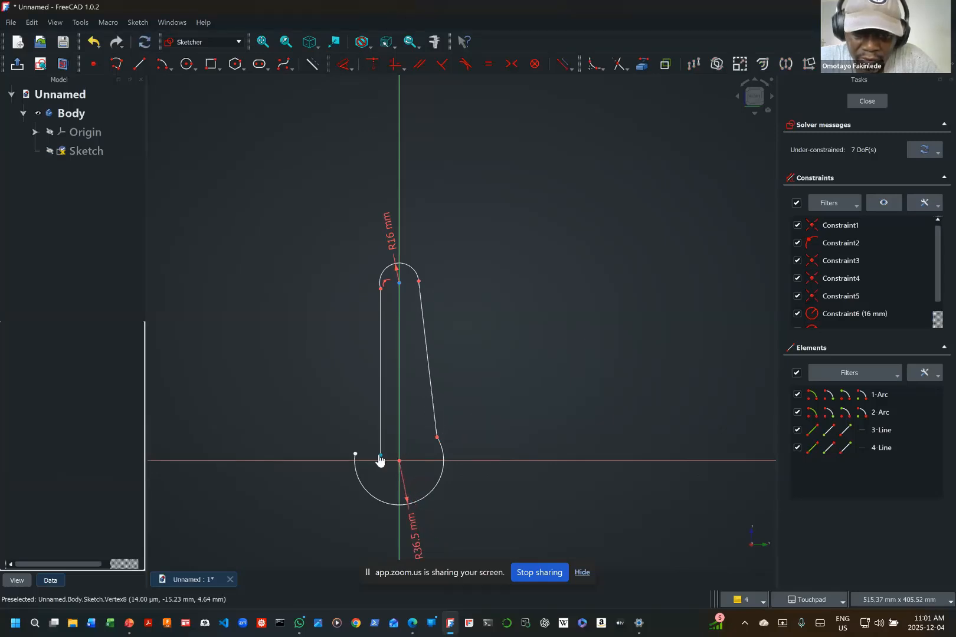
pyautogui.moveTo(380, 459); pyautogui.dragTo(355, 458)
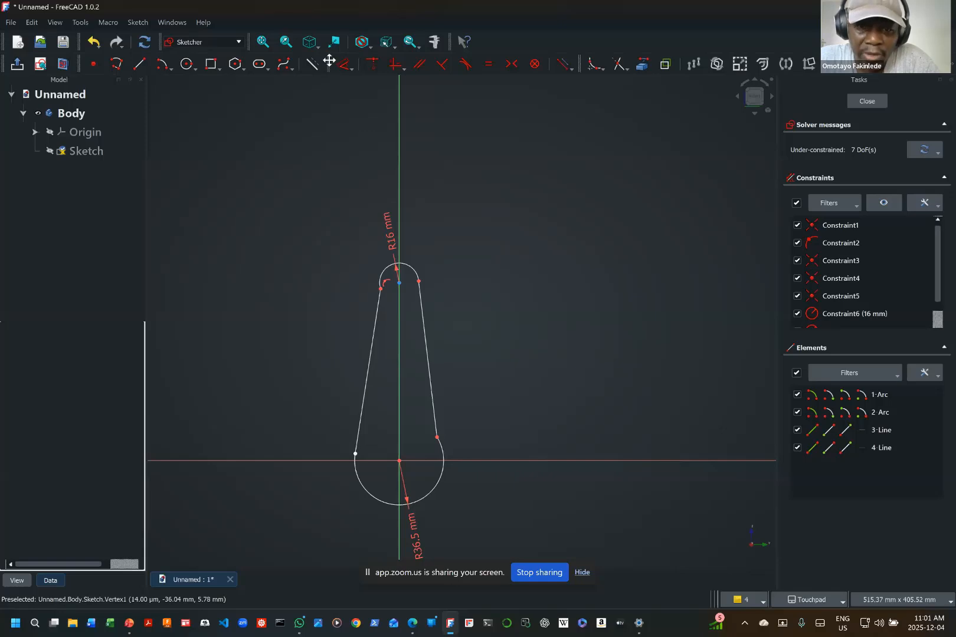
# Step: Make the left line's lower end coincident with the left endpoint of the 36.5 mm arc
pyautogui.rightClick(321, 368)
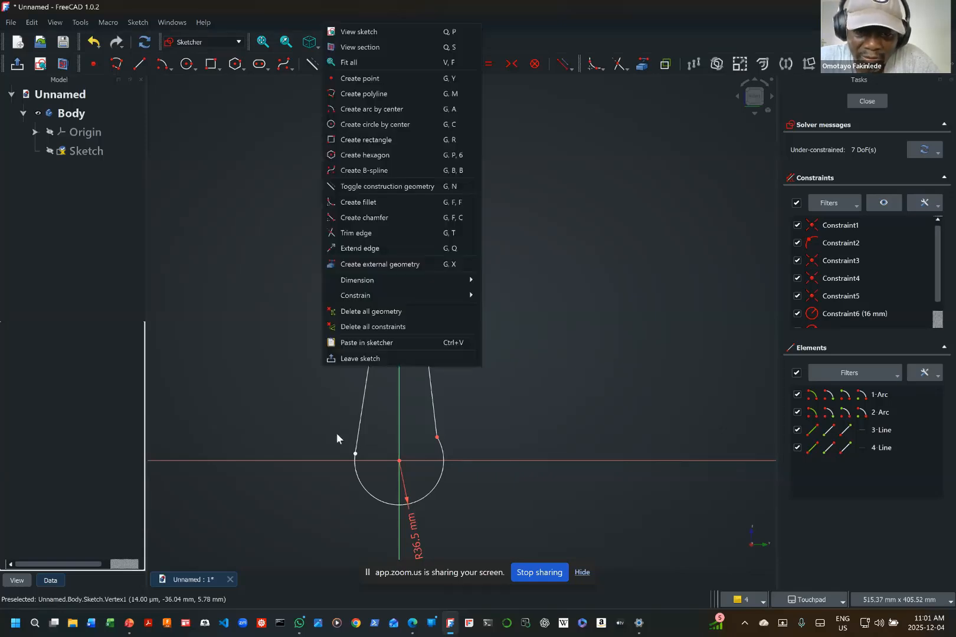
pyautogui.click(301, 419)
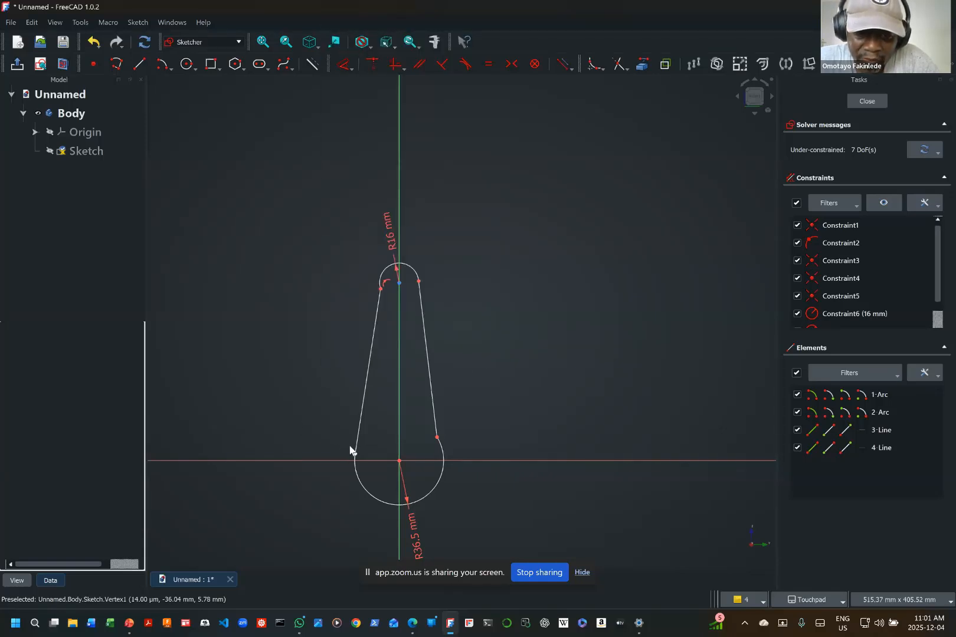
pyautogui.moveTo(346, 443); pyautogui.dragTo(362, 459)
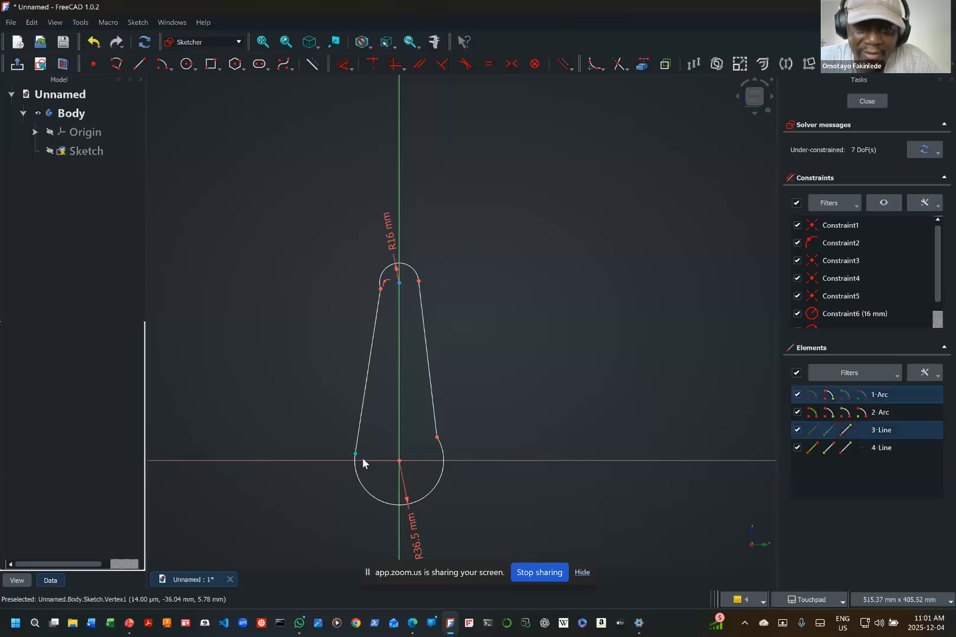
pyautogui.click(371, 64)
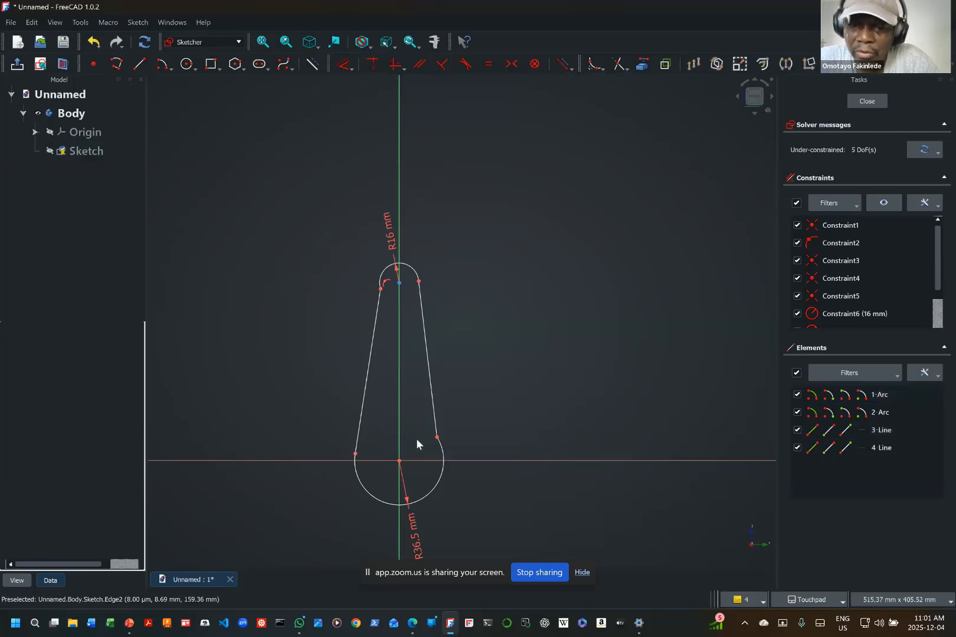
# Step: Shift the left joint up along the lower arc and move both radius dimension labels clear of the vertical axis, to its right
pyautogui.moveTo(354, 460)
pyautogui.mouseDown()
pyautogui.moveTo(340, 442)
pyautogui.moveTo(355, 511)
pyautogui.moveTo(311, 424)
pyautogui.moveTo(325, 430)
pyautogui.mouseUp()
pyautogui.rightClick(490, 354)
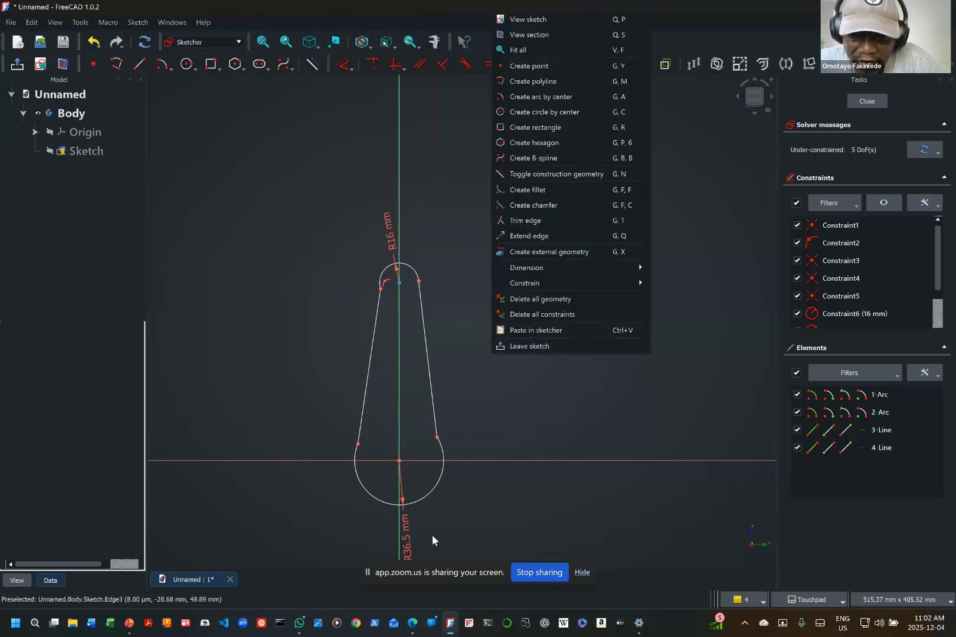
pyautogui.click(409, 549)
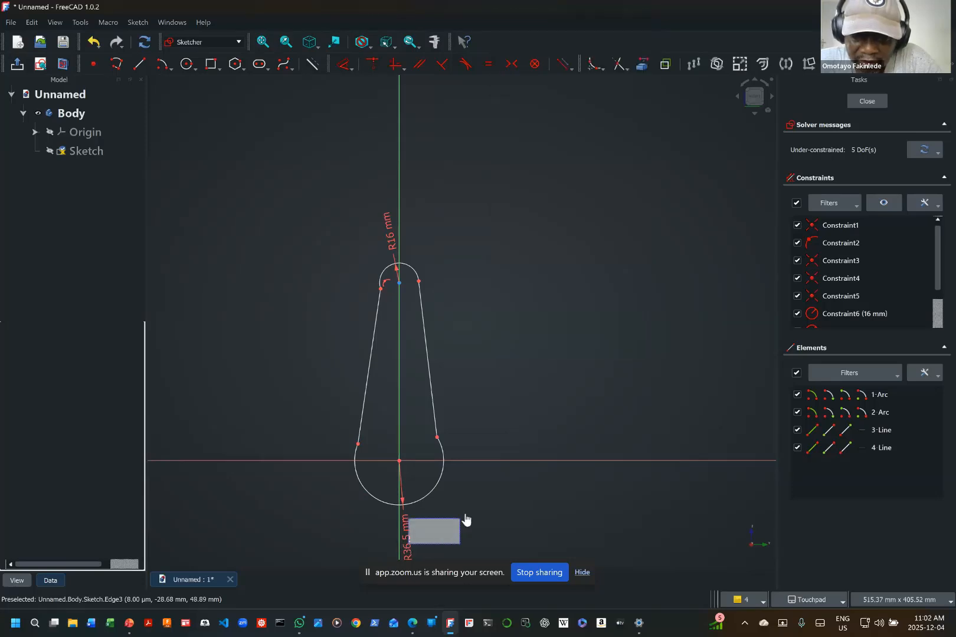
pyautogui.rightClick(481, 505)
pyautogui.click(429, 538)
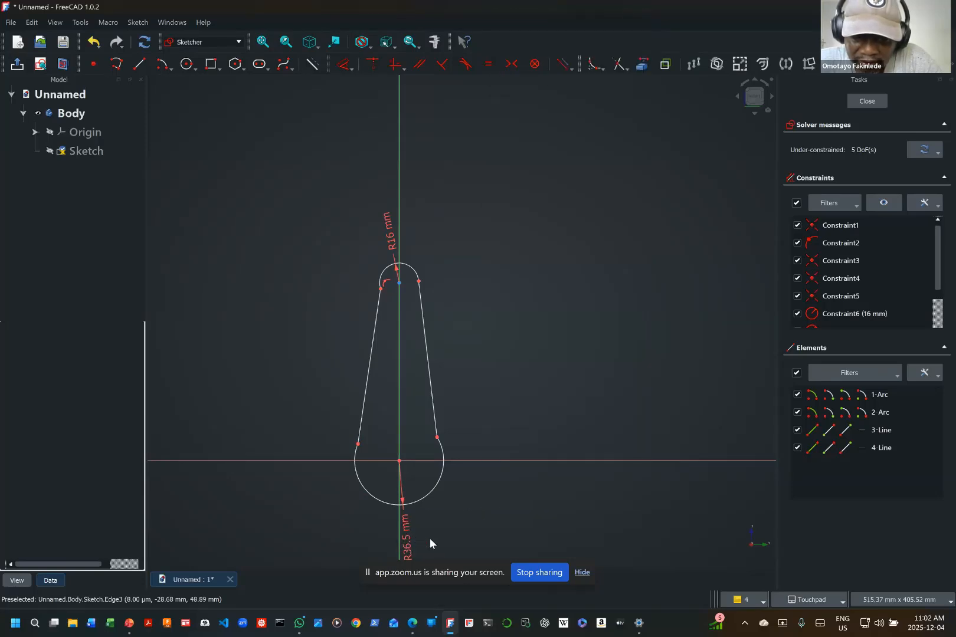
pyautogui.rightClick(429, 537)
pyautogui.click(406, 536)
pyautogui.moveTo(405, 536); pyautogui.dragTo(489, 506)
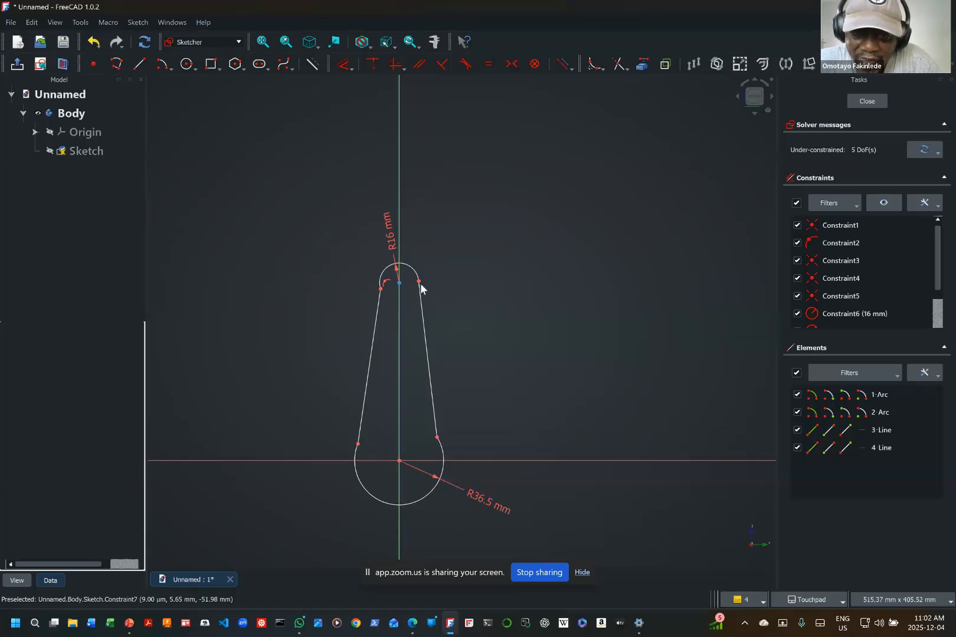
pyautogui.moveTo(394, 242); pyautogui.dragTo(432, 247)
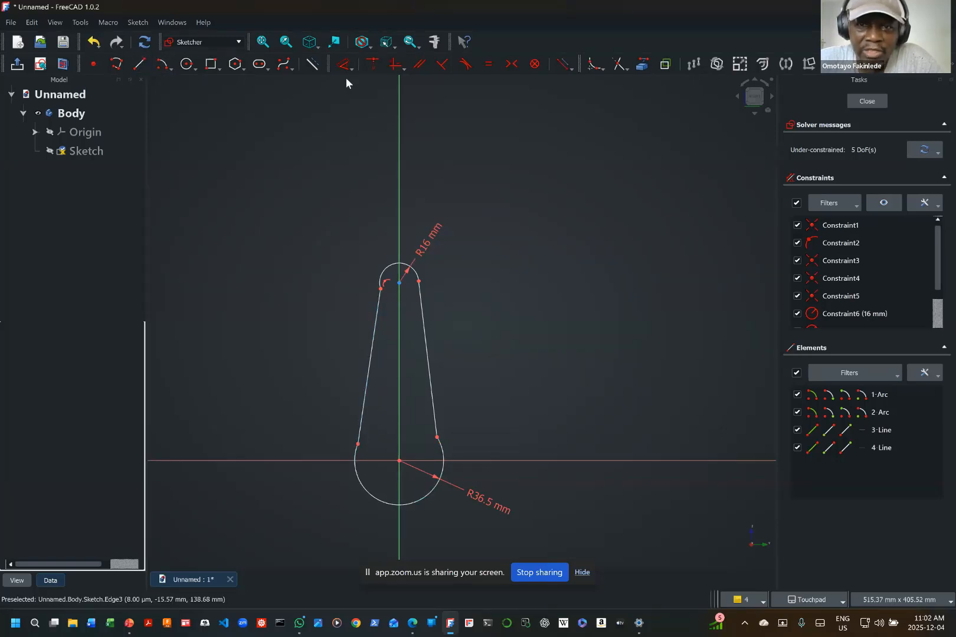
# Step: Make both side lines tangent to the 36.5 mm arc at their lower endpoints, accepting the constraint substitutions
pyautogui.click(442, 64)
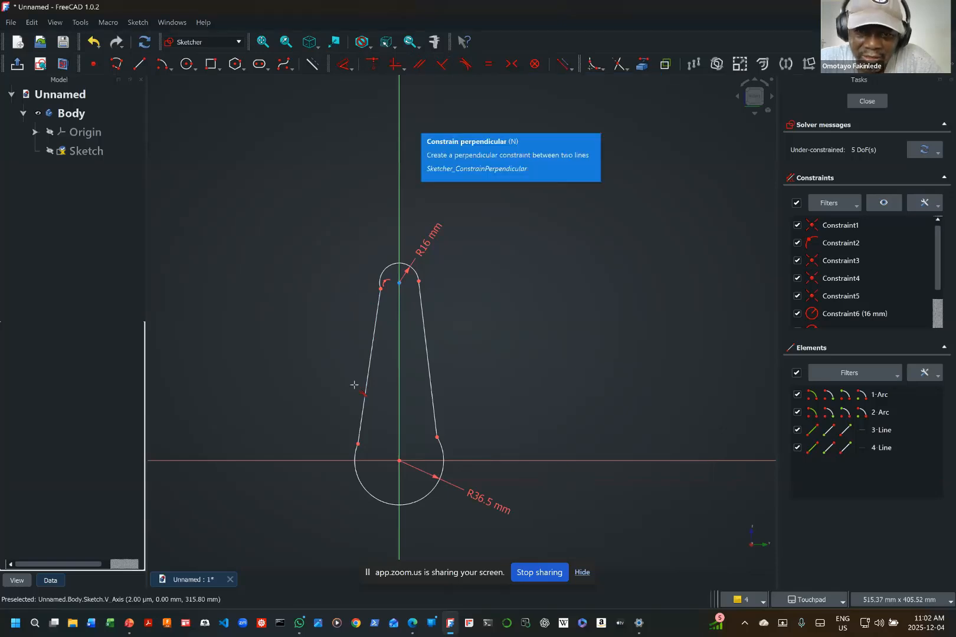
pyautogui.click(361, 424)
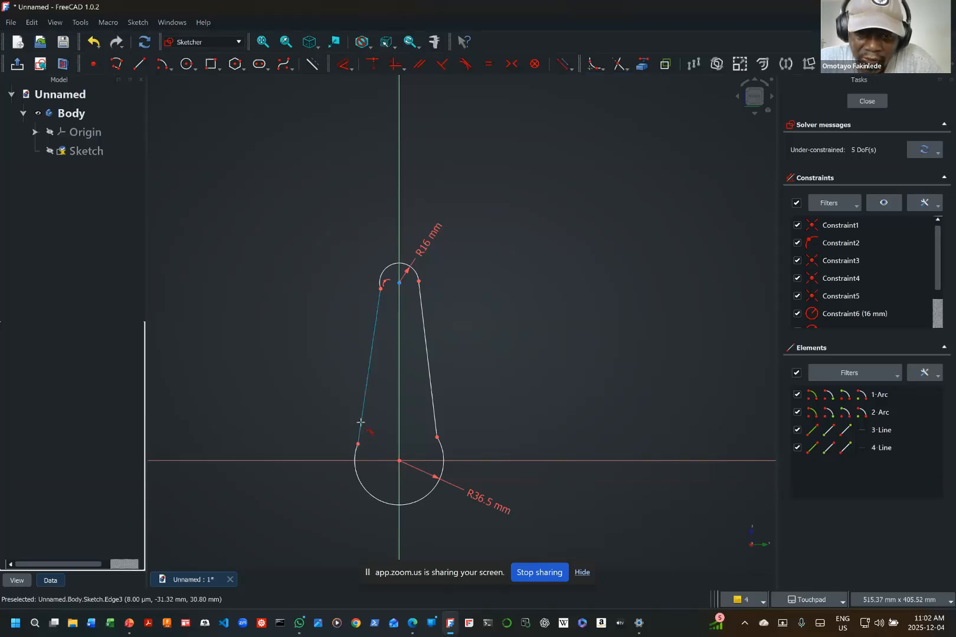
pyautogui.click(356, 479)
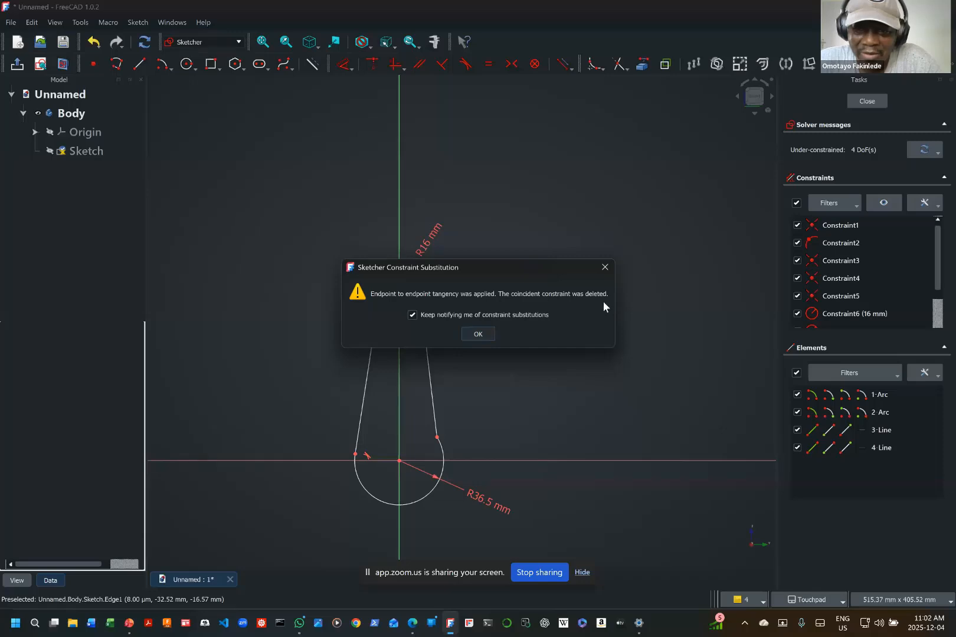
pyautogui.click(477, 334)
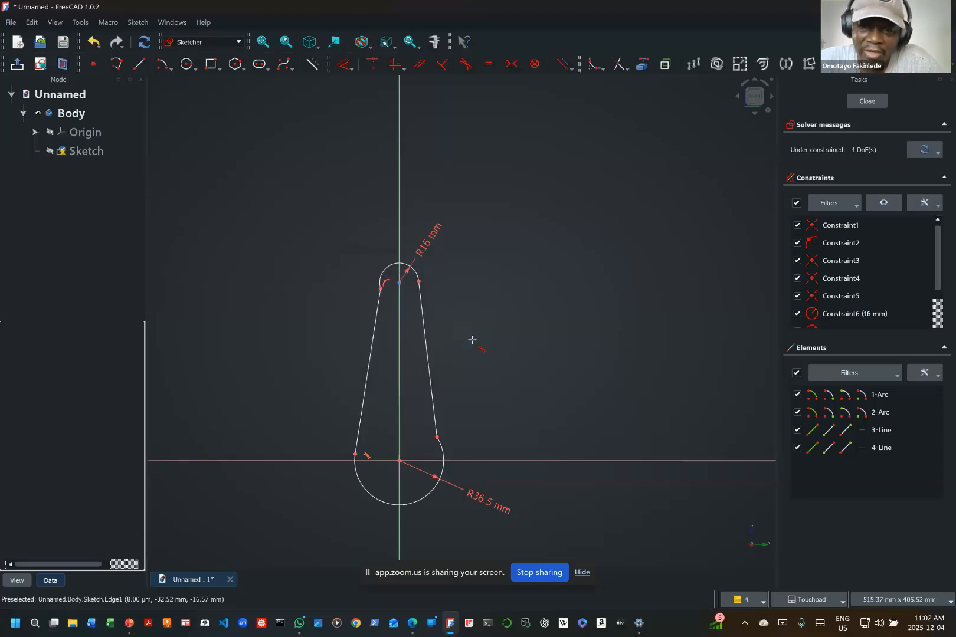
pyautogui.click(436, 419)
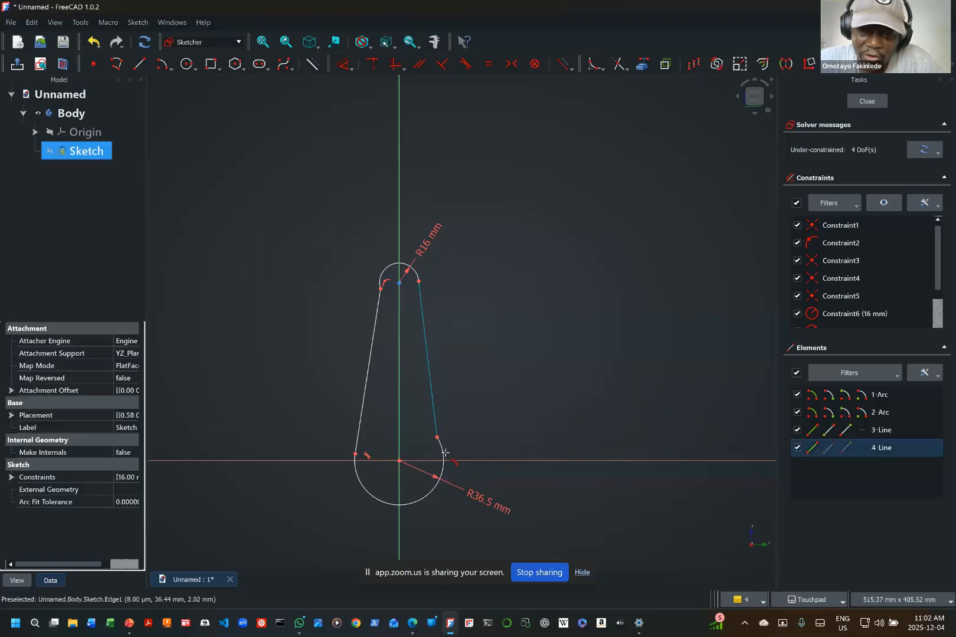
pyautogui.click(443, 451)
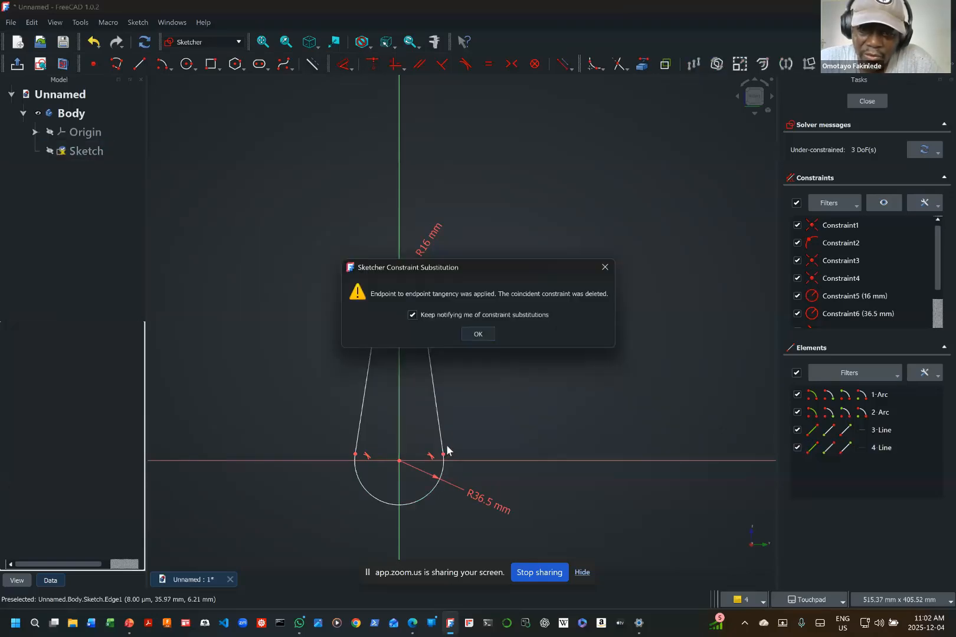
pyautogui.click(484, 334)
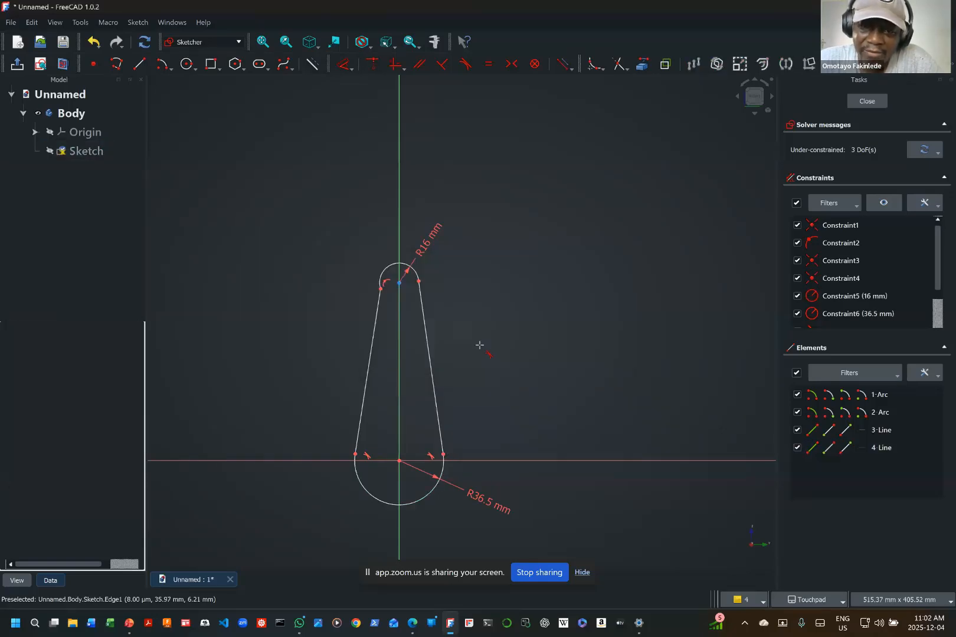
# Step: Make the upper ends of both side lines tangent to the 16 mm arc, accepting the constraint substitutions
pyautogui.click(422, 298)
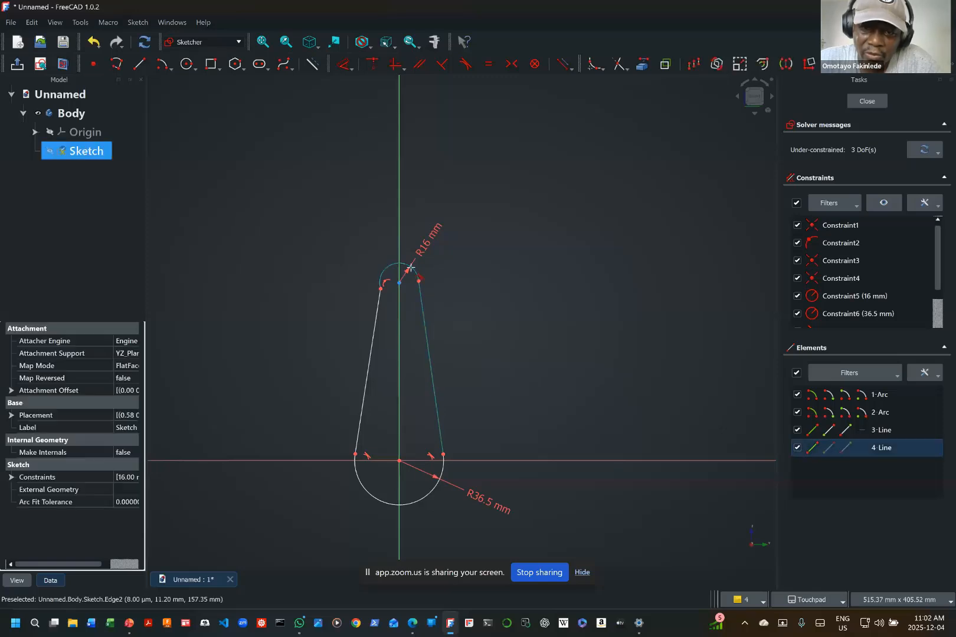
pyautogui.click(412, 269)
pyautogui.click(479, 335)
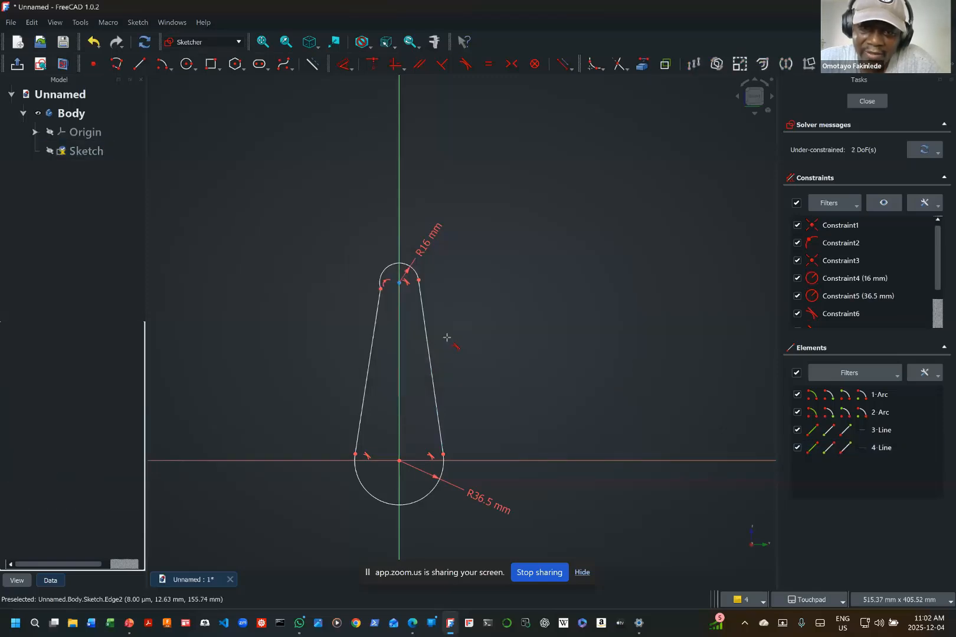
pyautogui.click(379, 306)
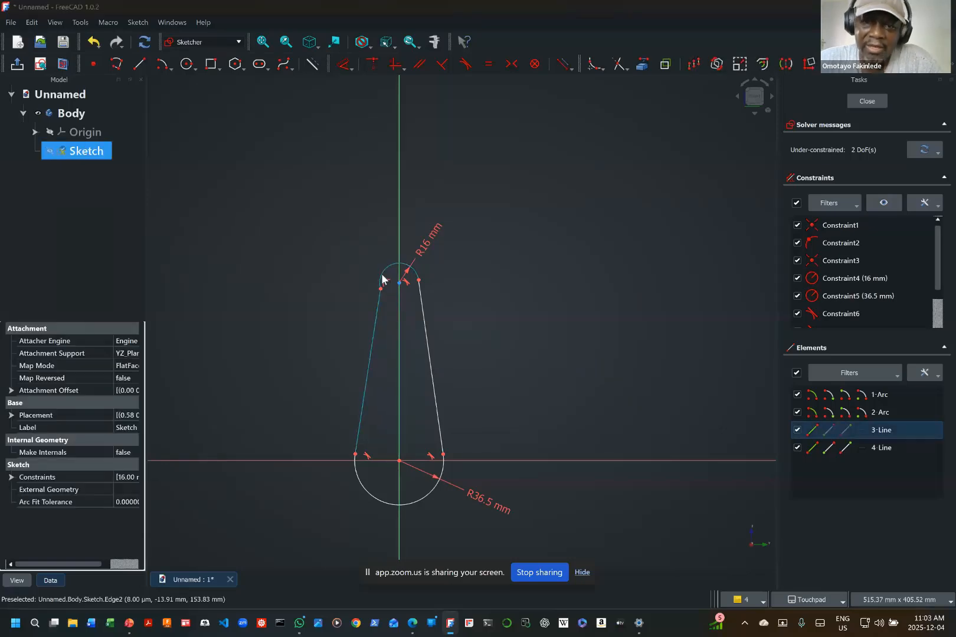
pyautogui.click(382, 277)
pyautogui.click(478, 334)
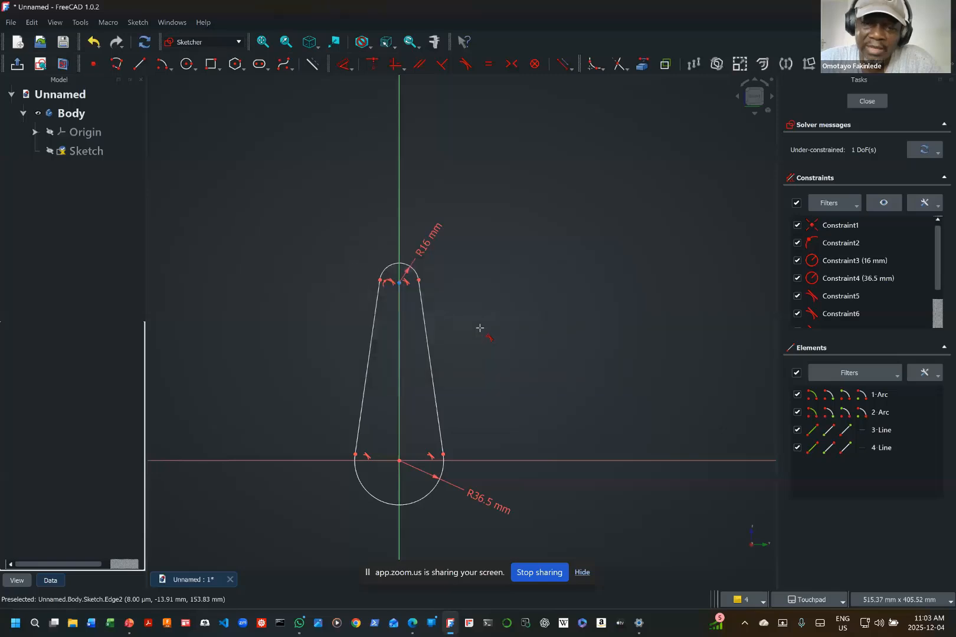
# Step: Move the 16 mm and 36.5 mm radius labels closer to their arcs
pyautogui.scroll(4, 480, 405)
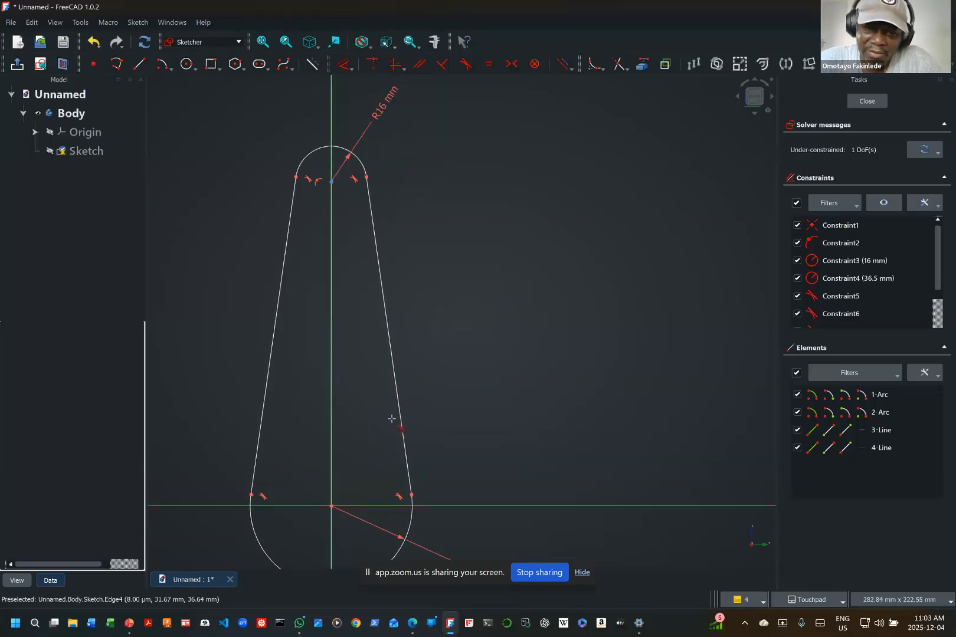
pyautogui.moveTo(394, 414)
pyautogui.keyDown('shift'); pyautogui.mouseDown(button='middle')
pyautogui.moveTo(498, 369)
pyautogui.moveTo(476, 391)
pyautogui.mouseUp(button='middle'); pyautogui.keyUp('shift')
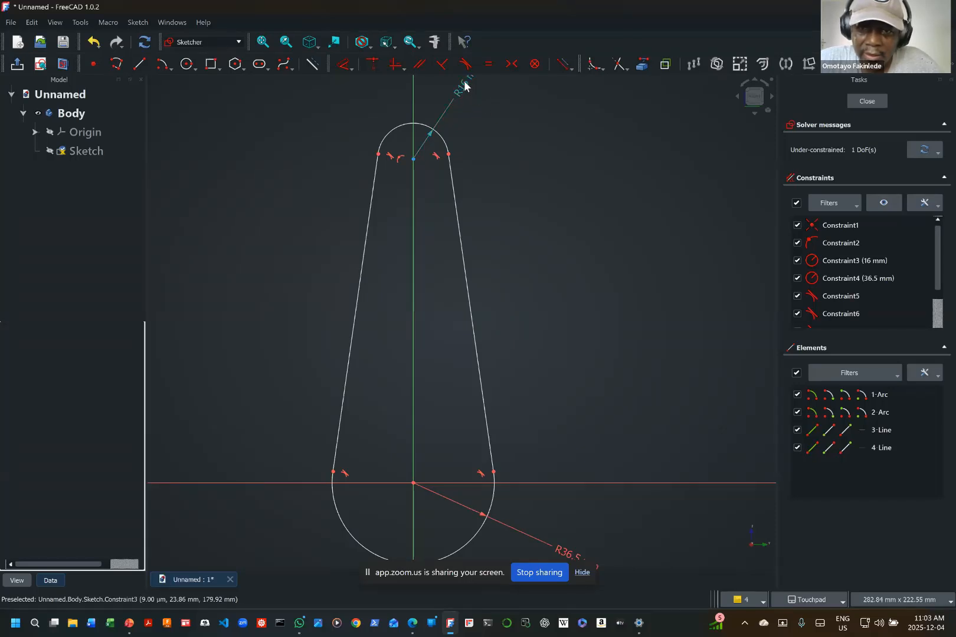
pyautogui.moveTo(462, 86); pyautogui.dragTo(450, 108)
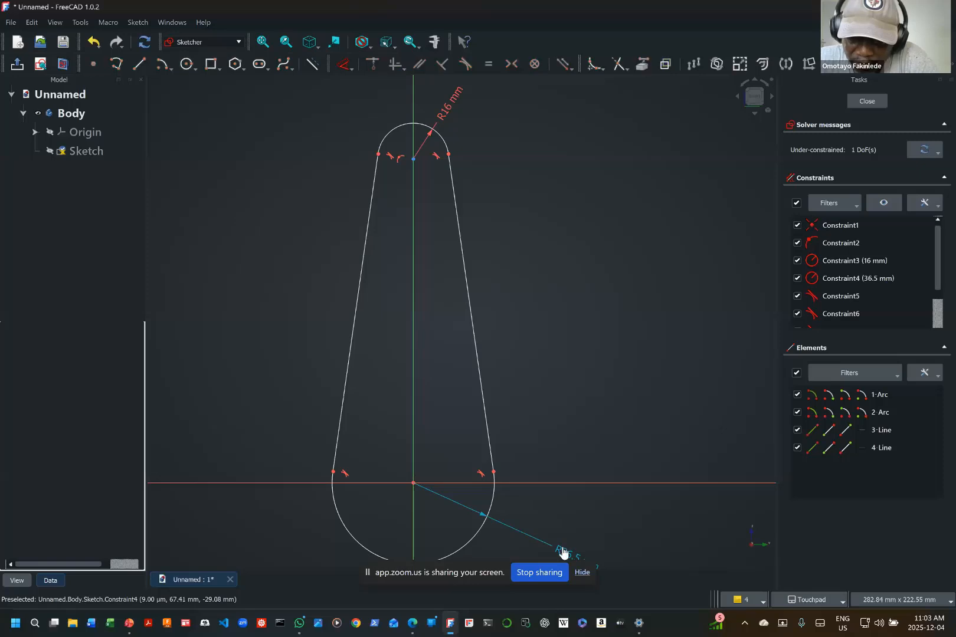
pyautogui.moveTo(561, 551); pyautogui.dragTo(519, 531)
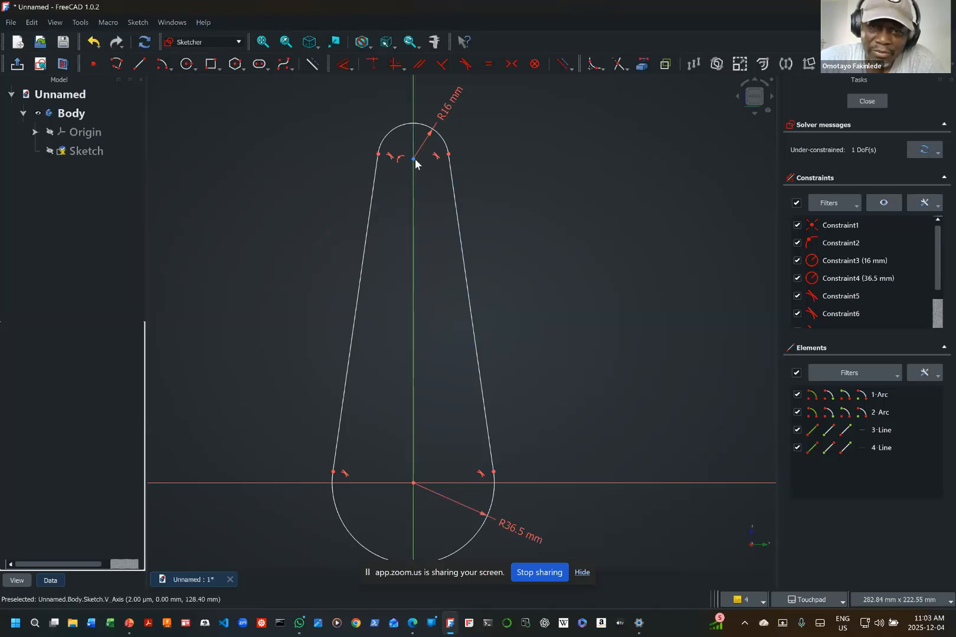
# Step: Test the profile's remaining freedom by moving the upper arc's endpoint and centre and the lower-left joint, and close the report view
pyautogui.moveTo(449, 155); pyautogui.dragTo(491, 150)
pyautogui.moveTo(412, 158); pyautogui.dragTo(433, 134)
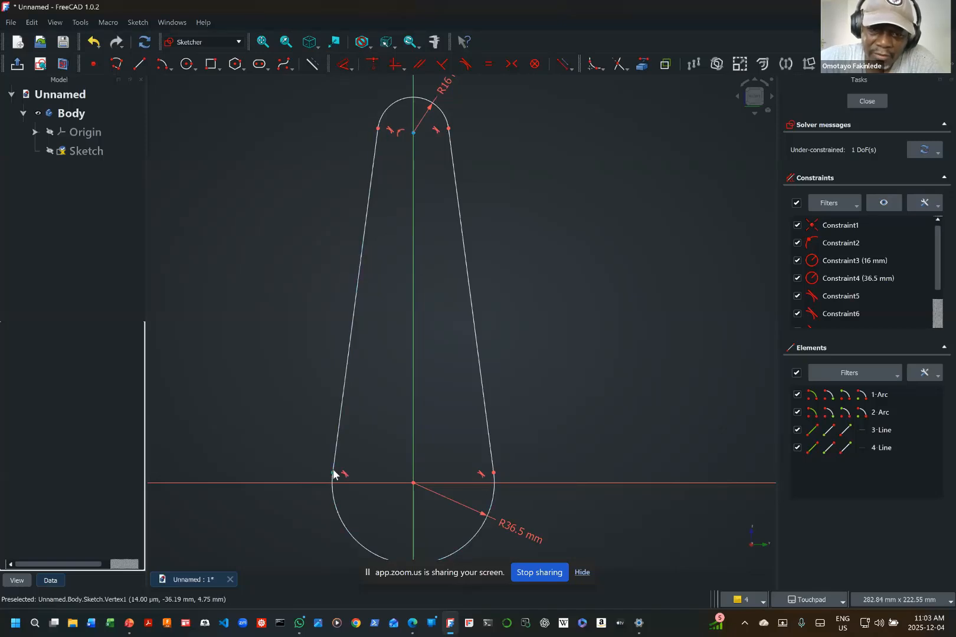
pyautogui.moveTo(334, 473)
pyautogui.mouseDown()
pyautogui.moveTo(358, 398)
pyautogui.moveTo(323, 466)
pyautogui.moveTo(329, 438)
pyautogui.mouseUp()
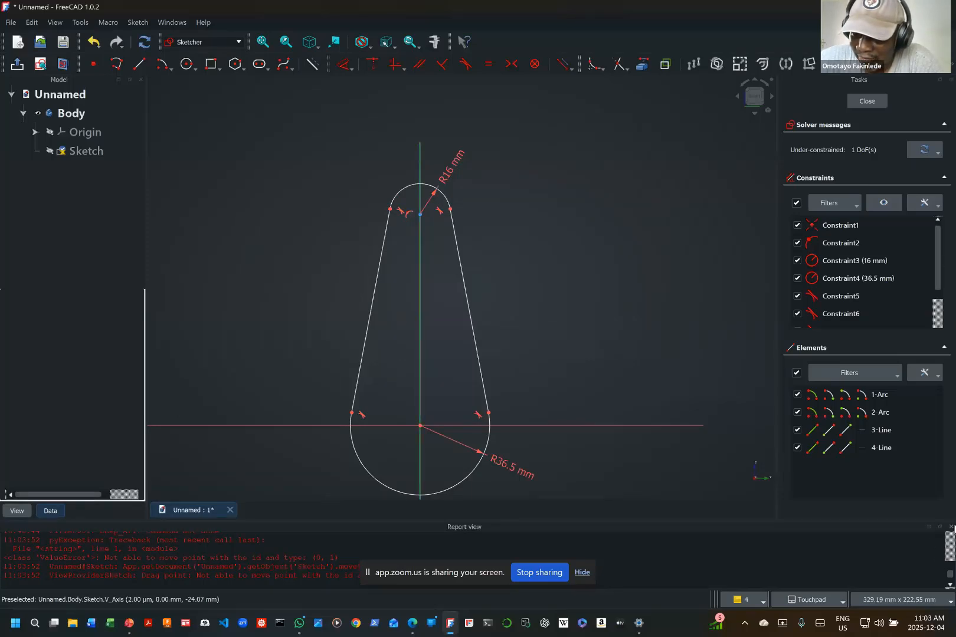
pyautogui.click(951, 526)
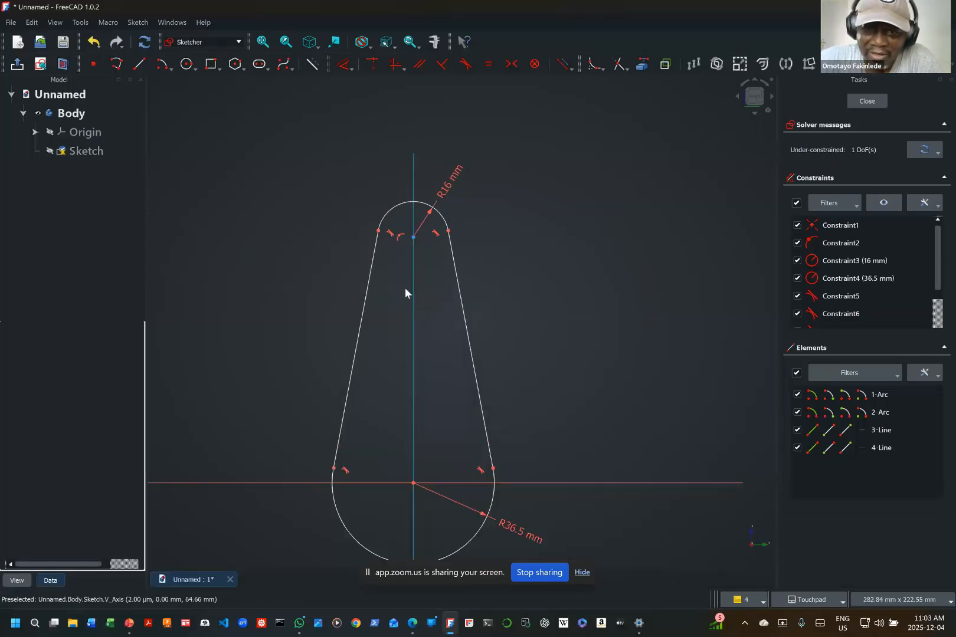
pyautogui.moveTo(414, 237); pyautogui.dragTo(429, 156)
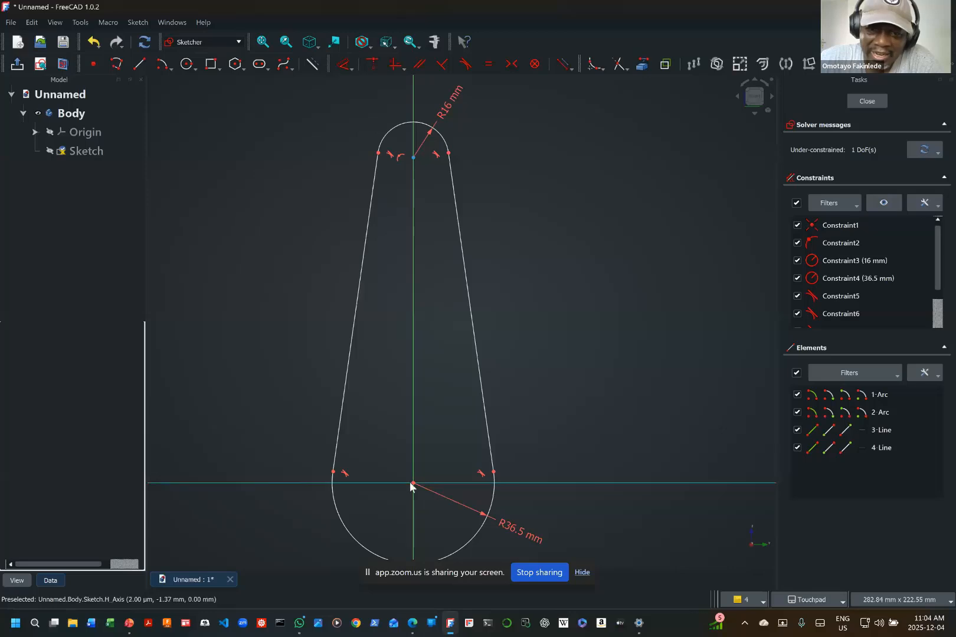
pyautogui.click(343, 70)
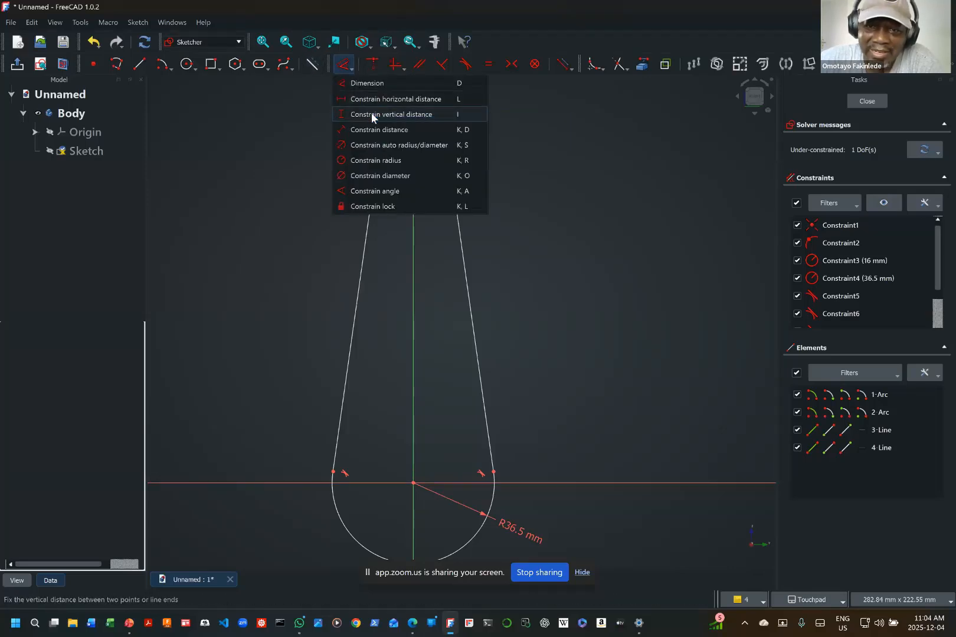
pyautogui.press('Escape')
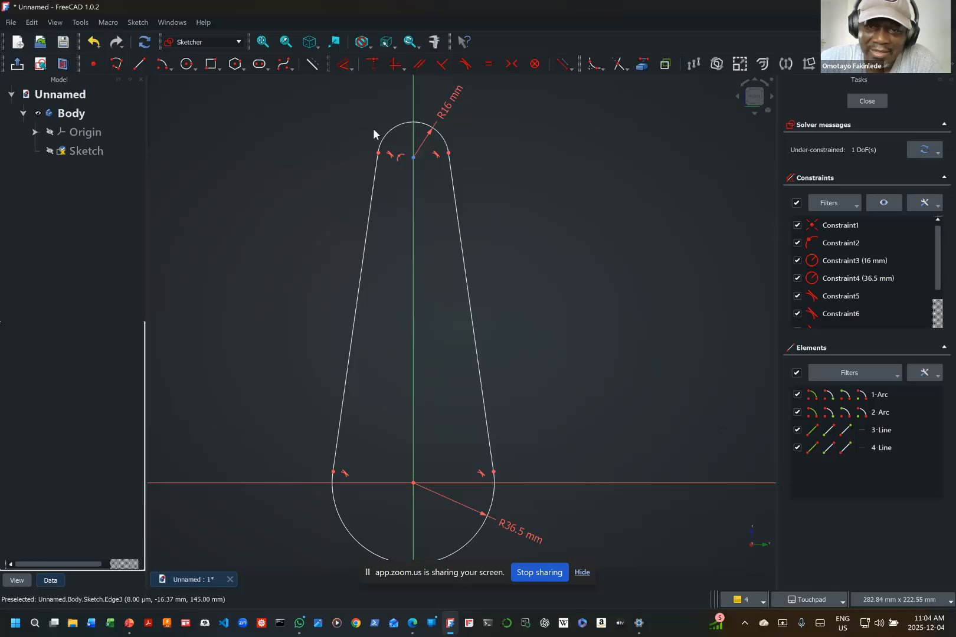
pyautogui.click(414, 158)
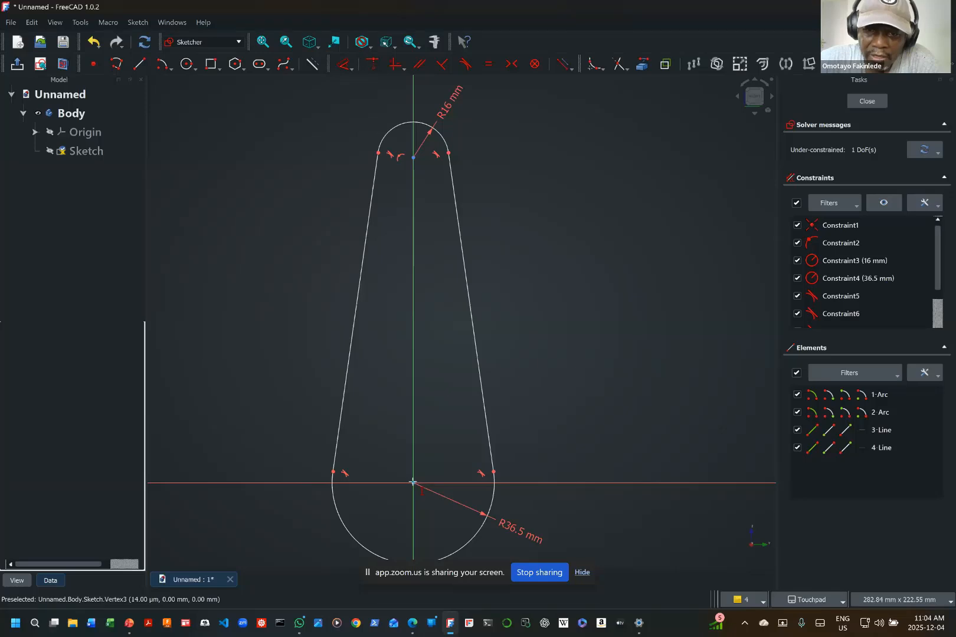
pyautogui.click(413, 482)
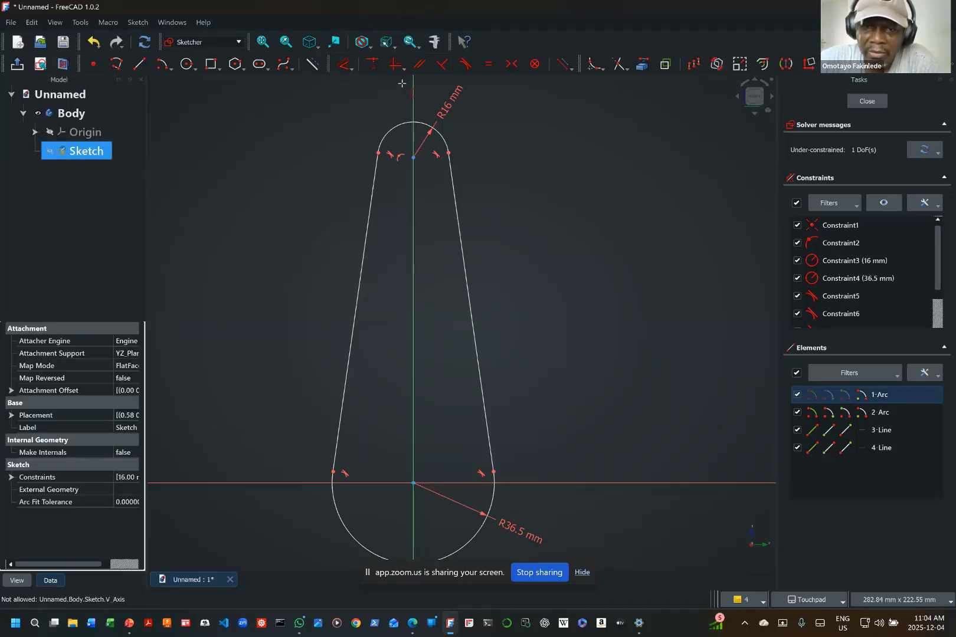
pyautogui.click(352, 68)
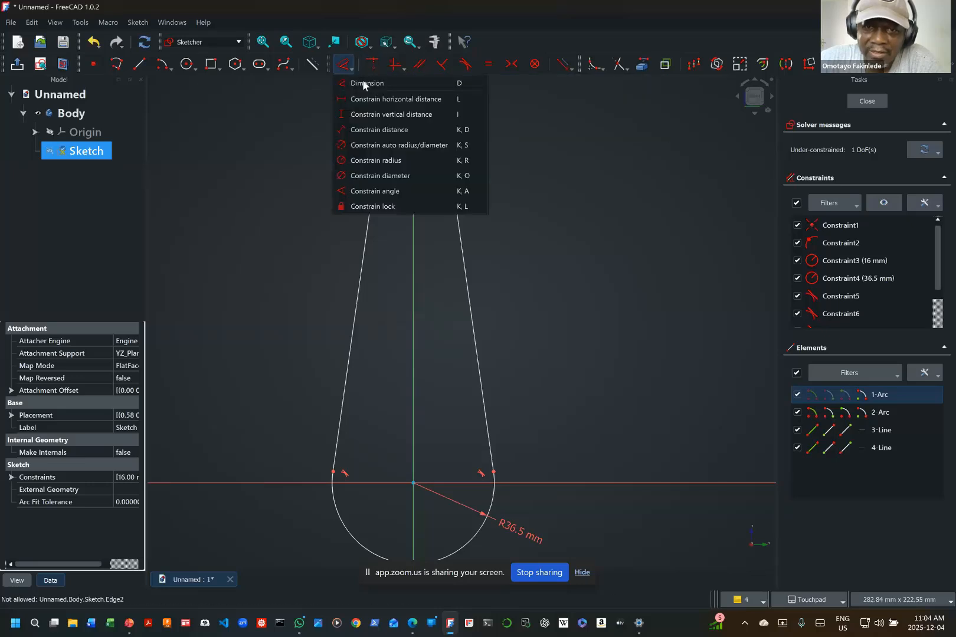
pyautogui.click(371, 115)
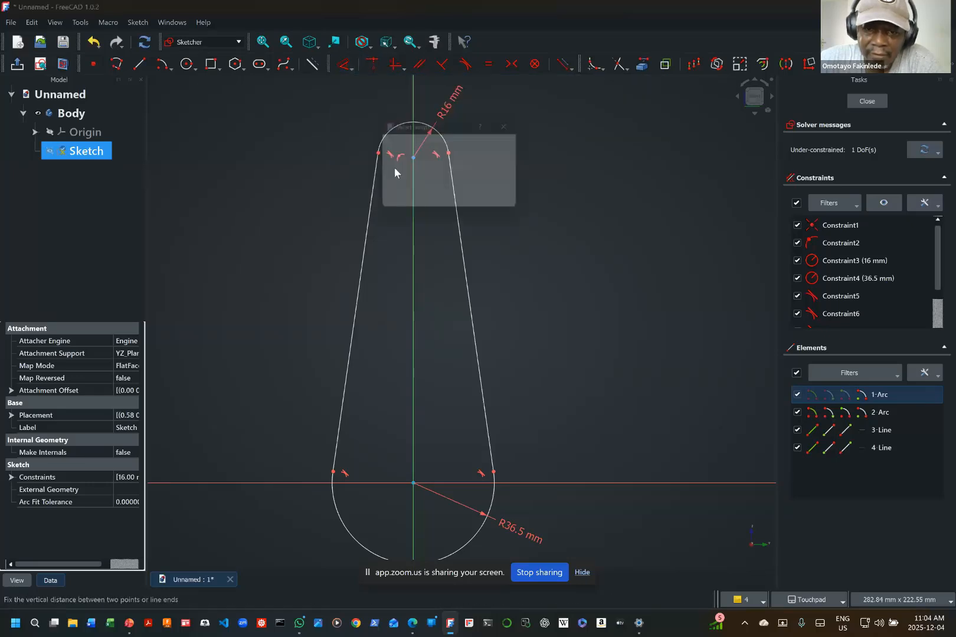
pyautogui.click(405, 435)
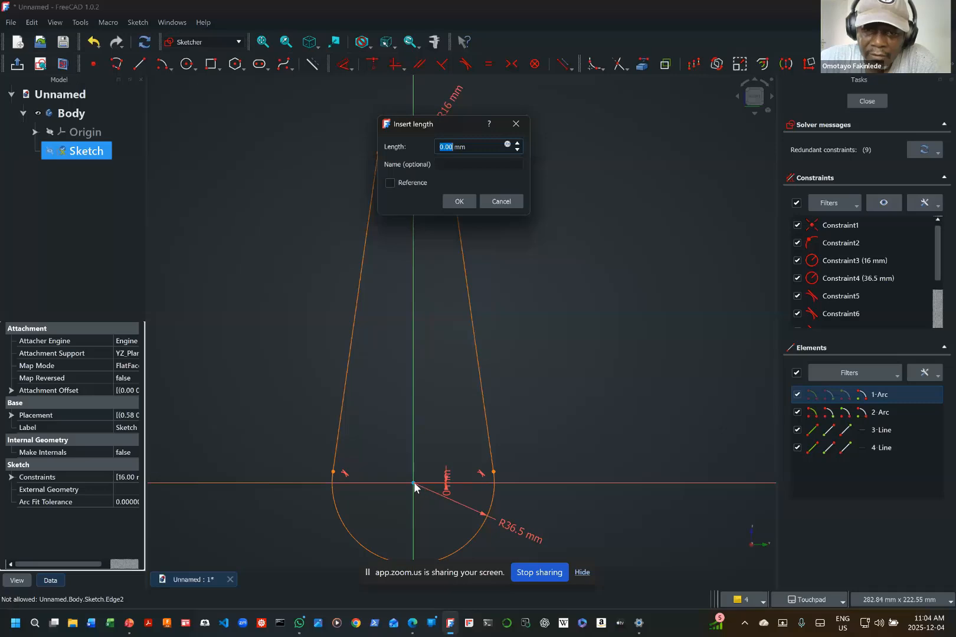
pyautogui.click(491, 201)
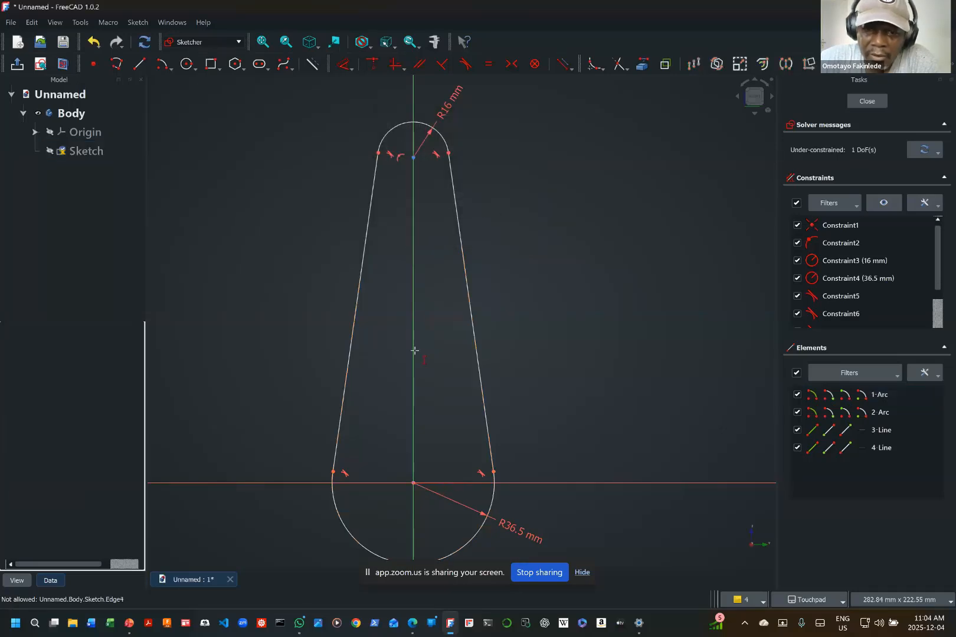
pyautogui.click(413, 482)
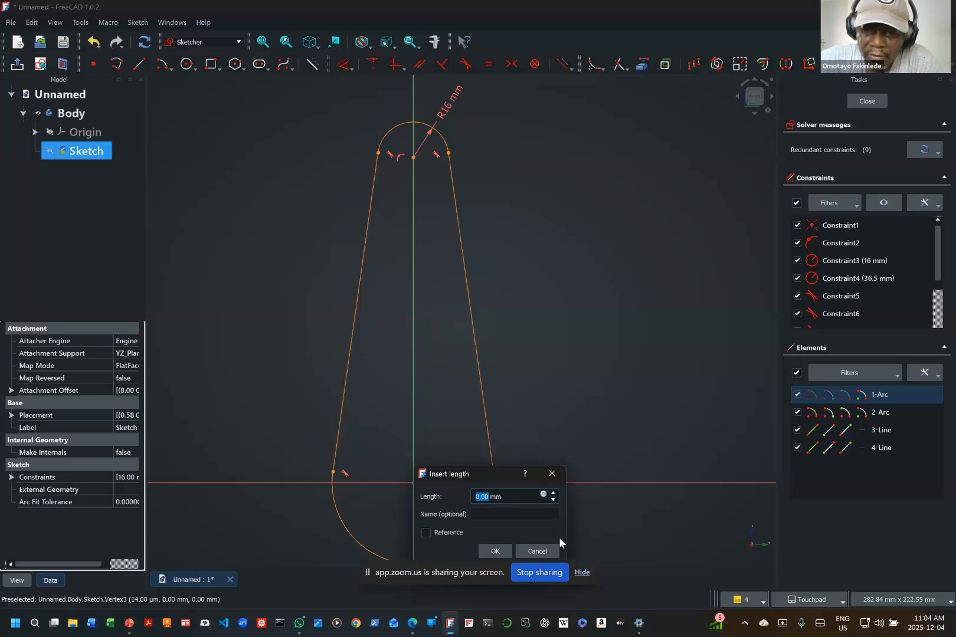
pyautogui.click(536, 549)
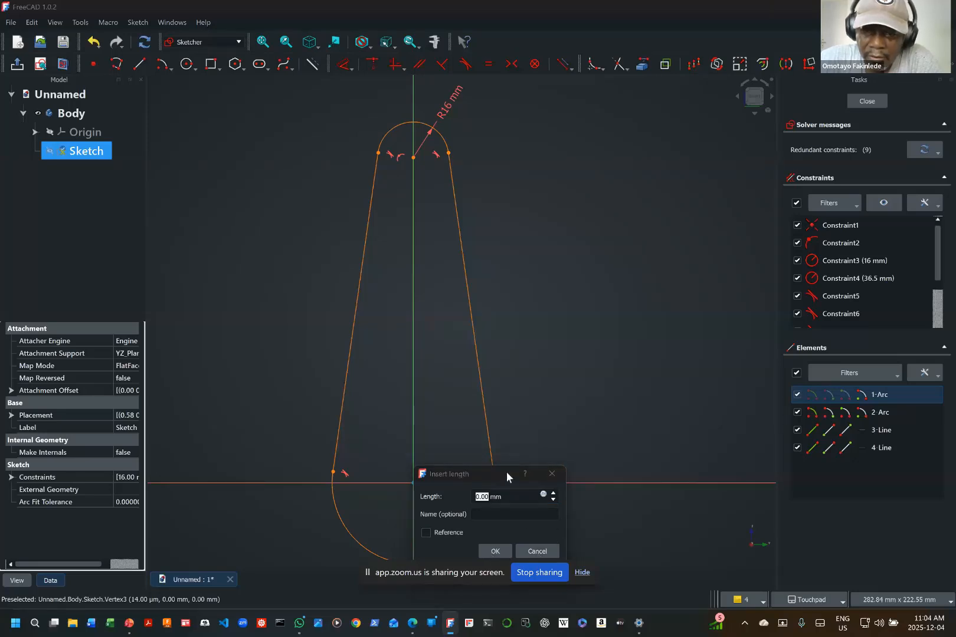
pyautogui.moveTo(506, 472); pyautogui.dragTo(564, 374)
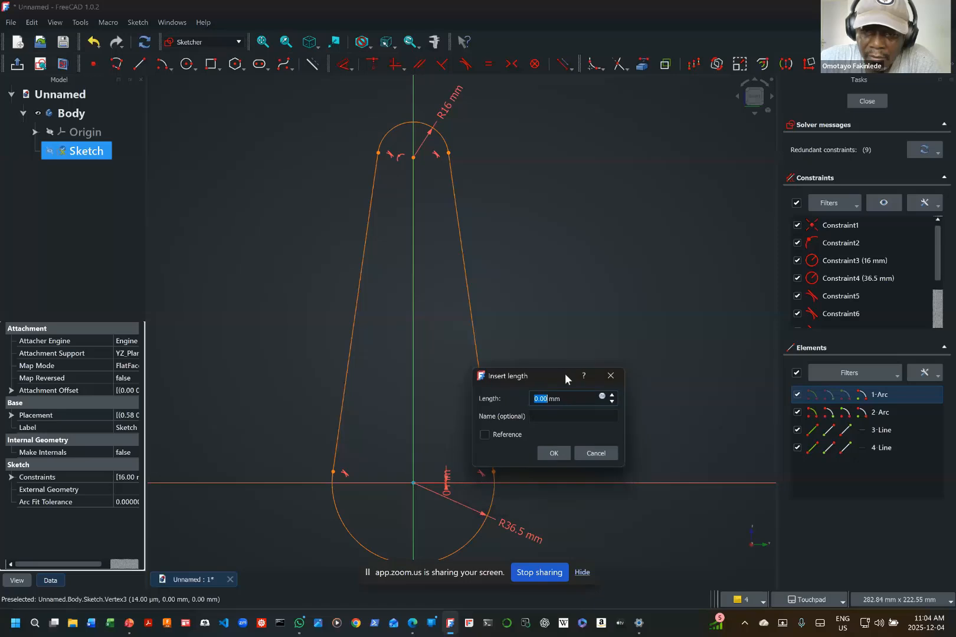
pyautogui.click(594, 453)
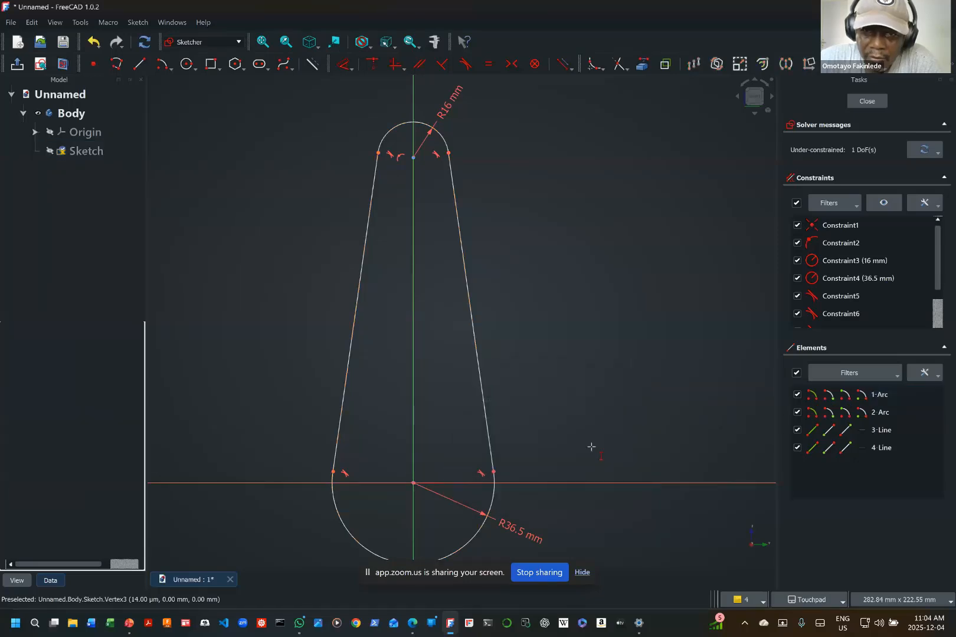
# Step: Constrain the vertical distance between the upper and lower arc centres to 180 mm and move its label outside the profile
pyautogui.click(413, 157)
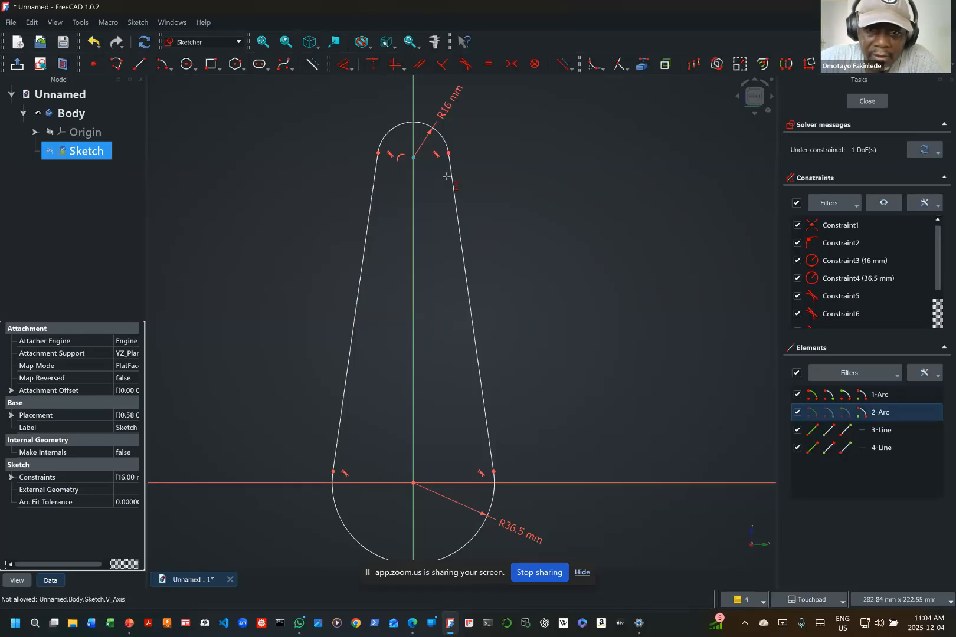
pyautogui.click(413, 482)
pyautogui.press('i')
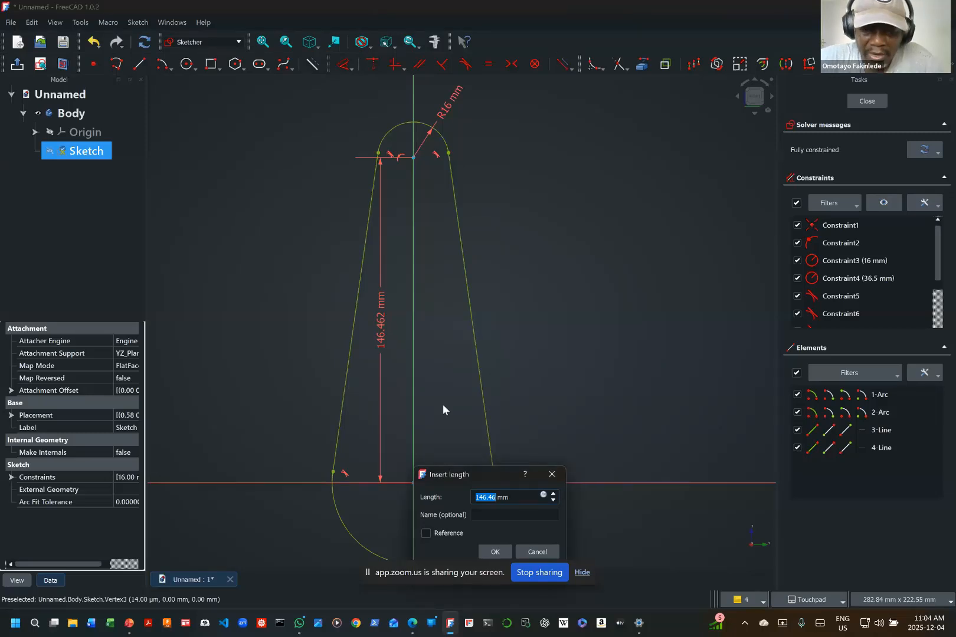
pyautogui.write('180')
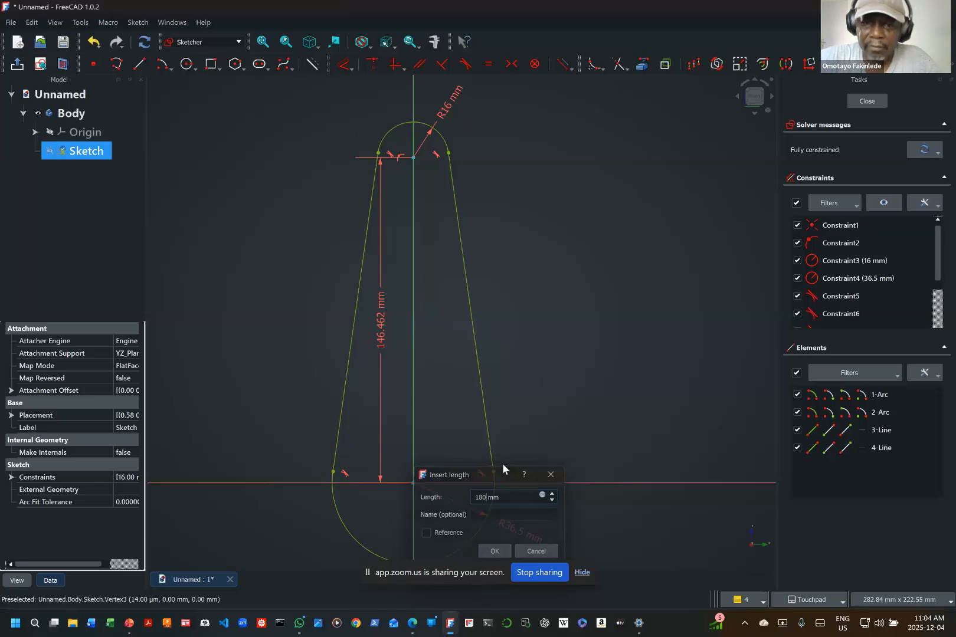
pyautogui.press('Return')
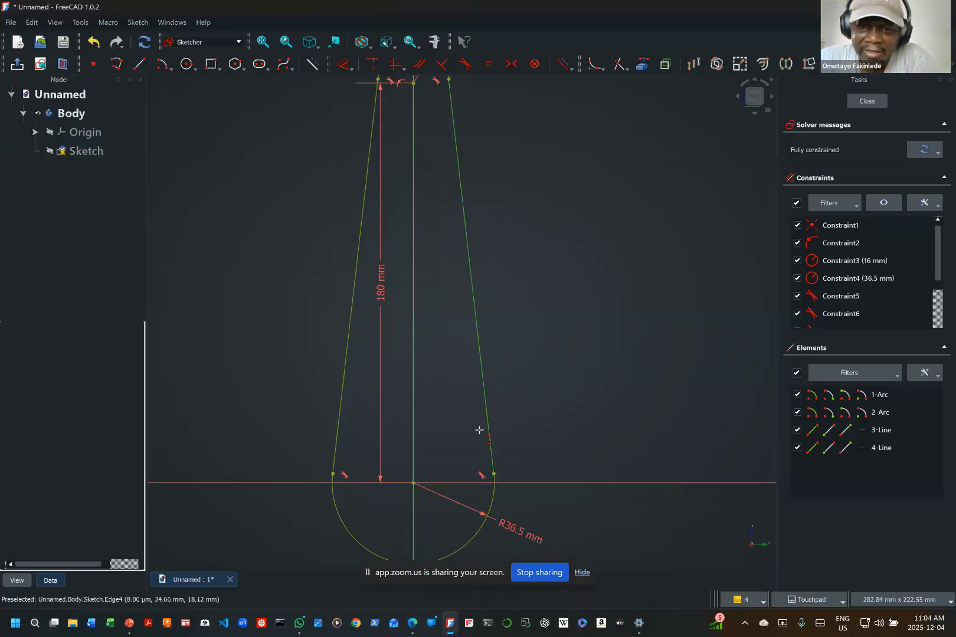
pyautogui.scroll(2, 479, 431)
pyautogui.scroll(-2, 479, 430)
pyautogui.scroll(-2, 479, 430)
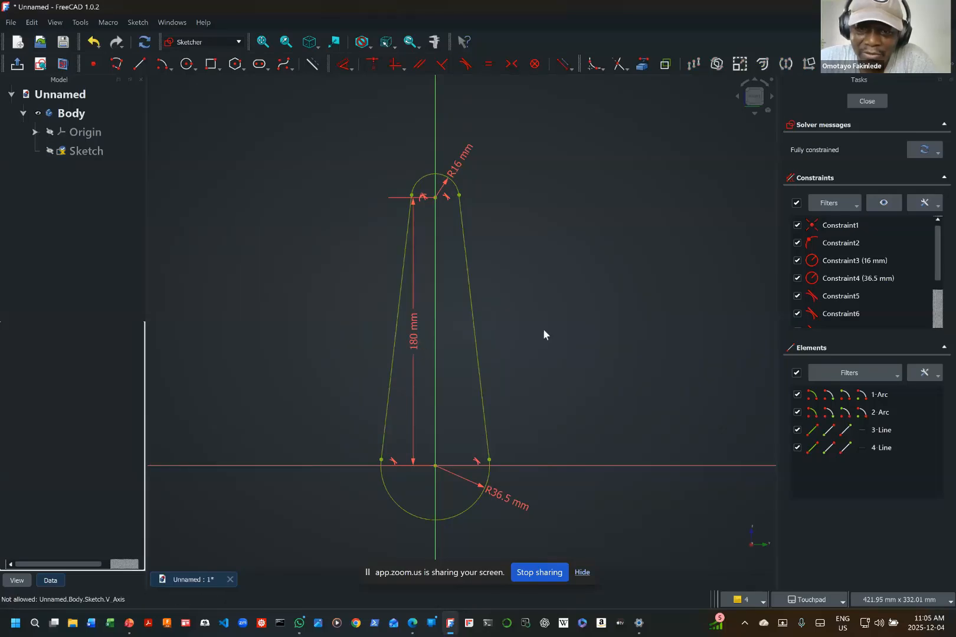
pyautogui.moveTo(417, 339); pyautogui.dragTo(363, 343)
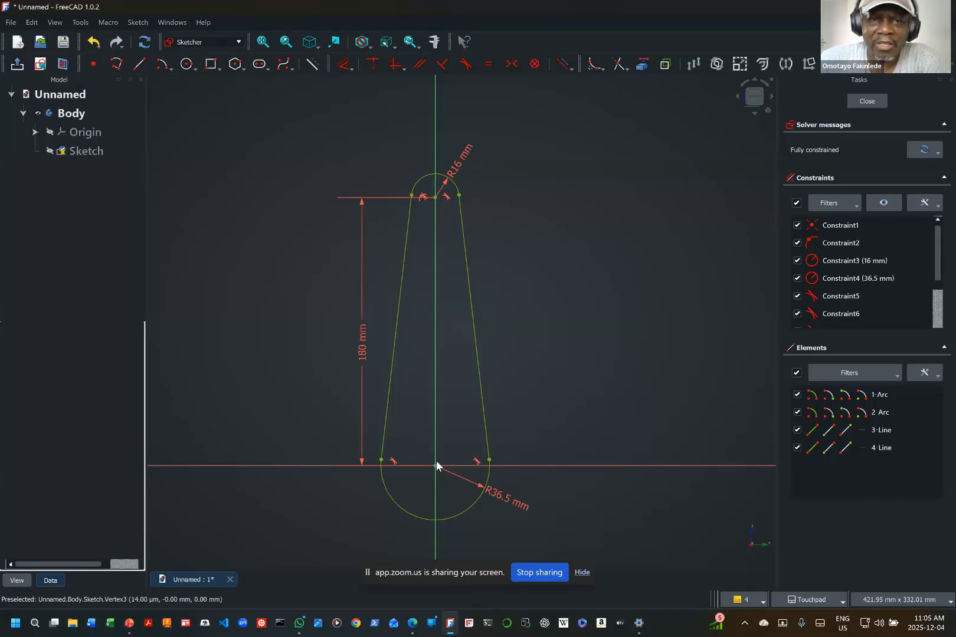
# Step: Draw a 10 mm diameter circle centred on the upper arc's centre and move its diameter label outside the profile
pyautogui.click(186, 64)
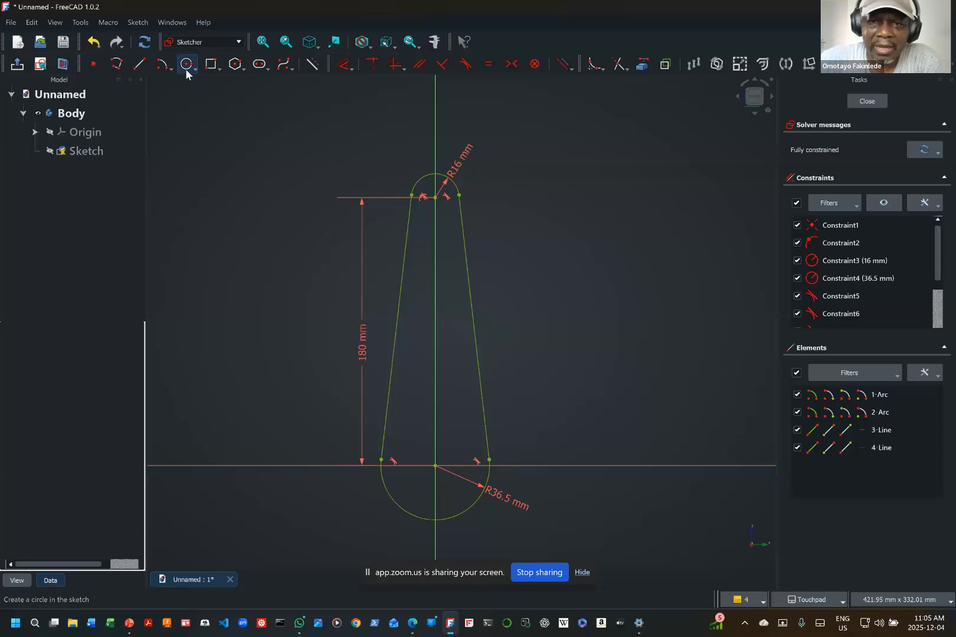
pyautogui.click(435, 197)
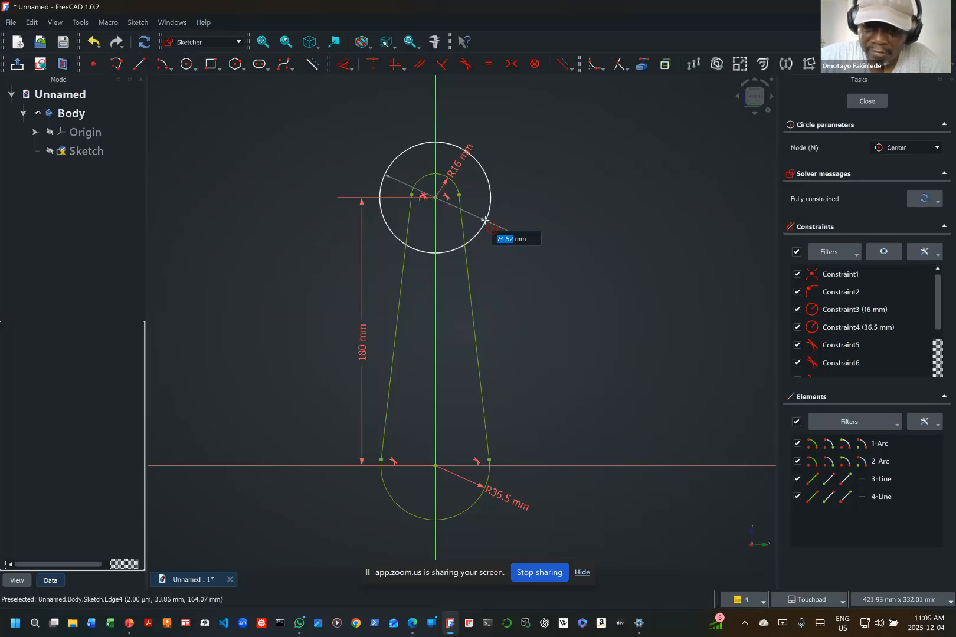
pyautogui.write('10')
pyautogui.press('Return')
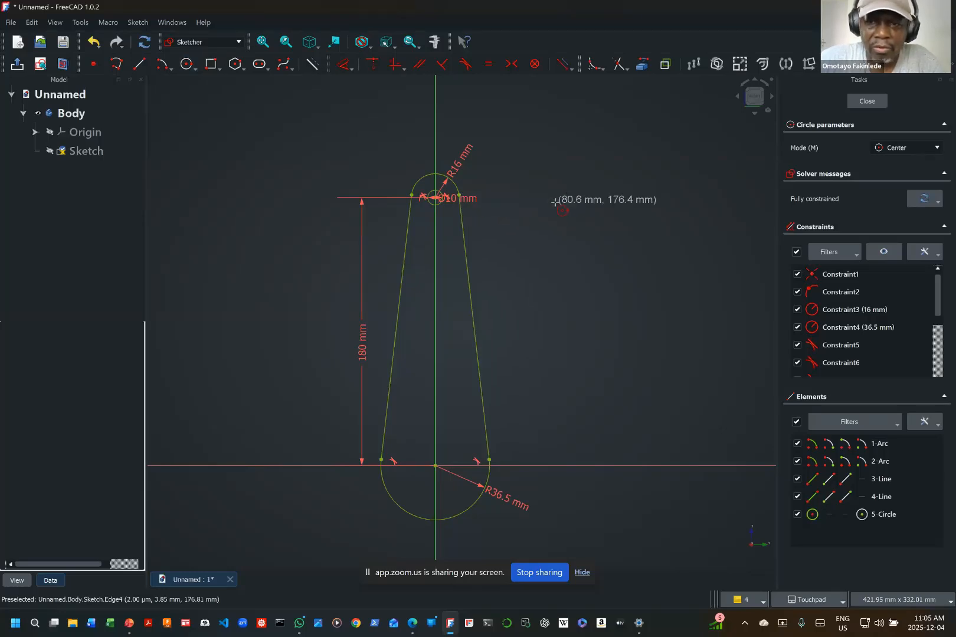
pyautogui.press('Escape')
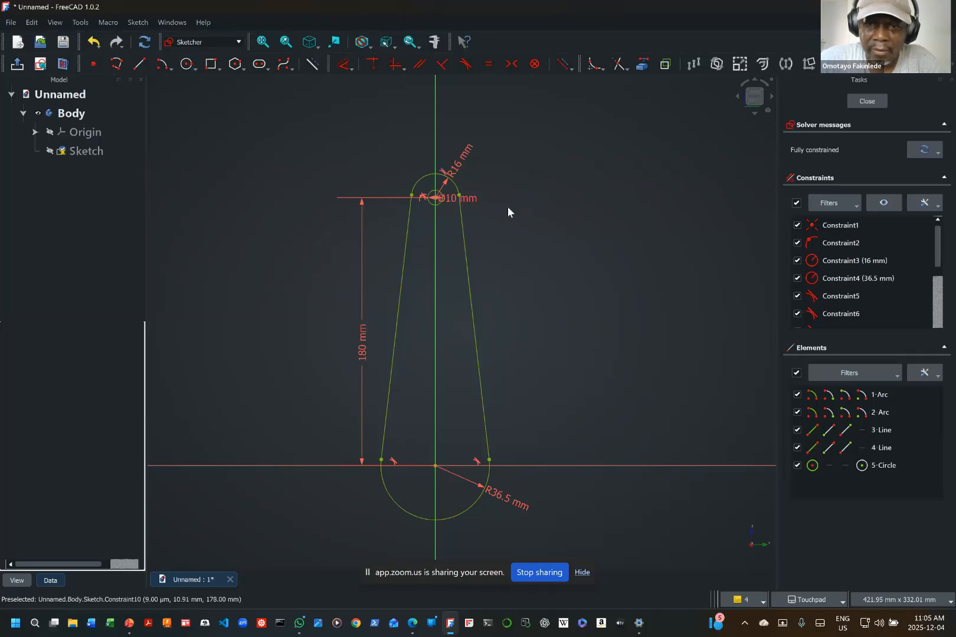
pyautogui.moveTo(458, 198)
pyautogui.mouseDown()
pyautogui.moveTo(536, 203)
pyautogui.moveTo(528, 200)
pyautogui.mouseUp()
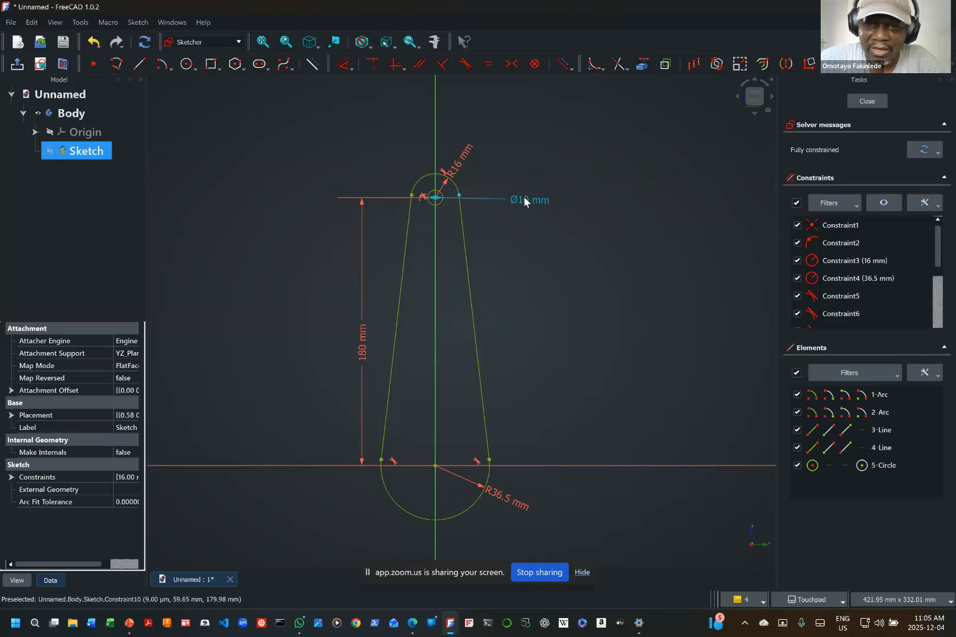
pyautogui.rightClick(524, 201)
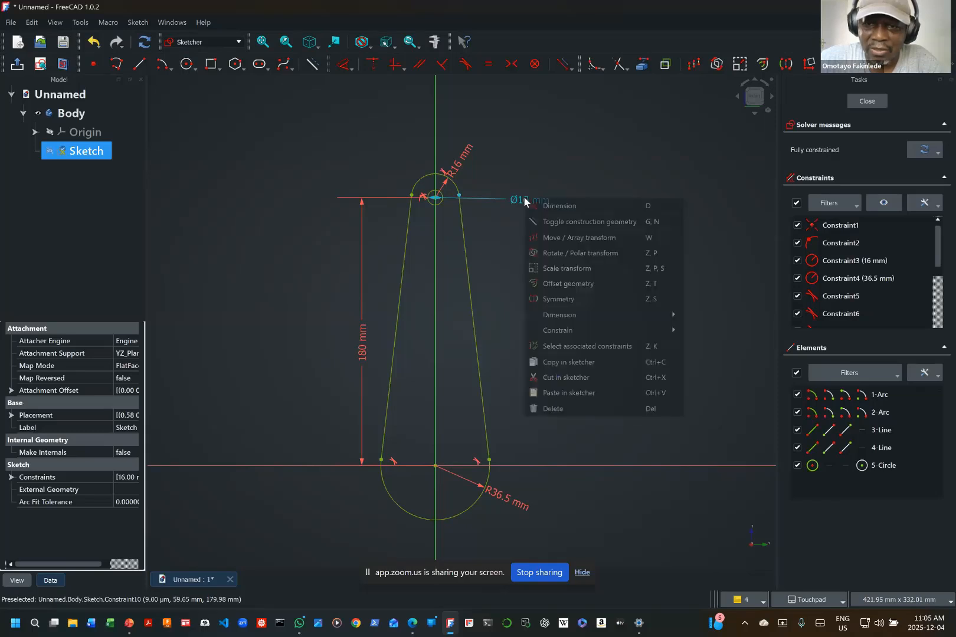
pyautogui.click(554, 206)
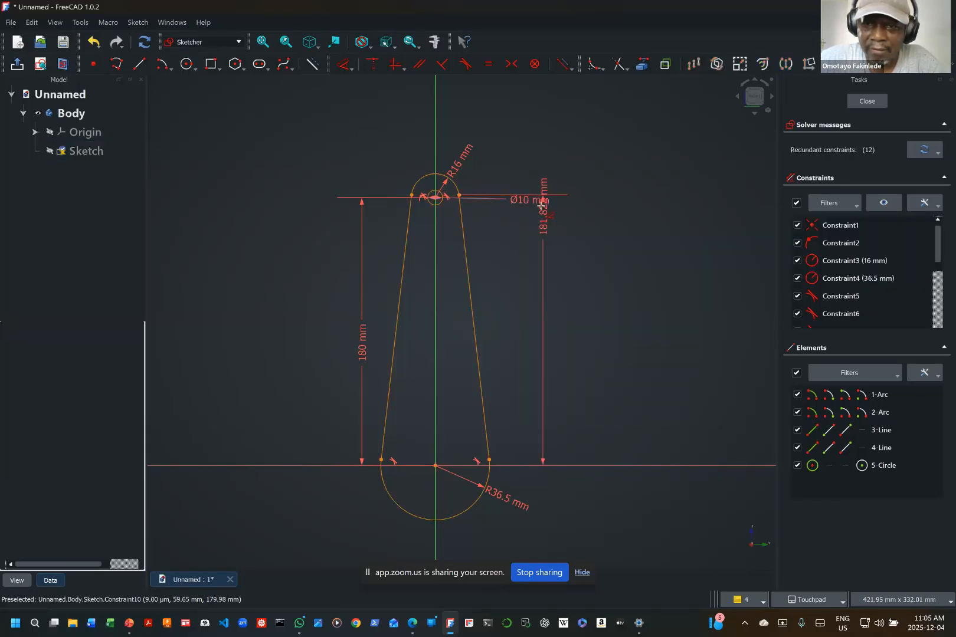
pyautogui.press('Escape')
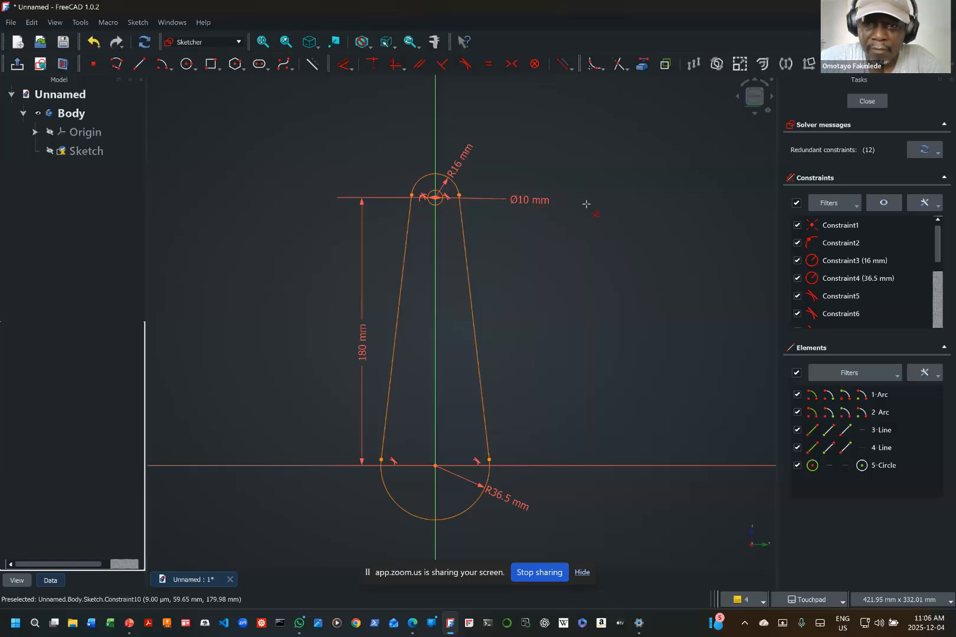
pyautogui.press('Escape')
# Step: Set the diameter of the circle inside the upper arc to 20 mm
pyautogui.doubleClick(522, 205)
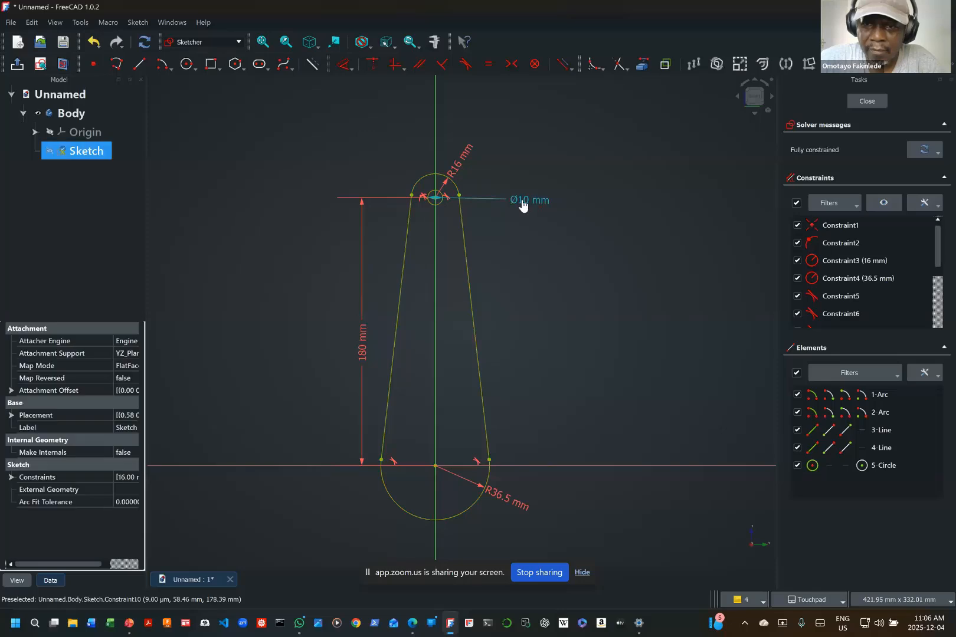
pyautogui.write('20')
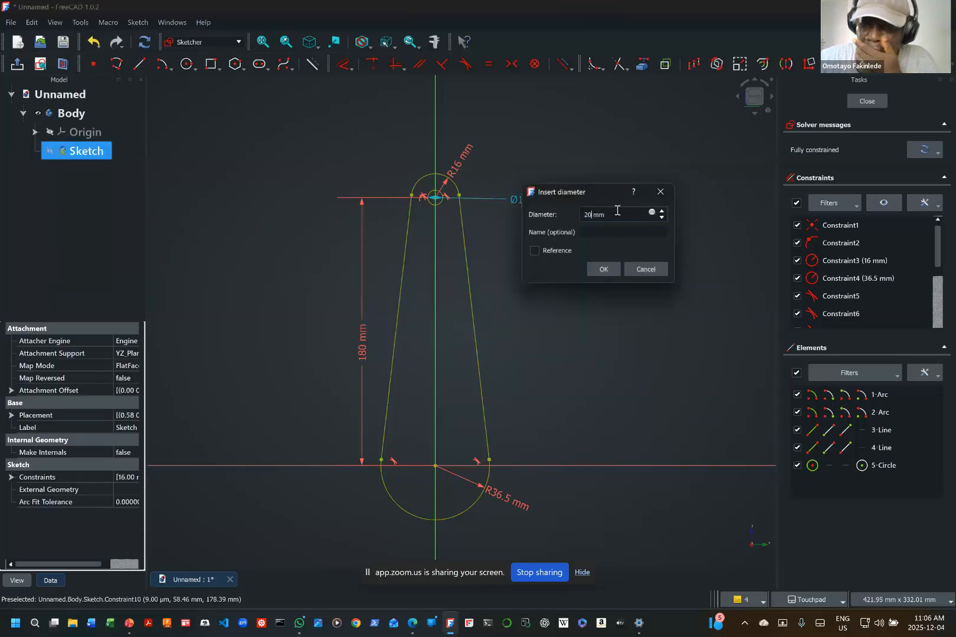
pyautogui.write('0')
pyautogui.press('Return')
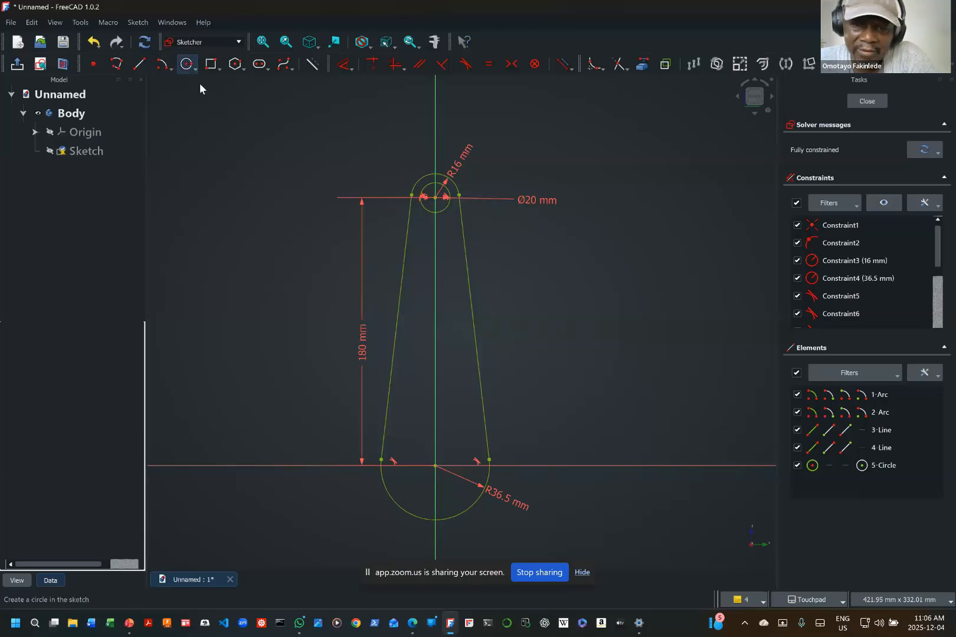
# Step: Draw a 50 mm diameter circle centred on the lower arc's centre at the origin
pyautogui.click(188, 65)
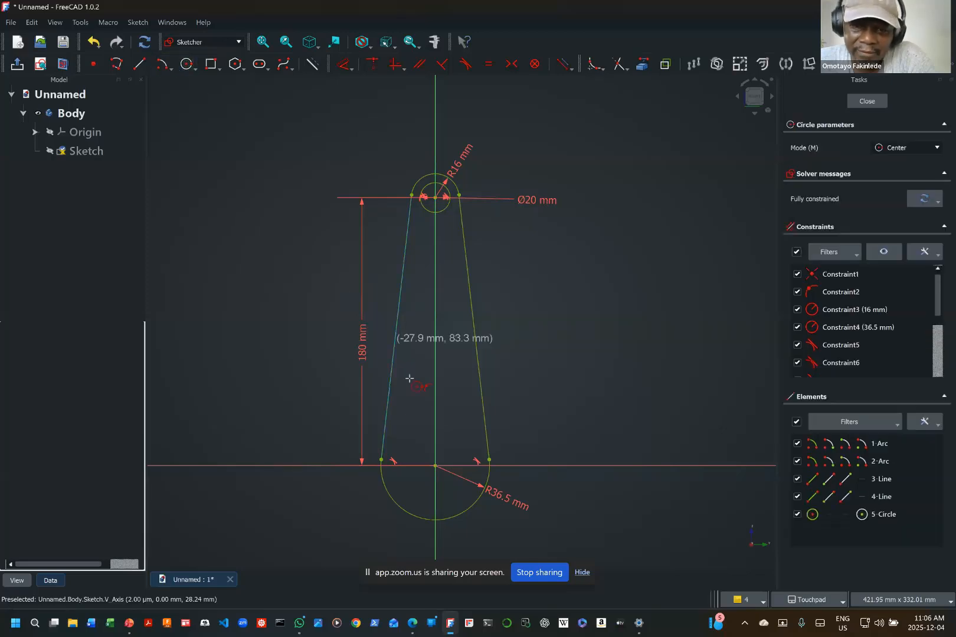
pyautogui.click(435, 466)
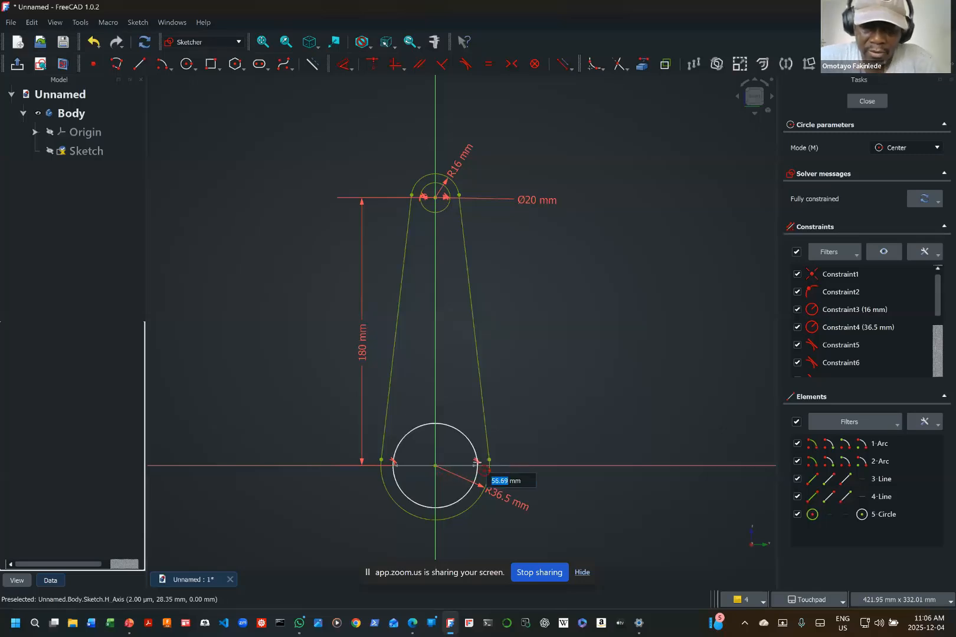
pyautogui.write('50')
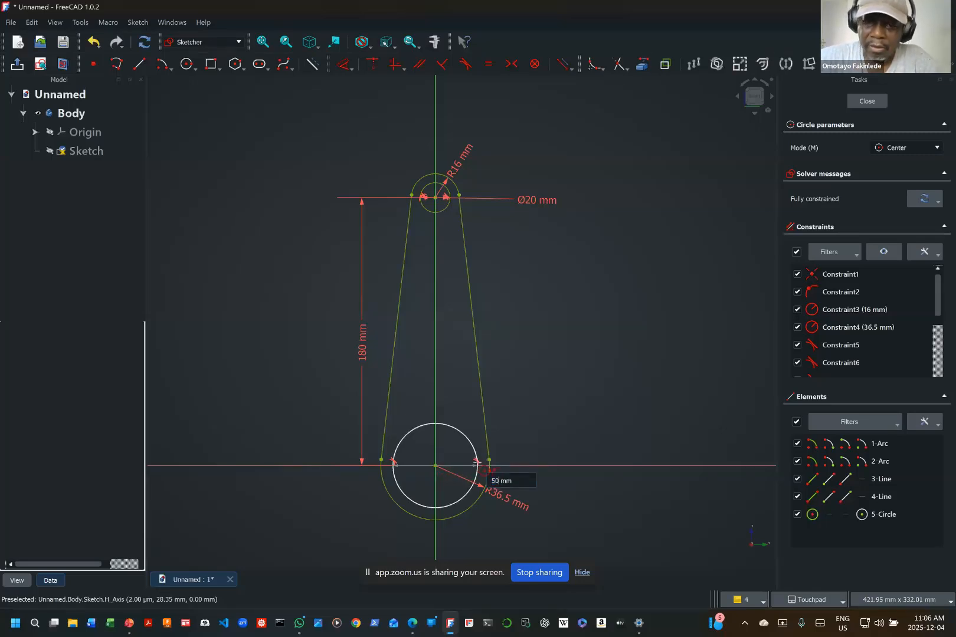
pyautogui.press('Return')
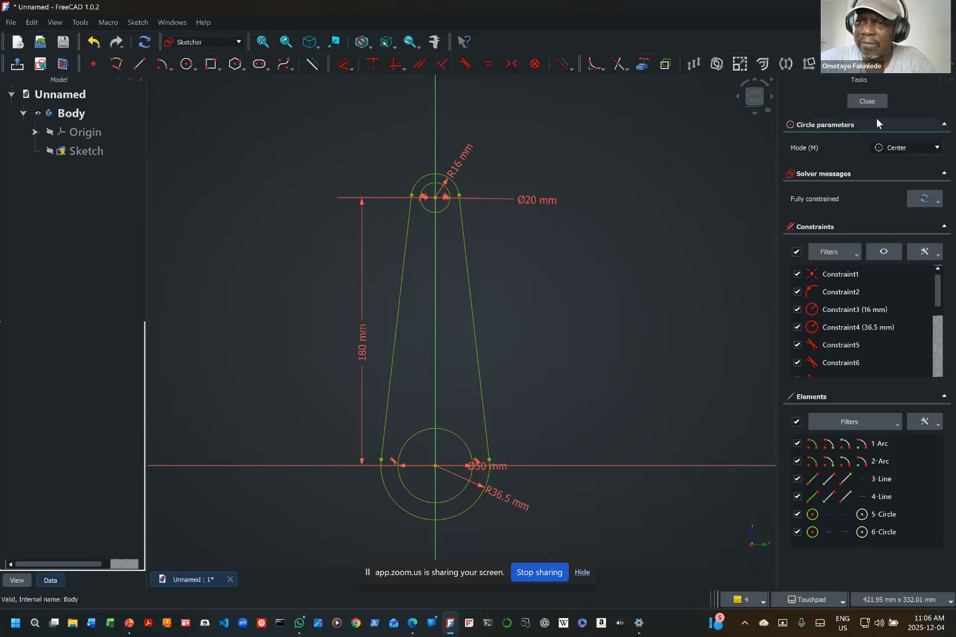
# Step: Close the sketch and fit the whole profile in the 3D view
pyautogui.click(867, 101)
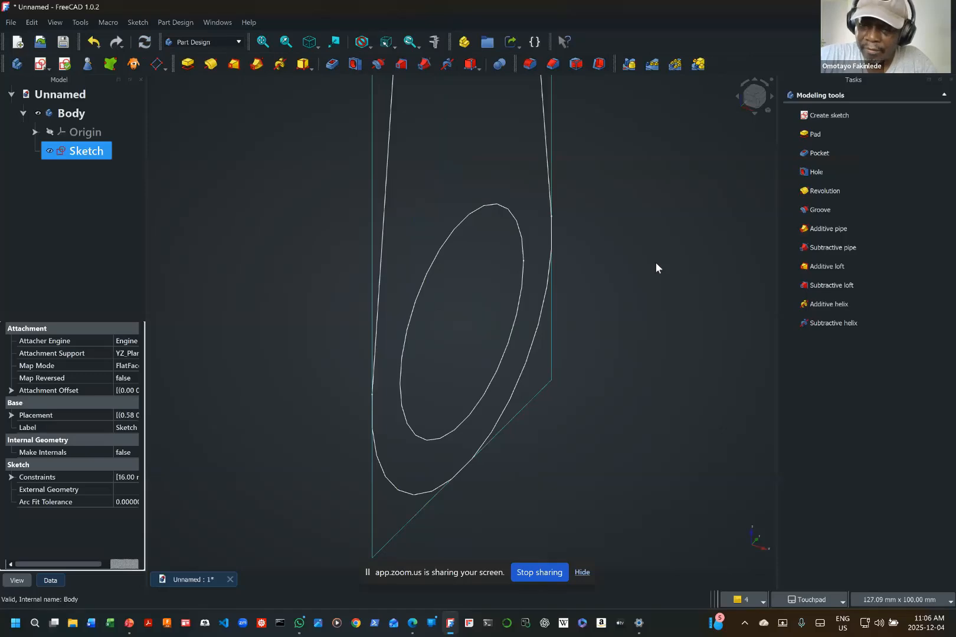
pyautogui.press('v')
pyautogui.press('f')
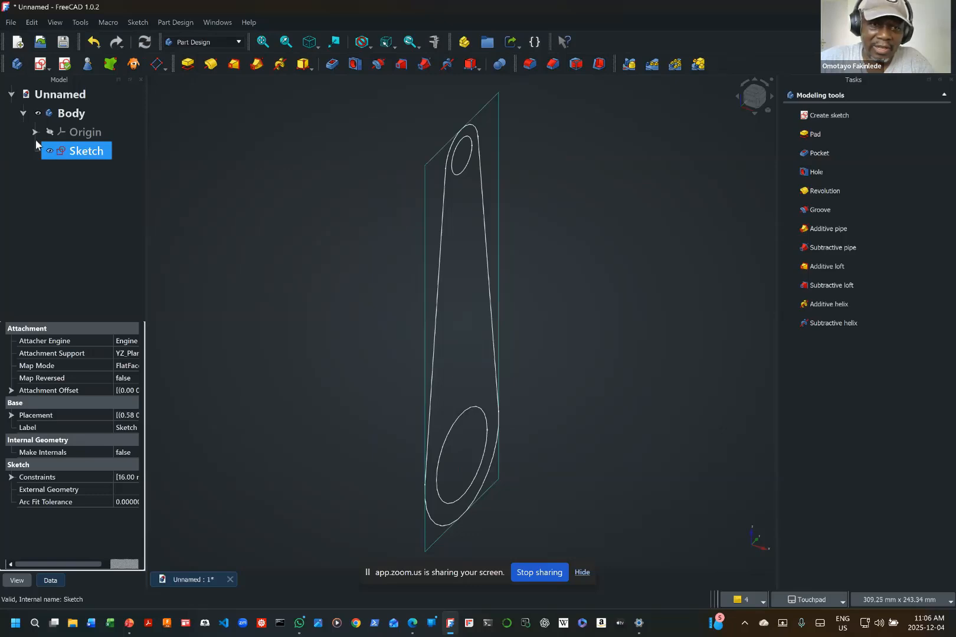
# Step: Pad the link profile to a length of 20 mm, symmetric to the sketch plane
pyautogui.click(188, 65)
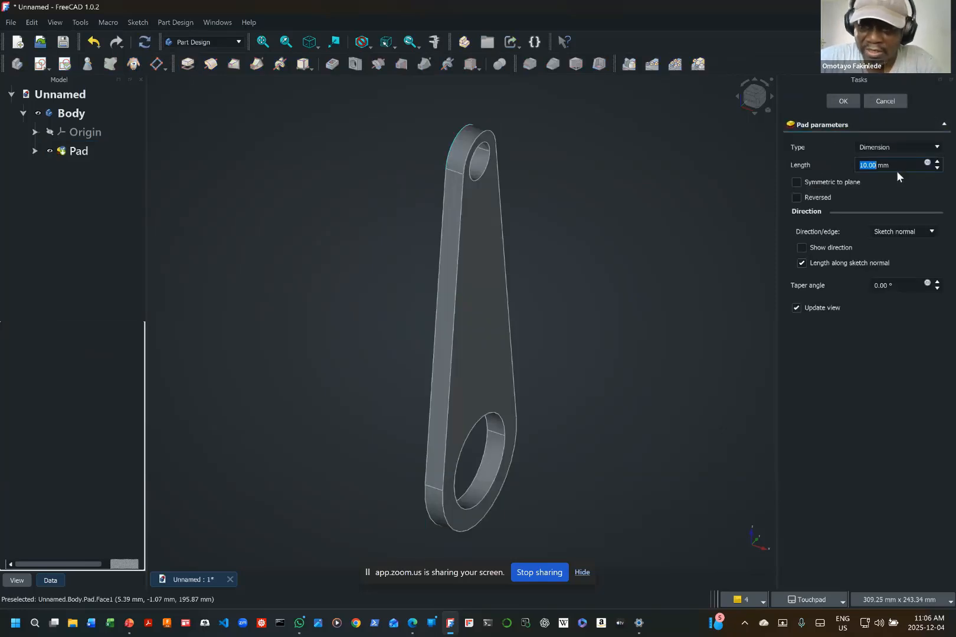
pyautogui.write('20')
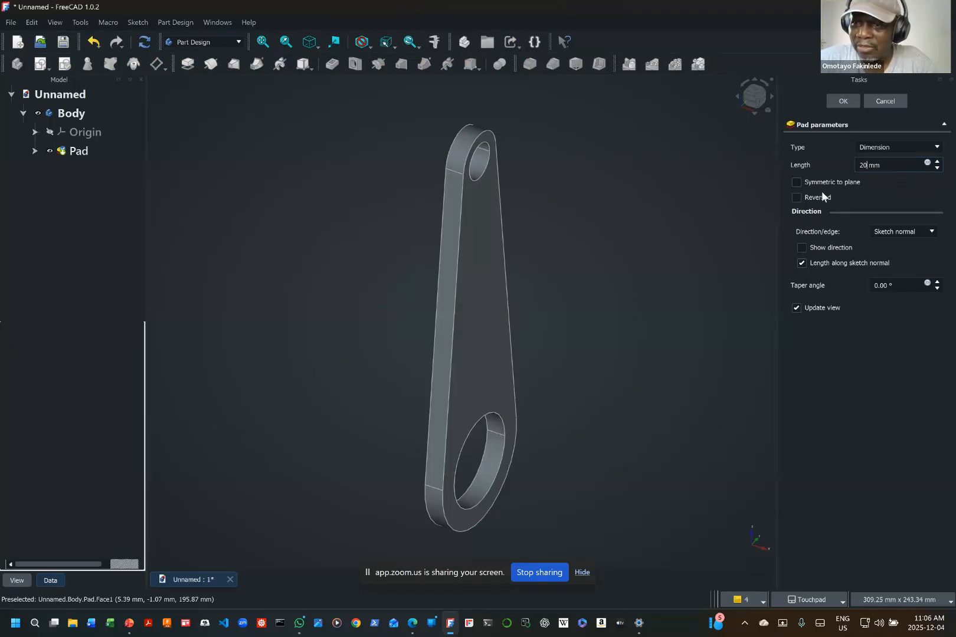
pyautogui.click(800, 181)
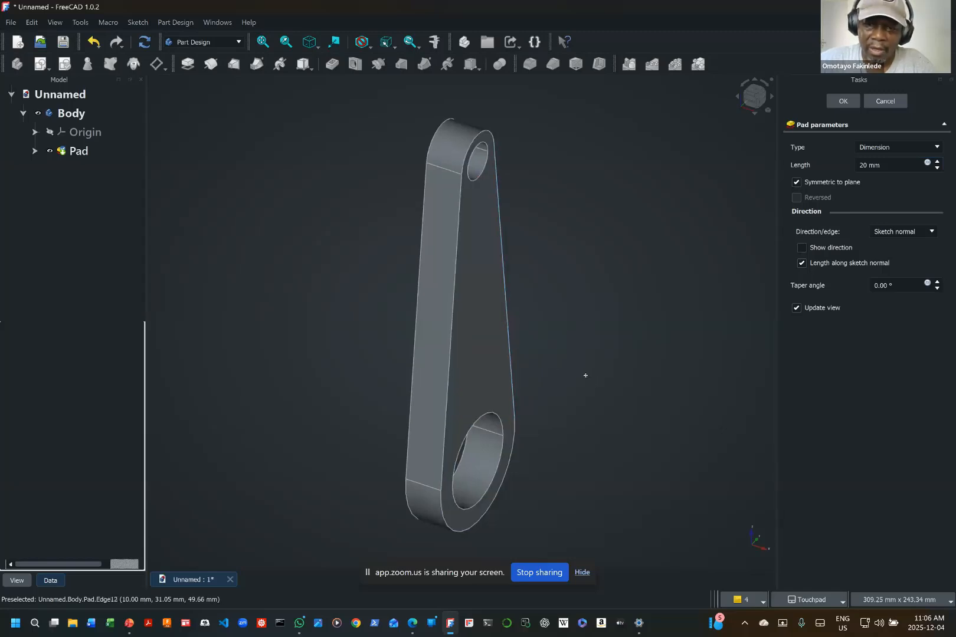
pyautogui.keyDown('shift'); pyautogui.moveTo(586, 375); pyautogui.dragTo(541, 382, button='middle'); pyautogui.keyUp('shift')
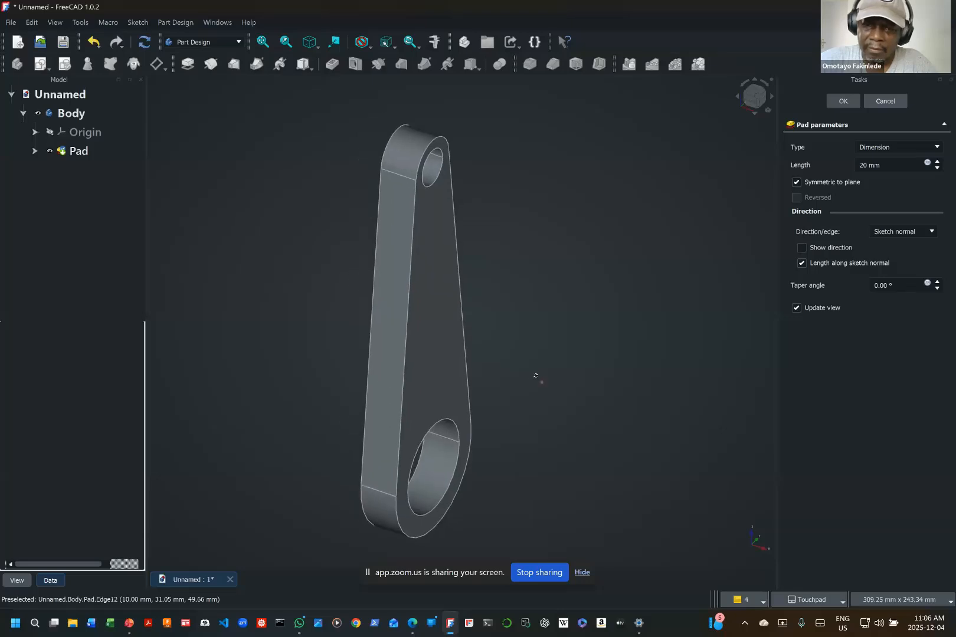
pyautogui.keyDown('shift'); pyautogui.moveTo(535, 376); pyautogui.dragTo(417, 350); pyautogui.keyUp('shift')
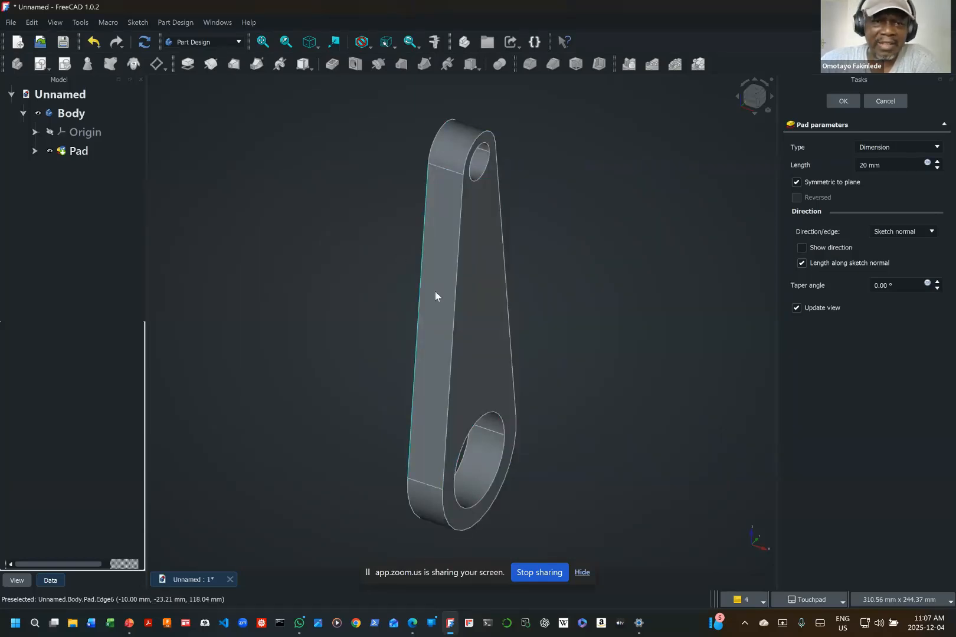
# Step: Reopen the pad's underlying sketch for editing
pyautogui.click(34, 152)
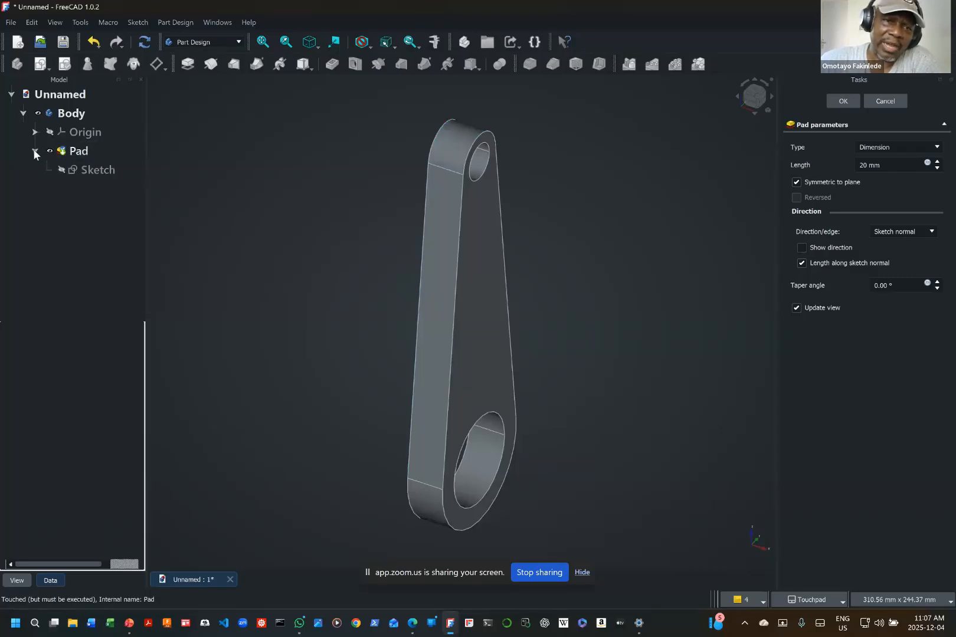
pyautogui.click(97, 175)
pyautogui.rightClick(98, 176)
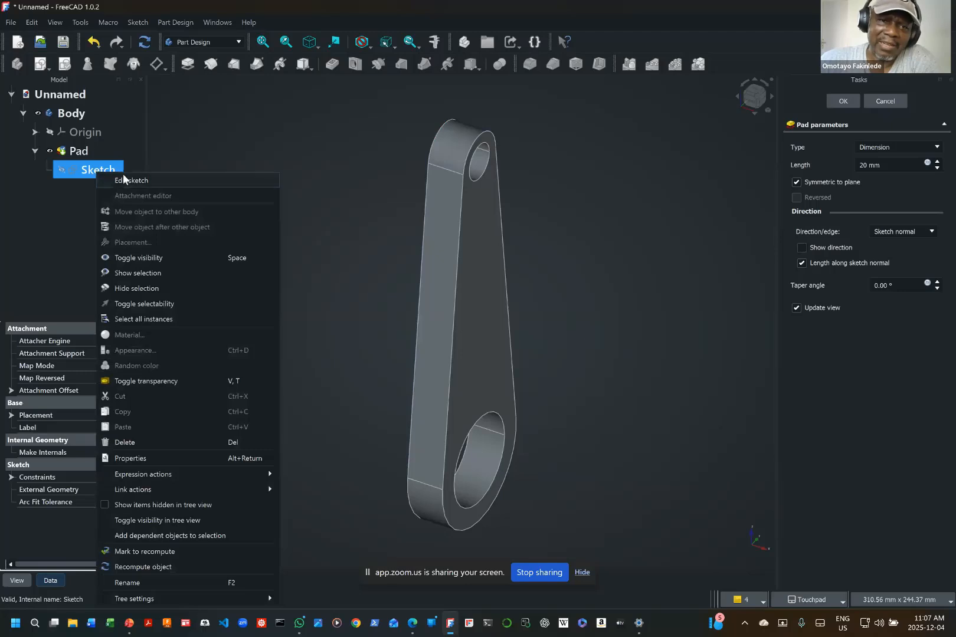
pyautogui.click(126, 179)
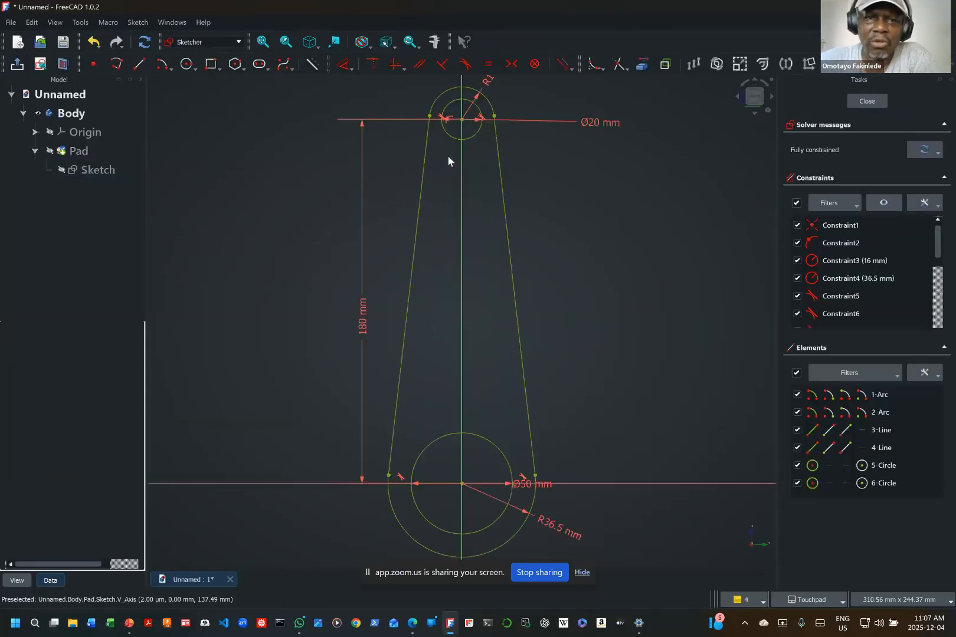
# Step: Draw an upward-bulging arc of about 12 mm radius inside the profile, centred on the vertical axis about 148 mm above the origin
pyautogui.click(190, 71)
pyautogui.click(164, 66)
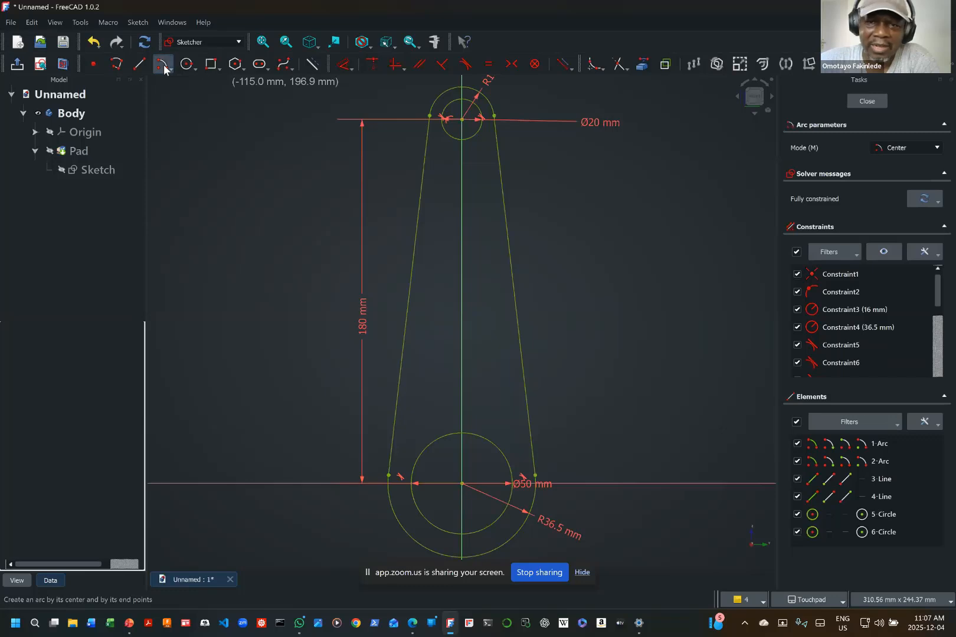
pyautogui.click(461, 184)
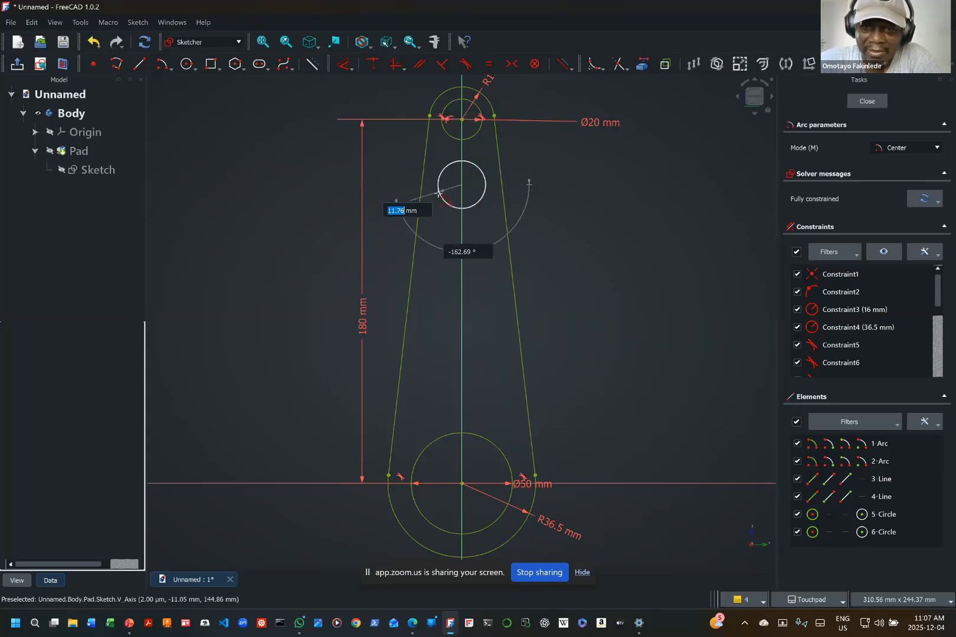
pyautogui.click(439, 197)
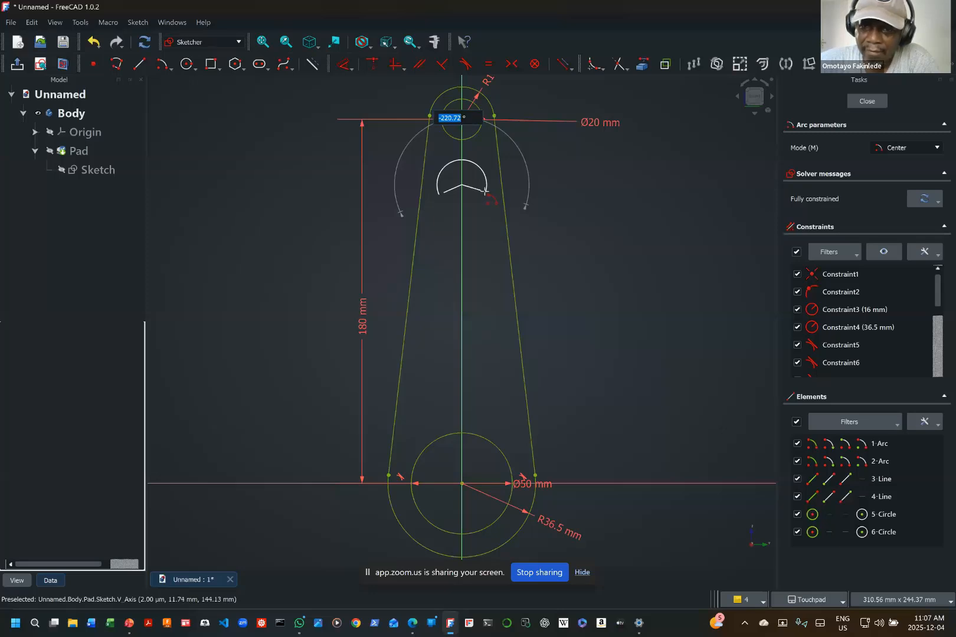
pyautogui.click(485, 194)
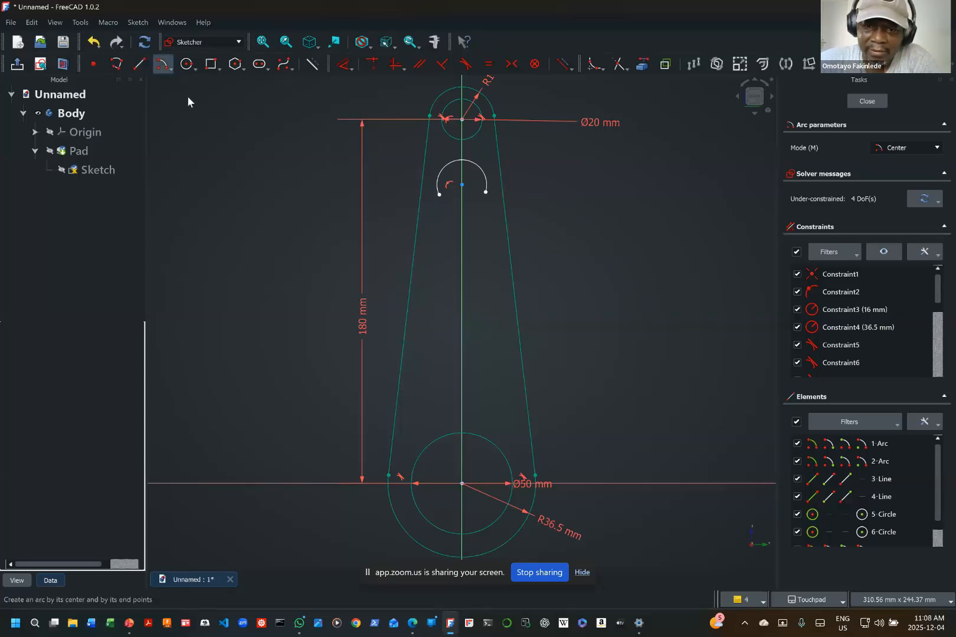
# Step: Draw a downward-bulging arc of about 18.5 mm radius, centred on the vertical axis about 62 mm above the origin
pyautogui.click(461, 357)
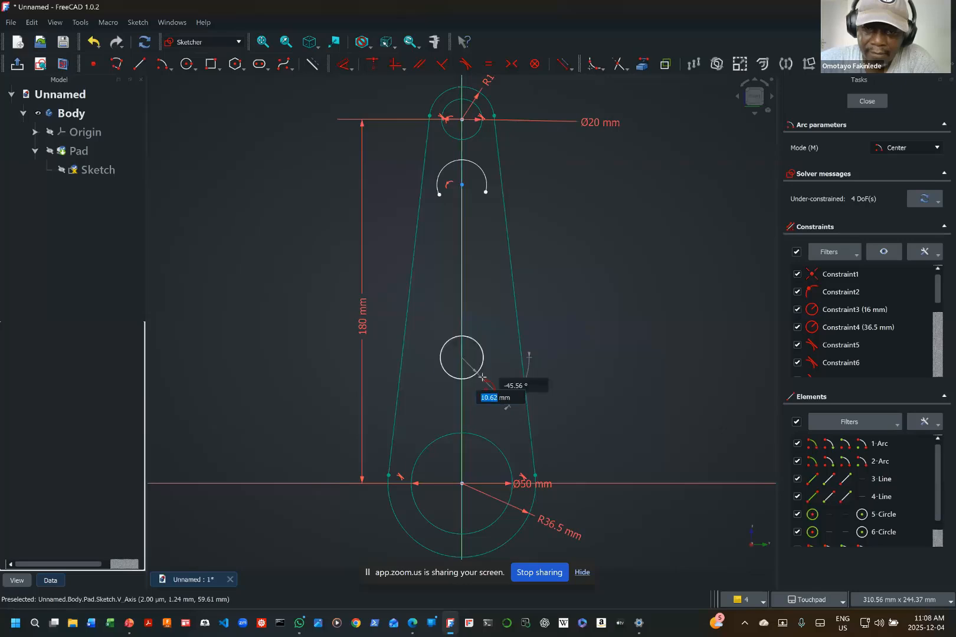
pyautogui.click(496, 343)
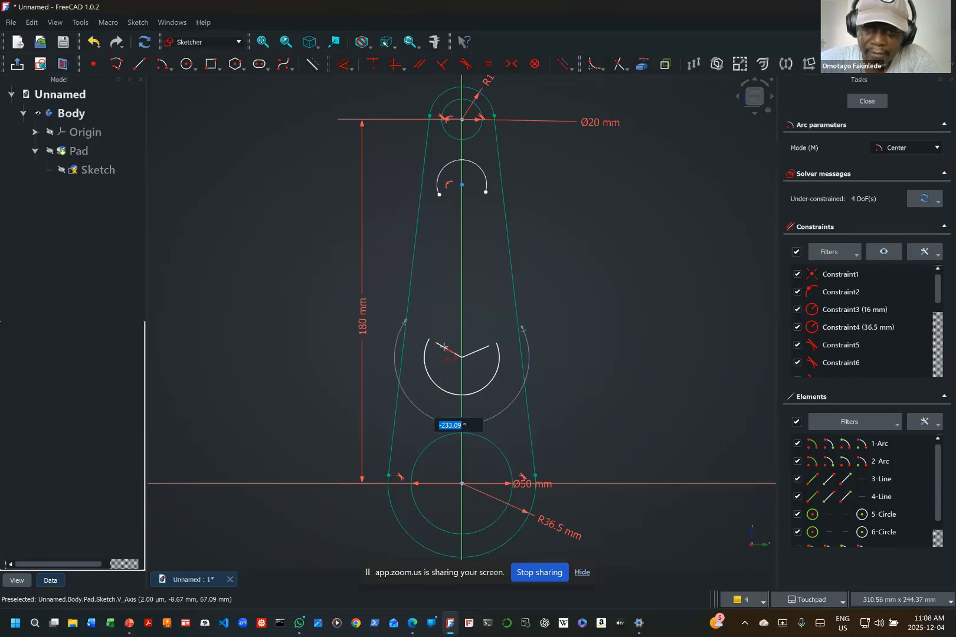
pyautogui.click(443, 345)
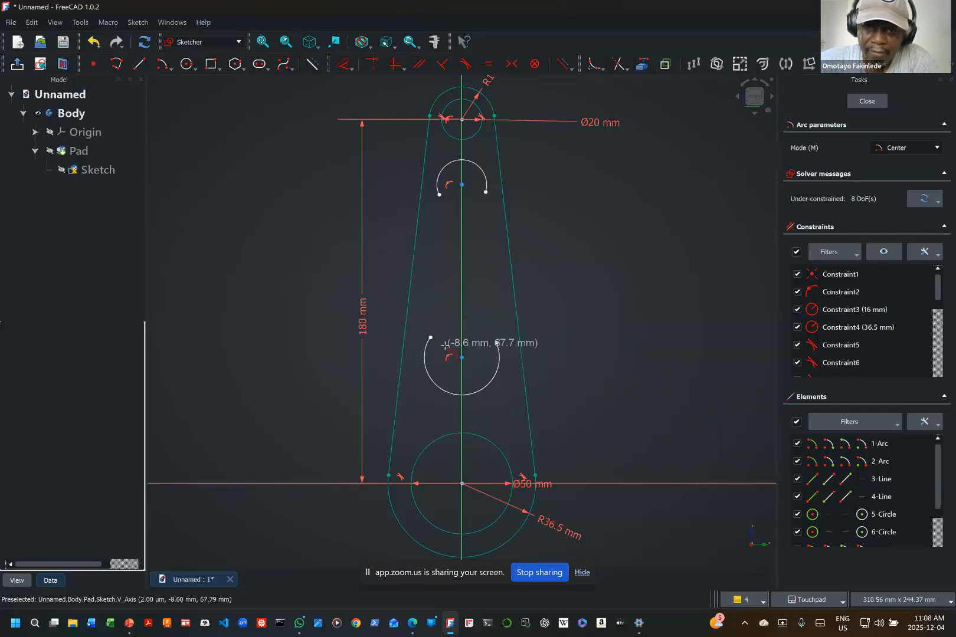
pyautogui.press('Escape')
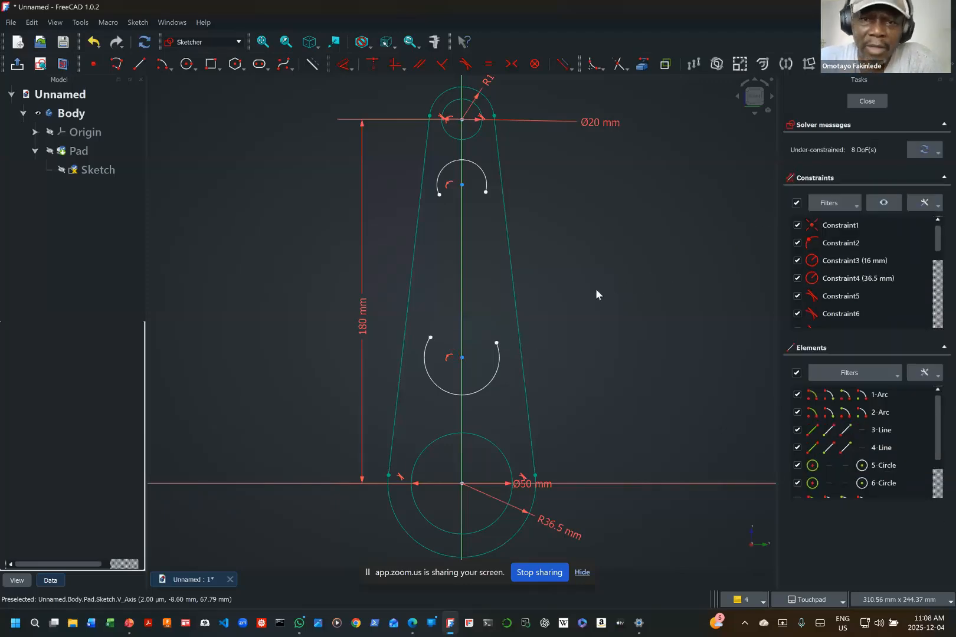
# Step: Connect the matching endpoints of the two inner arcs with a straight line on each side to close the slot
pyautogui.click(141, 64)
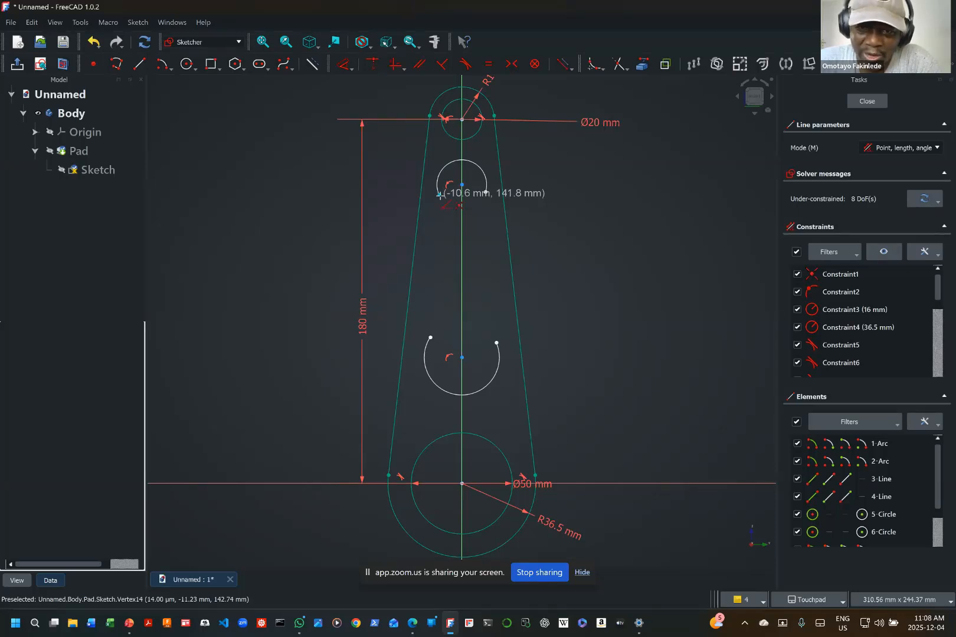
pyautogui.click(440, 195)
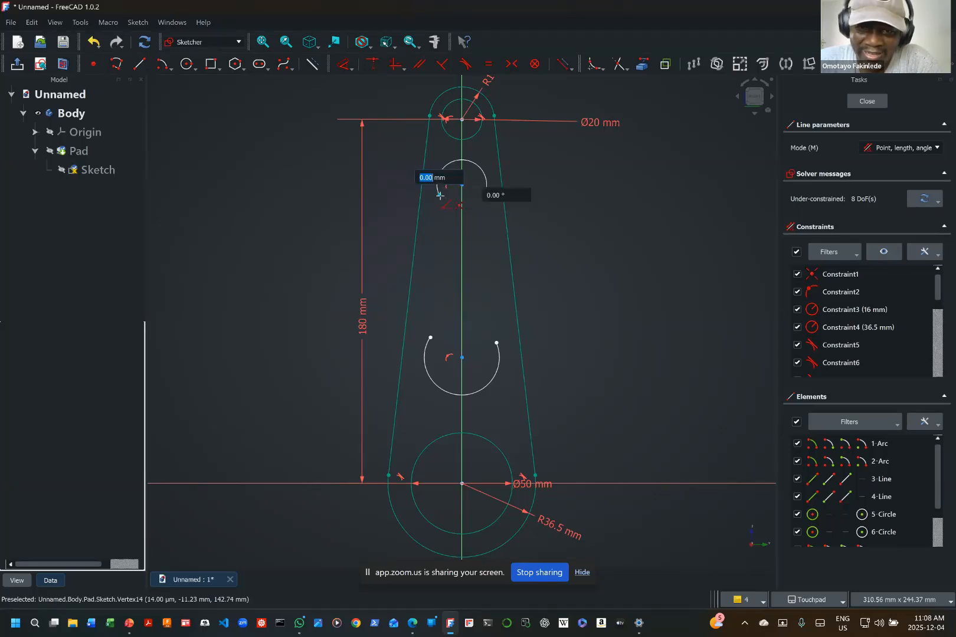
pyautogui.click(432, 339)
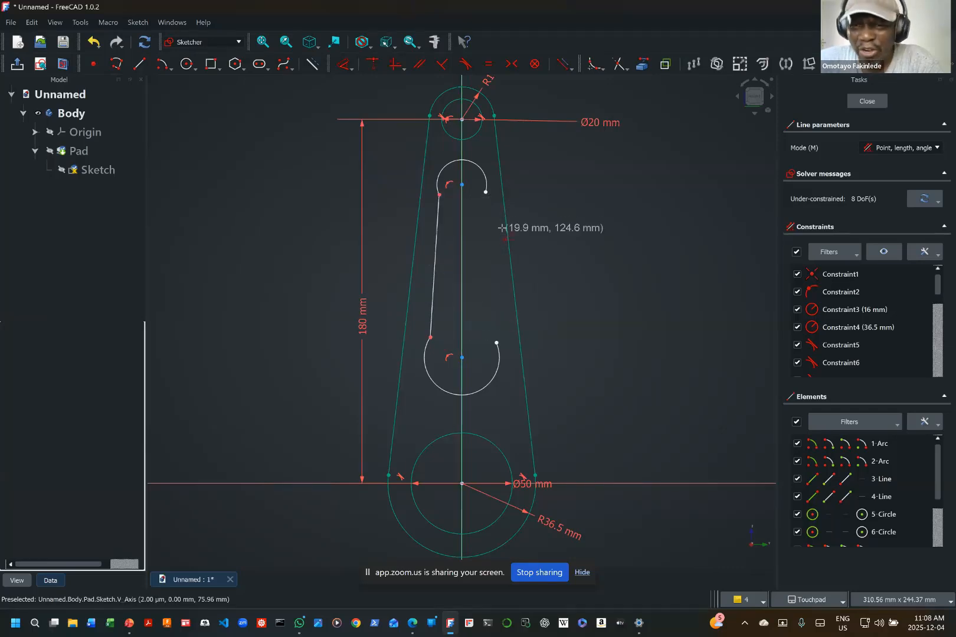
pyautogui.click(485, 192)
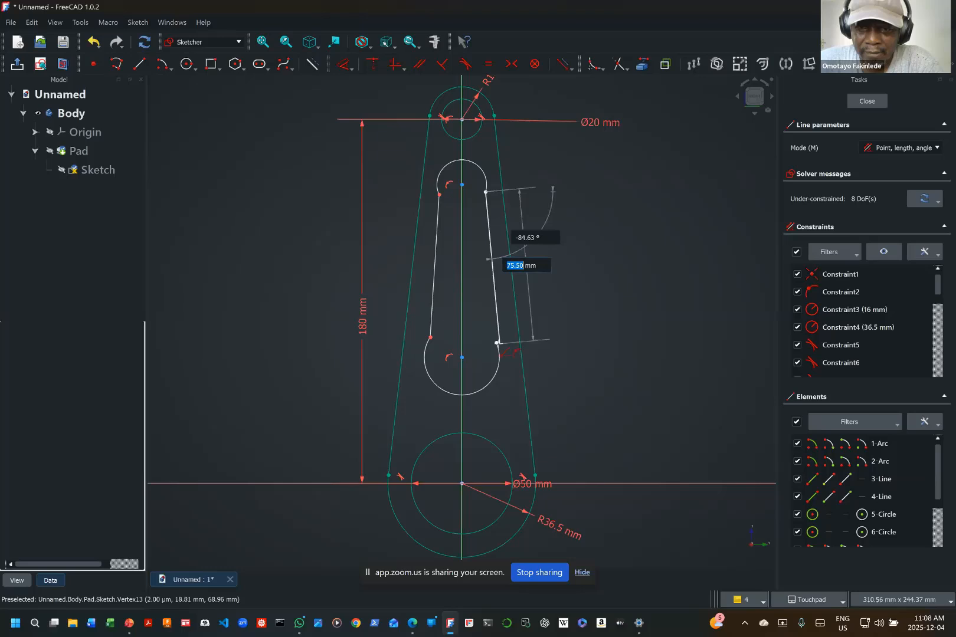
pyautogui.click(497, 342)
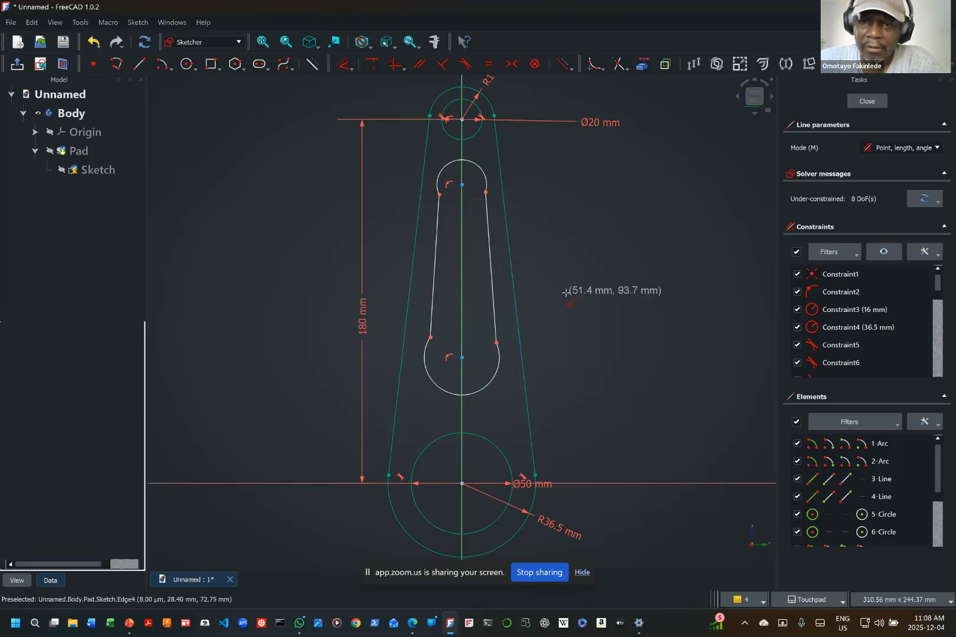
pyautogui.press('Escape')
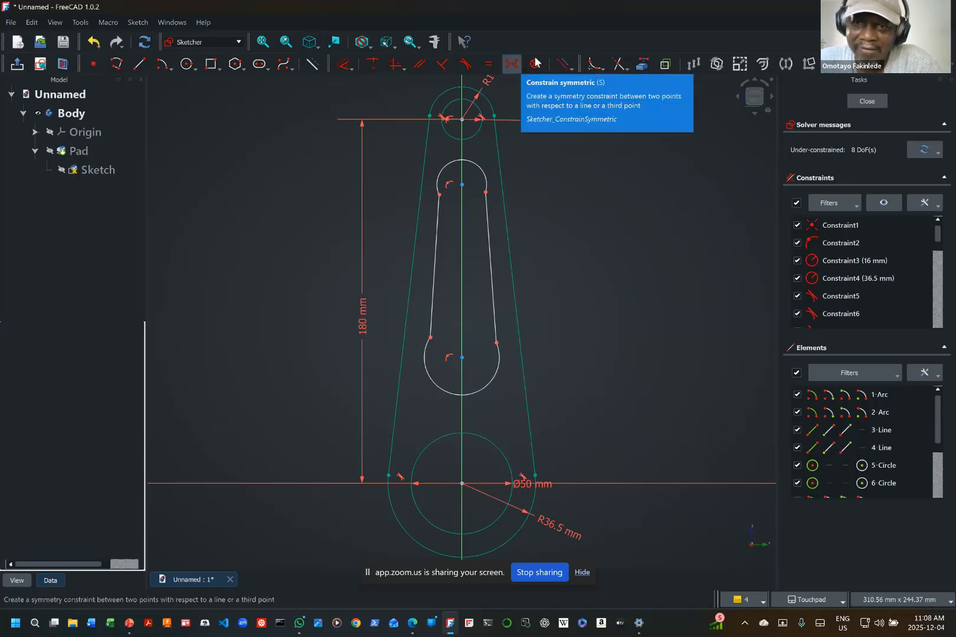
# Step: Make both side lines of the inner slot tangent to its lower arc
pyautogui.click(465, 65)
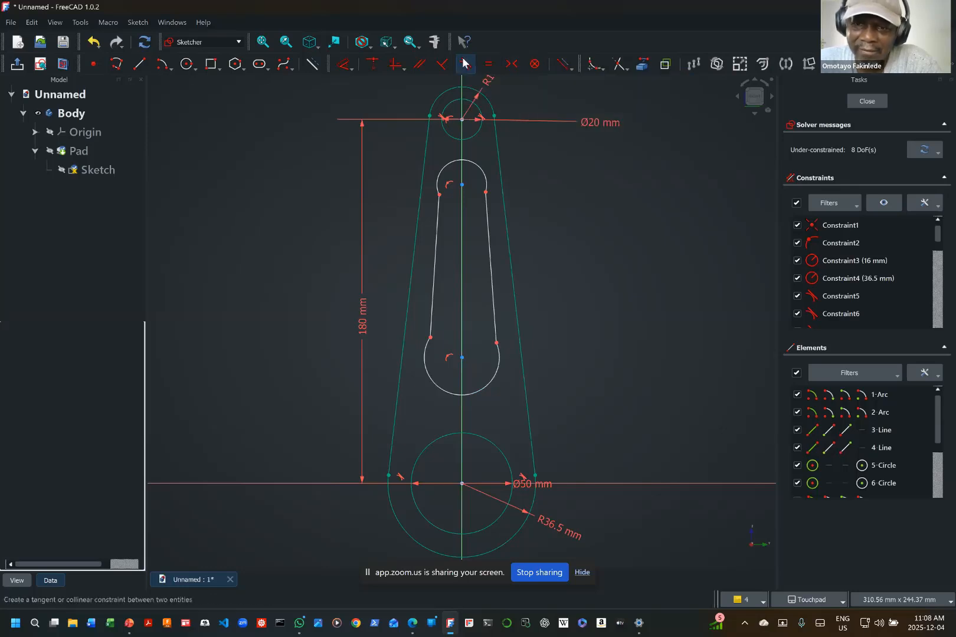
pyautogui.click(500, 361)
pyautogui.click(495, 324)
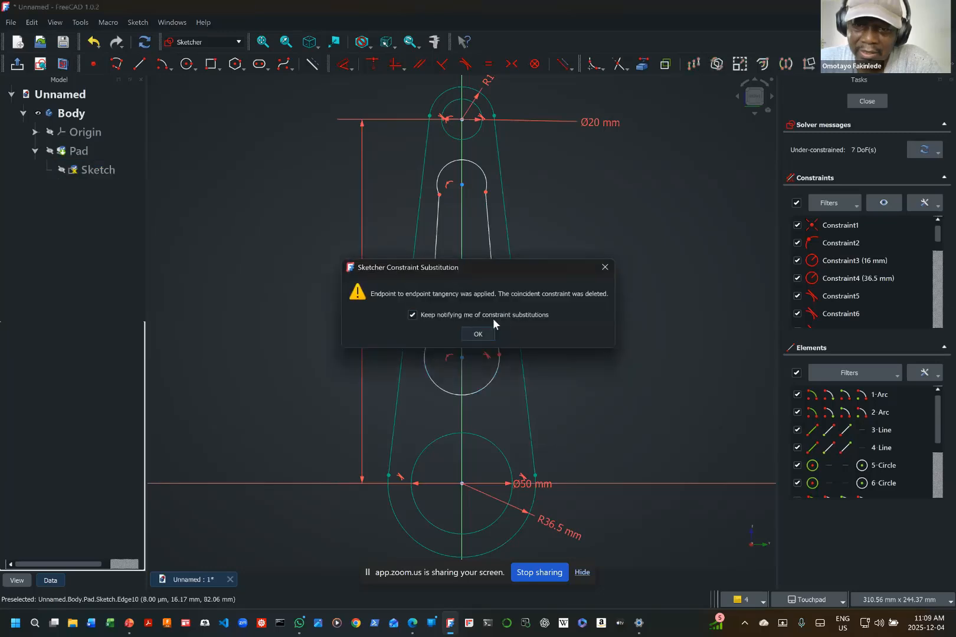
pyautogui.click(477, 335)
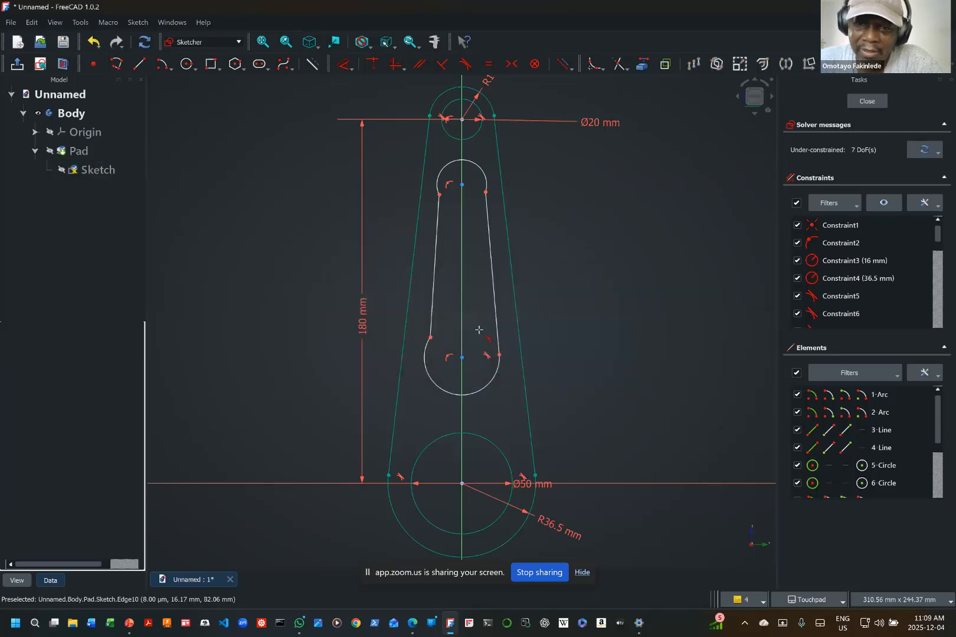
pyautogui.click(433, 314)
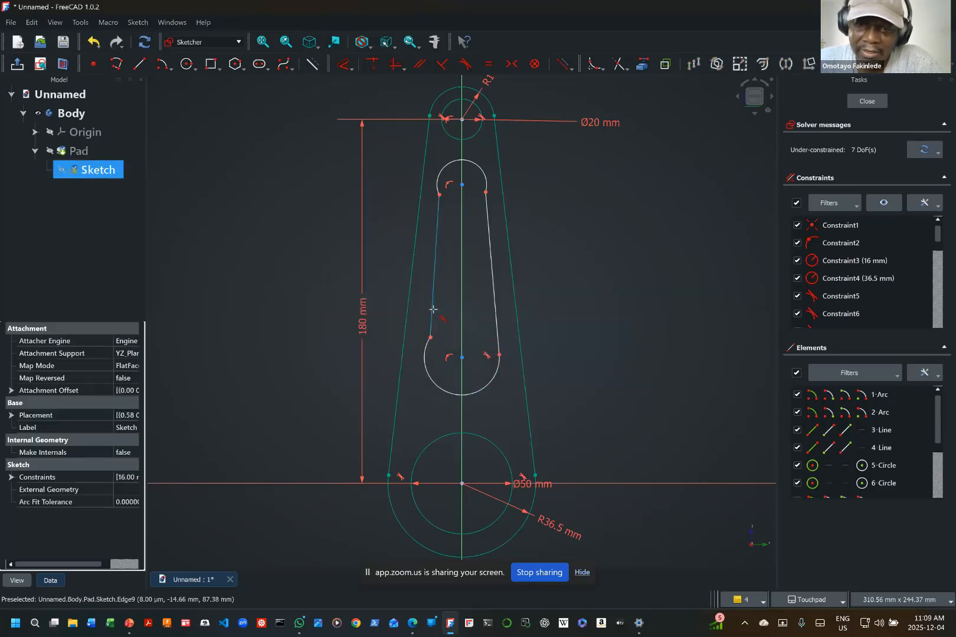
pyautogui.click(424, 353)
pyautogui.click(465, 338)
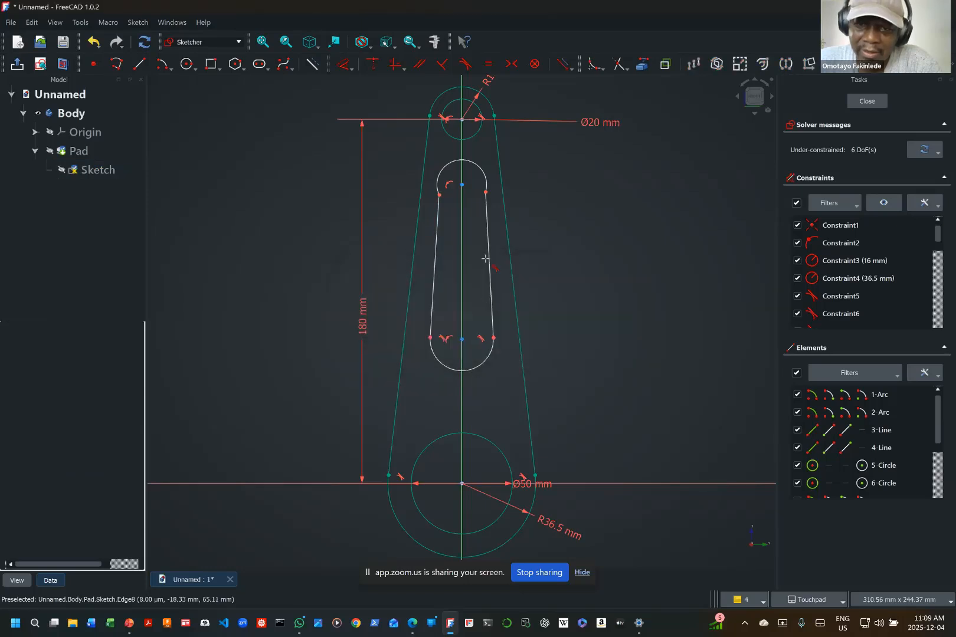
# Step: Make both side lines of the inner slot tangent to its upper arc
pyautogui.click(487, 177)
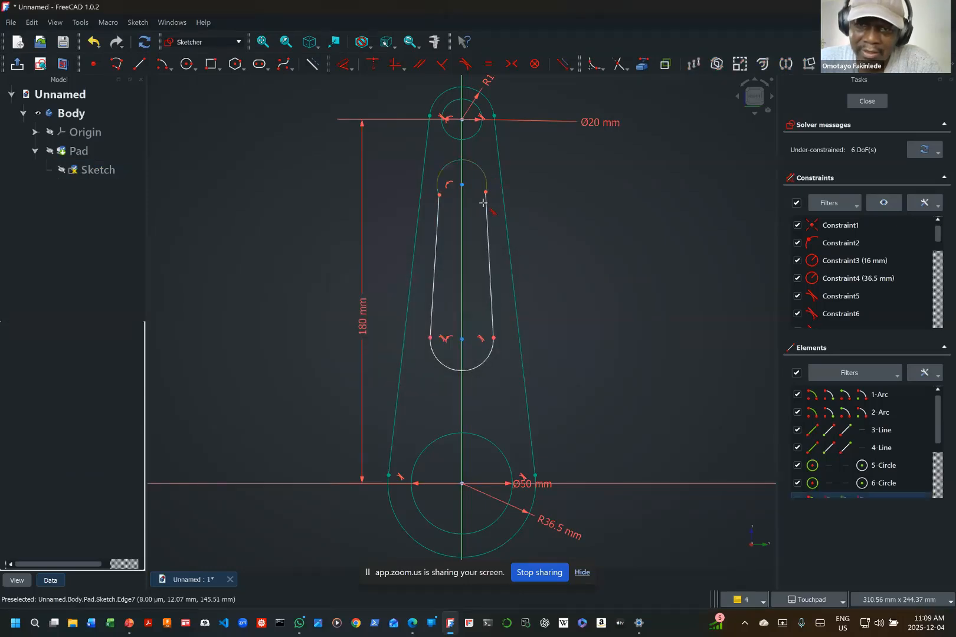
pyautogui.click(485, 222)
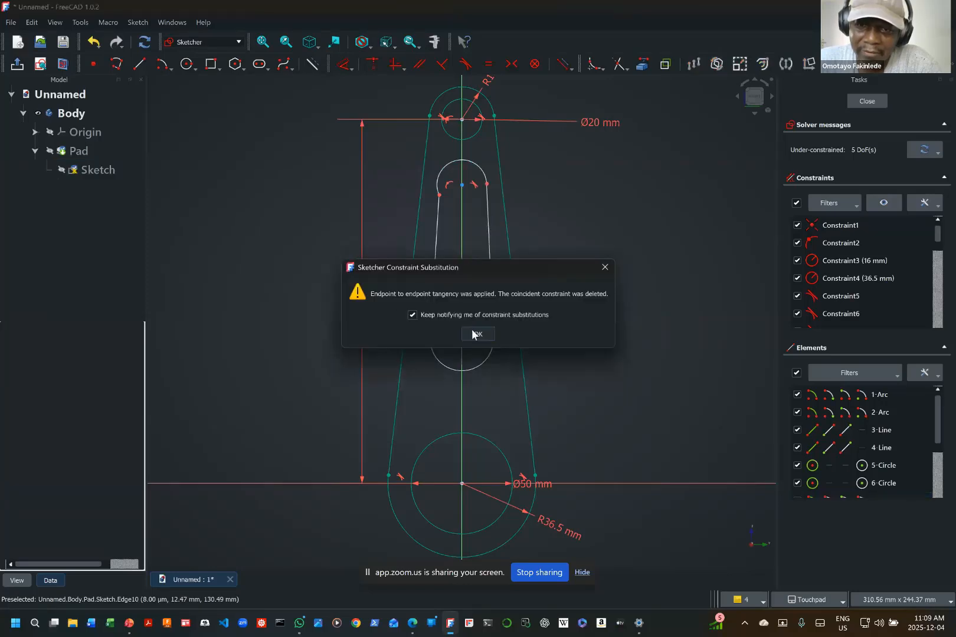
pyautogui.click(472, 335)
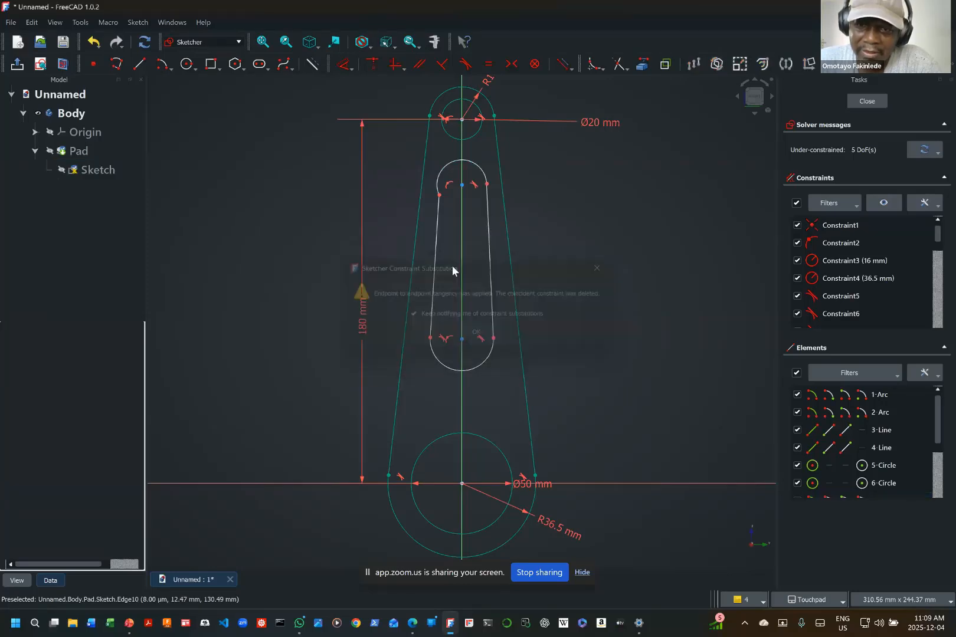
pyautogui.click(439, 217)
pyautogui.click(438, 177)
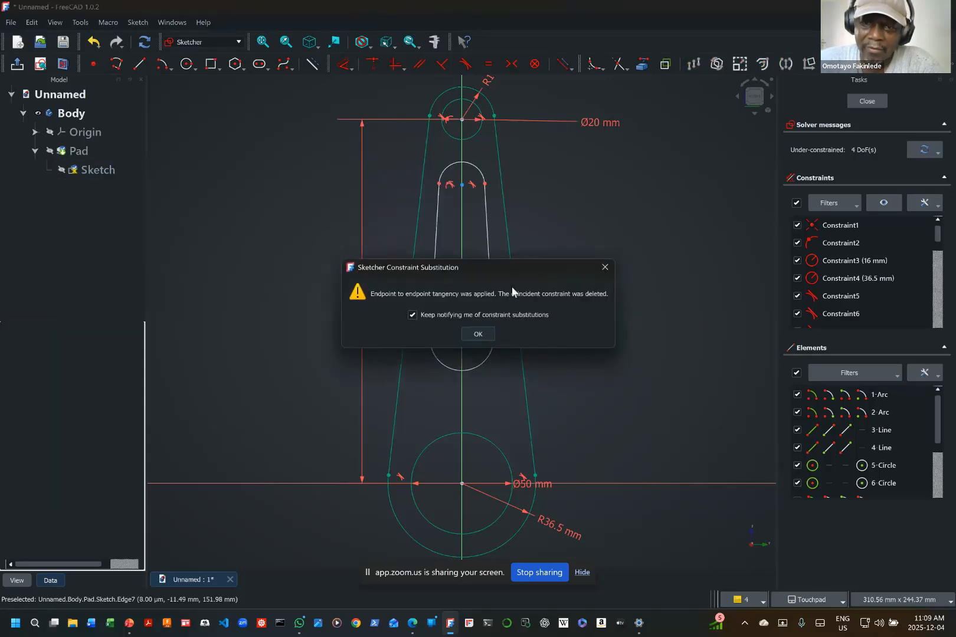
pyautogui.click(464, 336)
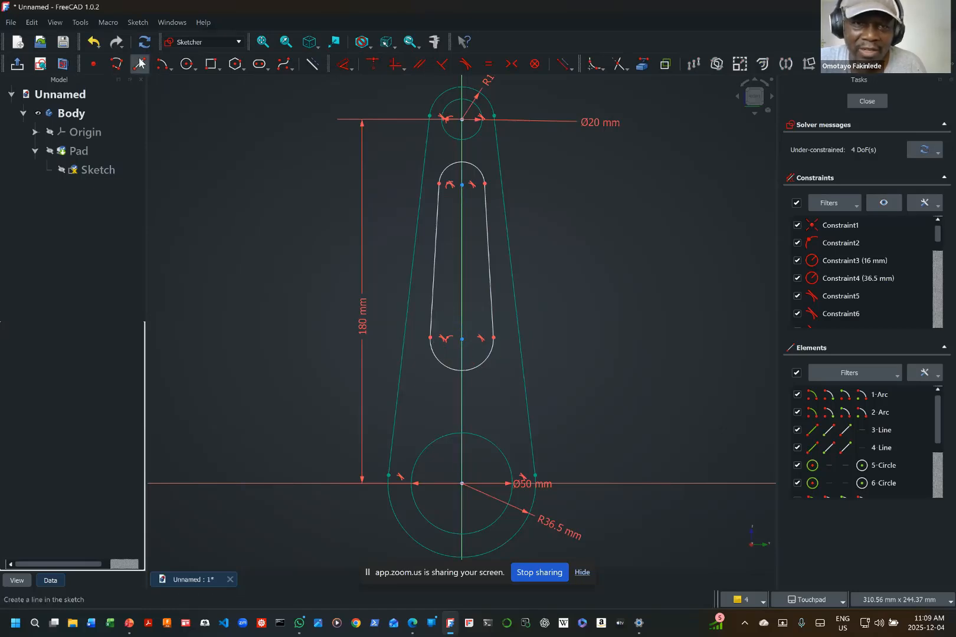
# Step: Constrain the radius of the inner slot's lower arc to 18 mm
pyautogui.click(352, 69)
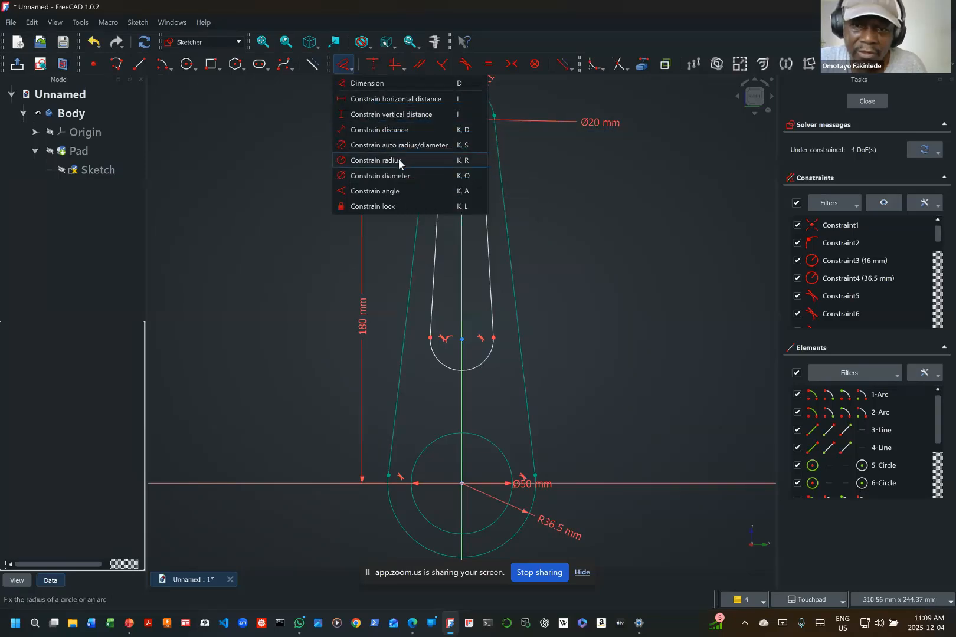
pyautogui.click(398, 159)
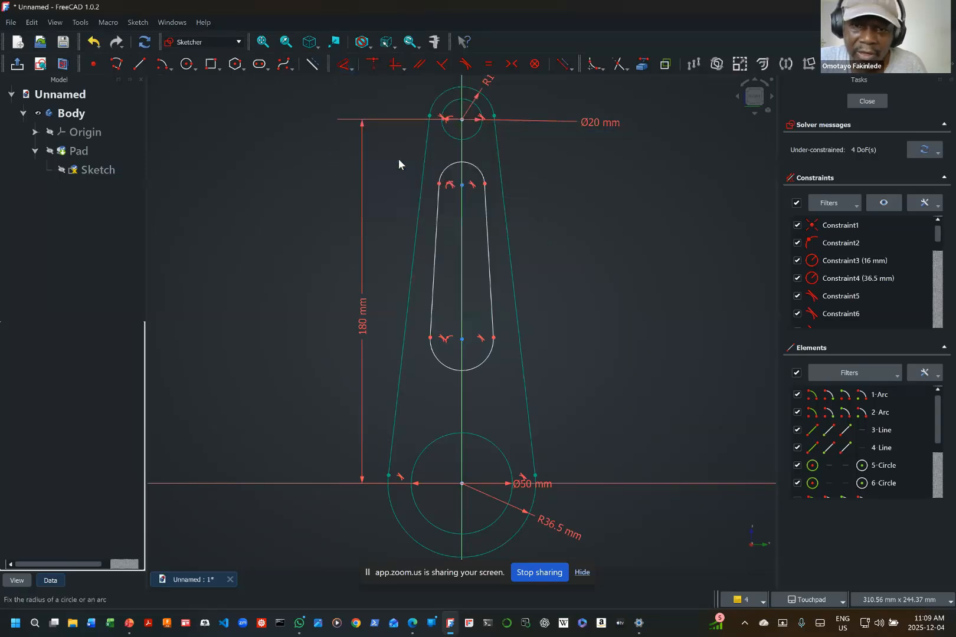
pyautogui.click(480, 365)
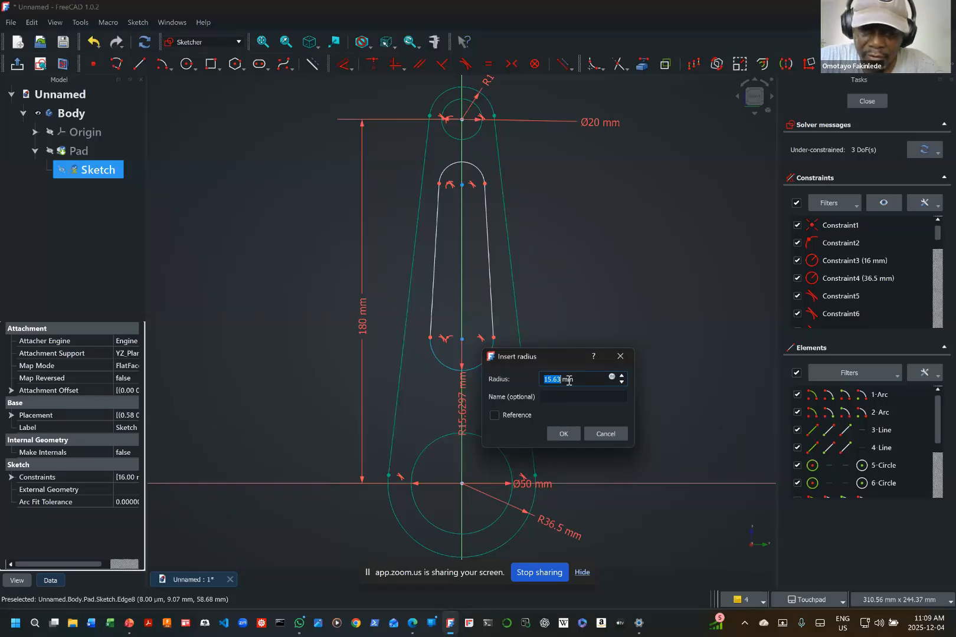
pyautogui.write('18')
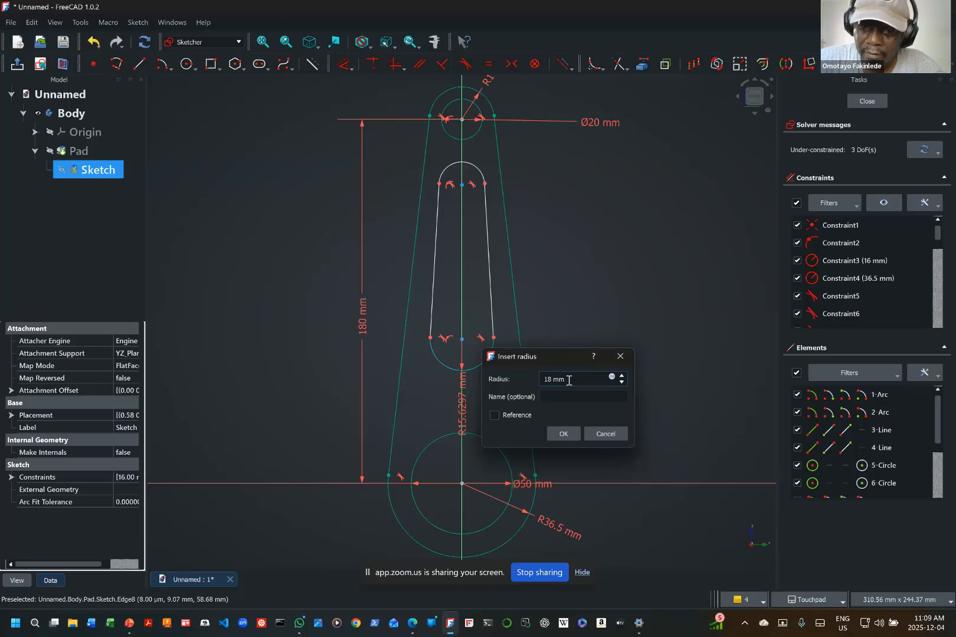
pyautogui.press('Return')
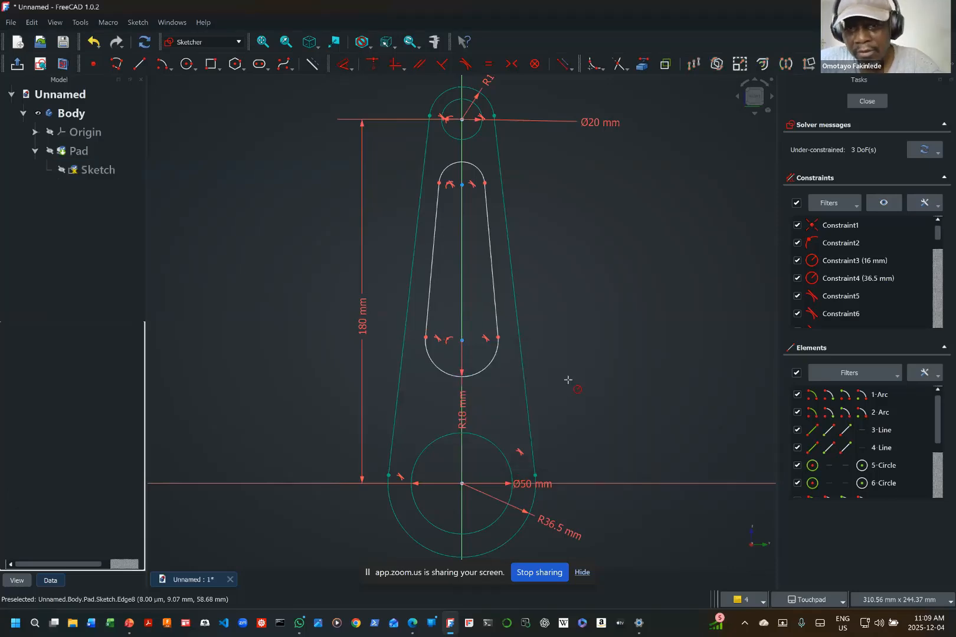
# Step: Constrain the radius of the inner slot's upper arc to 11 mm
pyautogui.click(485, 178)
pyautogui.press('k')
pyautogui.press('r')
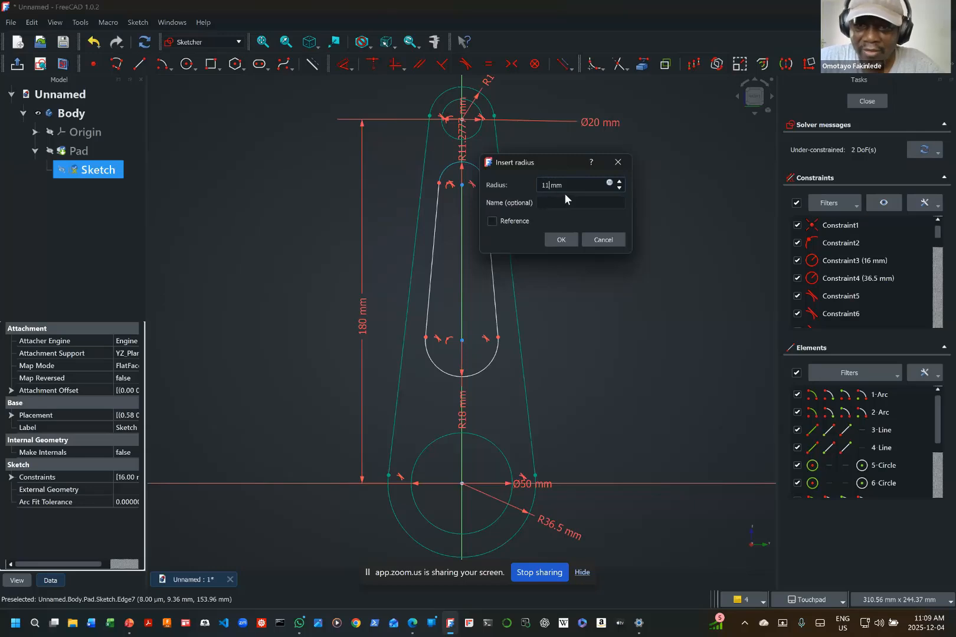
pyautogui.write('11')
pyautogui.click(564, 239)
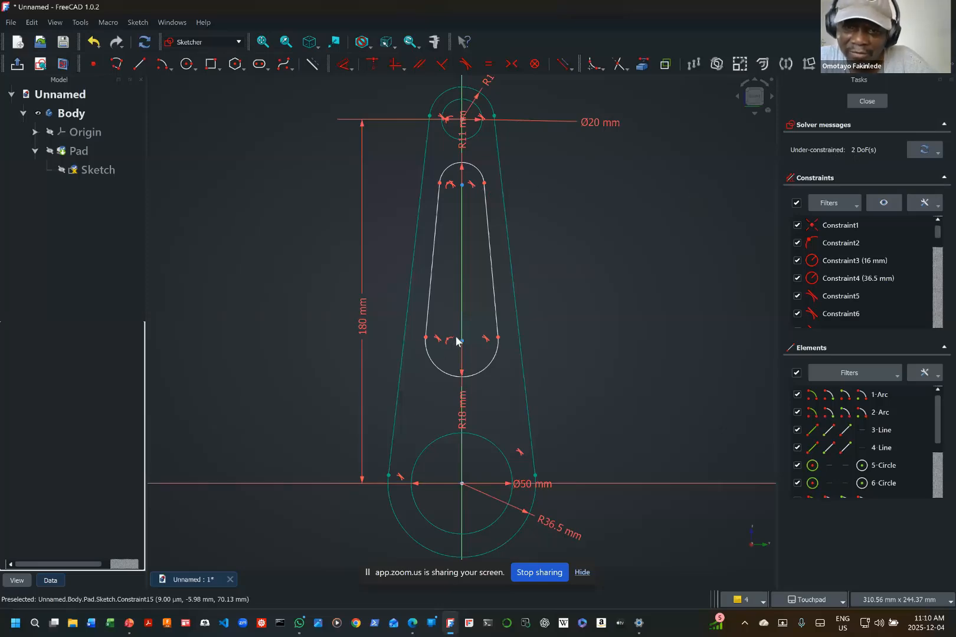
# Step: Constrain the lower slot arc's centre 60 mm vertically above the origin and place the dimension outside the link, beyond the 180 mm dimension
pyautogui.moveTo(462, 344); pyautogui.dragTo(462, 379)
pyautogui.moveTo(463, 186)
pyautogui.mouseDown()
pyautogui.moveTo(459, 262)
pyautogui.moveTo(474, 185)
pyautogui.moveTo(473, 215)
pyautogui.moveTo(480, 192)
pyautogui.mouseUp()
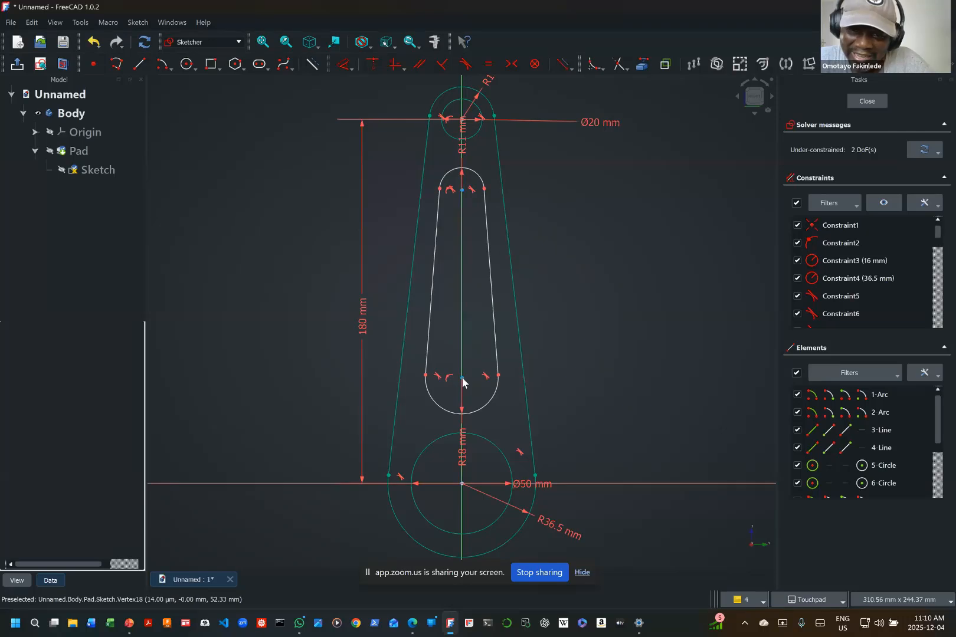
pyautogui.click(350, 70)
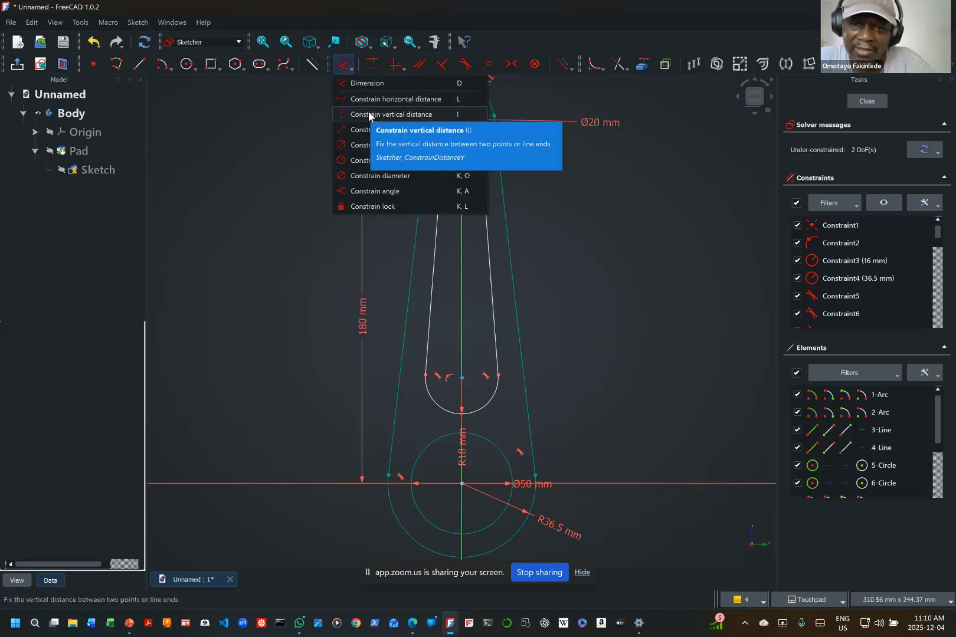
pyautogui.click(366, 112)
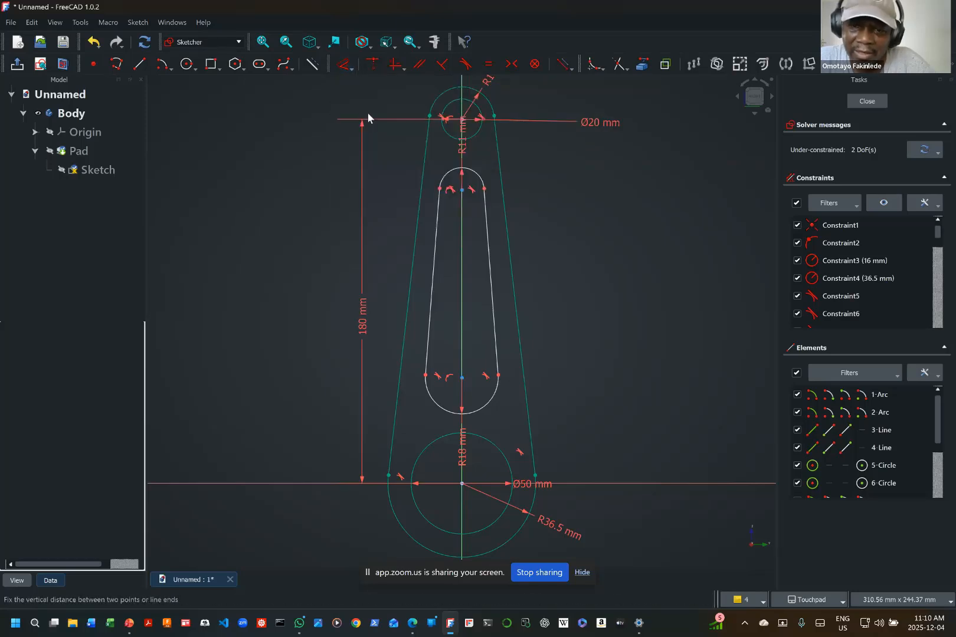
pyautogui.click(462, 378)
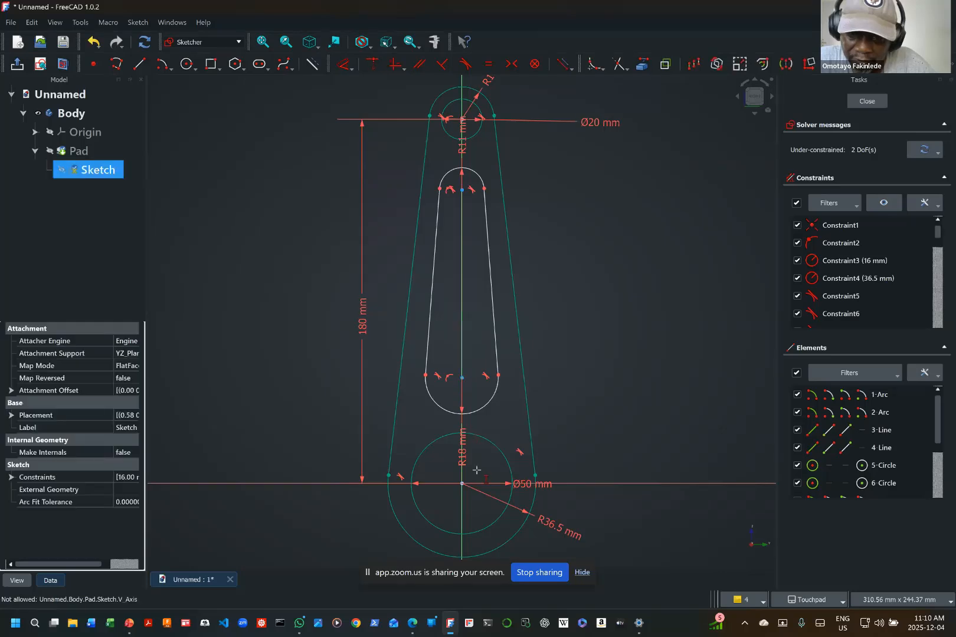
pyautogui.click(462, 485)
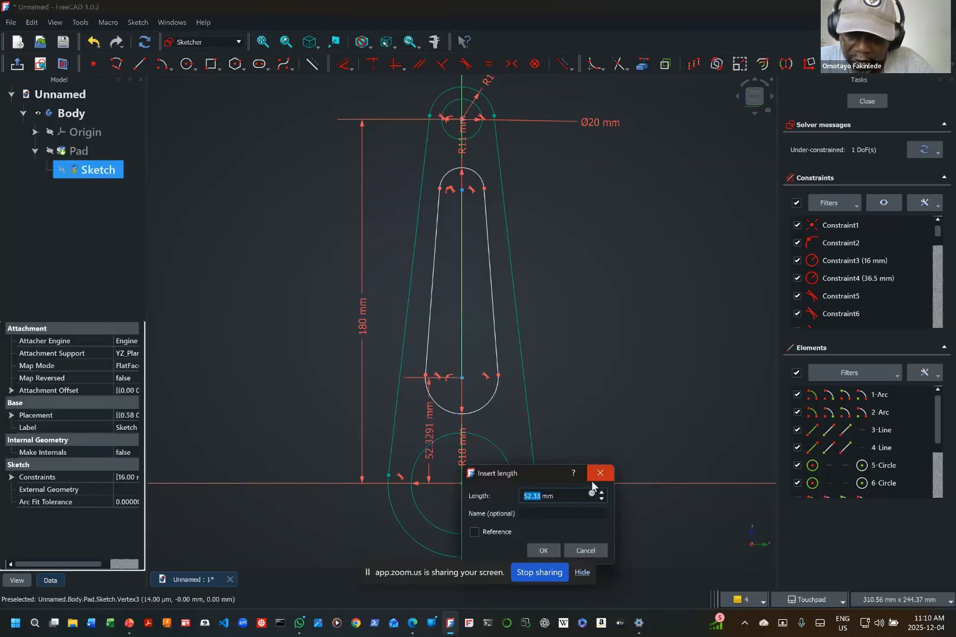
pyautogui.write('40')
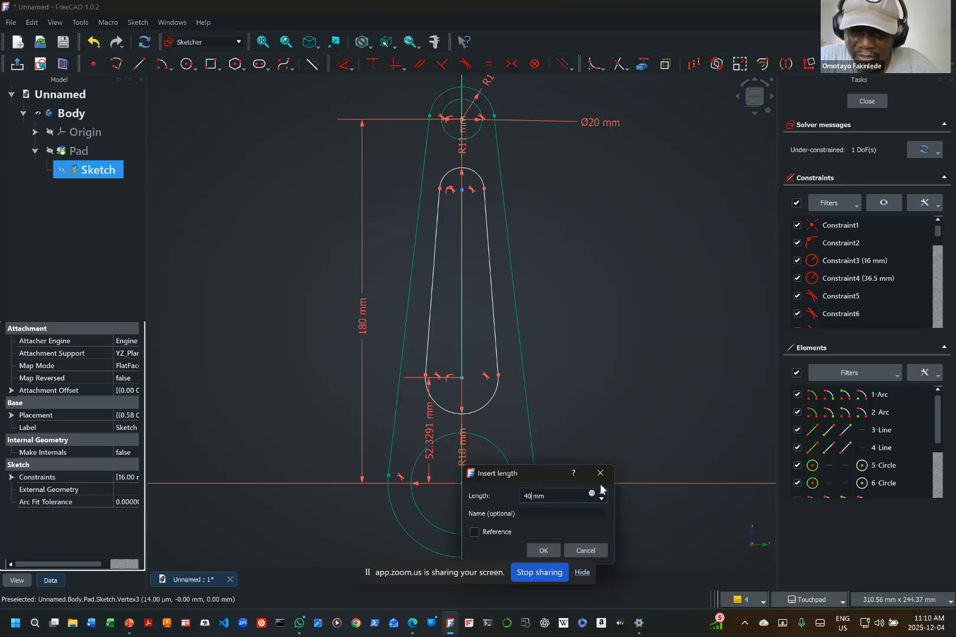
pyautogui.press('BackSpace')
pyautogui.press('BackSpace')
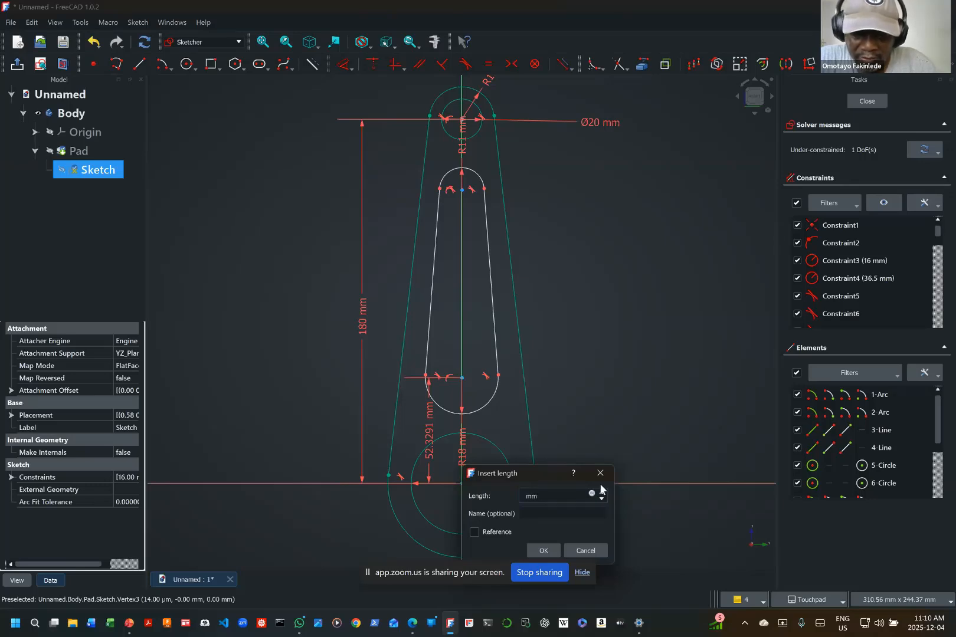
pyautogui.write('6 ')
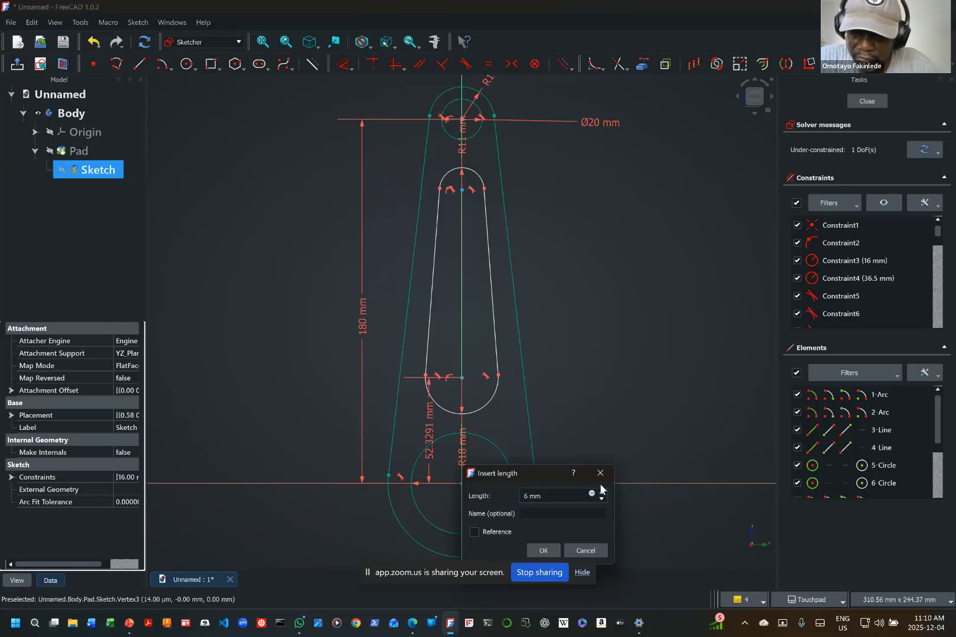
pyautogui.write('0')
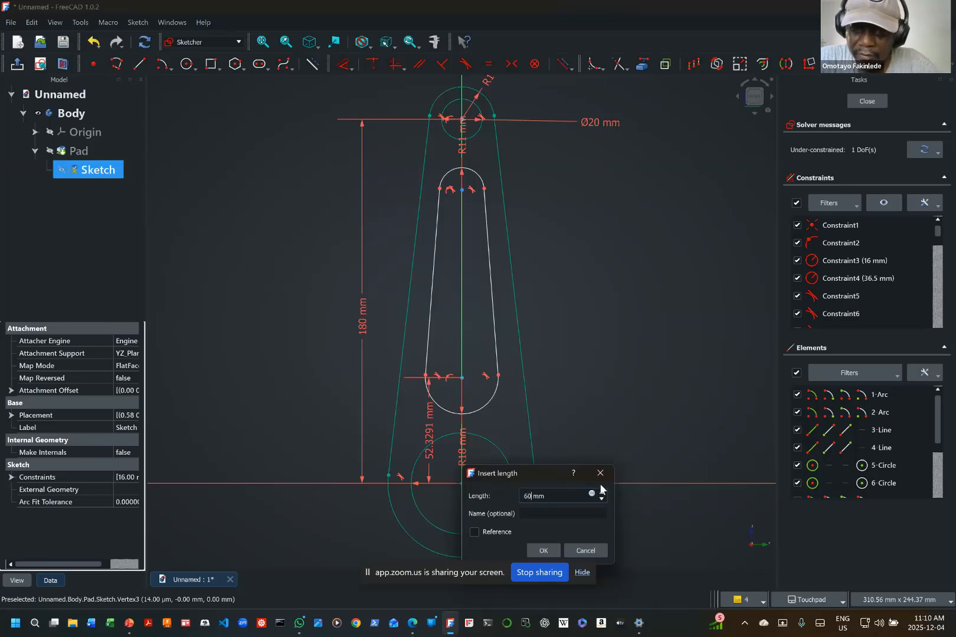
pyautogui.press('Return')
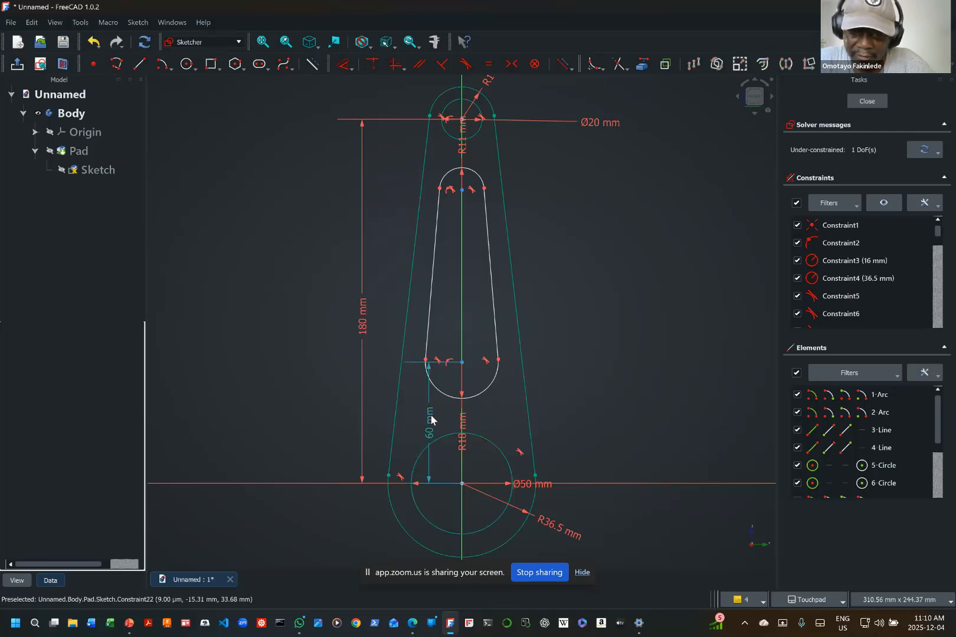
pyautogui.moveTo(429, 420); pyautogui.dragTo(322, 409)
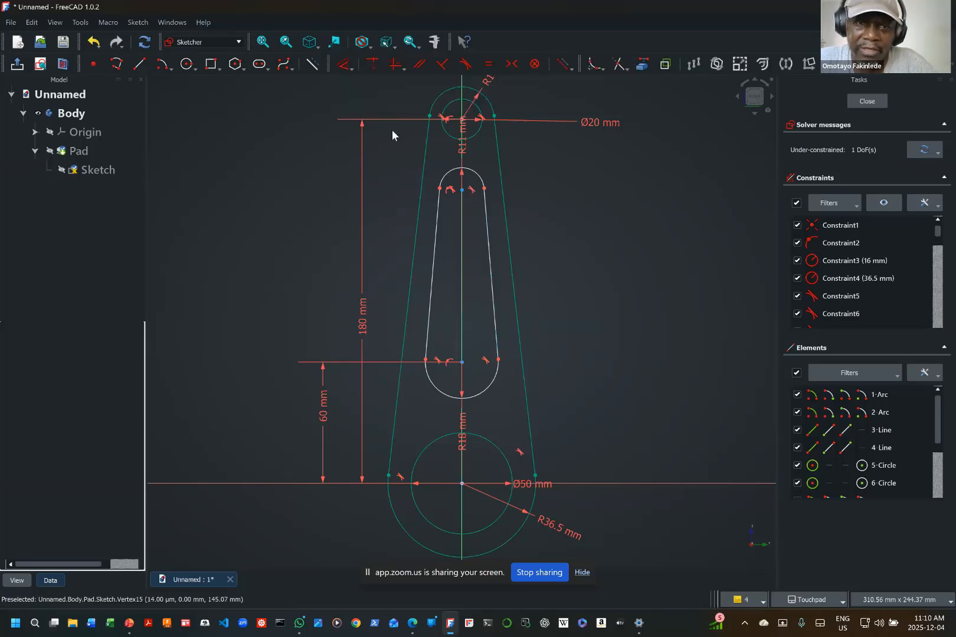
# Step: Constrain the vertical distance between the upper slot arc's centre and the small hole's centre to 35 mm
pyautogui.click(351, 69)
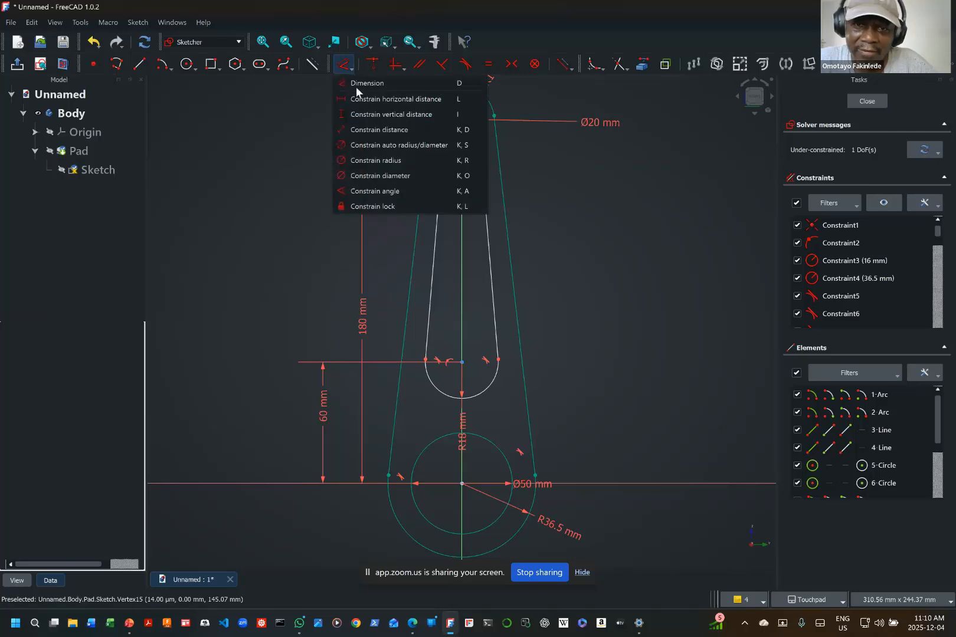
pyautogui.click(394, 113)
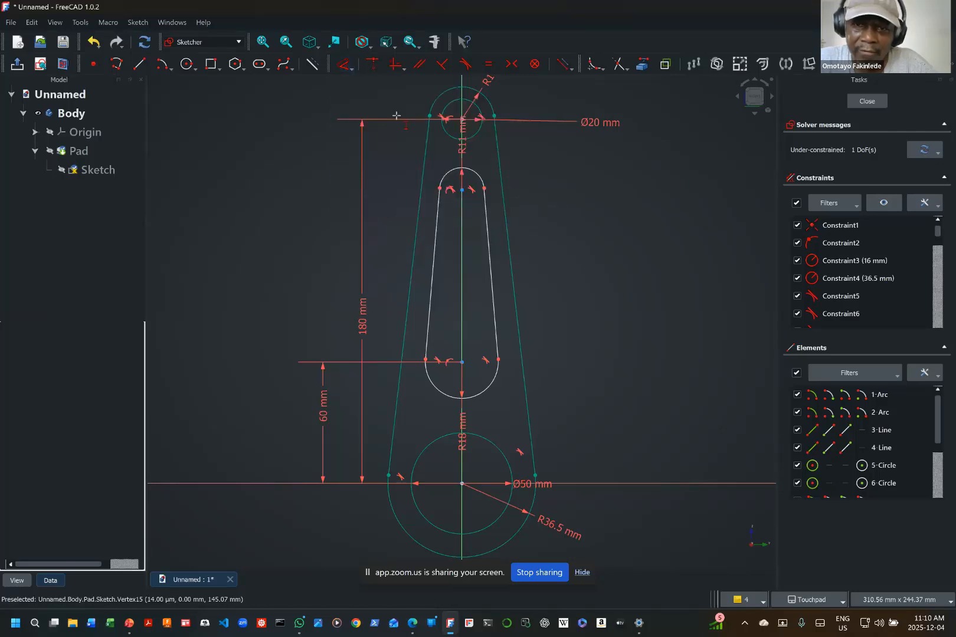
pyautogui.click(462, 189)
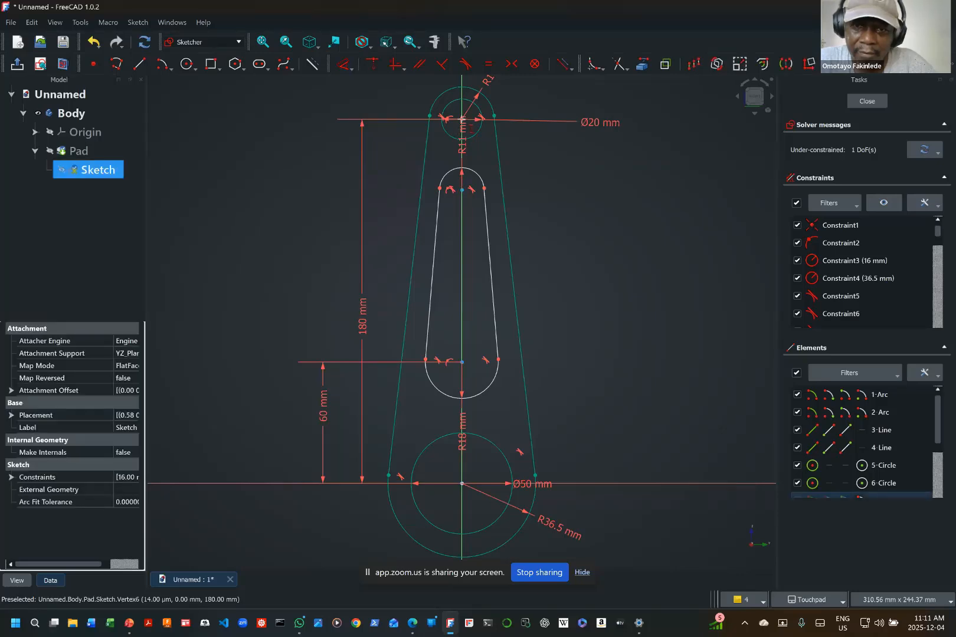
pyautogui.click(462, 119)
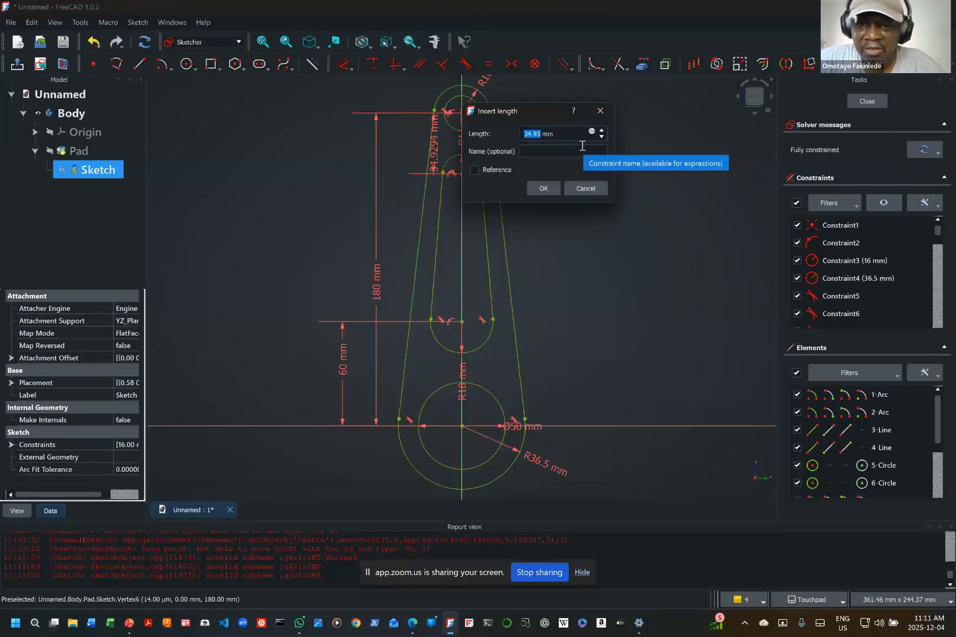
pyautogui.write('35')
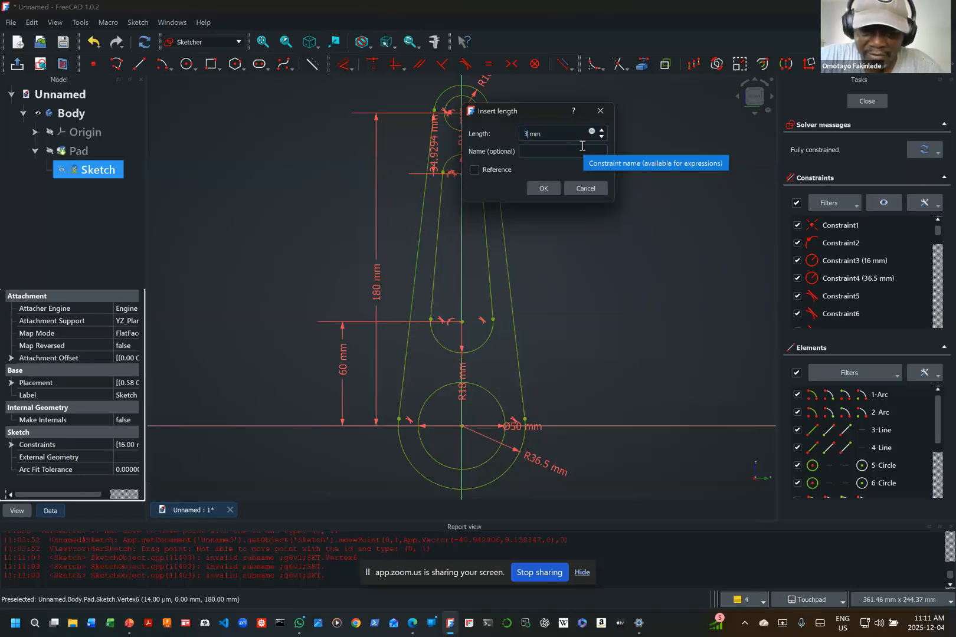
pyautogui.click(544, 188)
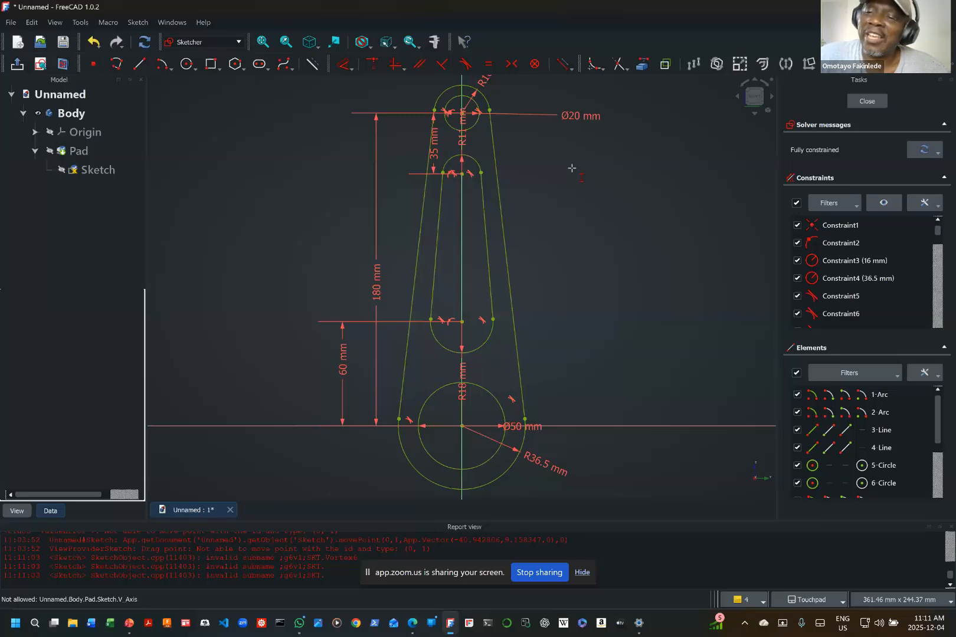
# Step: Finish editing the sketch to update the pad with the slot, and close the Report view
pyautogui.click(867, 102)
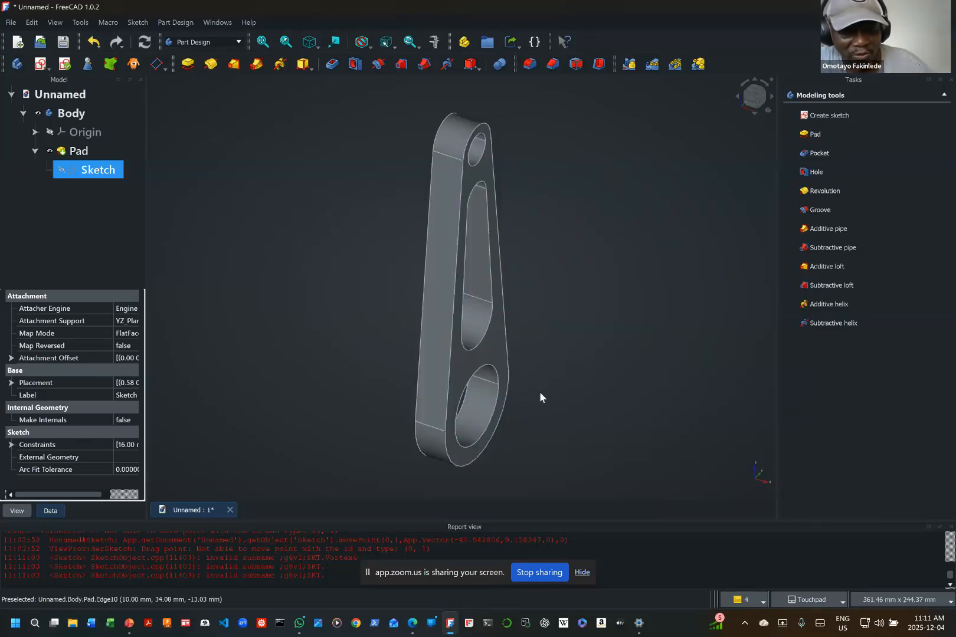
pyautogui.keyDown('shift'); pyautogui.moveTo(531, 357); pyautogui.dragTo(533, 325); pyautogui.keyUp('shift')
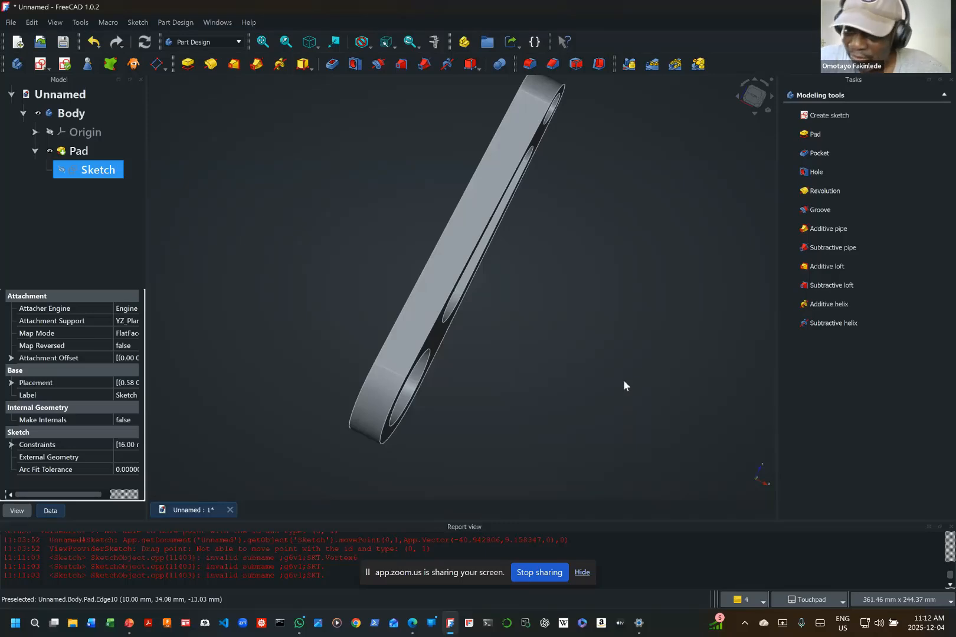
pyautogui.click(951, 527)
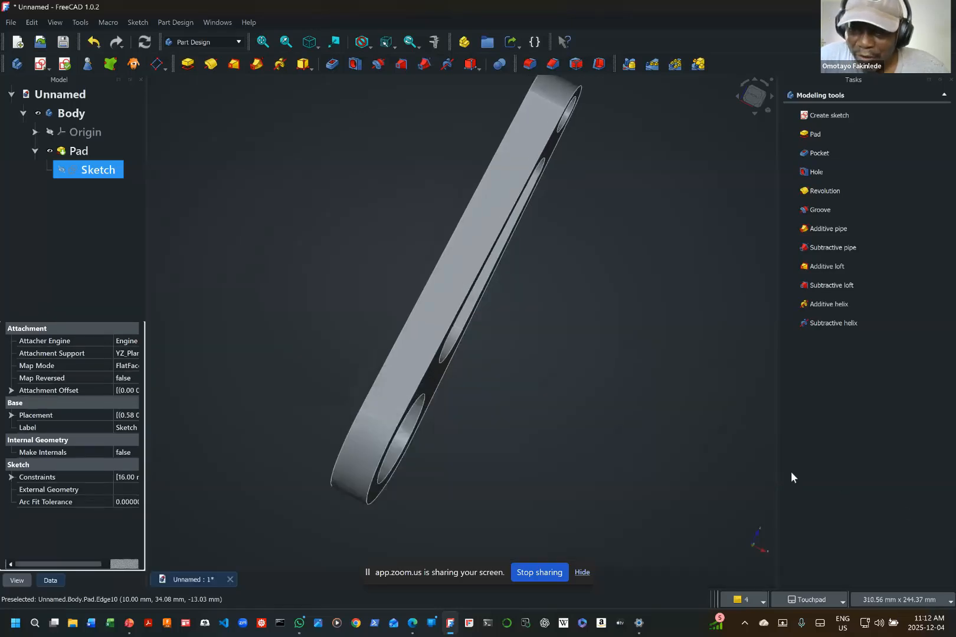
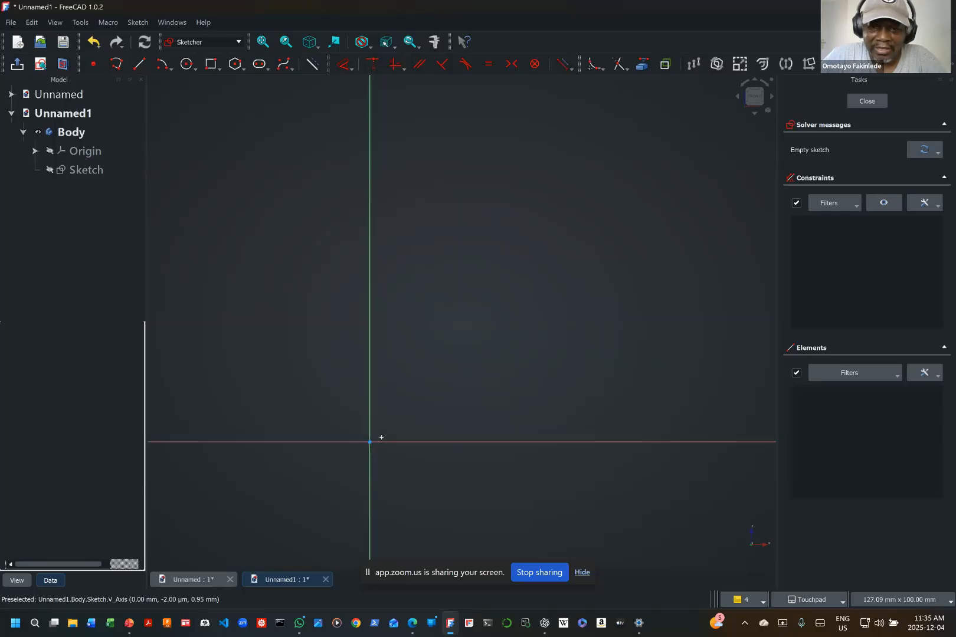
# Step: Sketch a centre-point arc on the origin, open at the top, with a radius of about 0.12 mm and a sweep of about 250°
pyautogui.scroll(10, 368, 455)
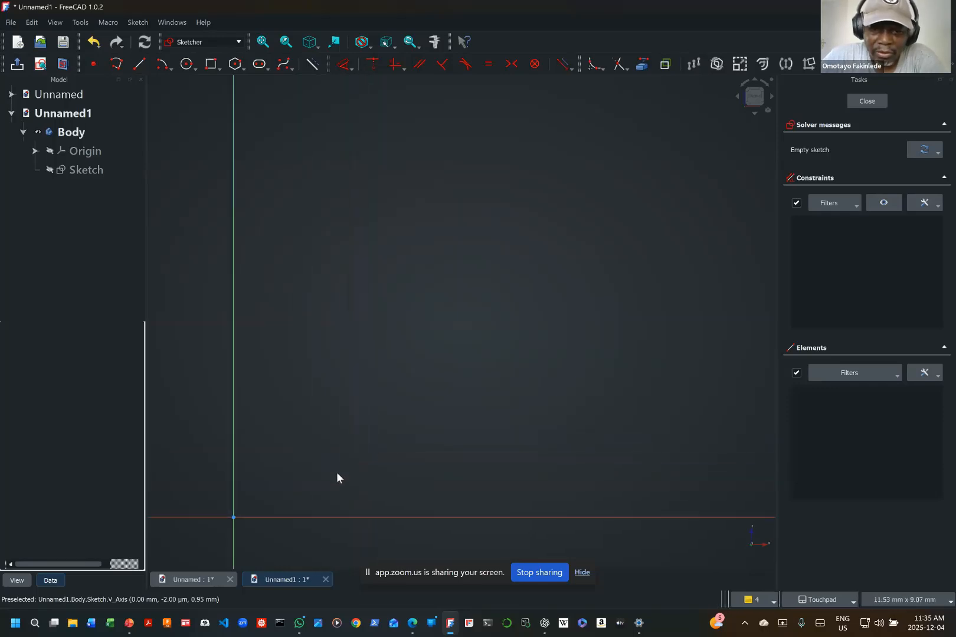
pyautogui.scroll(-4, 319, 484)
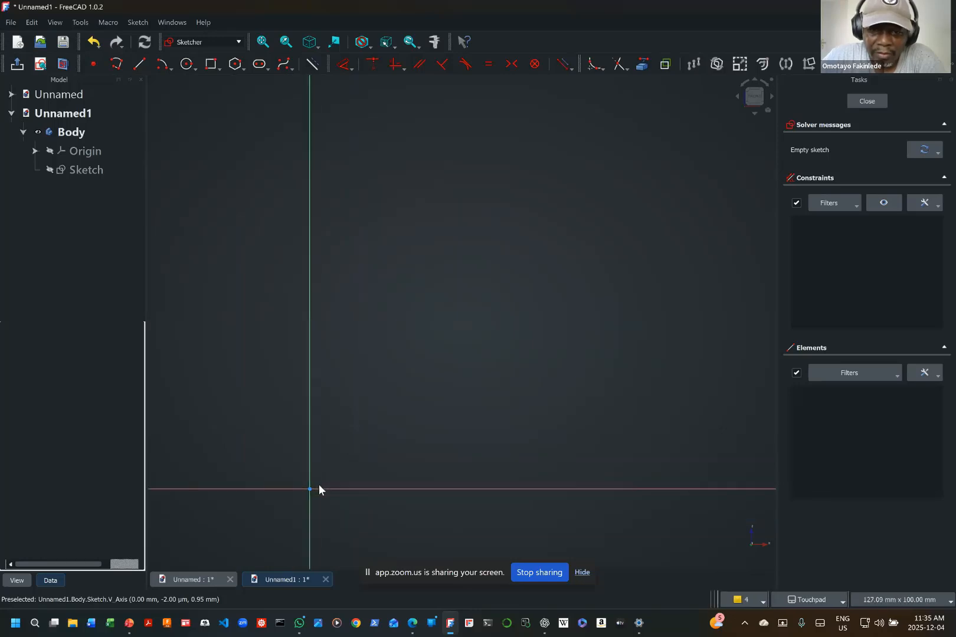
pyautogui.scroll(3, 327, 485)
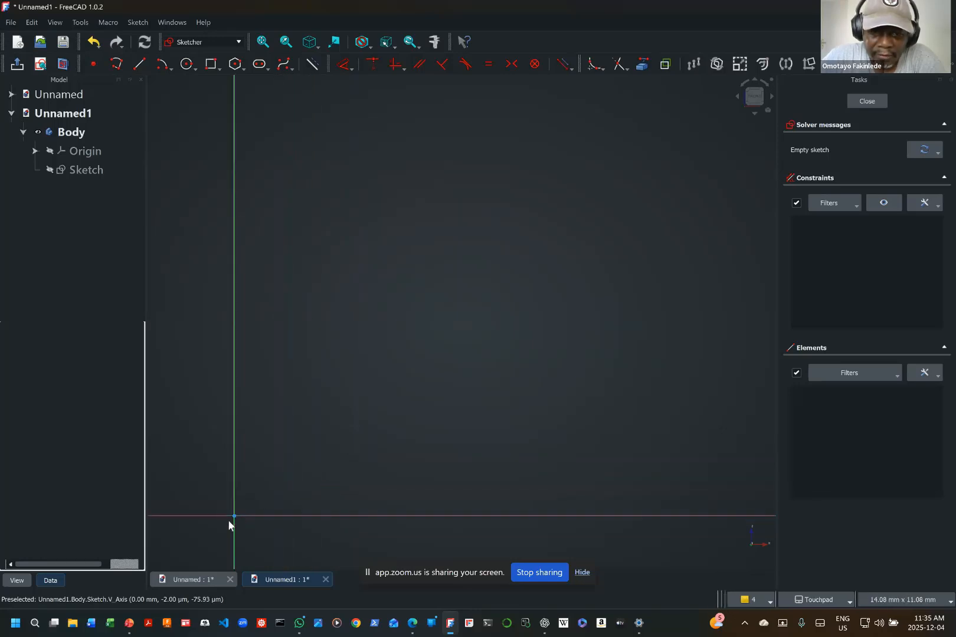
pyautogui.scroll(10, 231, 519)
pyautogui.scroll(4, 231, 521)
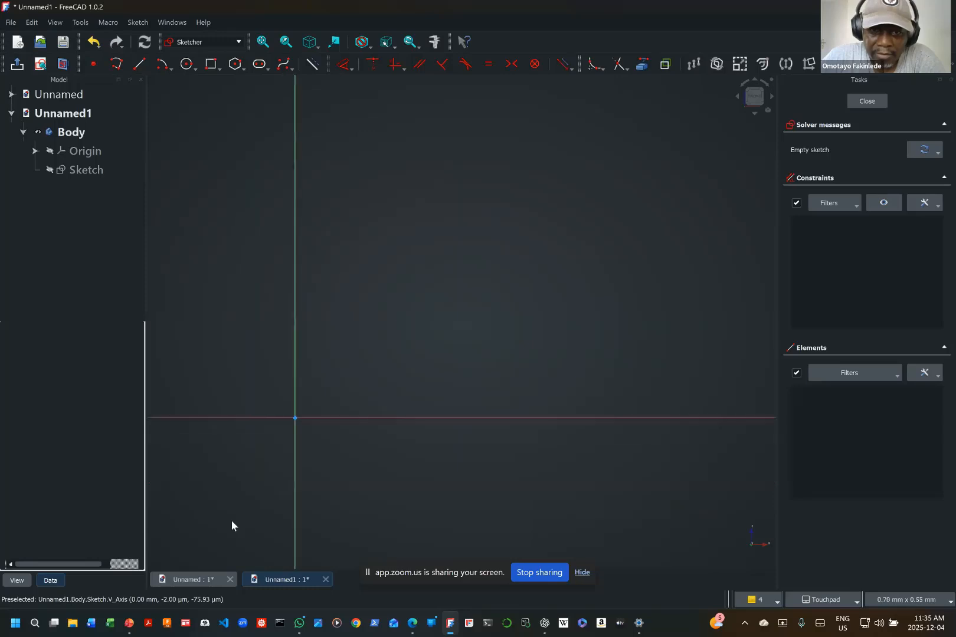
pyautogui.scroll(-4, 245, 496)
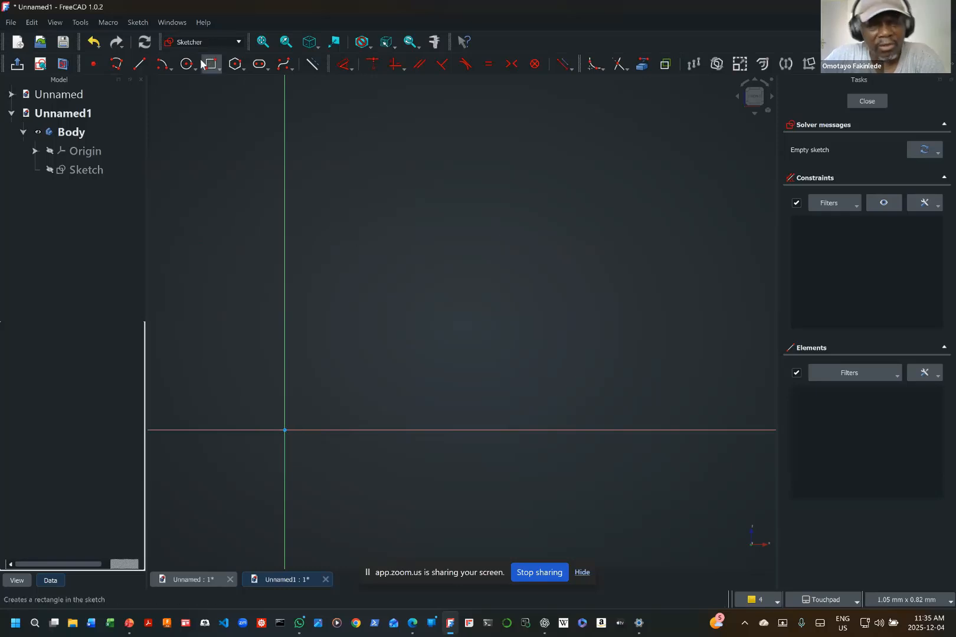
pyautogui.click(163, 65)
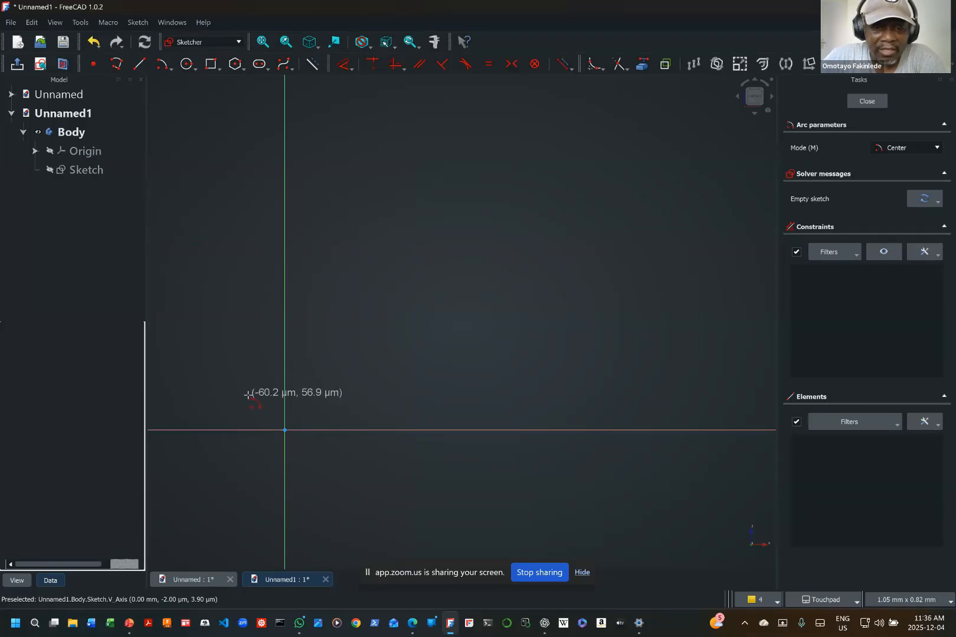
pyautogui.click(284, 430)
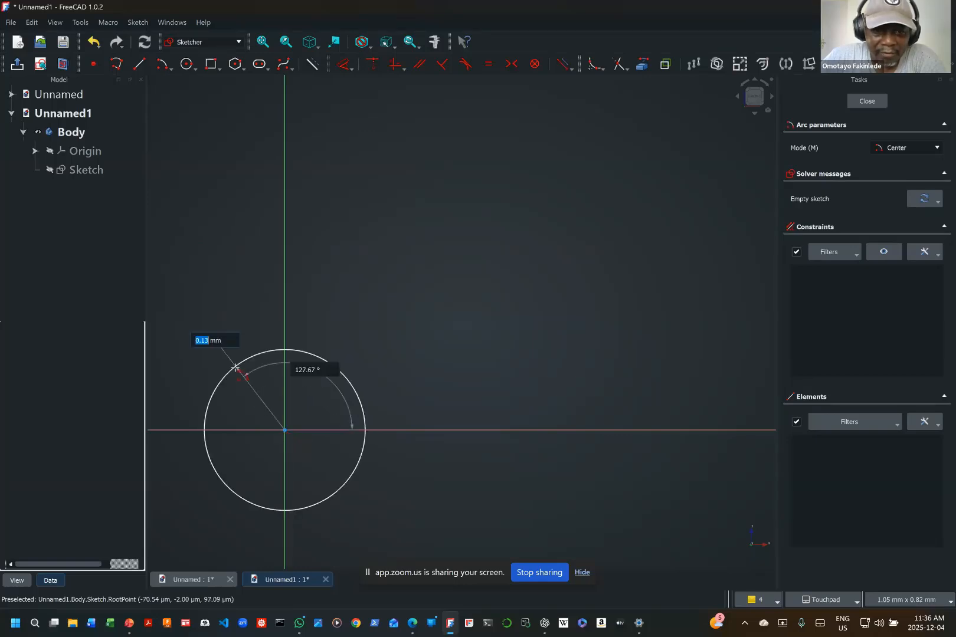
pyautogui.click(226, 393)
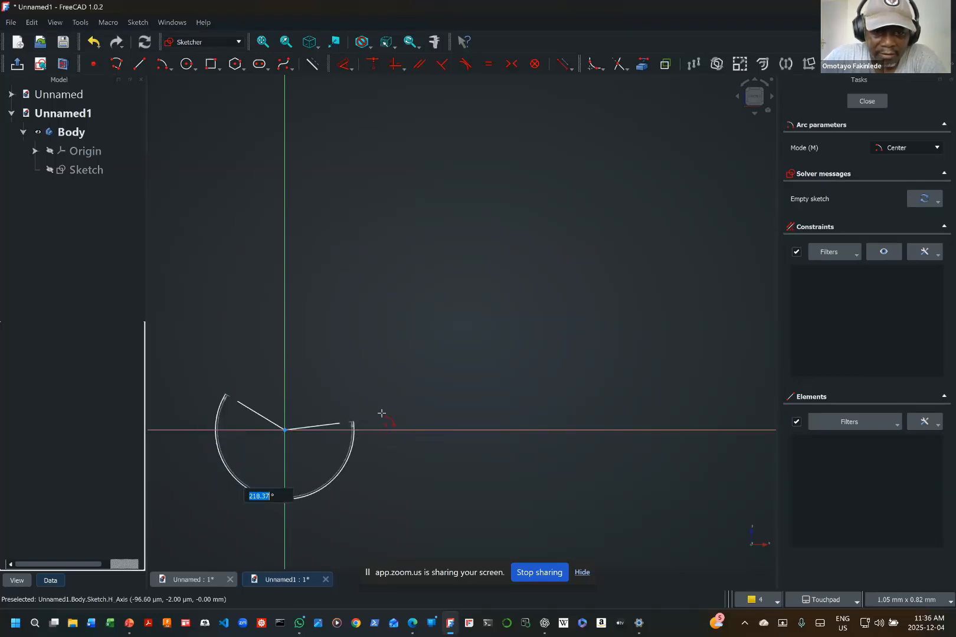
pyautogui.click(353, 377)
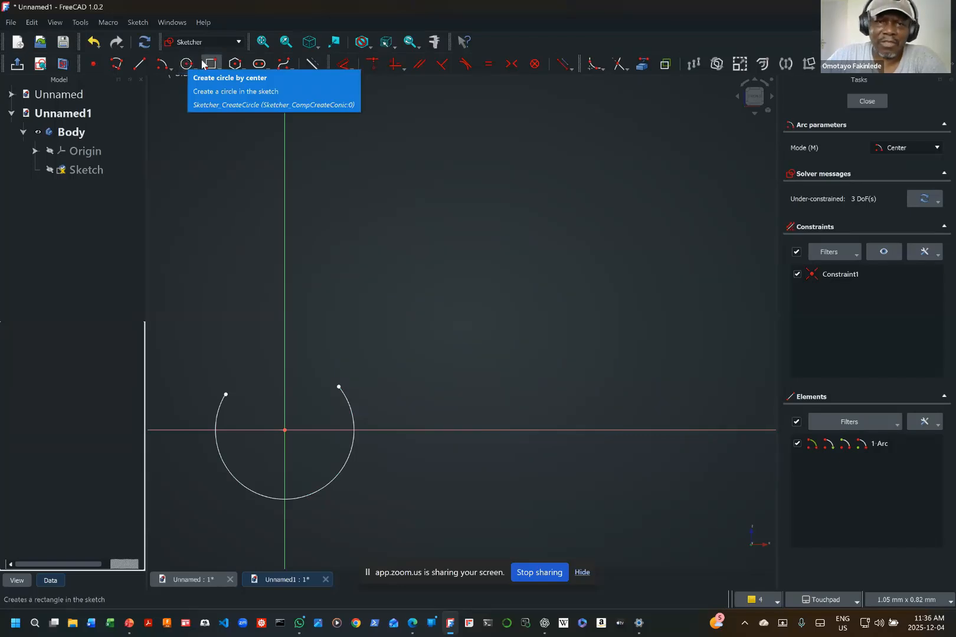
# Step: Constrain the radius of the arc centred on the origin to 50 mm
pyautogui.click(351, 66)
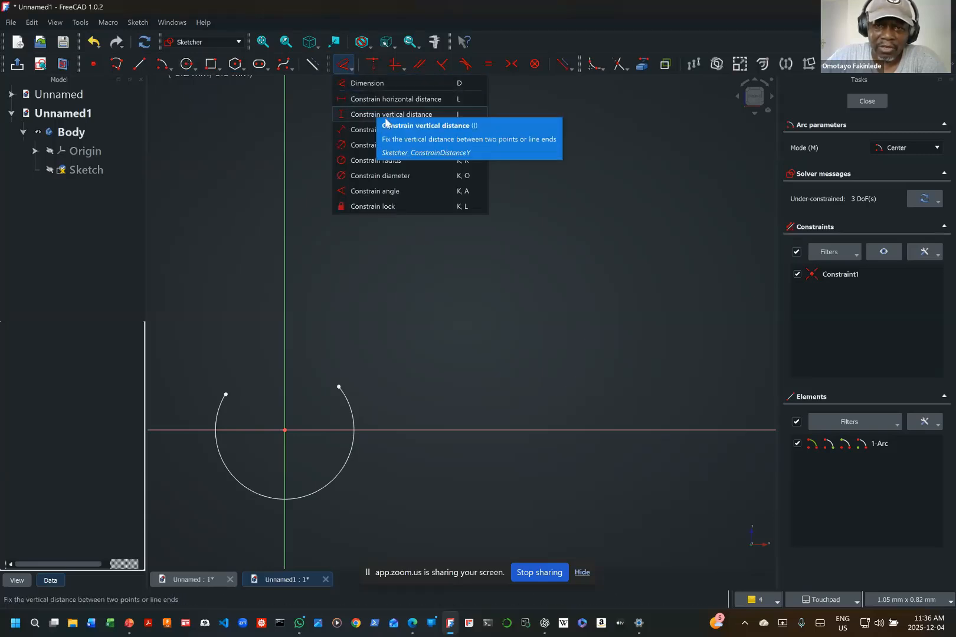
pyautogui.click(394, 160)
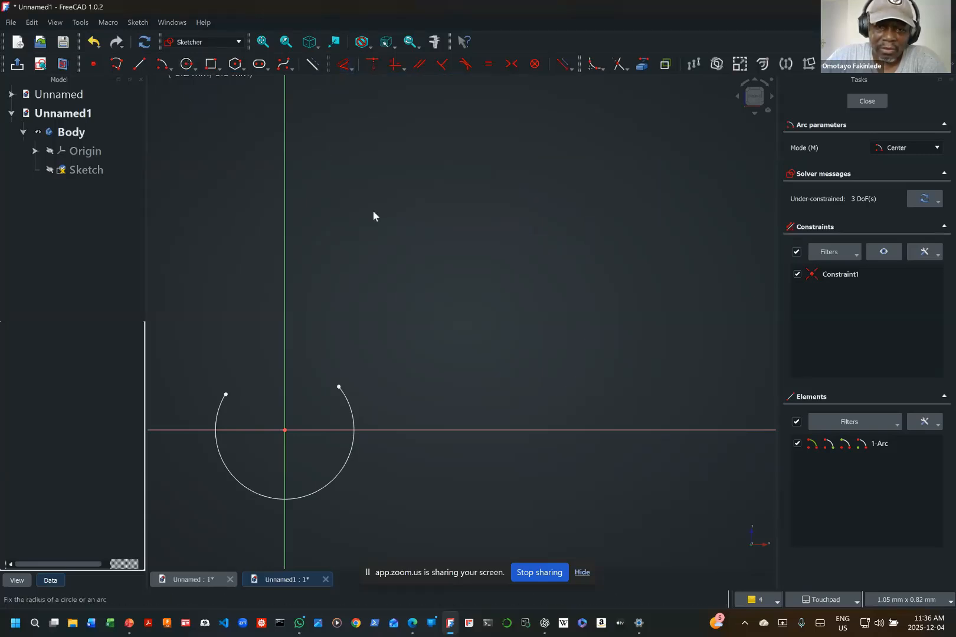
pyautogui.click(349, 454)
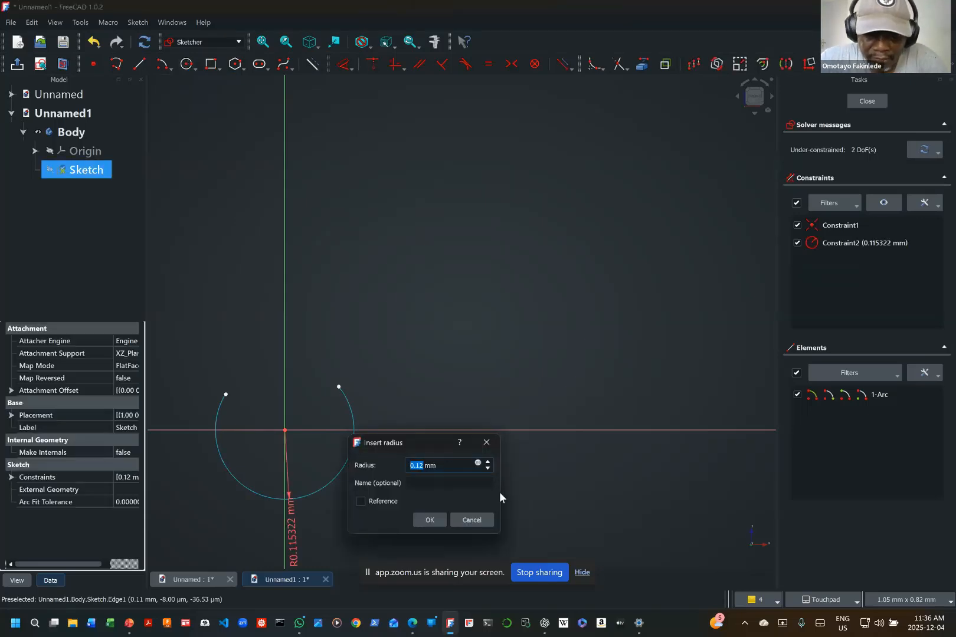
pyautogui.write('50')
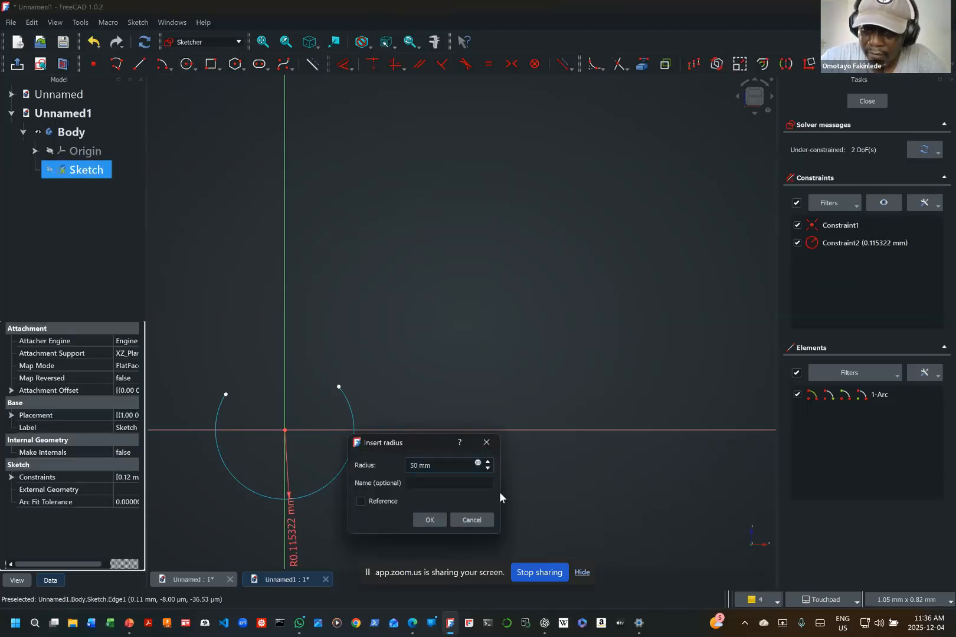
pyautogui.press('Return')
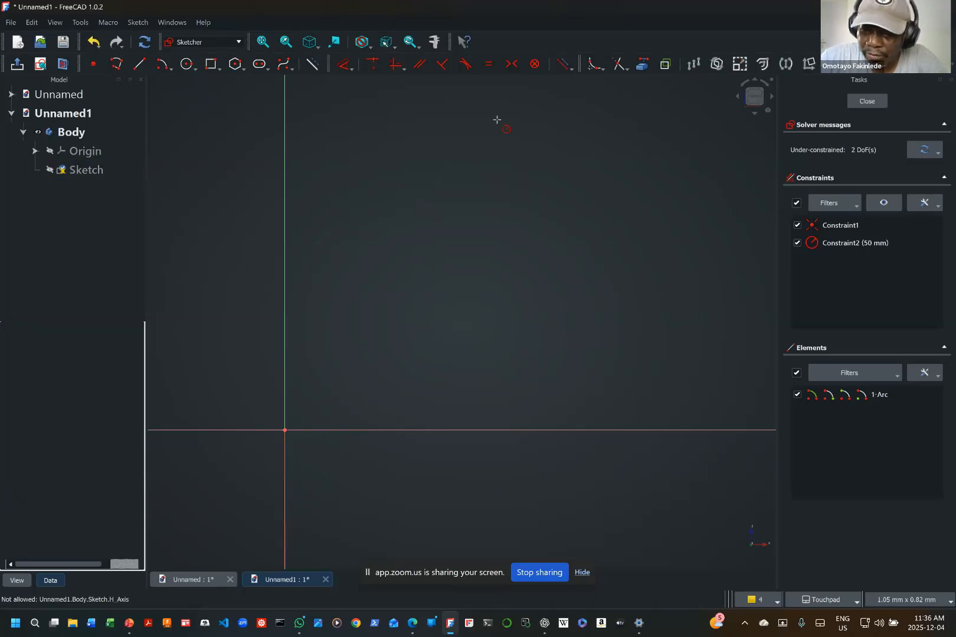
# Step: Reposition the 50 mm radius dimension diagonally across the lower-right part of the arc
pyautogui.press('v')
pyautogui.press('f')
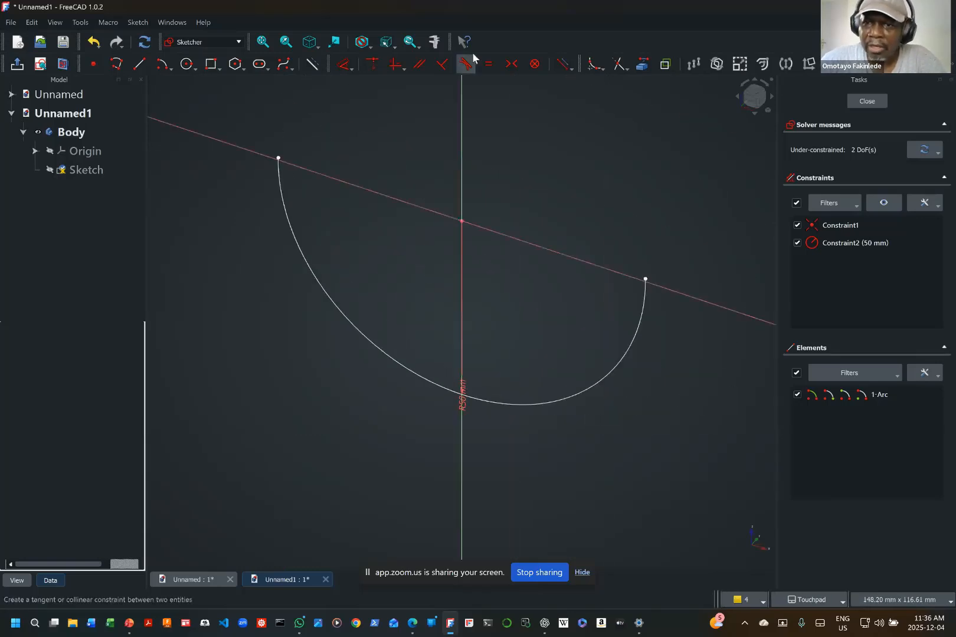
pyautogui.click(751, 108)
pyautogui.scroll(-5, 321, 415)
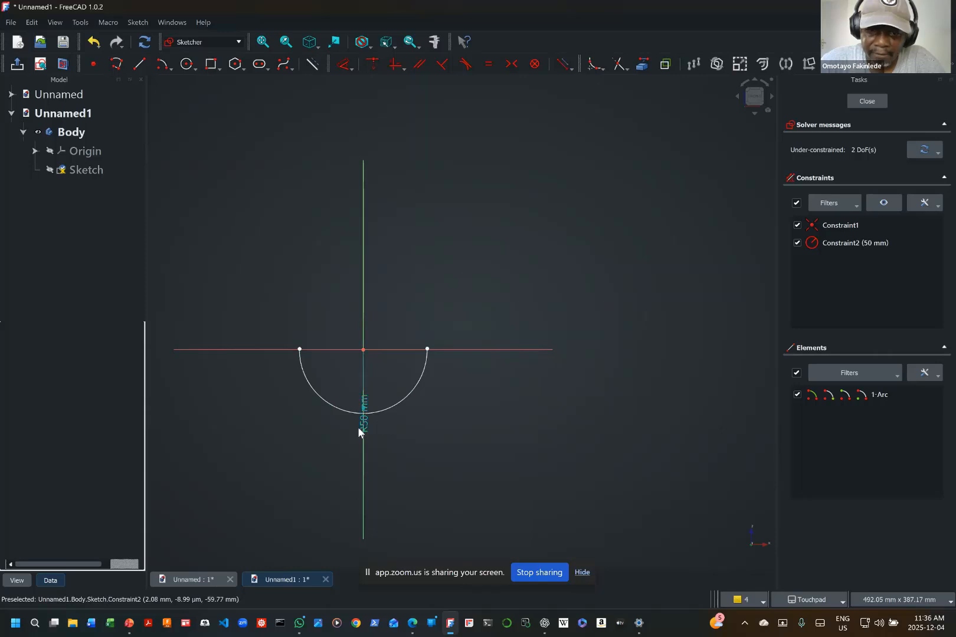
pyautogui.moveTo(362, 424); pyautogui.dragTo(403, 394)
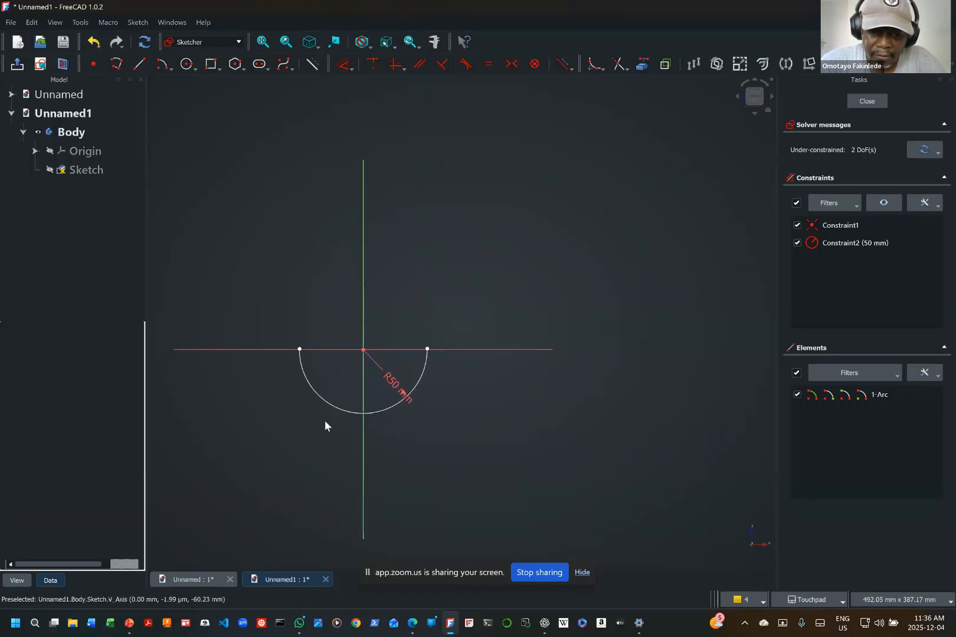
# Step: Sketch a nearly horizontal line about 44 mm long across the vertical axis, about 160 mm above the origin
pyautogui.moveTo(326, 421)
pyautogui.keyDown('shift'); pyautogui.mouseDown(button='middle')
pyautogui.moveTo(371, 484)
pyautogui.moveTo(426, 525)
pyautogui.mouseUp(button='middle'); pyautogui.keyUp('shift')
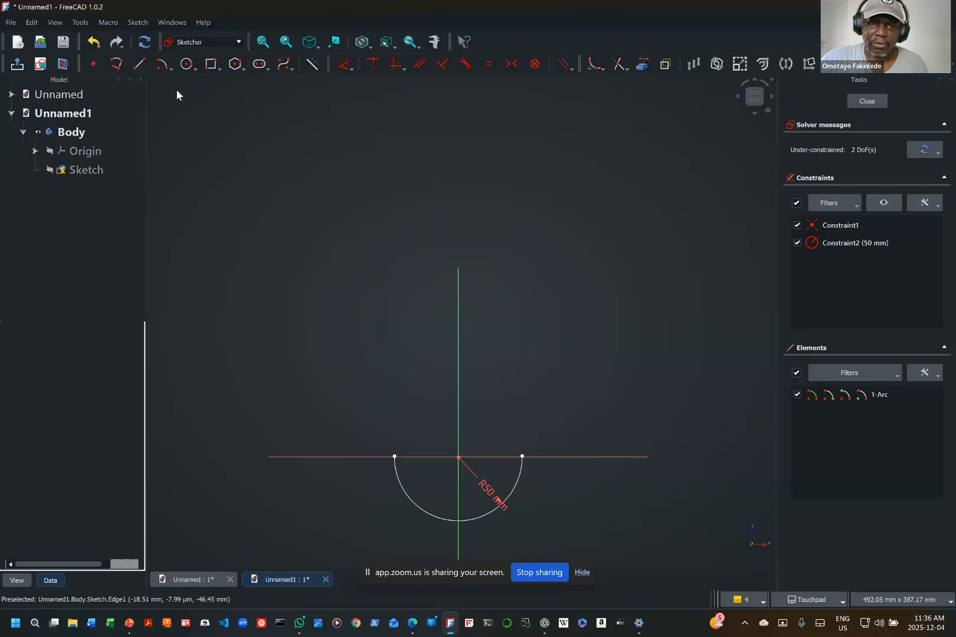
pyautogui.click(140, 64)
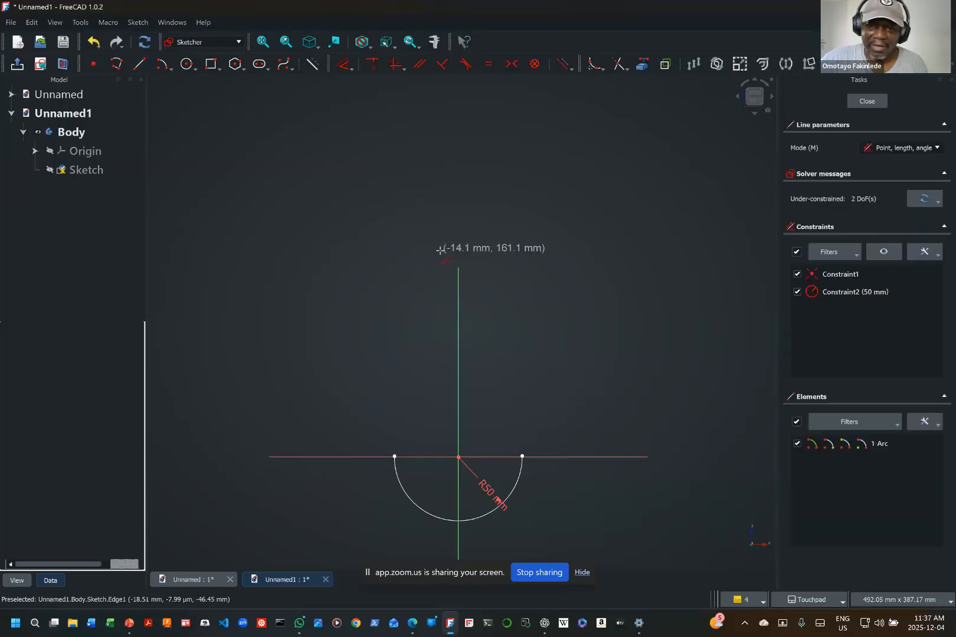
pyautogui.click(441, 250)
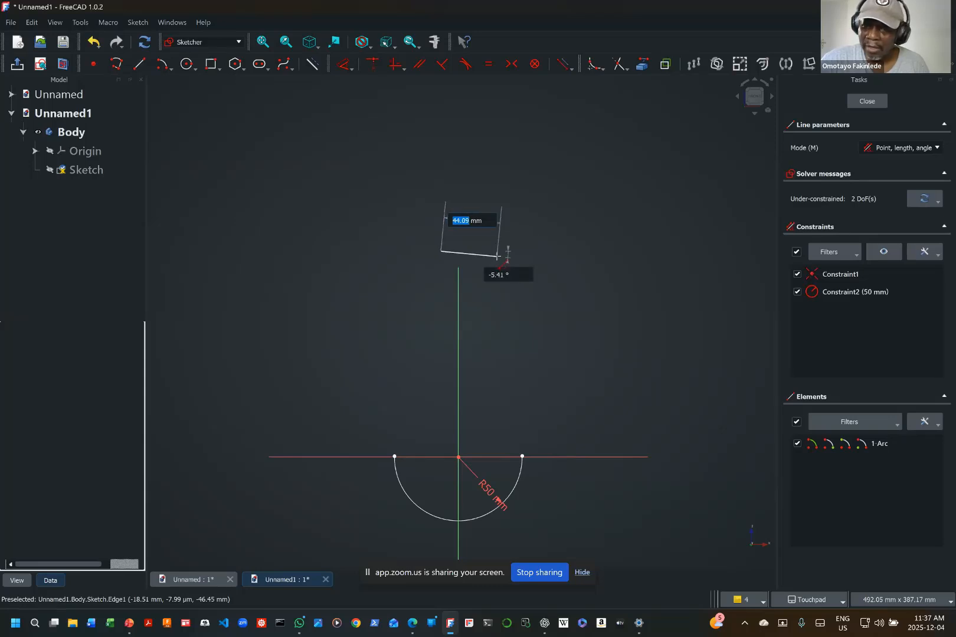
pyautogui.click(497, 257)
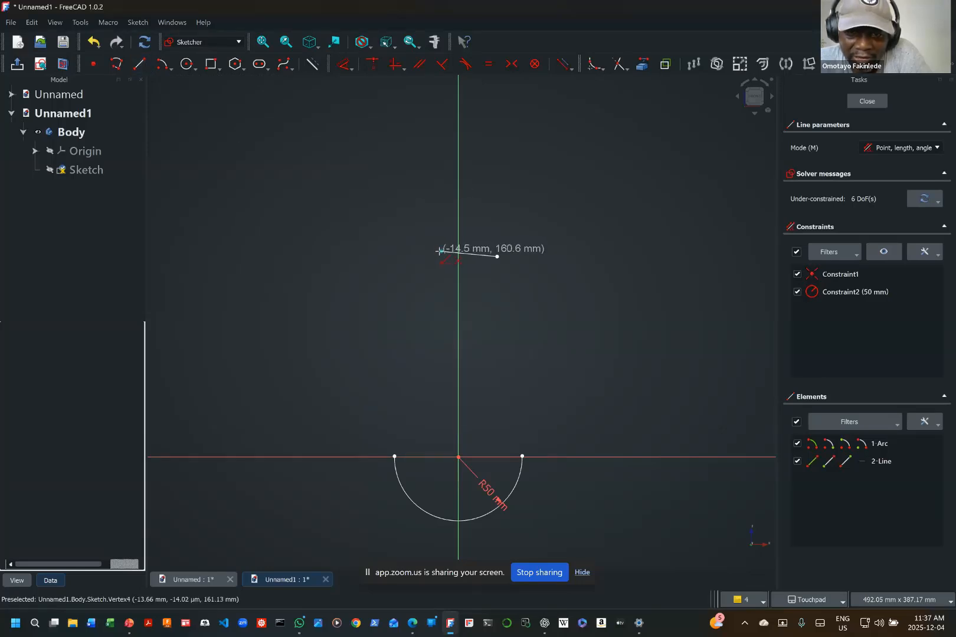
pyautogui.click(440, 251)
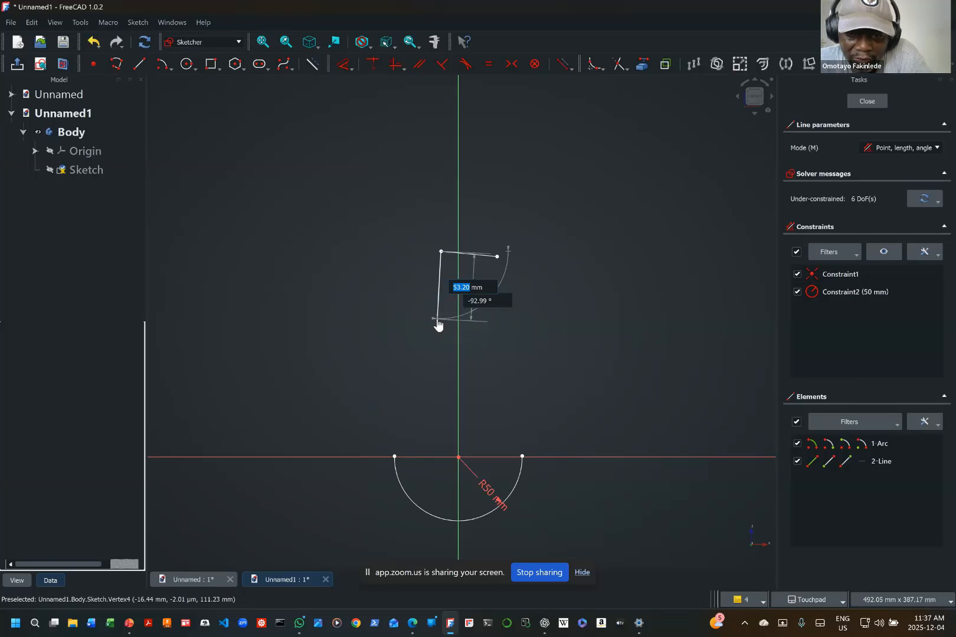
pyautogui.click(437, 322)
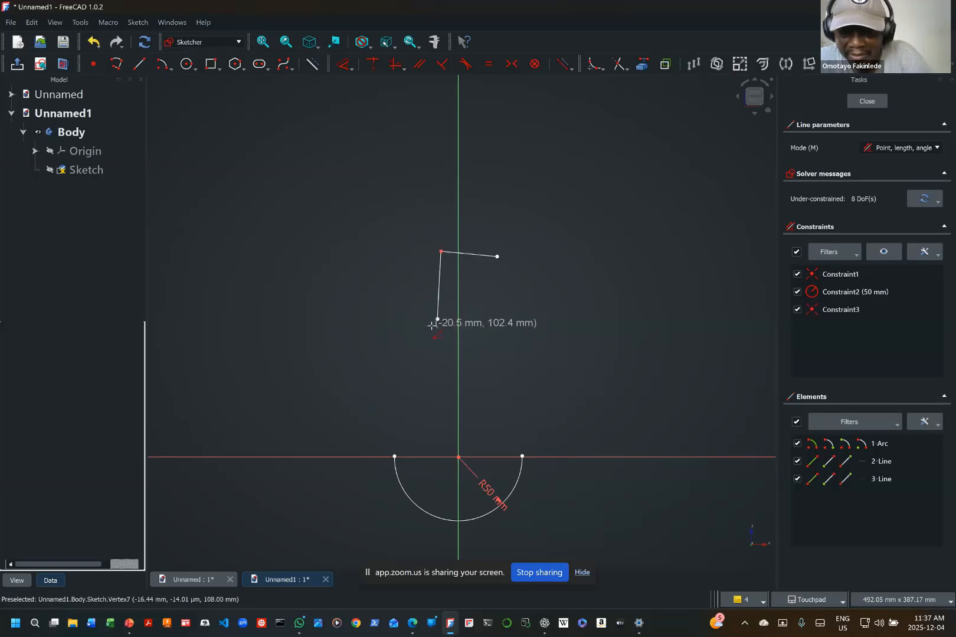
pyautogui.press('m')
pyautogui.press('m')
pyautogui.press('m')
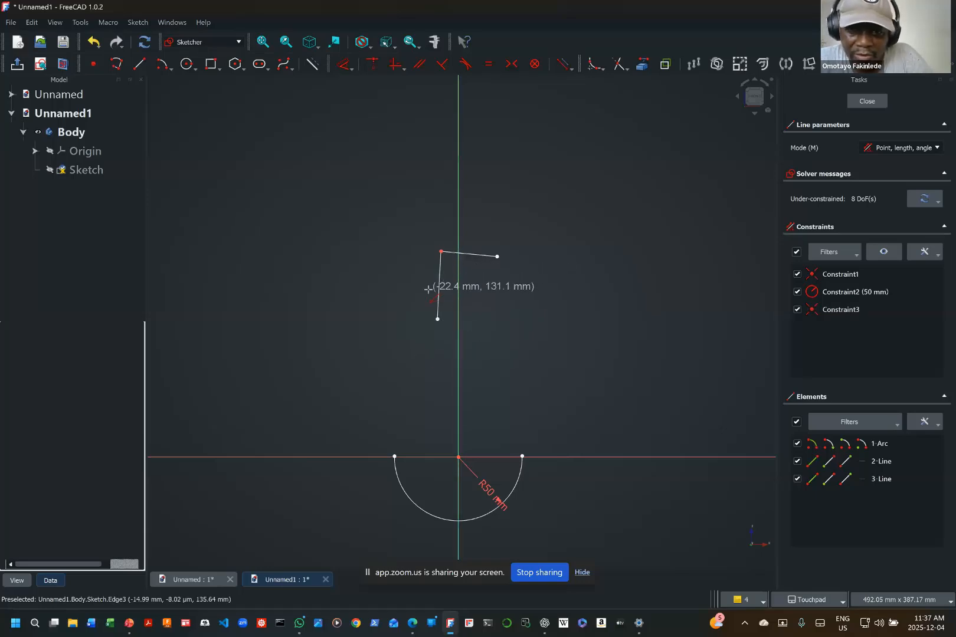
pyautogui.press('Escape')
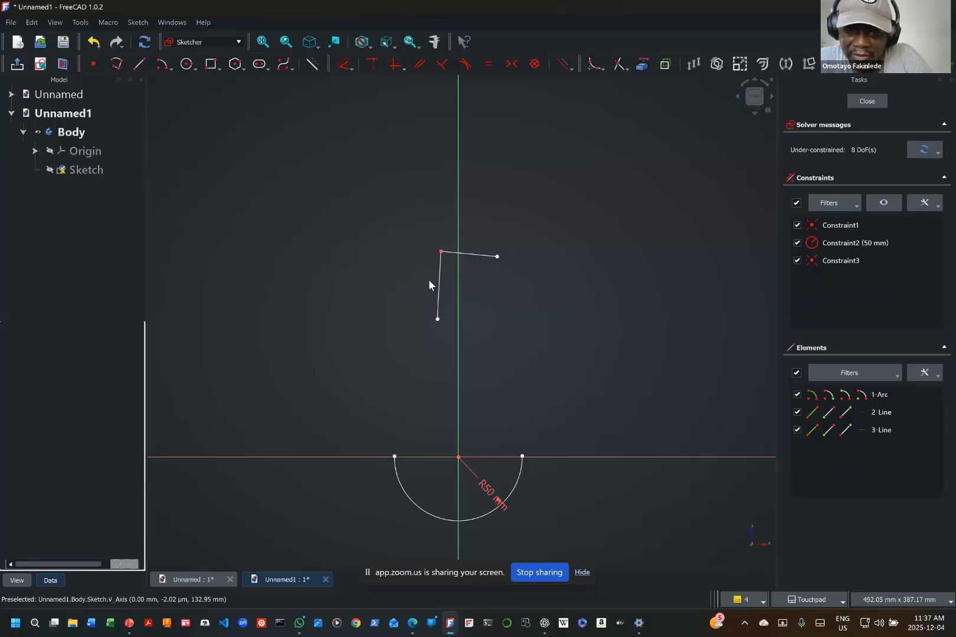
pyautogui.click(437, 296)
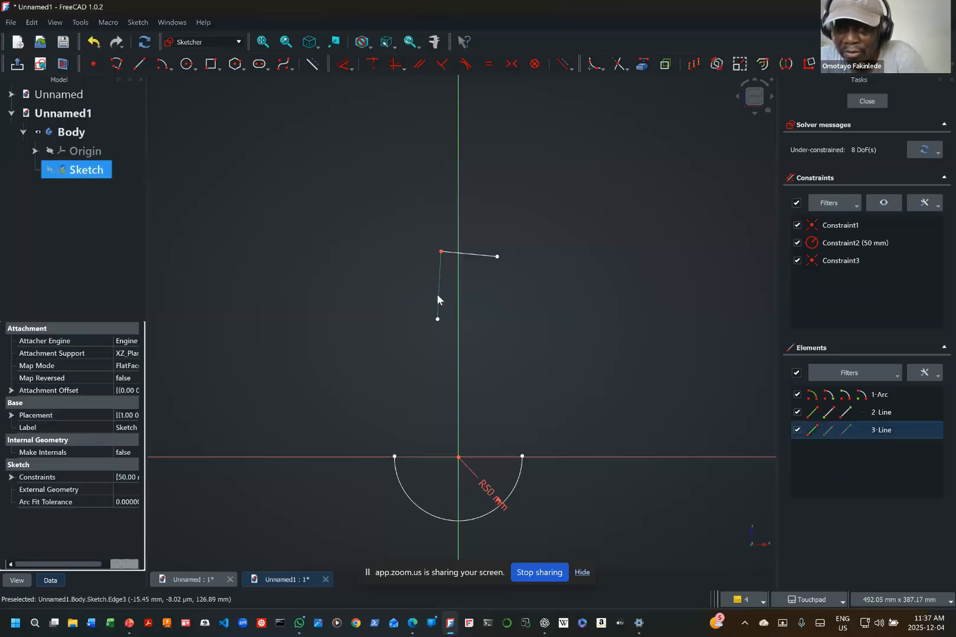
pyautogui.press('Delete')
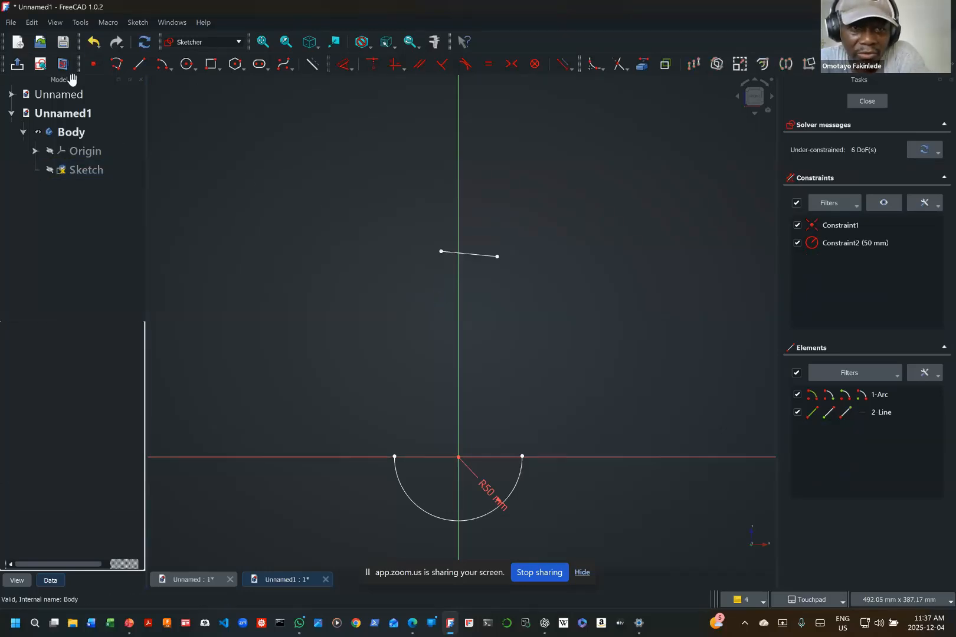
# Step: Draw a polyline from the top line's left end about 58 mm down, continuing with a tangent arc to the bottom arc's left end
pyautogui.click(116, 64)
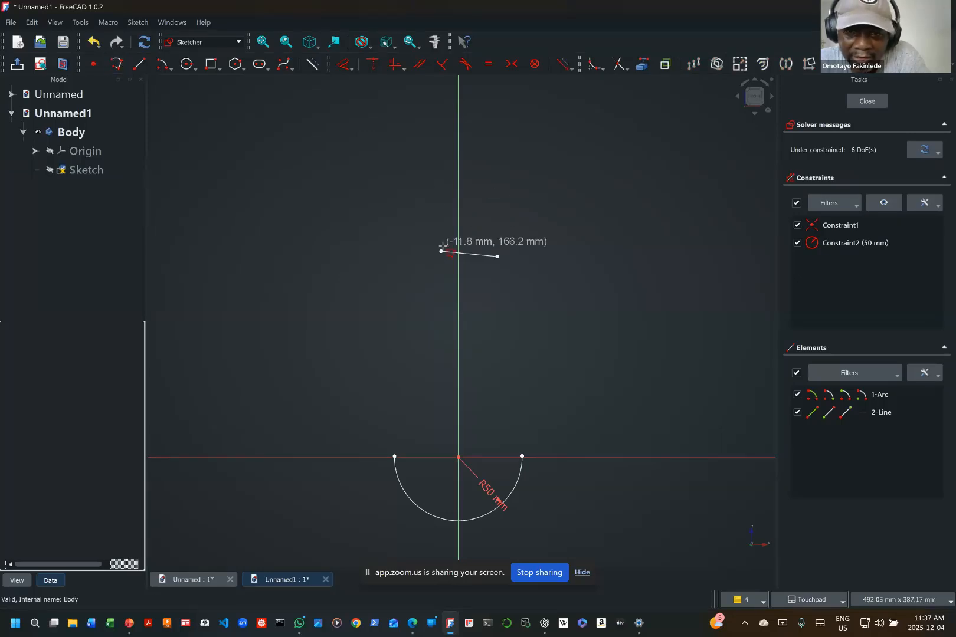
pyautogui.click(441, 251)
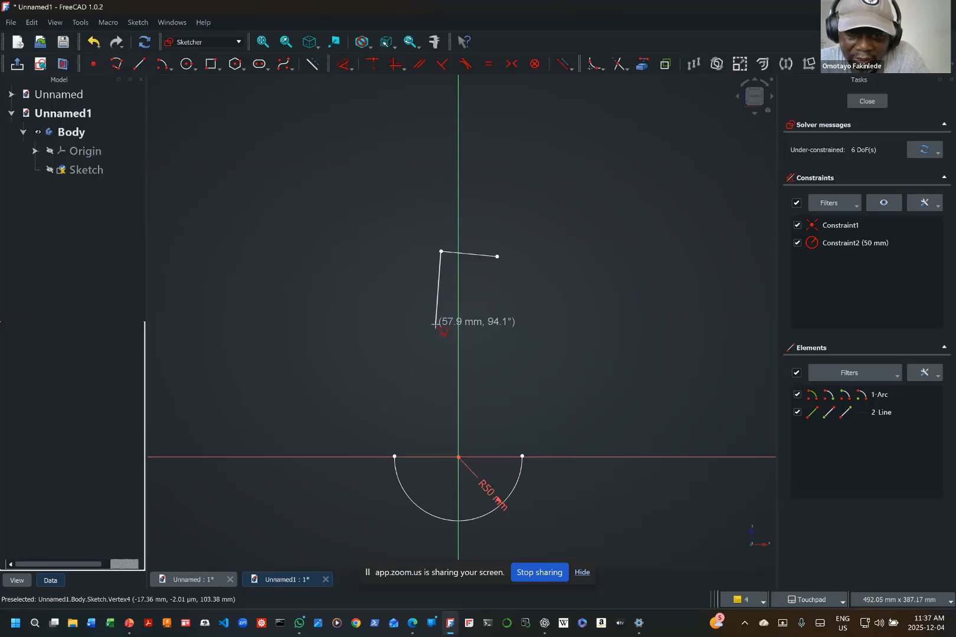
pyautogui.click(435, 324)
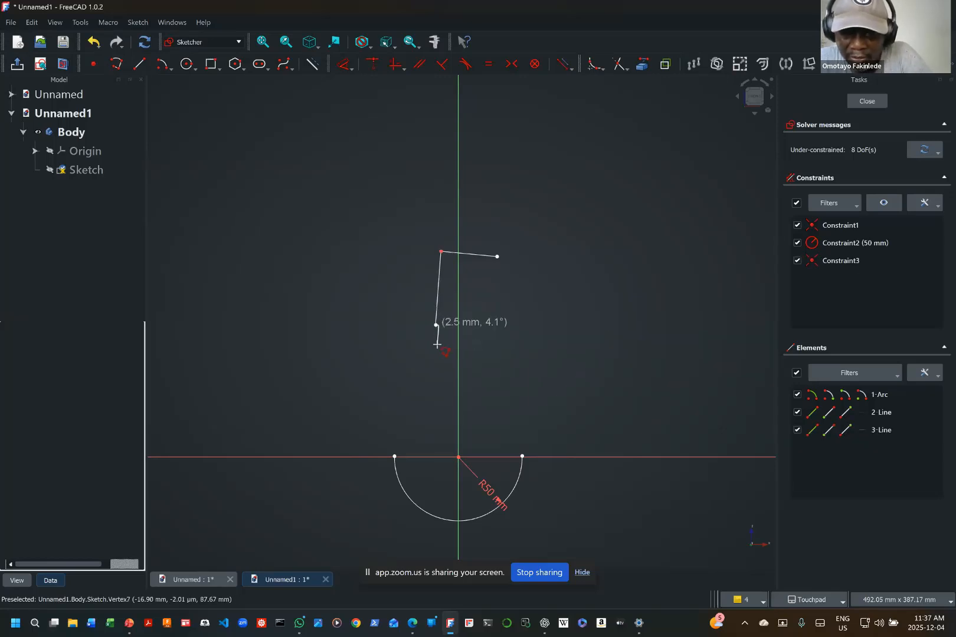
pyautogui.press('m')
pyautogui.press('m')
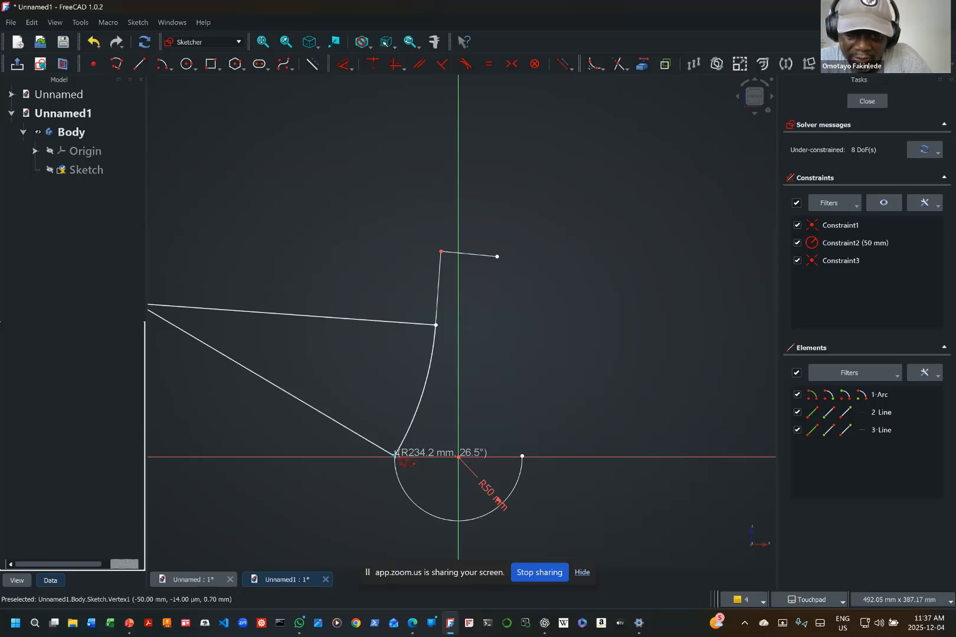
pyautogui.click(395, 455)
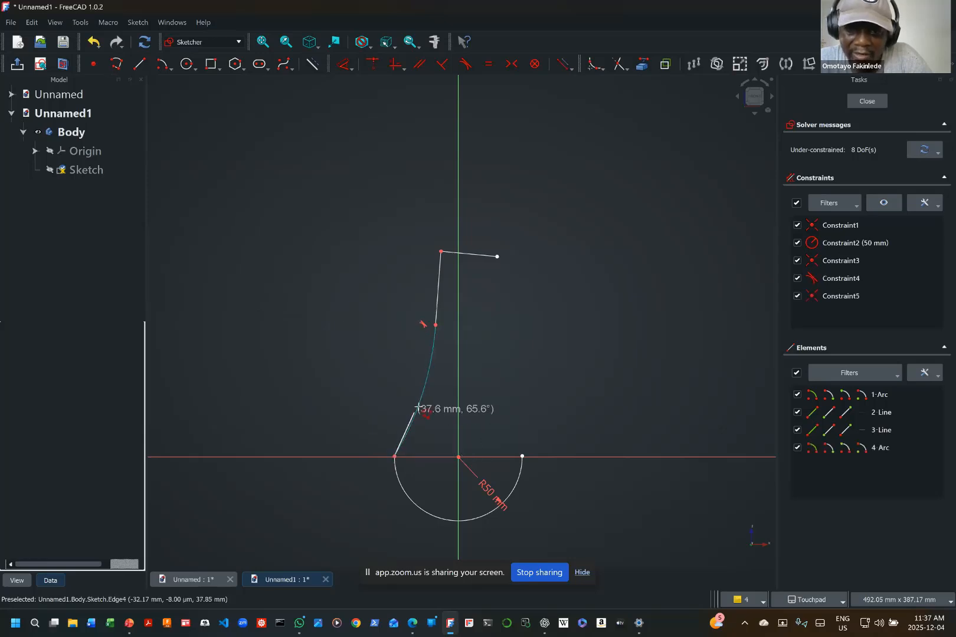
# Step: Draw a polyline from the top line's right end about 54 mm vertically down, continuing with a tangent arc to the bottom arc's right end
pyautogui.click(497, 257)
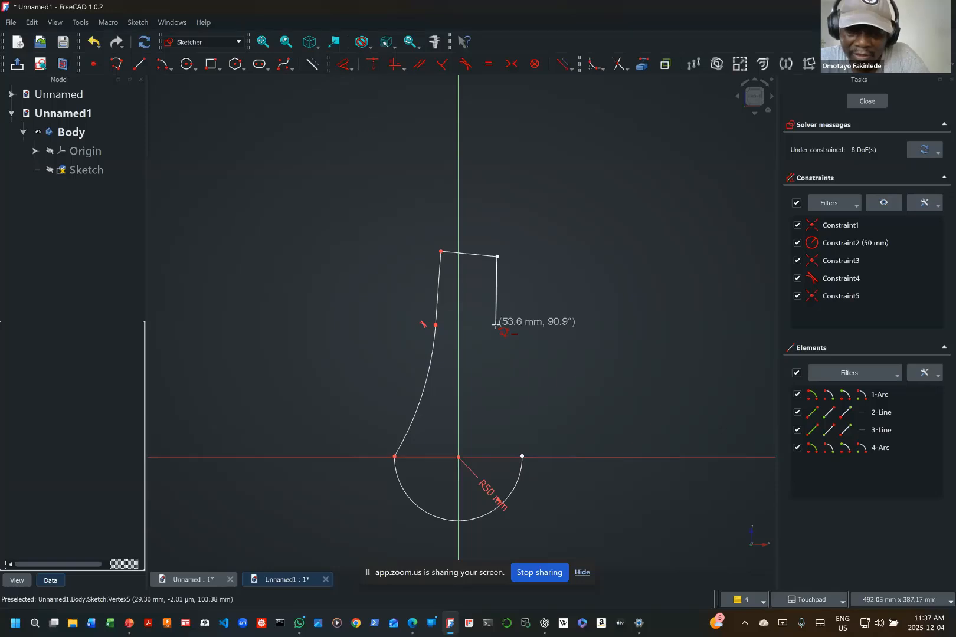
pyautogui.click(497, 325)
pyautogui.press('m')
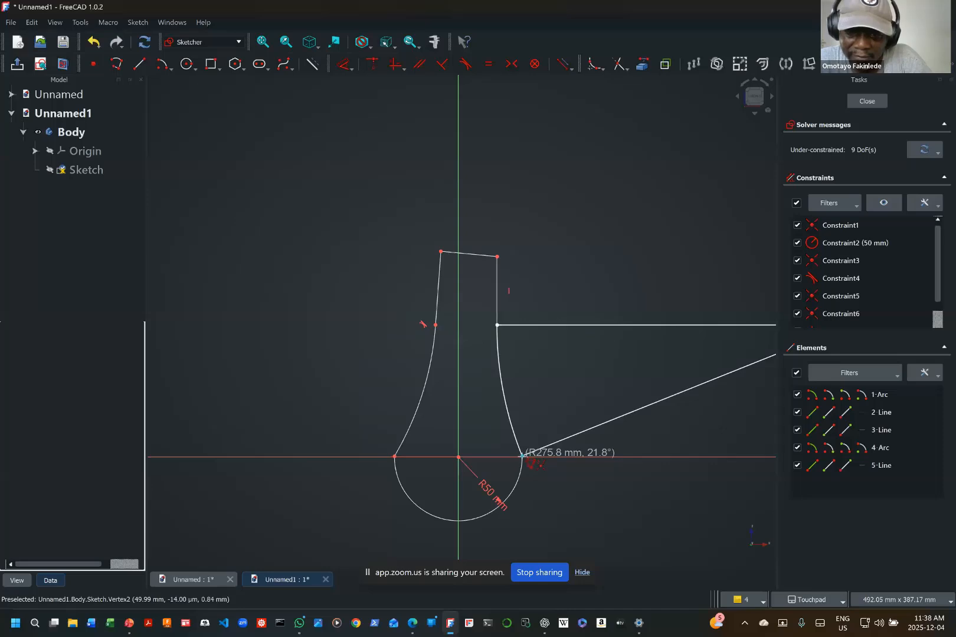
pyautogui.click(523, 456)
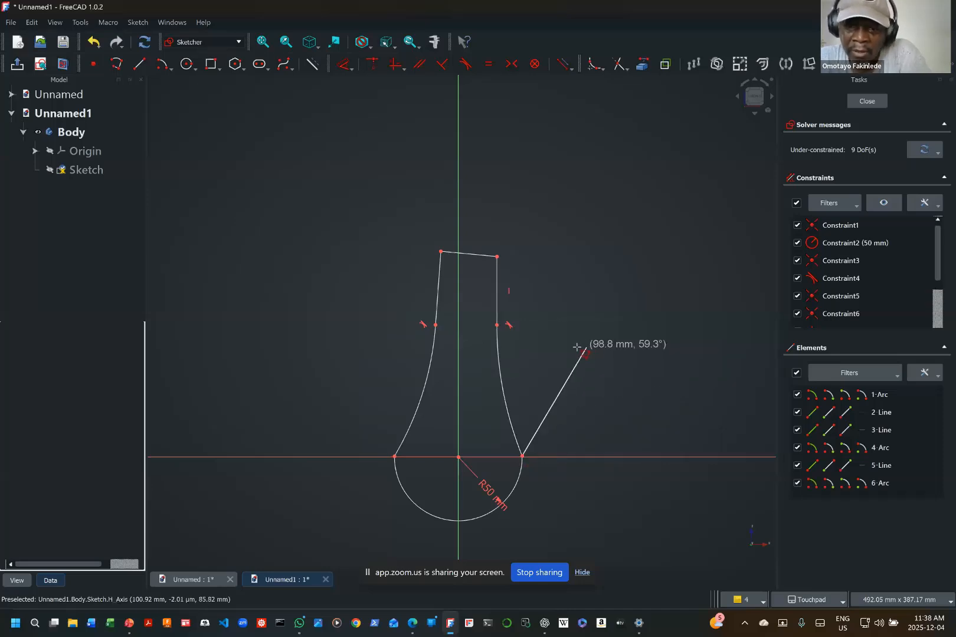
# Step: Make the left and right side arcs tangent to the 50 mm bottom arc where they meet it
pyautogui.press('Escape')
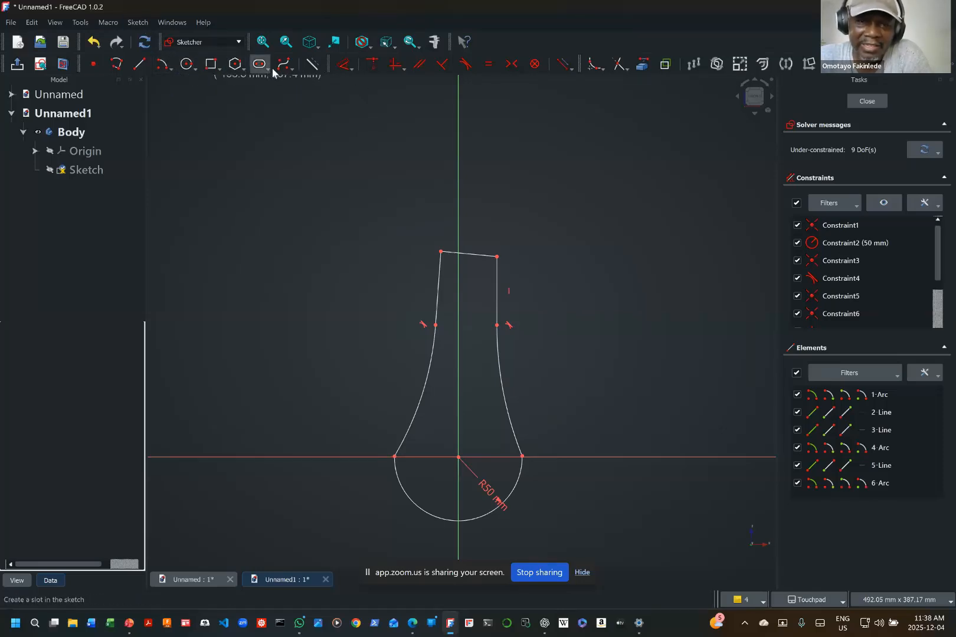
pyautogui.click(464, 66)
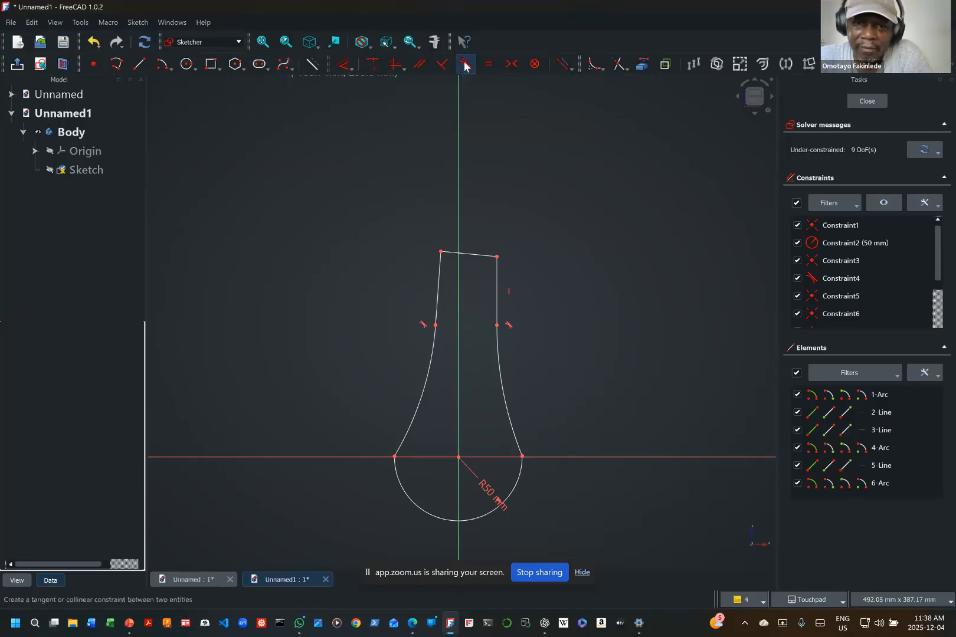
pyautogui.click(402, 439)
pyautogui.click(398, 479)
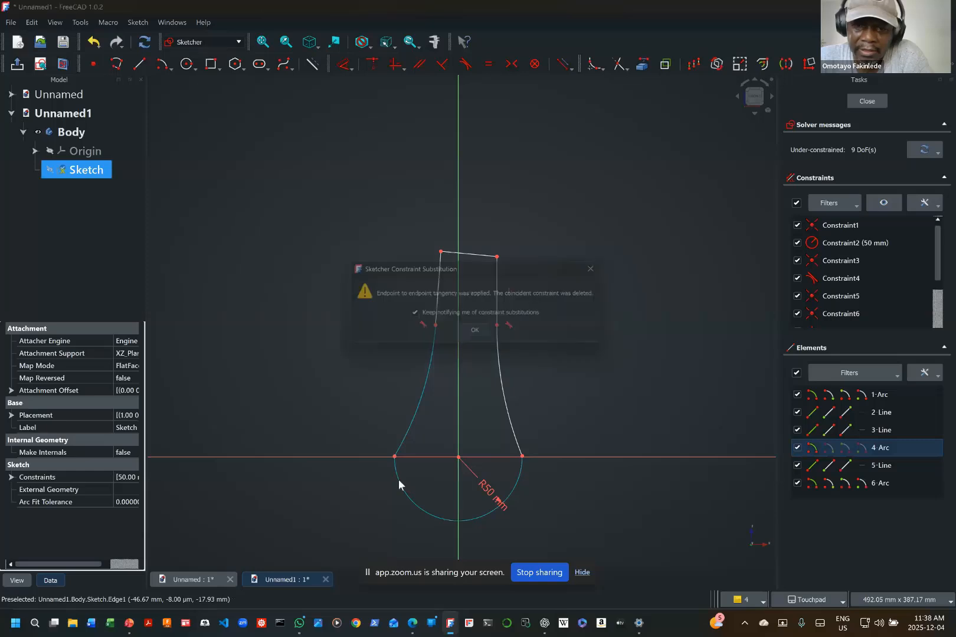
pyautogui.click(479, 335)
pyautogui.click(513, 415)
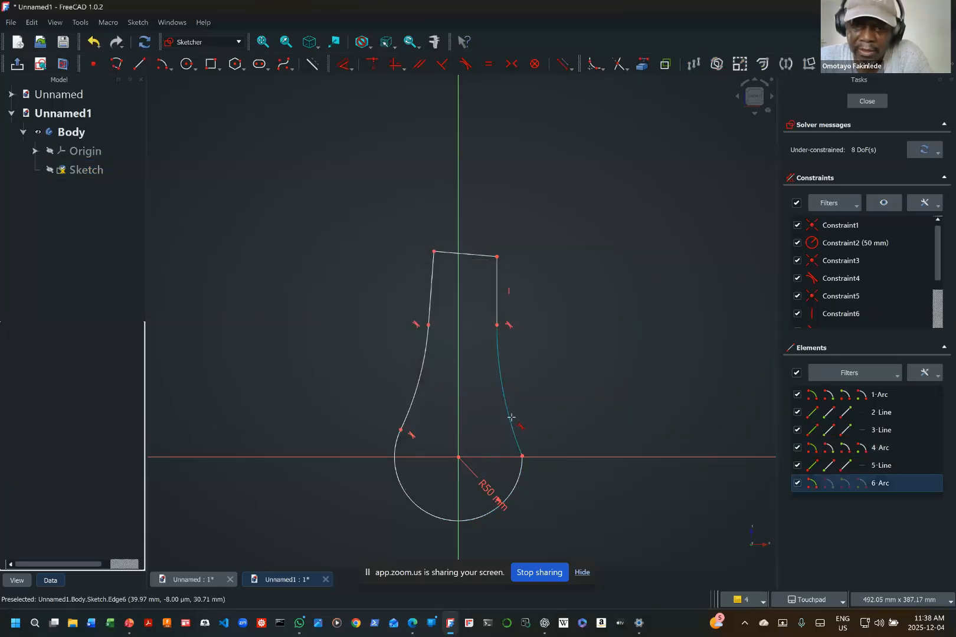
pyautogui.click(519, 480)
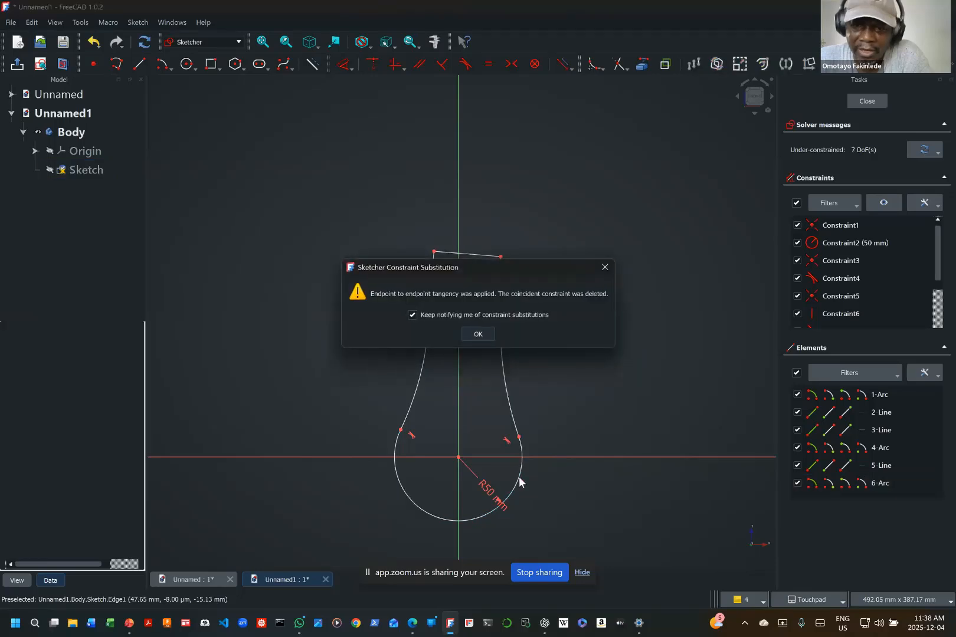
pyautogui.click(486, 335)
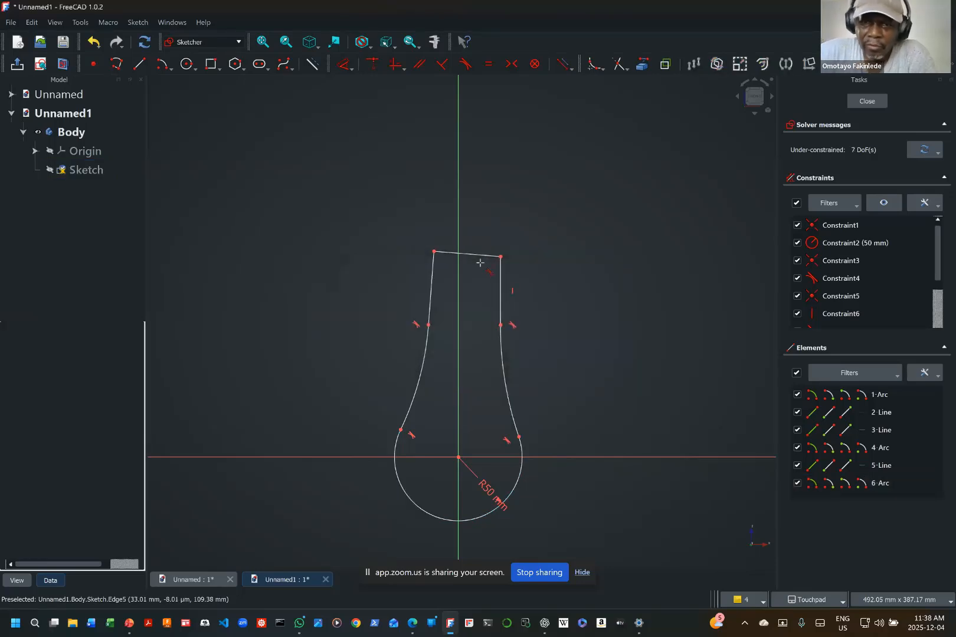
pyautogui.click(435, 250)
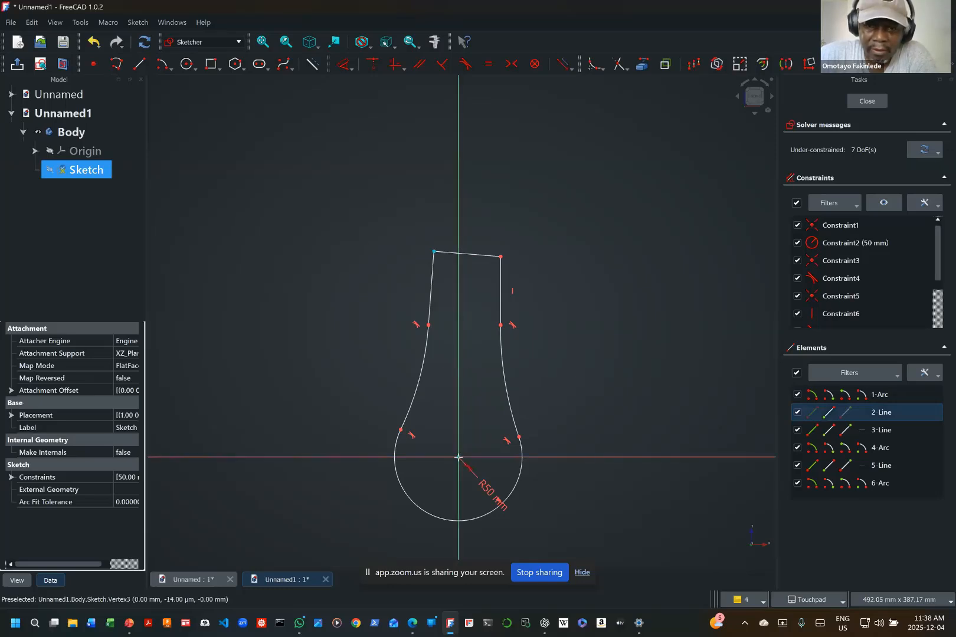
pyautogui.press('t')
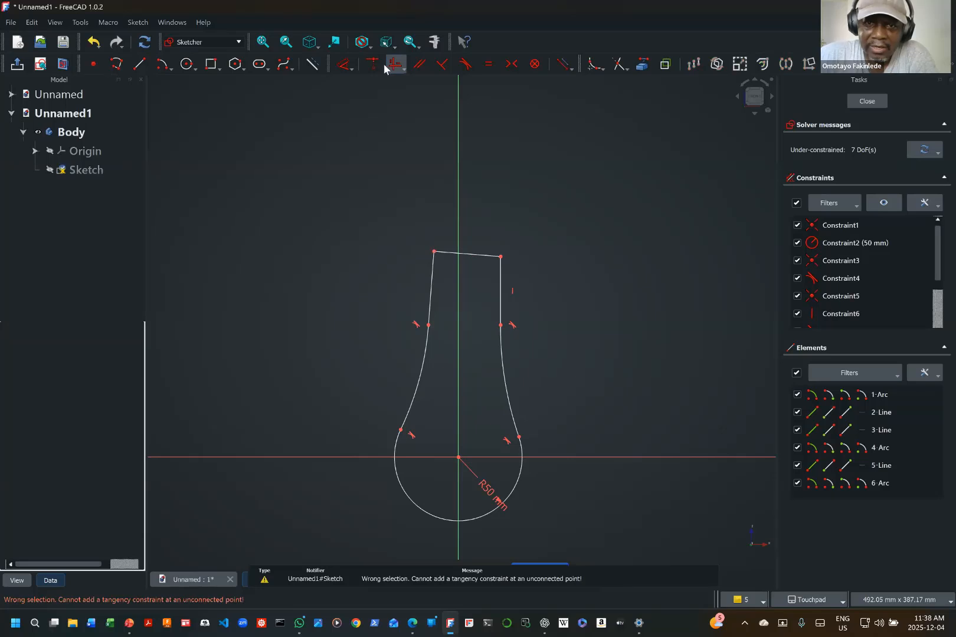
pyautogui.click(350, 69)
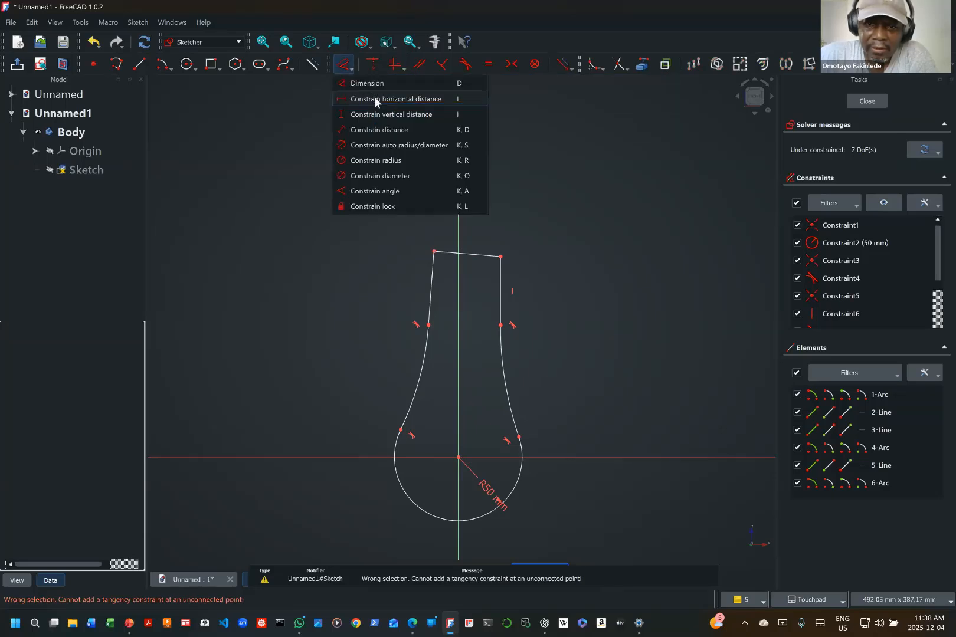
pyautogui.click(376, 99)
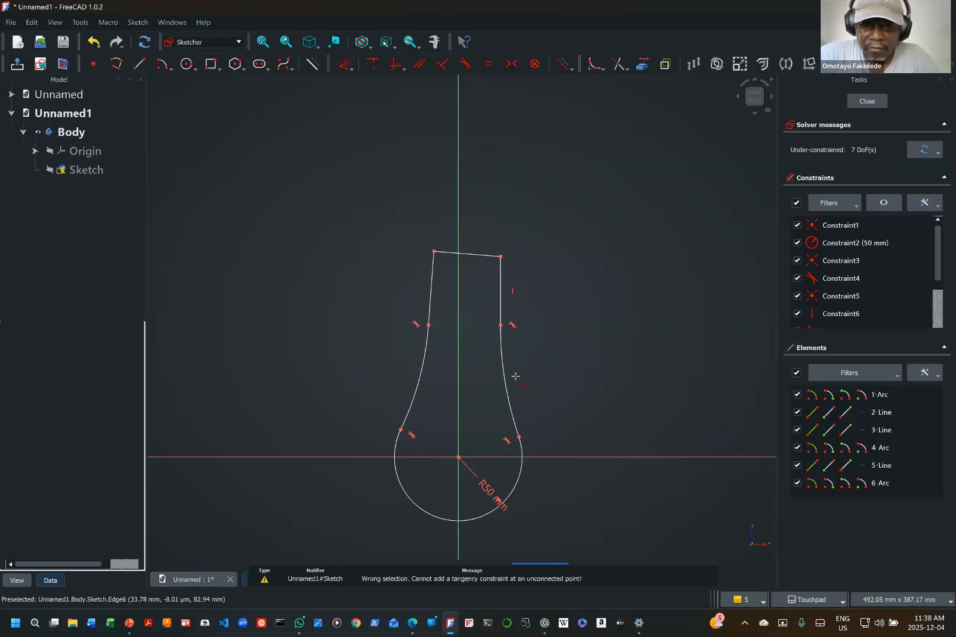
pyautogui.click(459, 457)
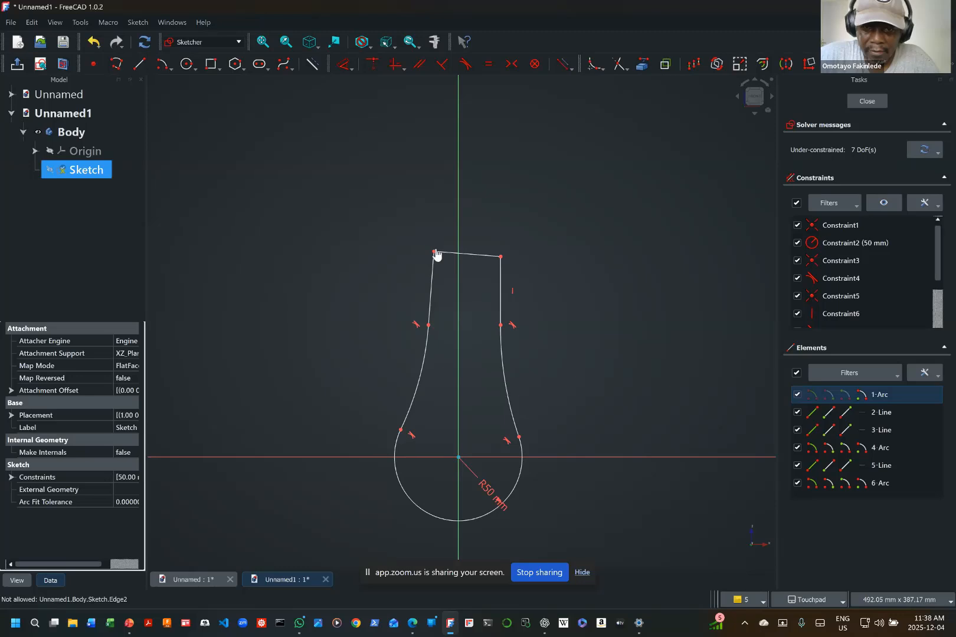
pyautogui.press('Escape')
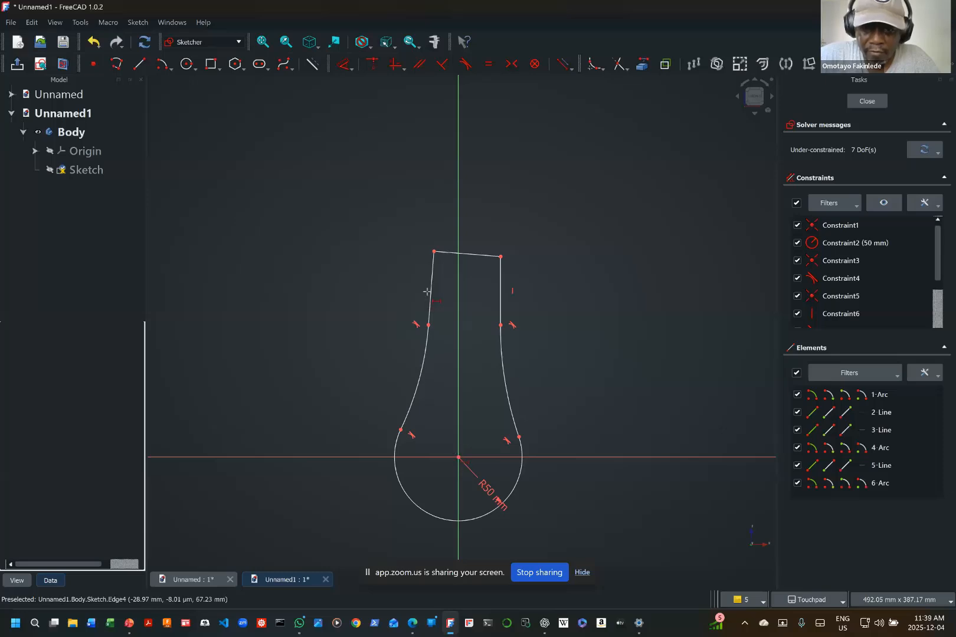
pyautogui.click(434, 251)
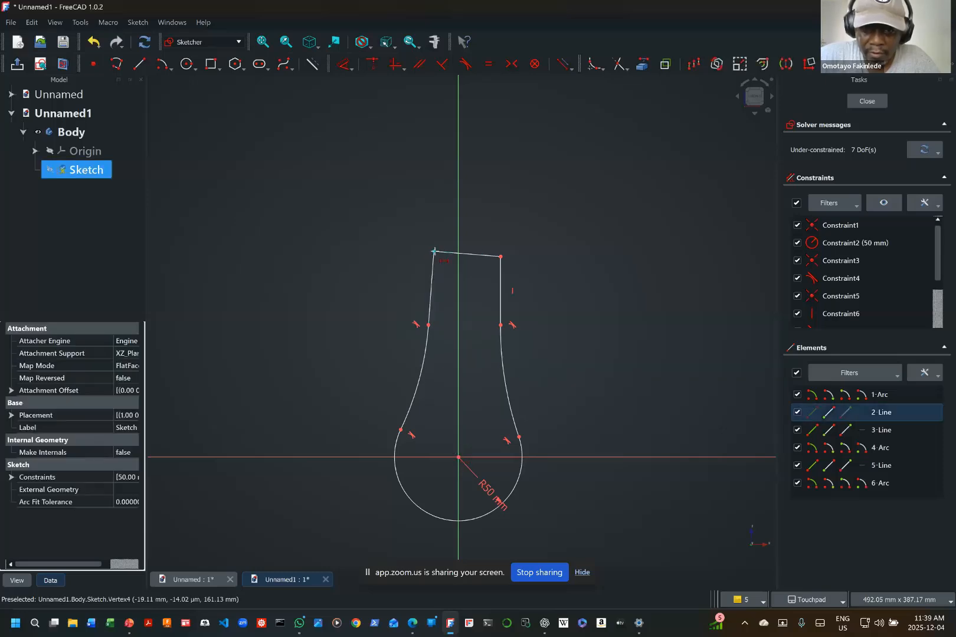
pyautogui.click(349, 69)
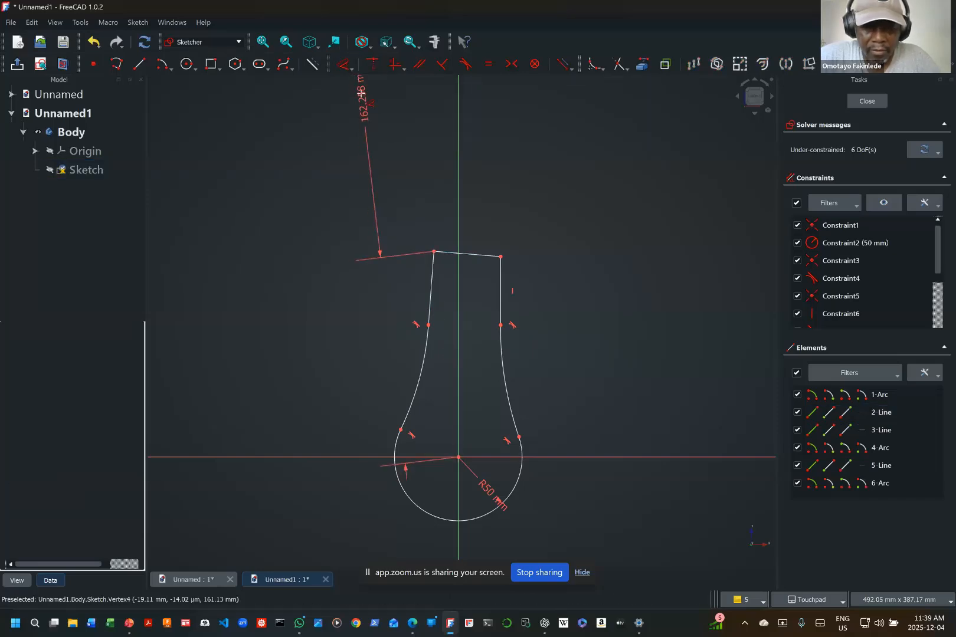
pyautogui.press('Escape')
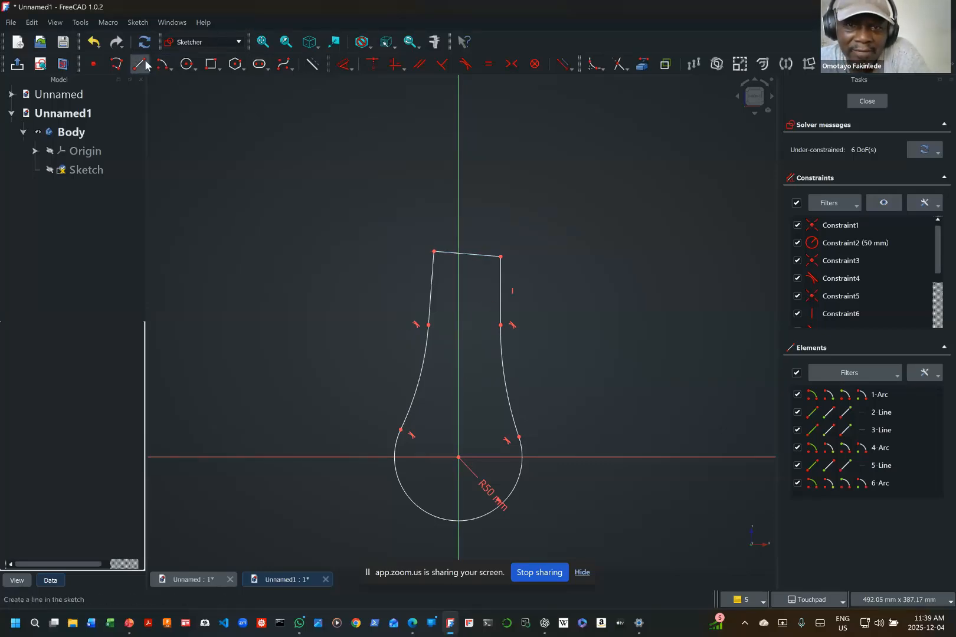
# Step: Constrain the slanted top line to horizontal and dimension its length as 20 mm
pyautogui.click(399, 71)
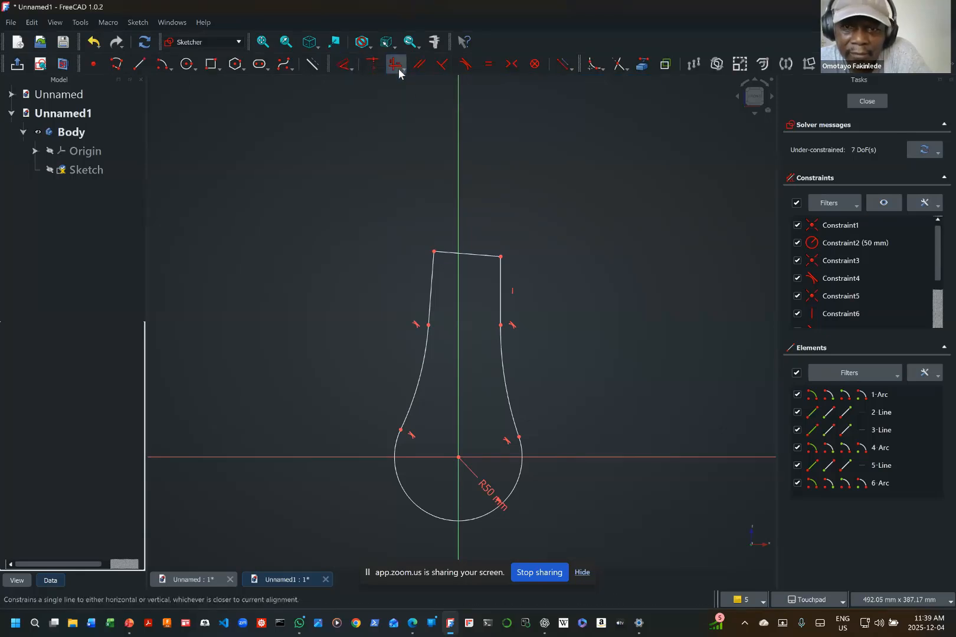
pyautogui.click(474, 255)
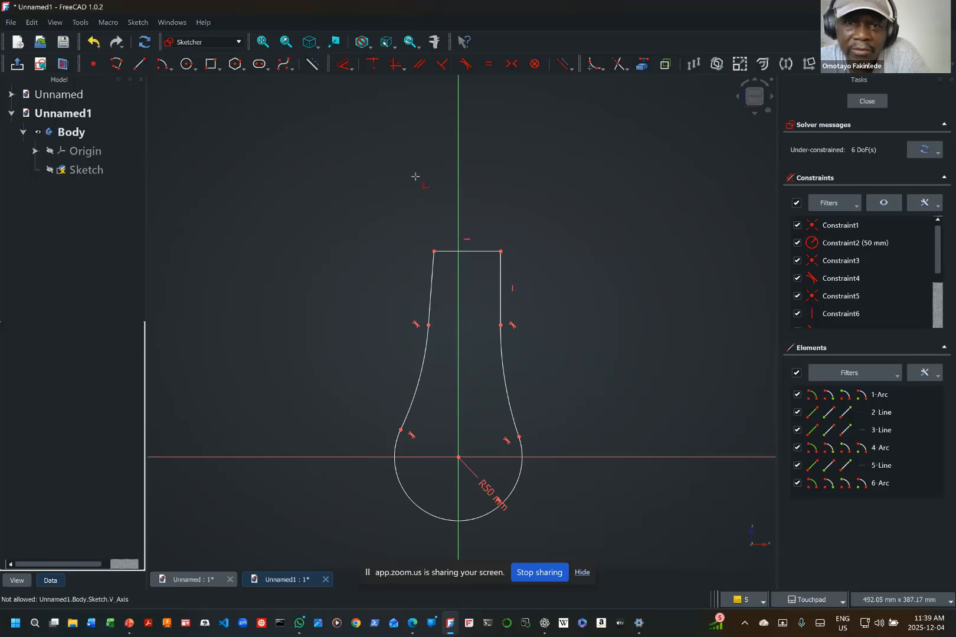
pyautogui.click(351, 69)
pyautogui.click(362, 87)
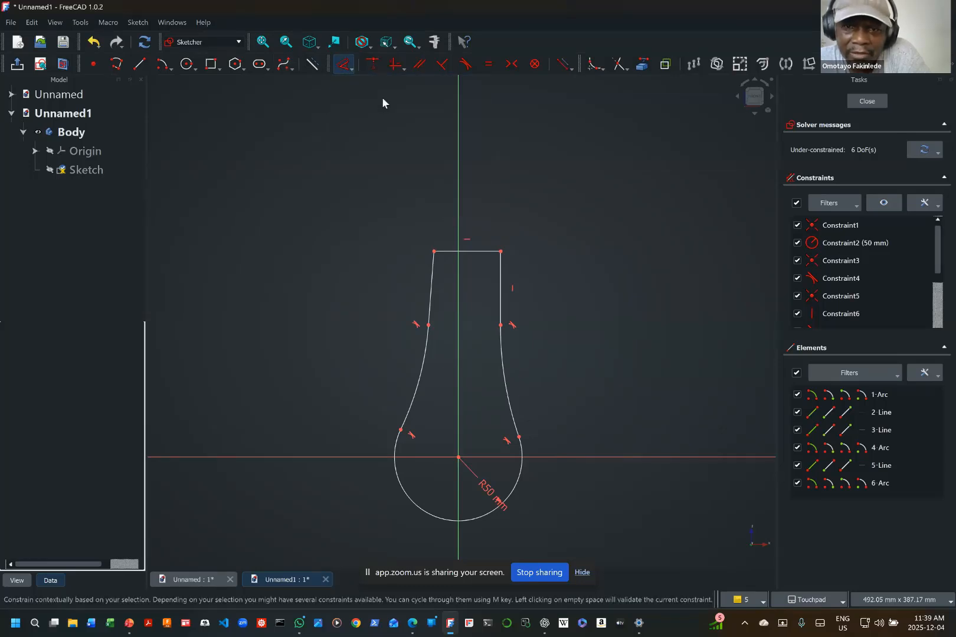
pyautogui.click(473, 250)
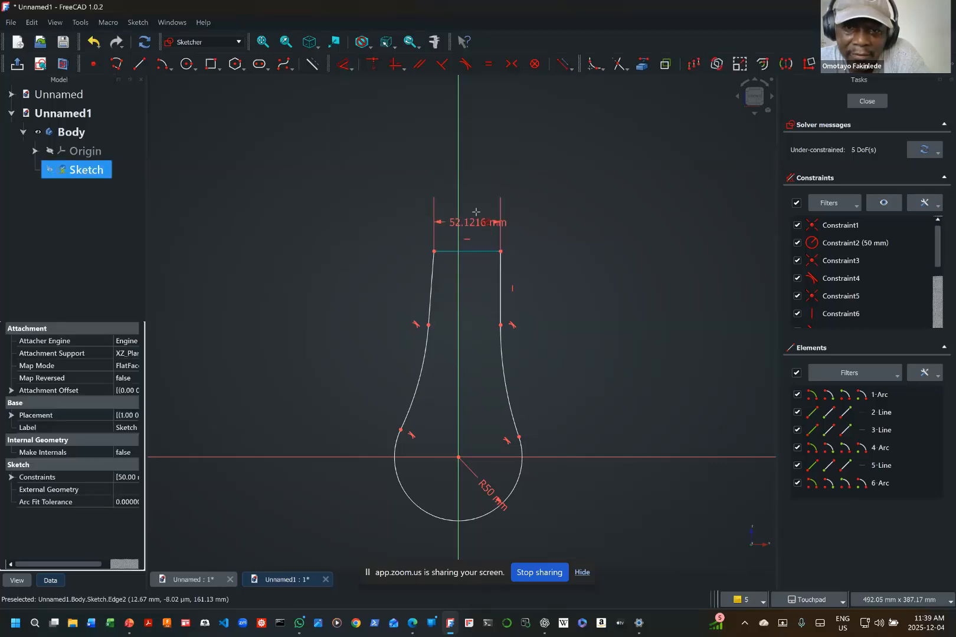
pyautogui.click(474, 209)
pyautogui.write('20')
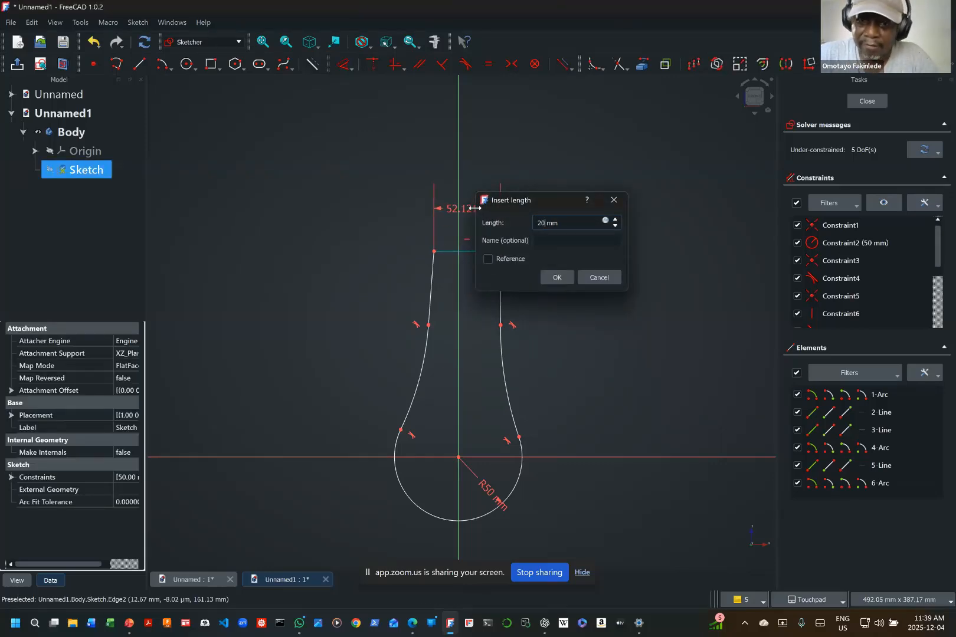
pyautogui.press('Return')
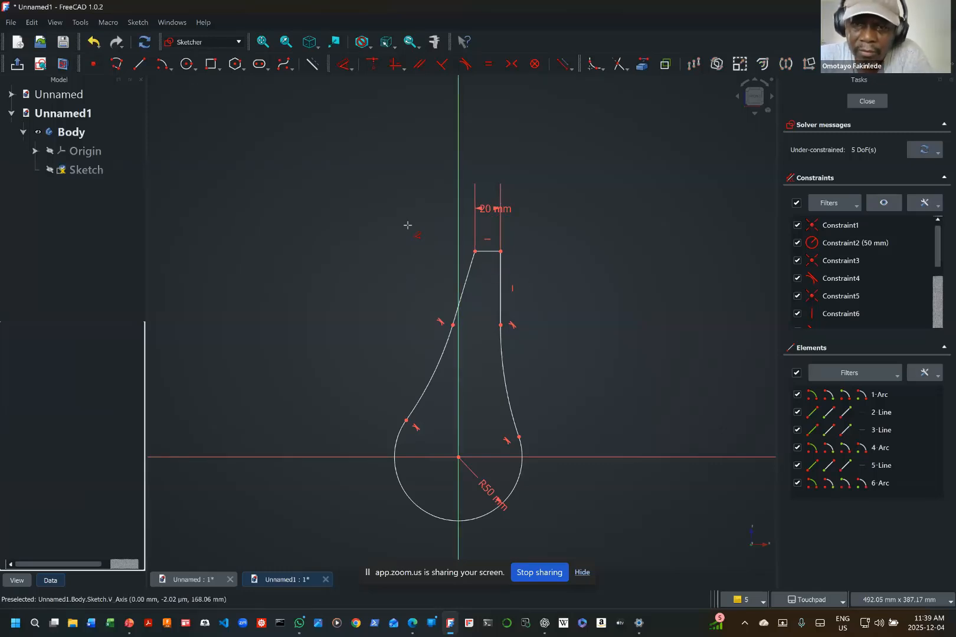
# Step: Shift the 20 mm top line to straddle the vertical axis evenly and lengthen the short right straight side downward
pyautogui.moveTo(492, 254); pyautogui.dragTo(463, 255)
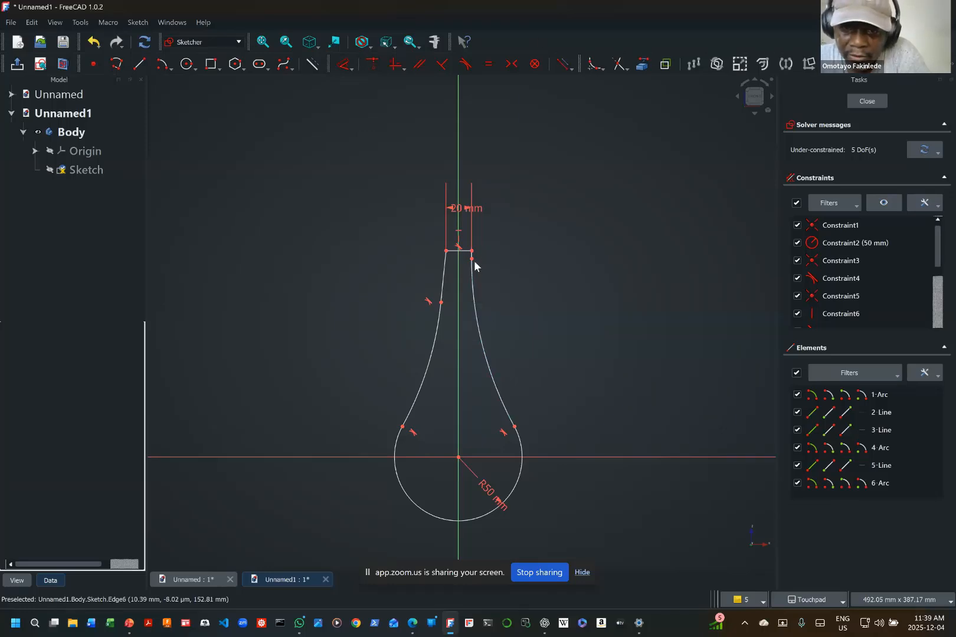
pyautogui.moveTo(475, 265); pyautogui.dragTo(479, 305)
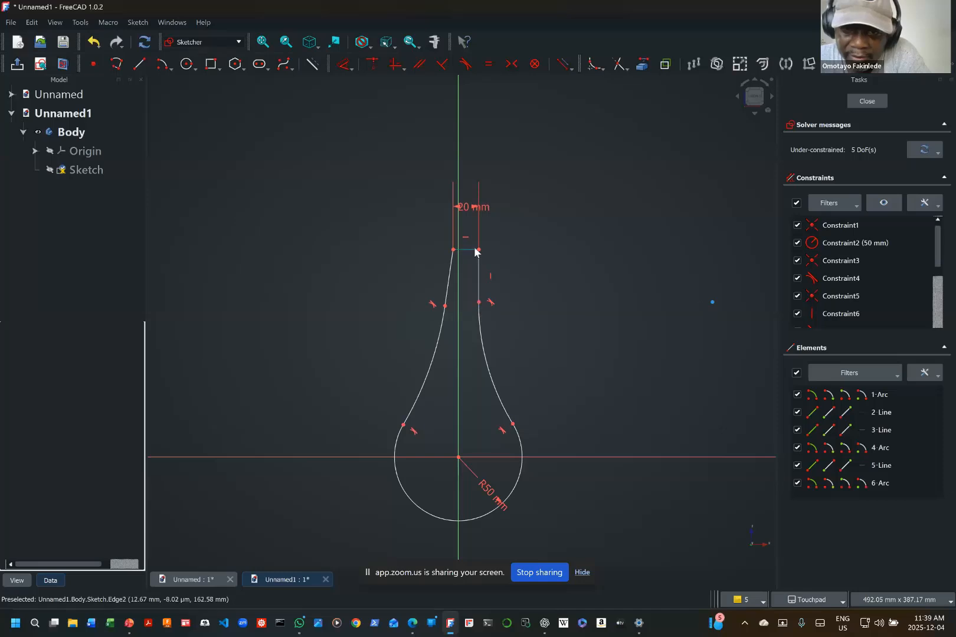
pyautogui.moveTo(473, 252); pyautogui.dragTo(466, 245)
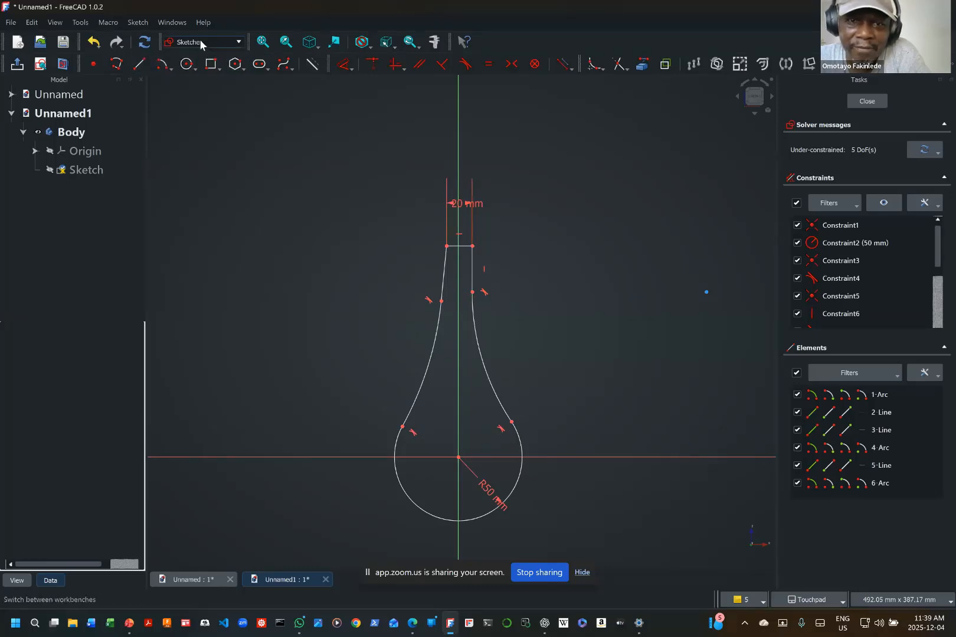
# Step: Dimension the right vertical line's length as 50 mm, placing the dimension outside the profile
pyautogui.click(351, 69)
pyautogui.click(352, 84)
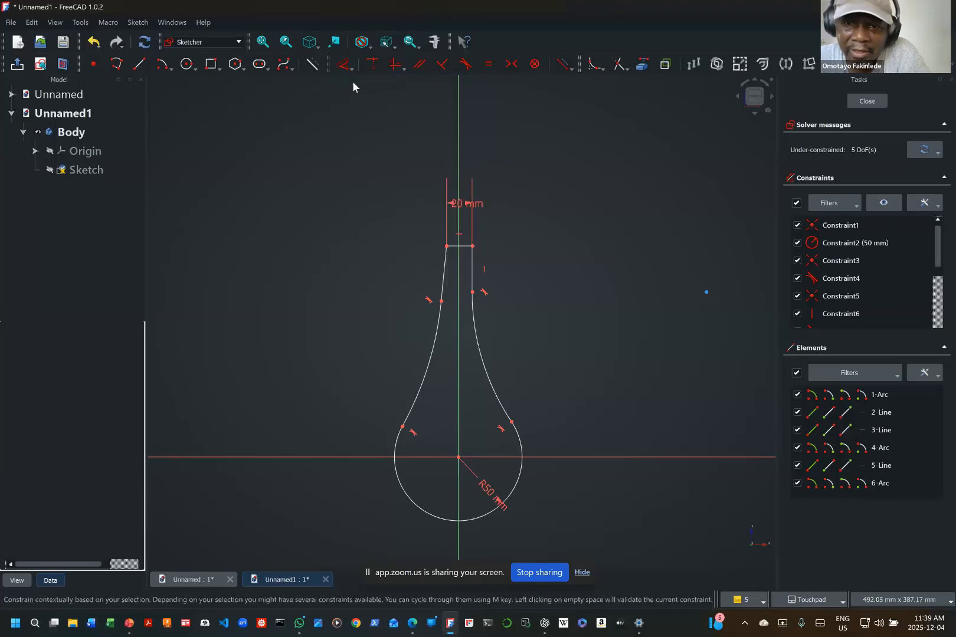
pyautogui.click(474, 281)
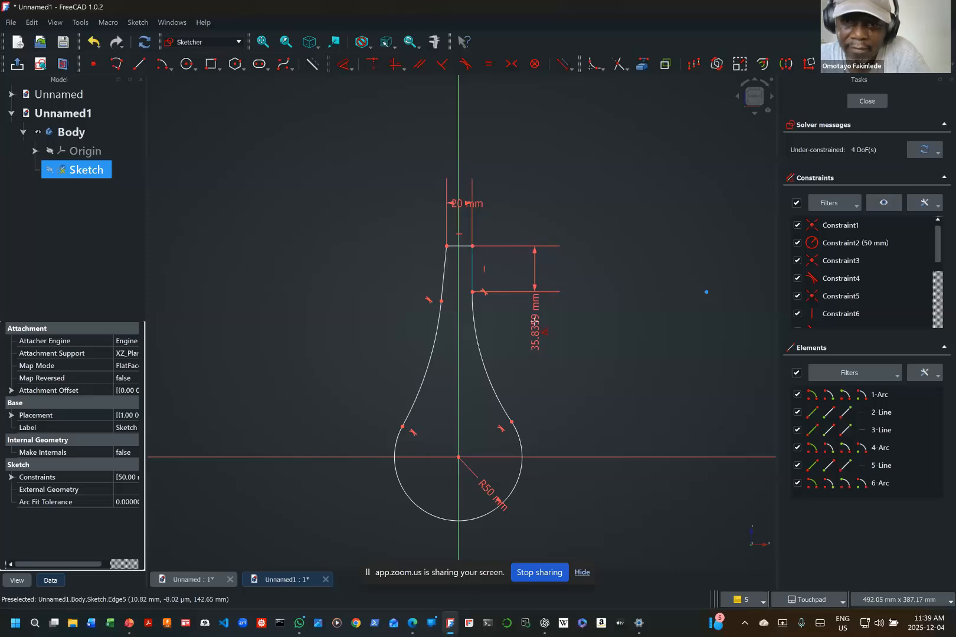
pyautogui.click(534, 325)
pyautogui.write('50')
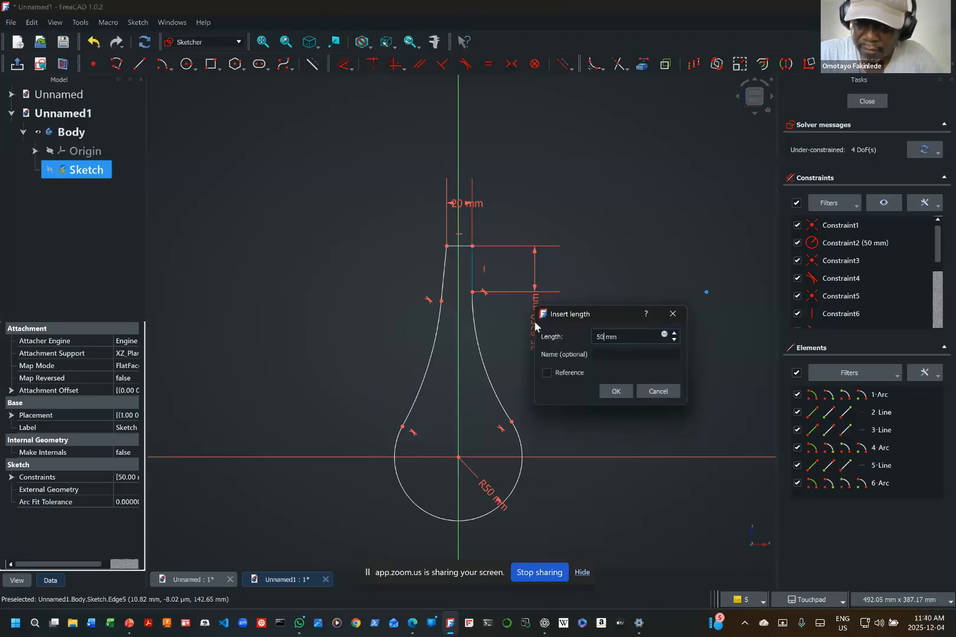
pyautogui.press('Return')
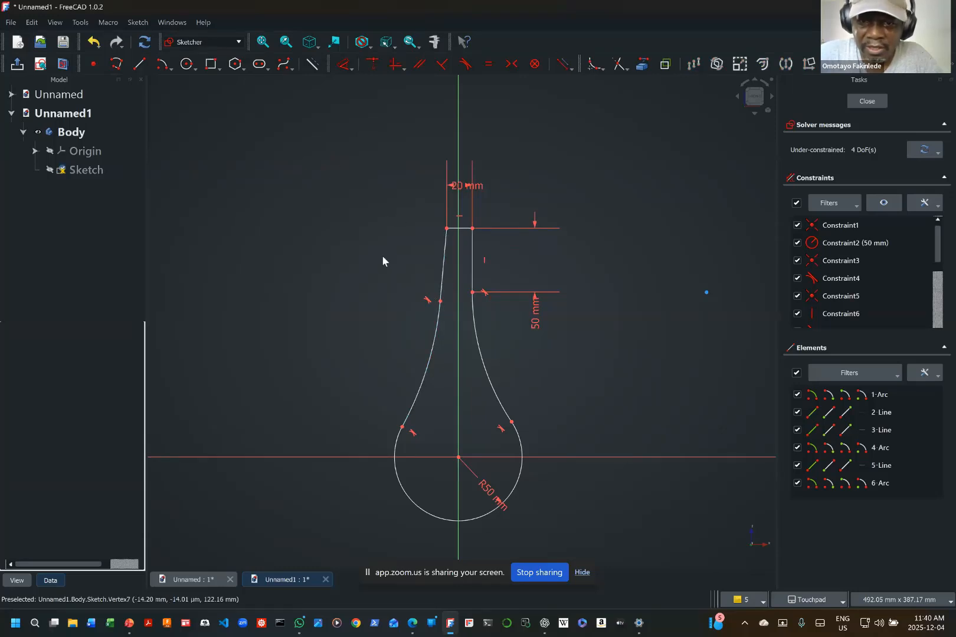
# Step: Try making the lower ends of the two straight sides coincident and reshaping the profile, then undo both changes
pyautogui.click(440, 301)
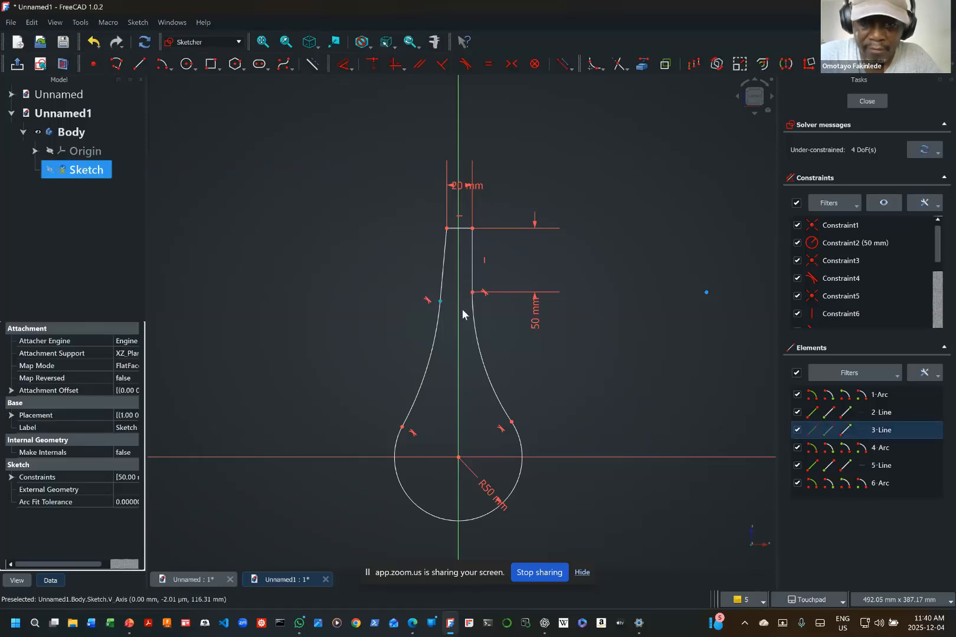
pyautogui.click(472, 292)
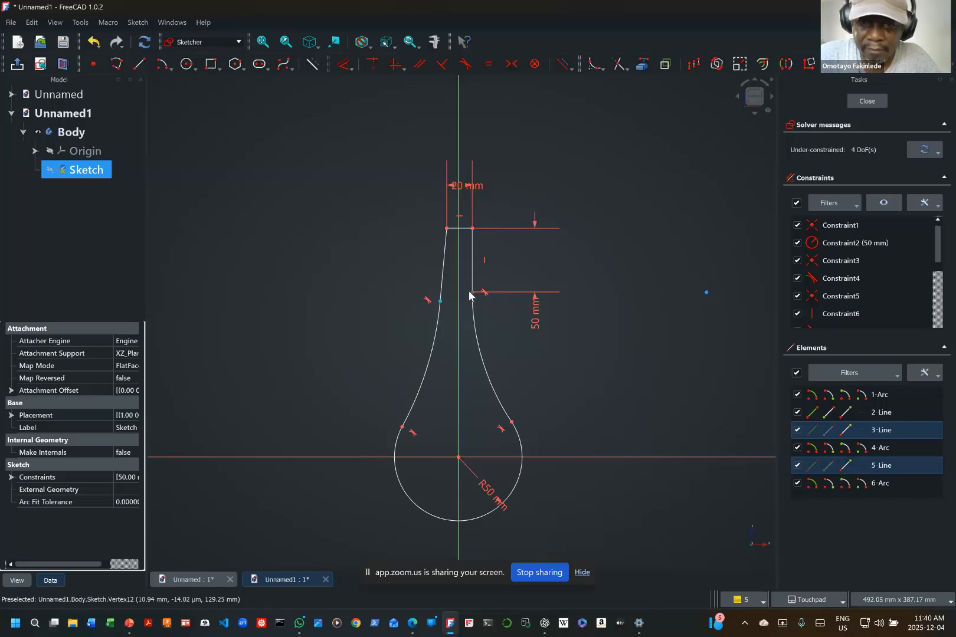
pyautogui.click(377, 65)
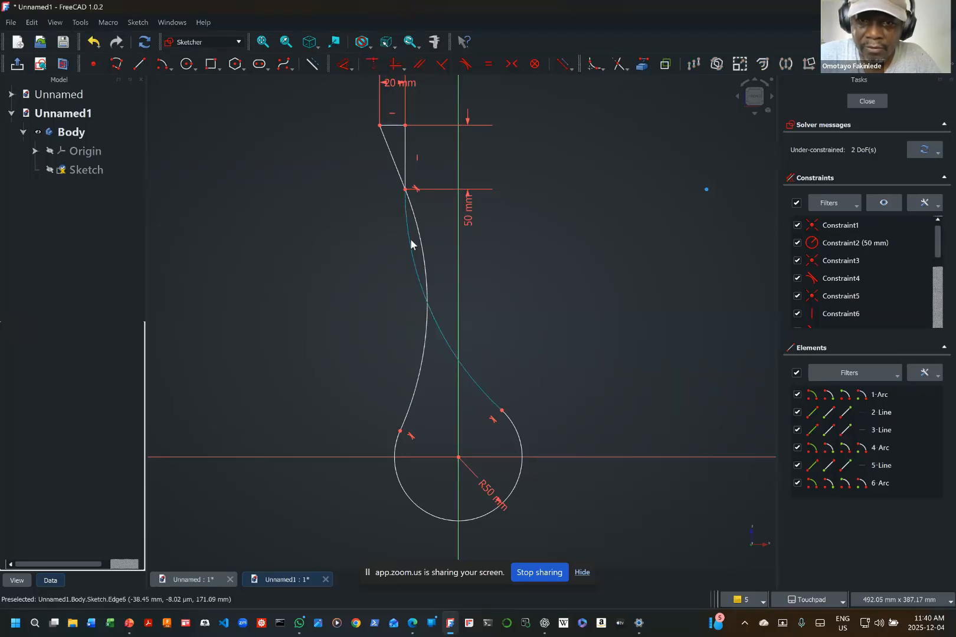
pyautogui.moveTo(408, 243)
pyautogui.mouseDown()
pyautogui.moveTo(515, 242)
pyautogui.moveTo(439, 210)
pyautogui.mouseUp()
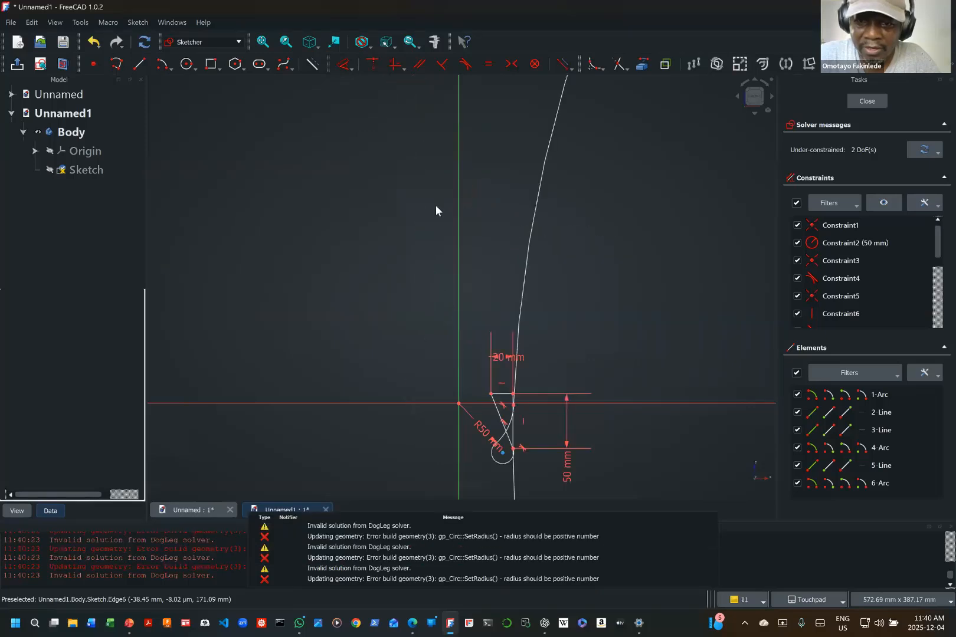
pyautogui.click(96, 43)
pyautogui.click(96, 42)
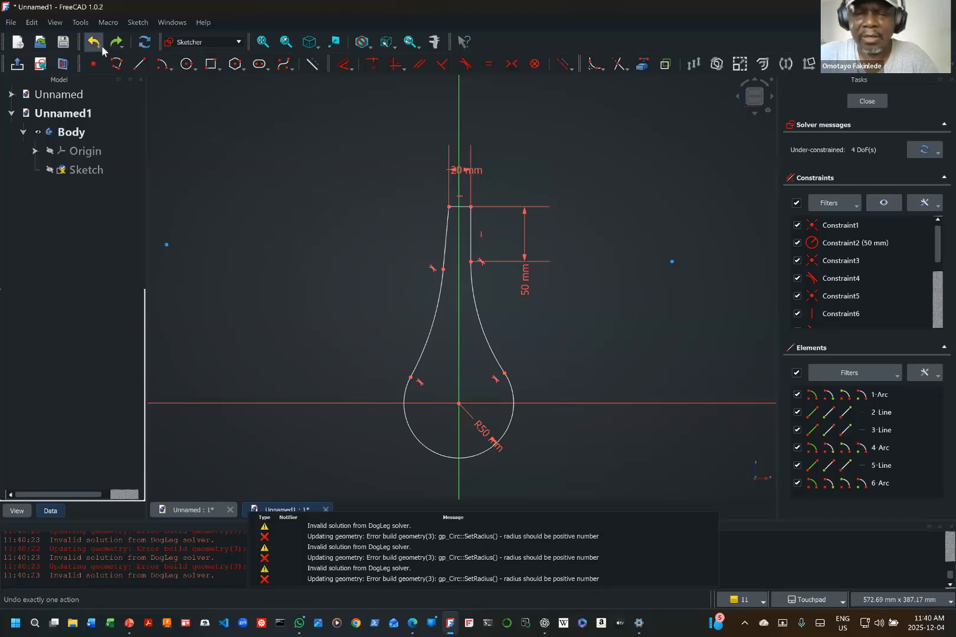
# Step: Constrain the left straight side line to vertical
pyautogui.click(446, 239)
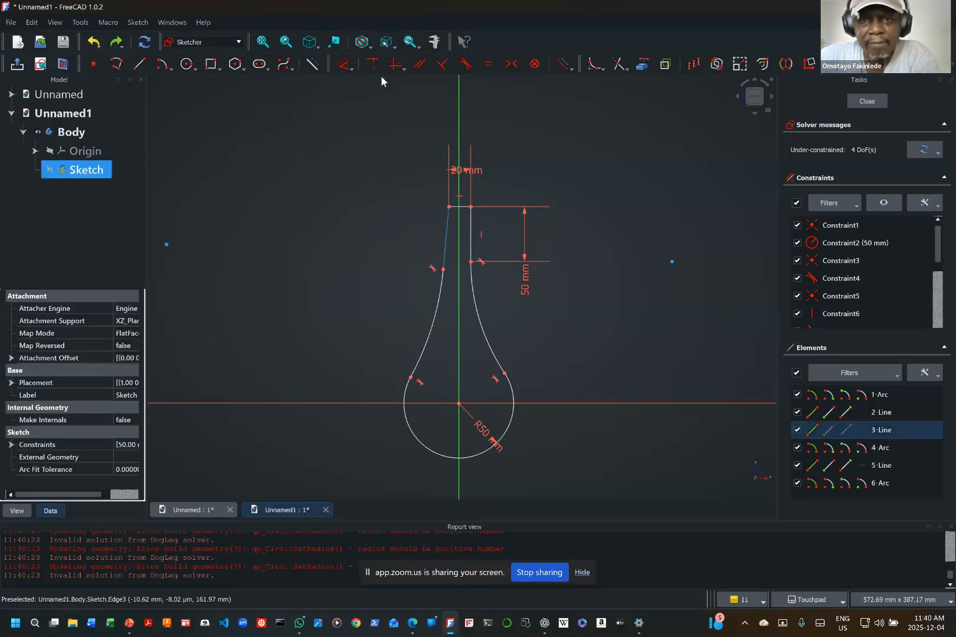
pyautogui.click(395, 64)
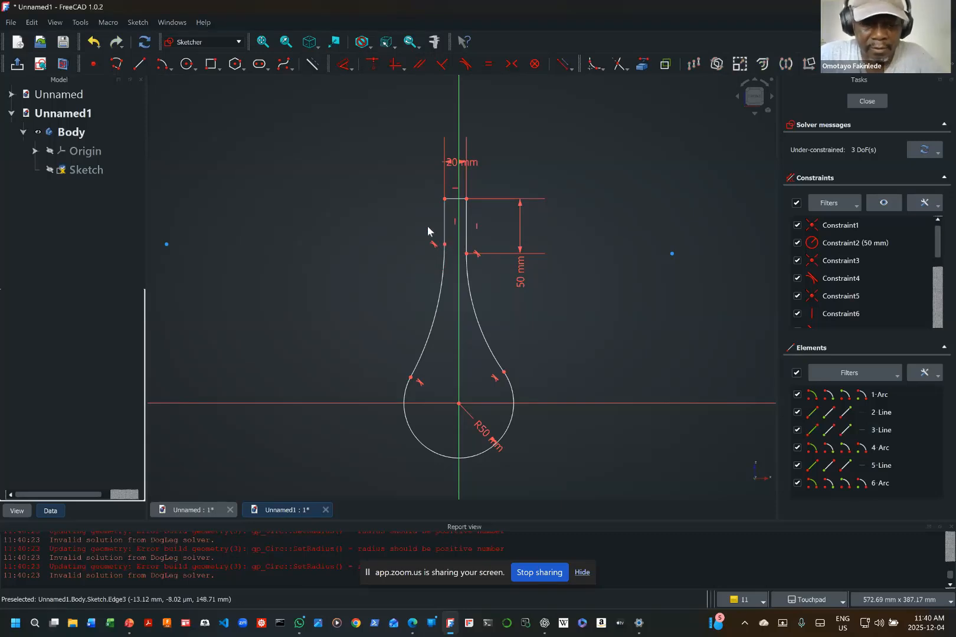
# Step: Align the lower ends of the two straight sides horizontally and shift the top line to straddle the vertical axis more evenly
pyautogui.click(449, 254)
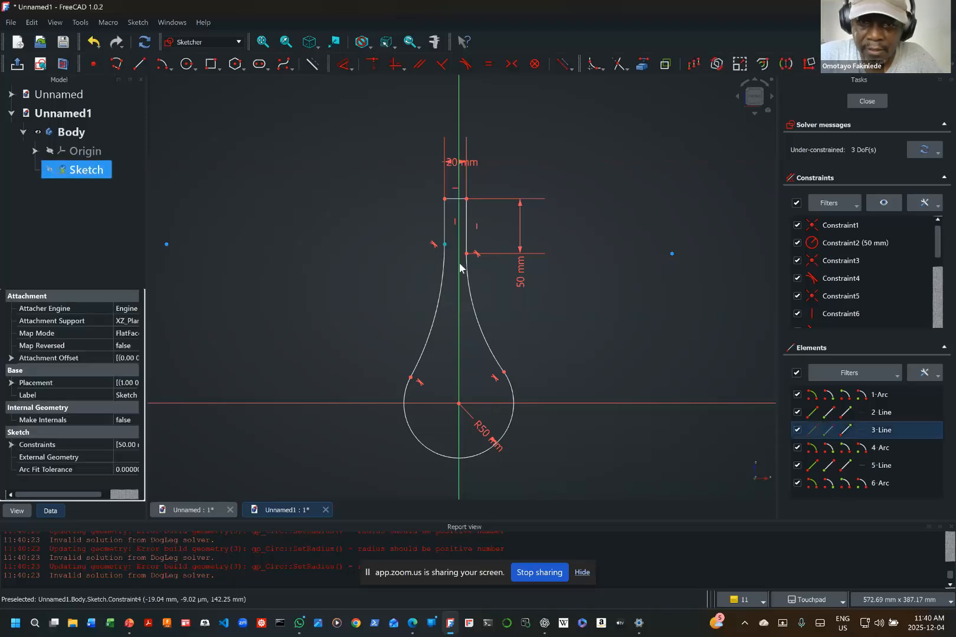
pyautogui.click(466, 256)
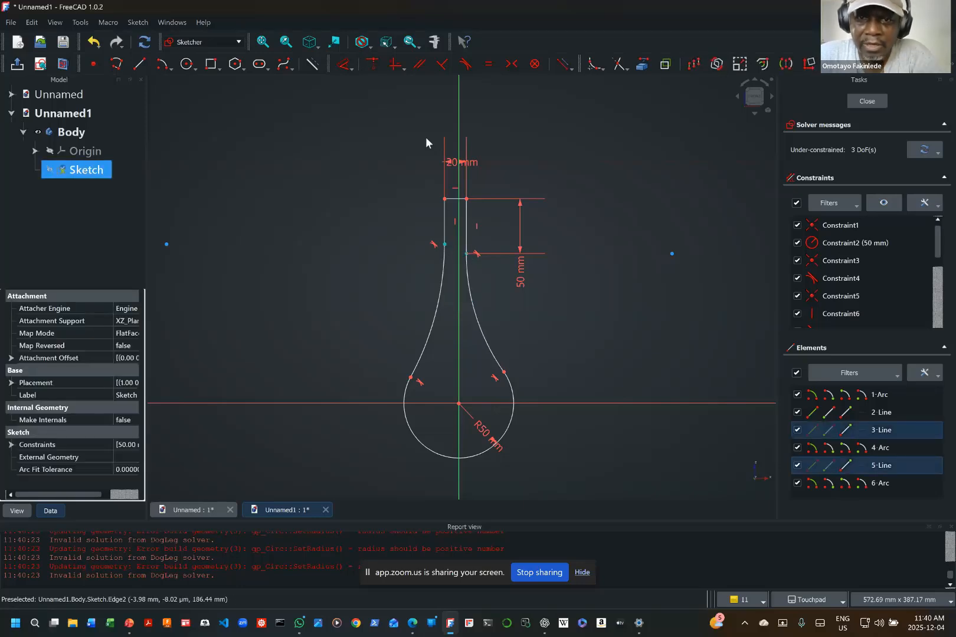
pyautogui.click(396, 65)
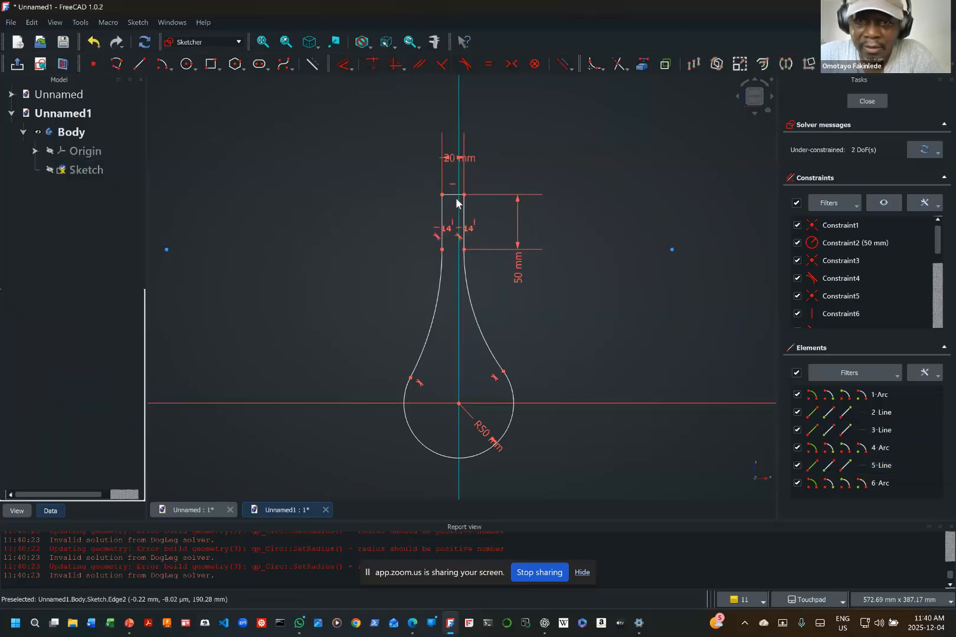
pyautogui.moveTo(443, 198)
pyautogui.mouseDown()
pyautogui.moveTo(461, 197)
pyautogui.moveTo(446, 198)
pyautogui.mouseUp()
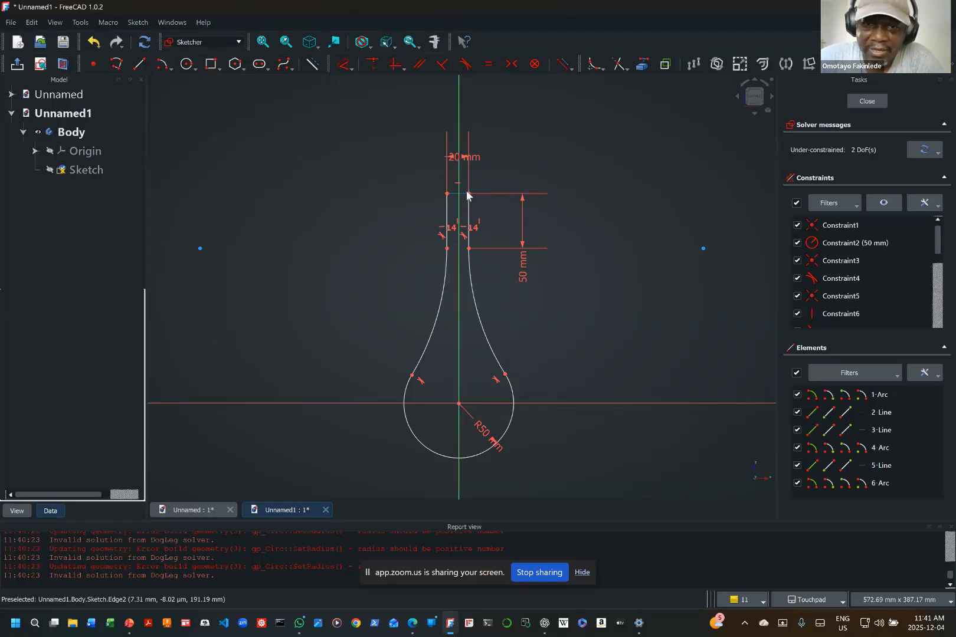
# Step: Constrain the top-right corner 10 mm horizontally from the origin and move the 10 mm and 20 mm dimensions to opposite sides of the neck
pyautogui.click(353, 65)
pyautogui.click(352, 69)
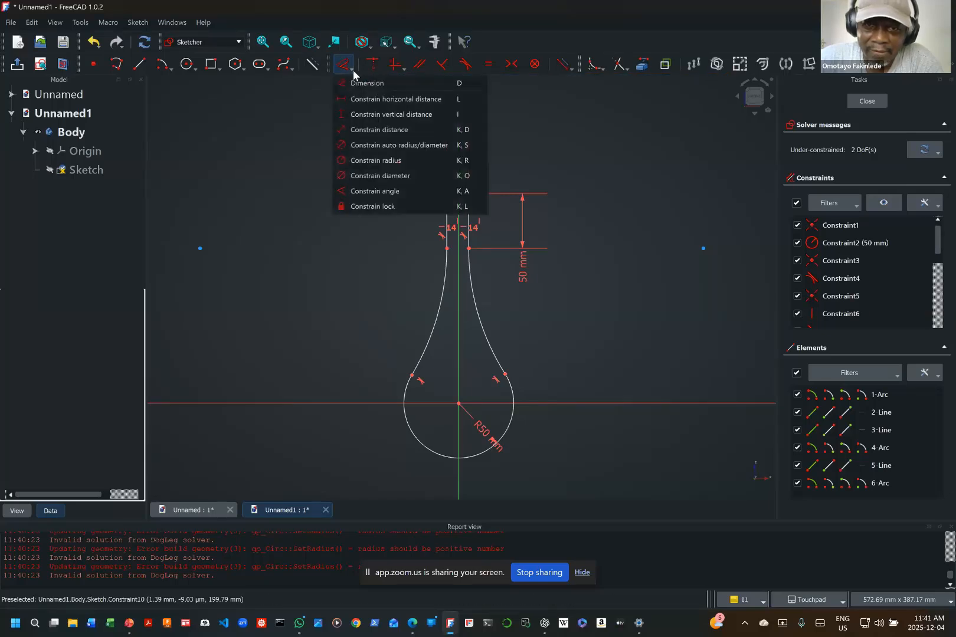
pyautogui.click(374, 100)
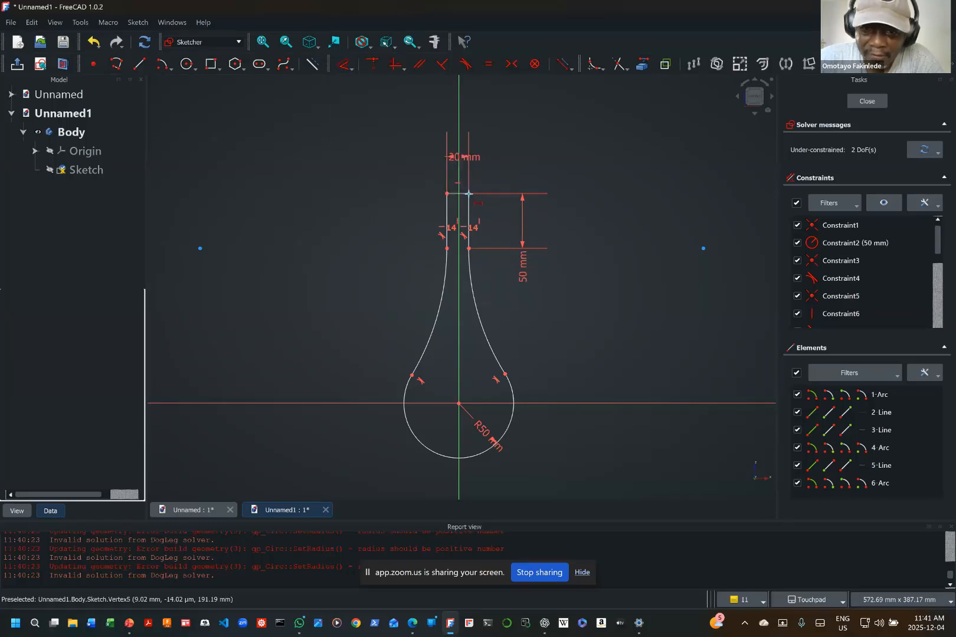
pyautogui.click(468, 193)
pyautogui.click(459, 404)
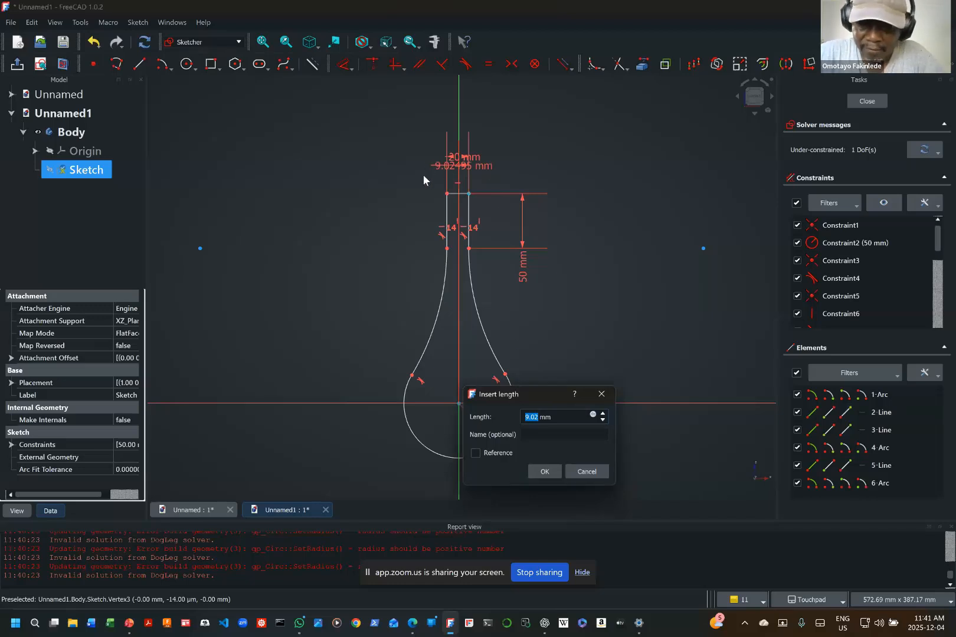
pyautogui.write('10')
pyautogui.press('Return')
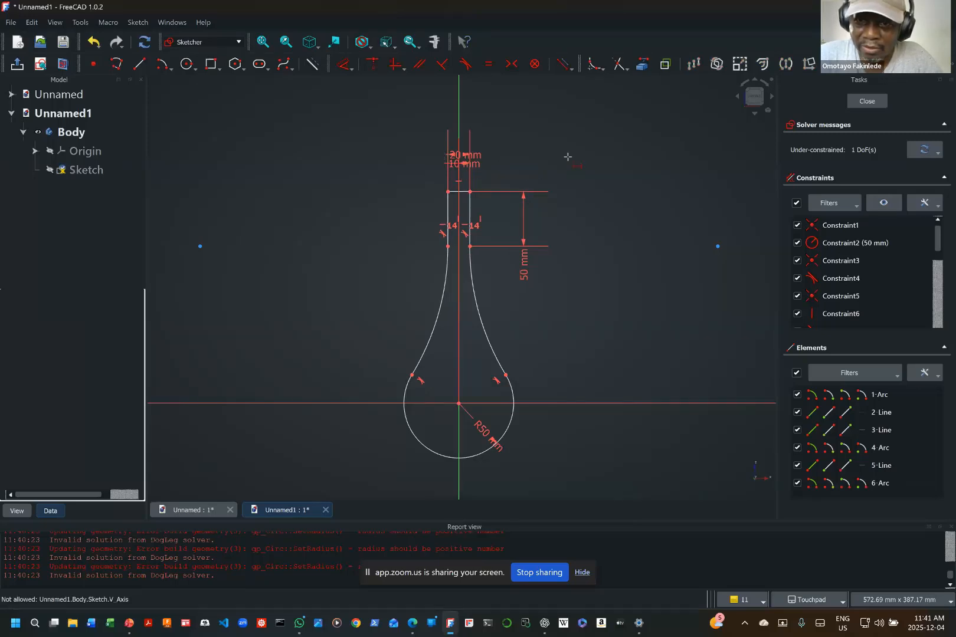
pyautogui.moveTo(464, 171); pyautogui.dragTo(512, 178)
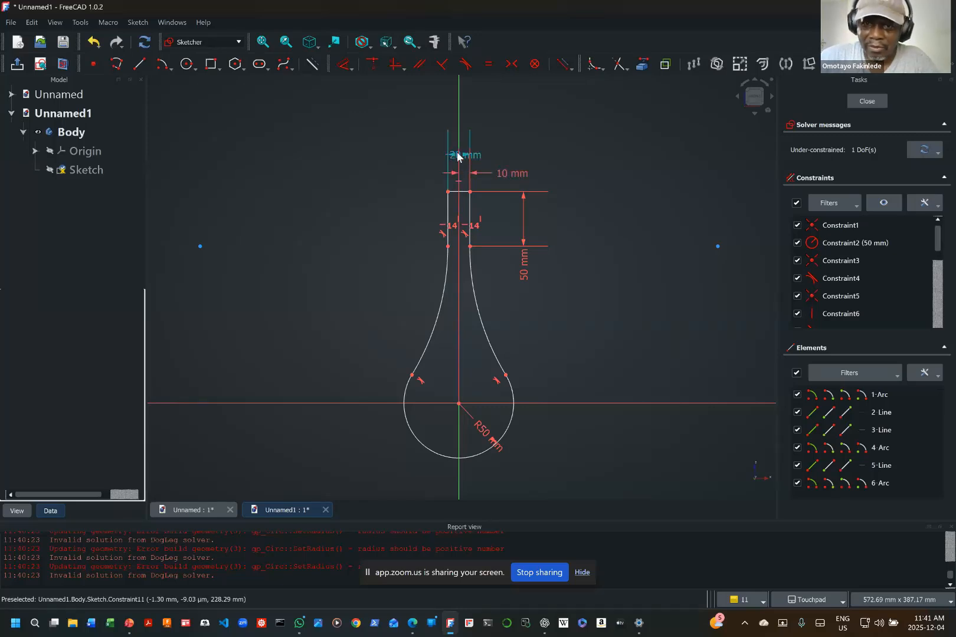
pyautogui.moveTo(453, 156); pyautogui.dragTo(419, 159)
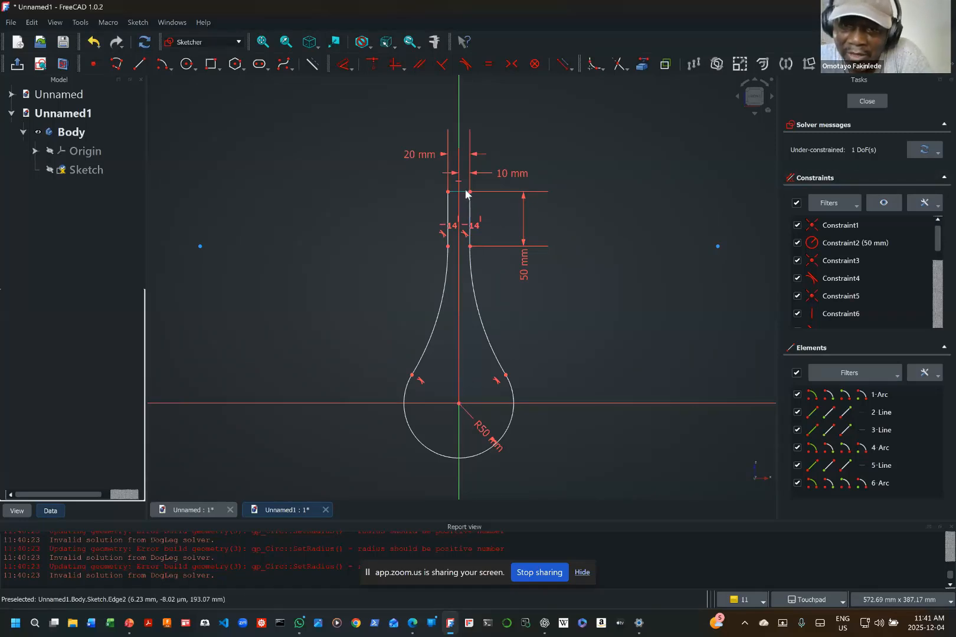
# Step: Constrain the top-right corner to a vertical distance of 175 mm from the origin and place that dimension outside the profile's left side
pyautogui.moveTo(466, 189)
pyautogui.mouseDown()
pyautogui.moveTo(489, 90)
pyautogui.moveTo(478, 328)
pyautogui.moveTo(519, 89)
pyautogui.moveTo(507, 189)
pyautogui.mouseUp()
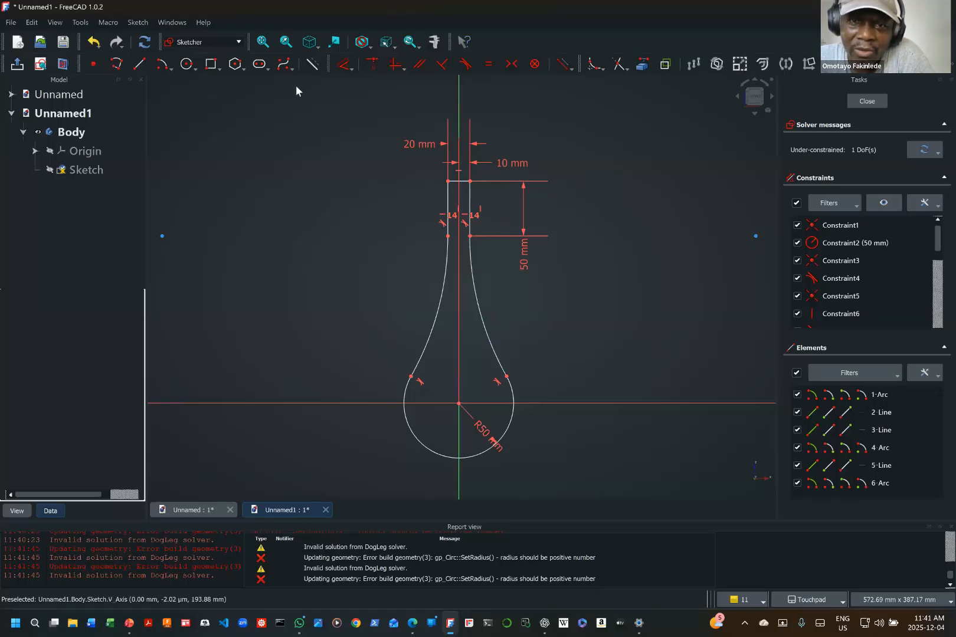
pyautogui.click(352, 65)
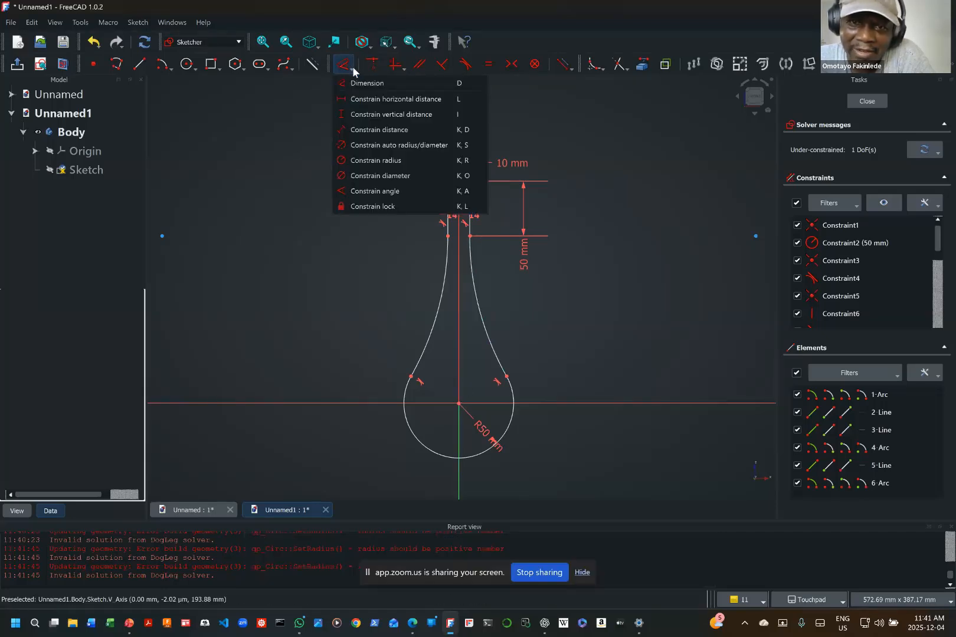
pyautogui.click(362, 115)
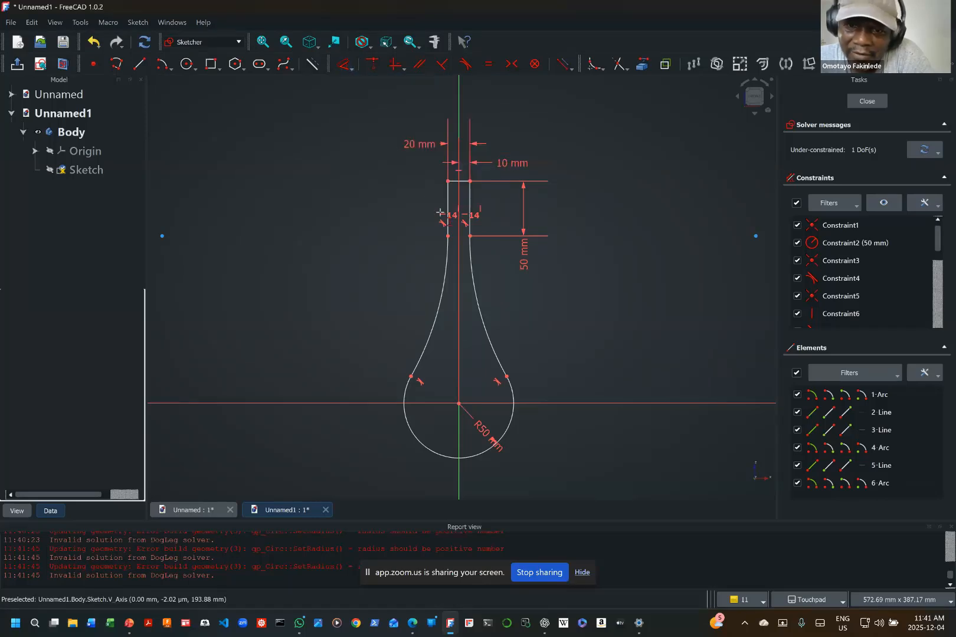
pyautogui.click(470, 181)
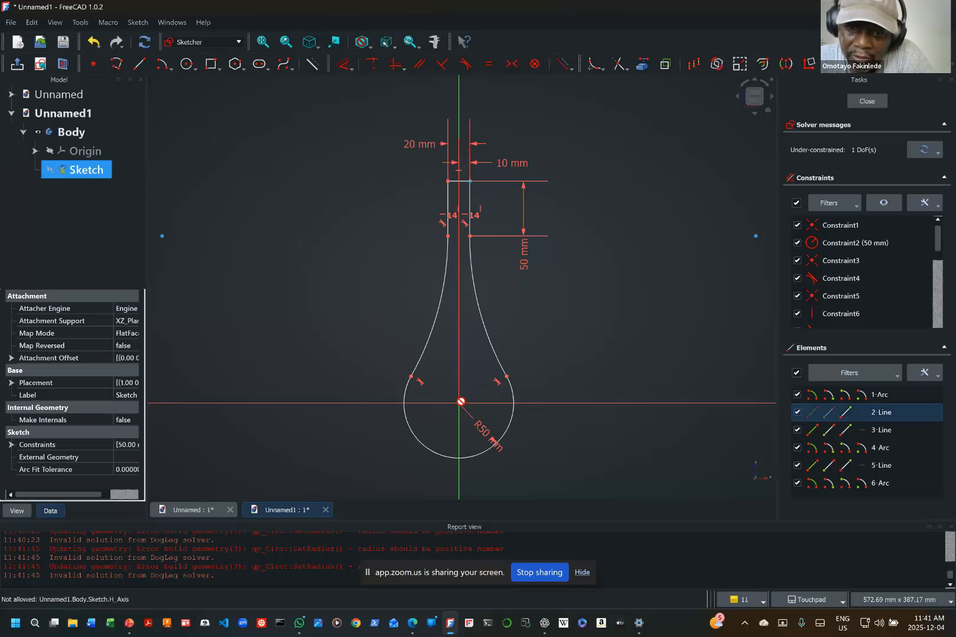
pyautogui.click(460, 402)
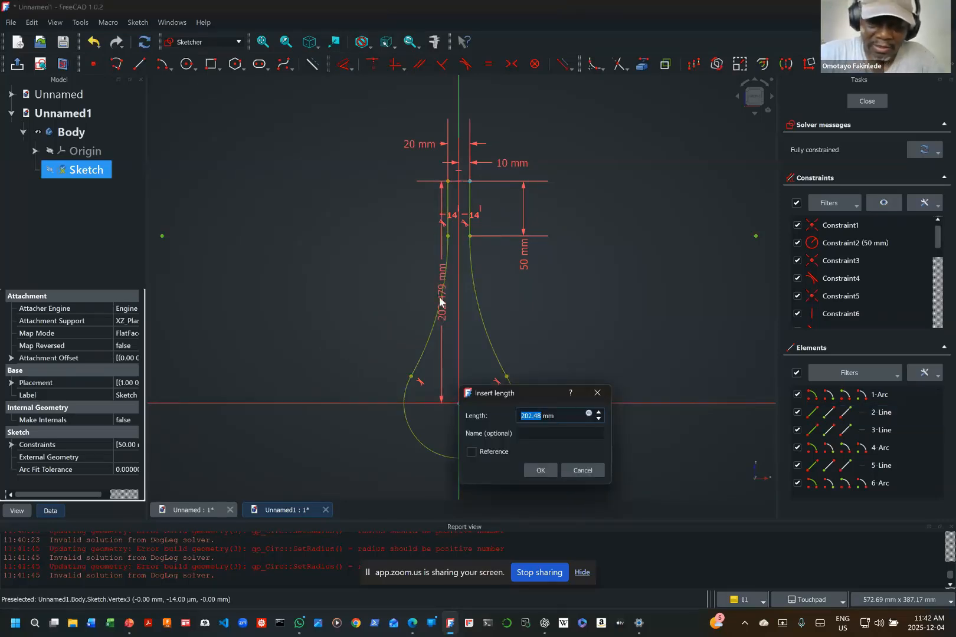
pyautogui.write('175')
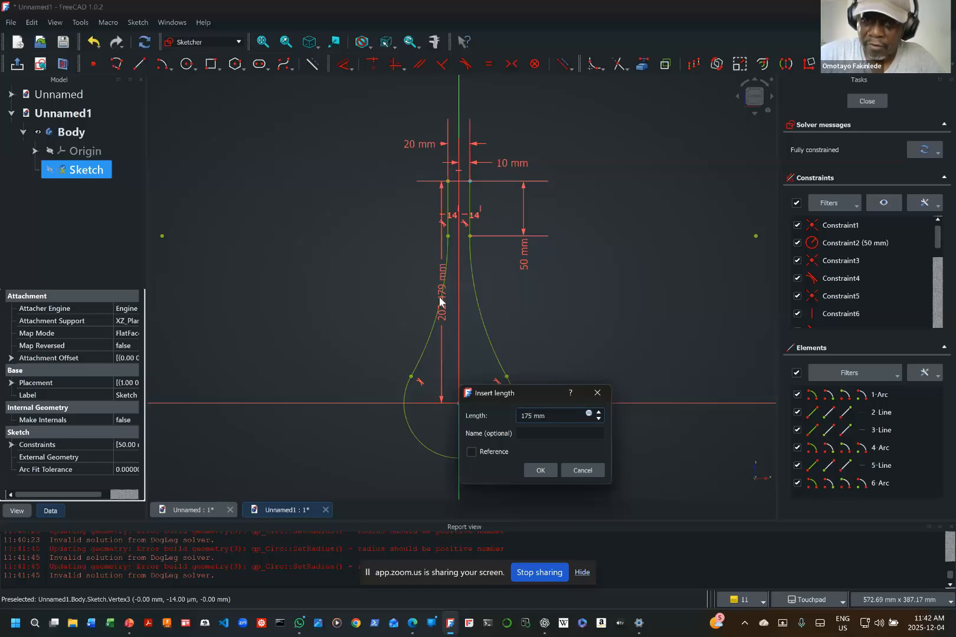
pyautogui.press('Return')
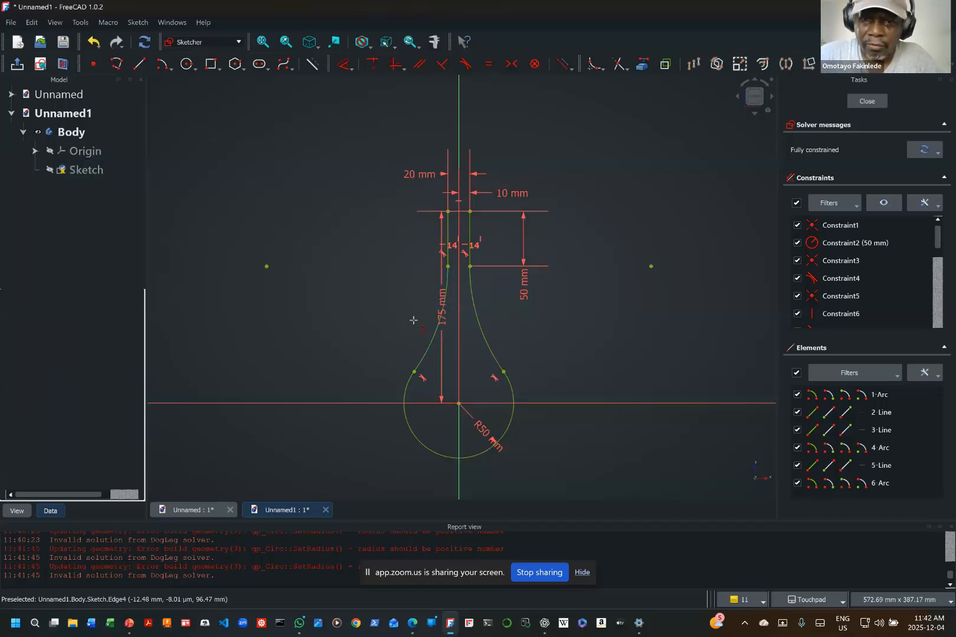
pyautogui.moveTo(444, 322); pyautogui.dragTo(388, 304)
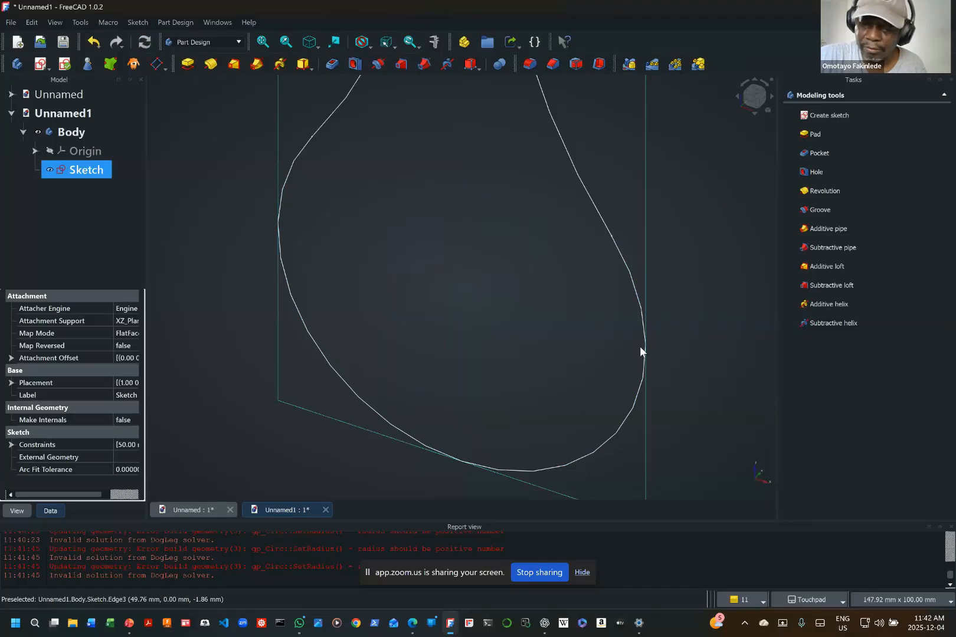
# Step: Pad the closed profile sketch 100 mm, symmetric to the sketch plane
pyautogui.scroll(-5, 641, 349)
pyautogui.scroll(-1, 640, 352)
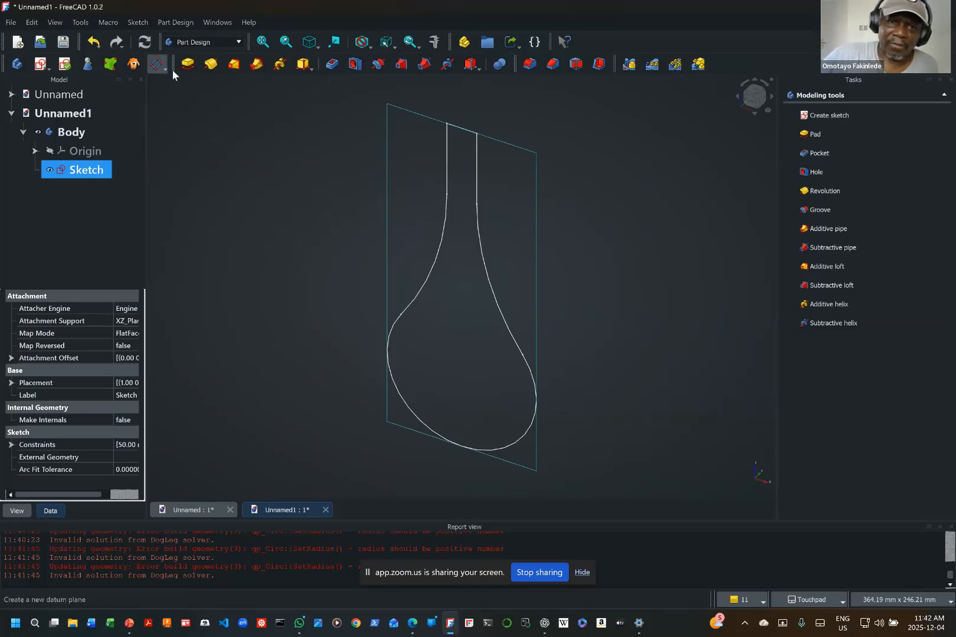
pyautogui.click(188, 63)
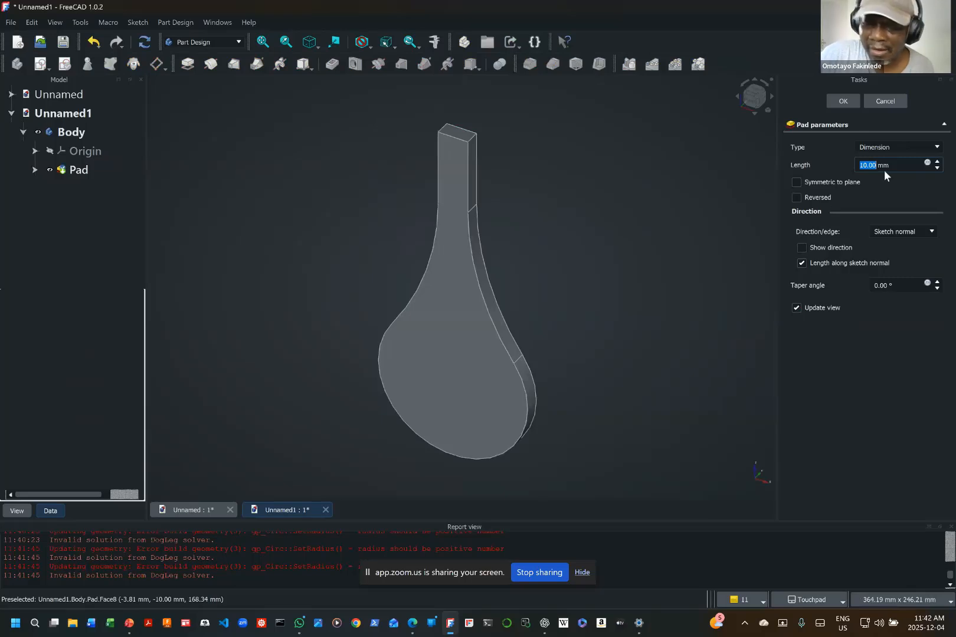
pyautogui.write('100')
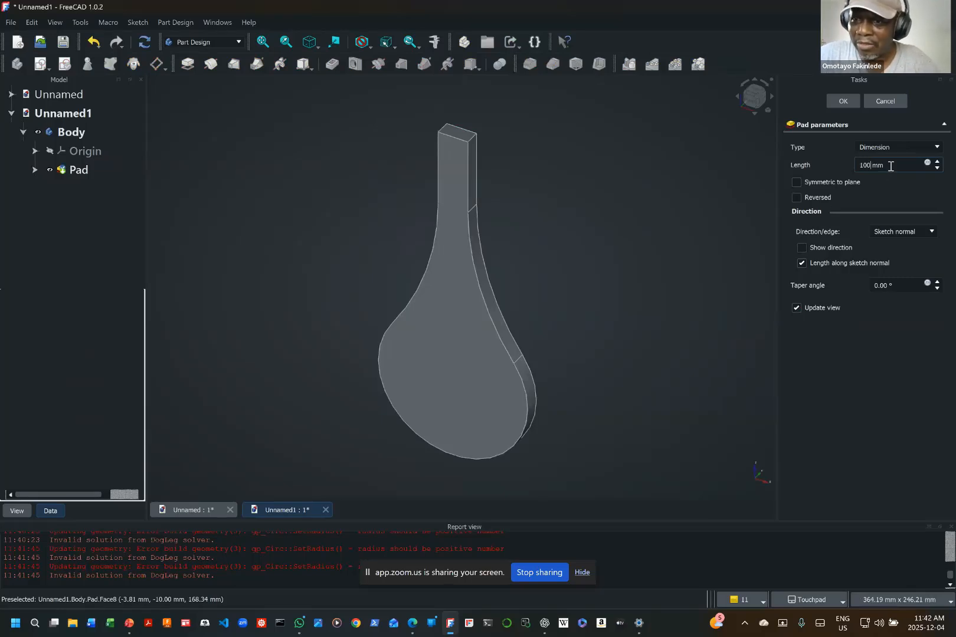
pyautogui.click(796, 183)
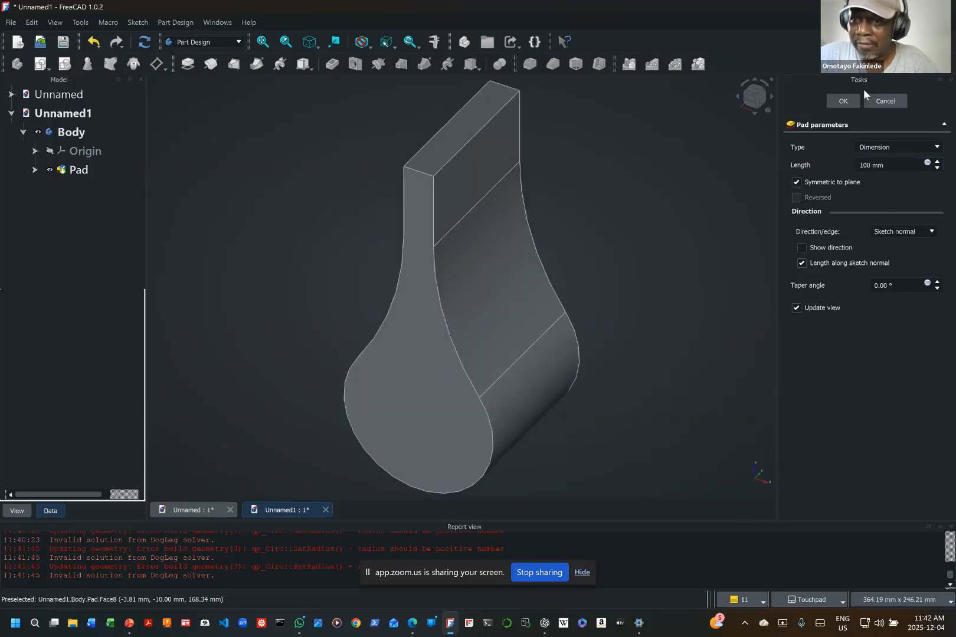
pyautogui.click(845, 98)
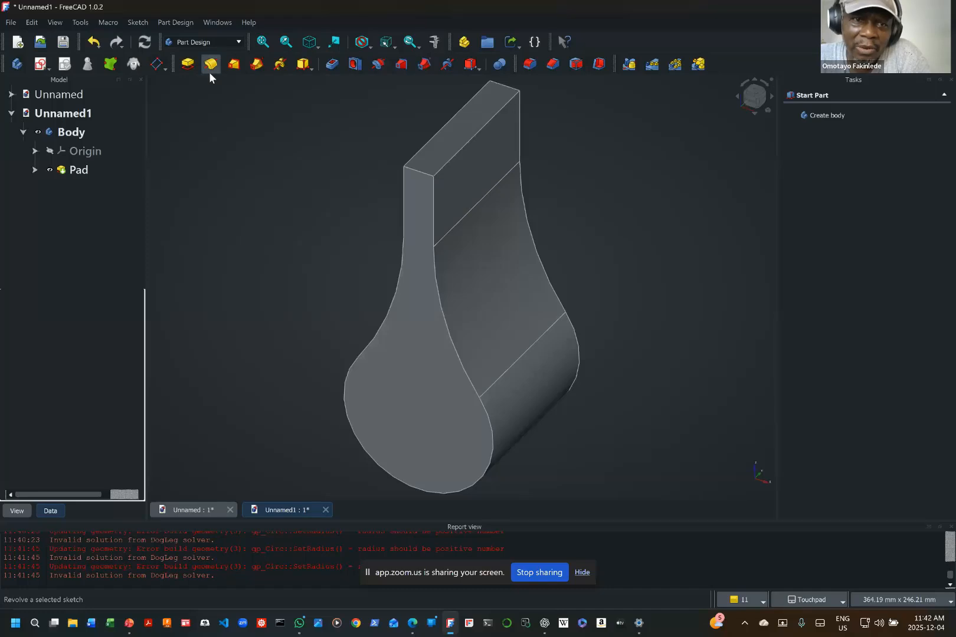
# Step: Create a new sketch in the body on the YZ base plane
pyautogui.click(41, 65)
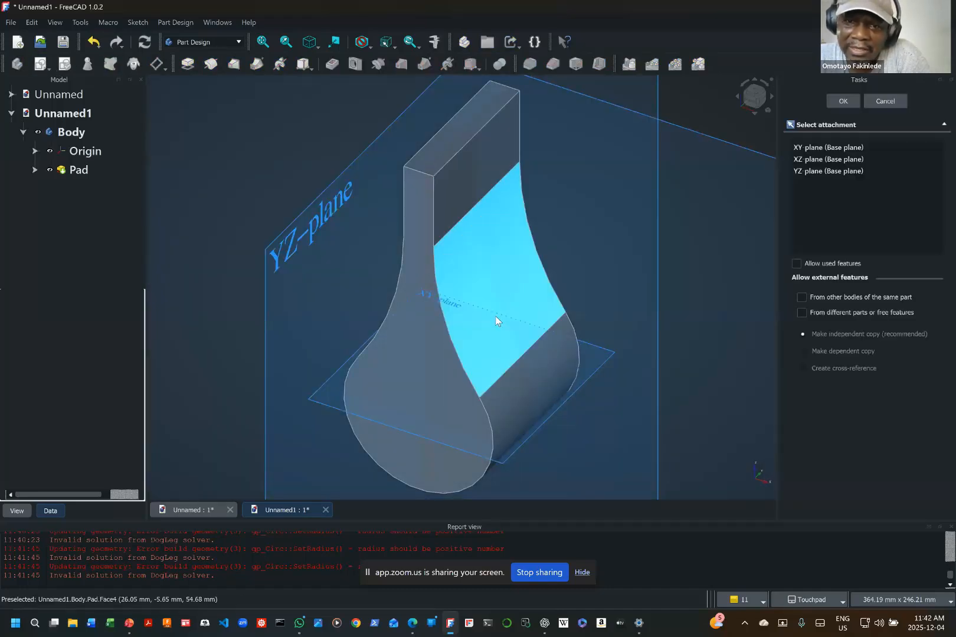
pyautogui.scroll(-3, 495, 316)
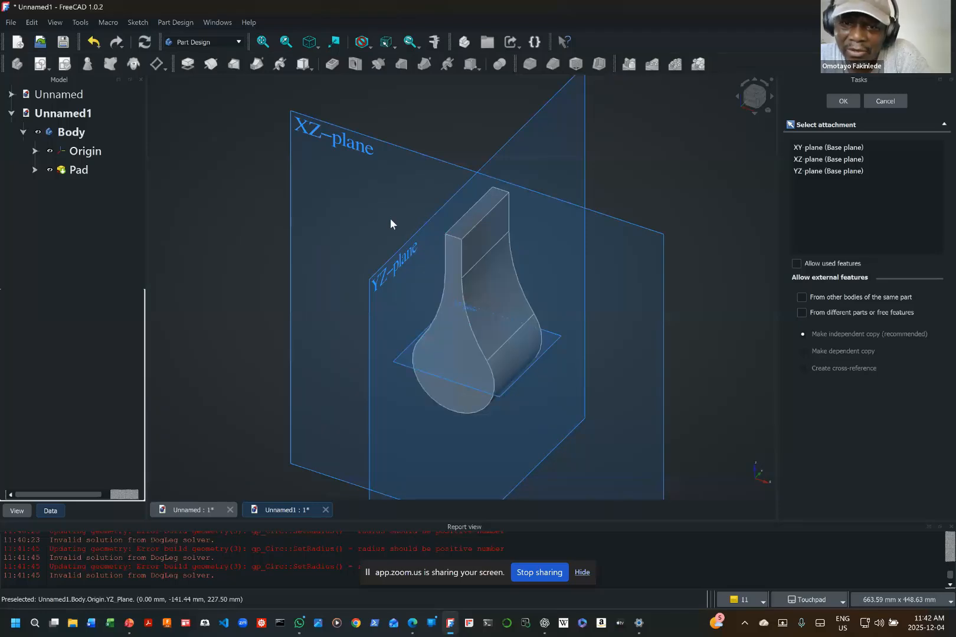
pyautogui.click(395, 264)
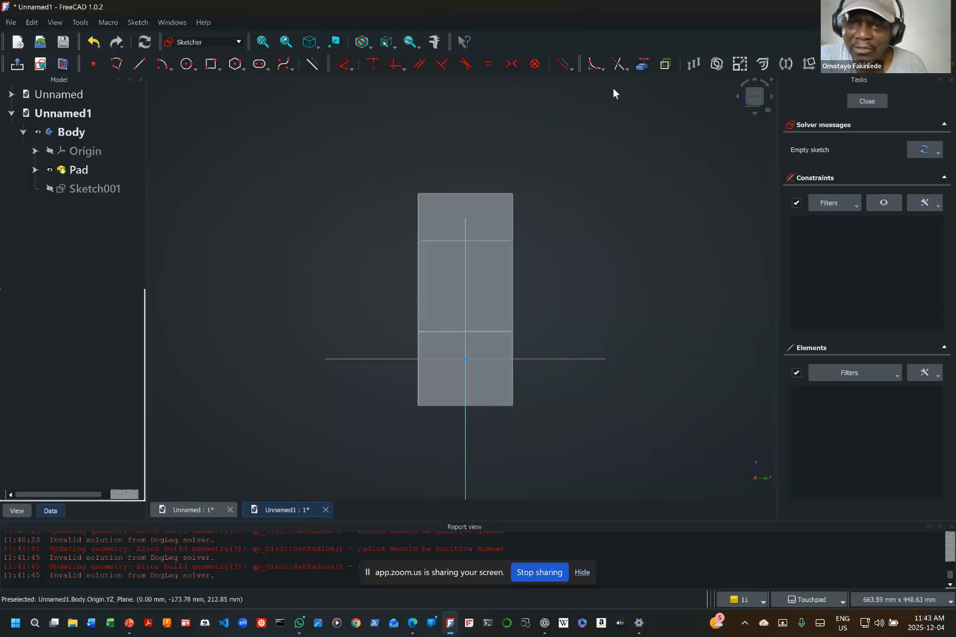
# Step: Project the pad's two top corners and both lower side edges into the sketch as external geometry and hide the pad
pyautogui.click(642, 65)
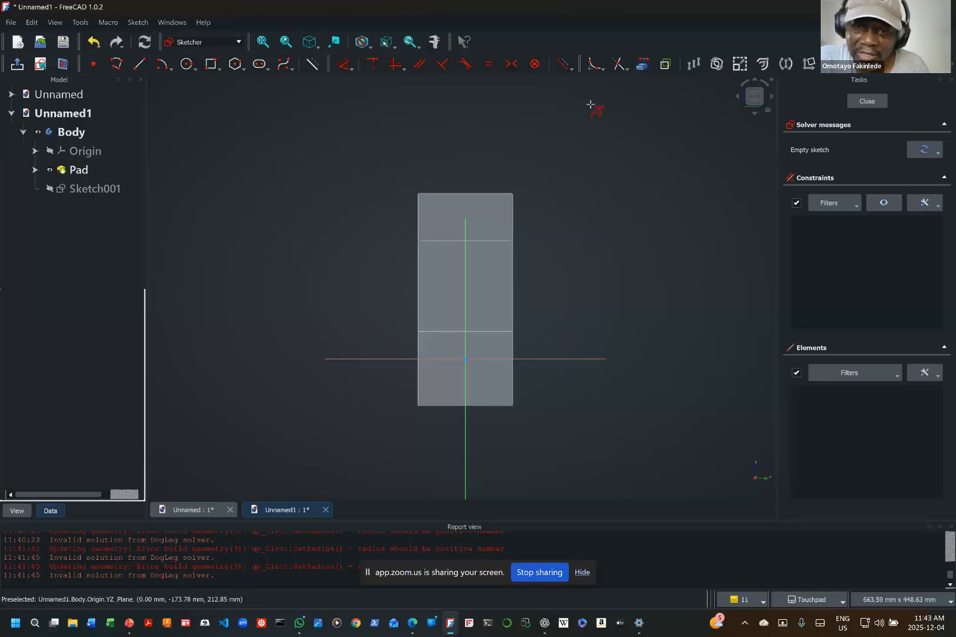
pyautogui.click(417, 194)
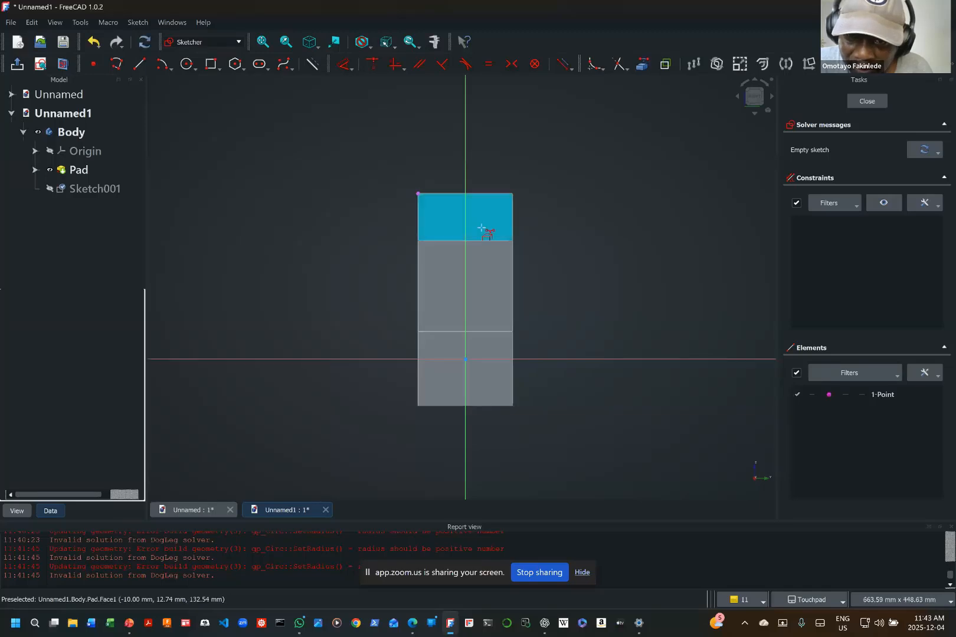
pyautogui.click(512, 194)
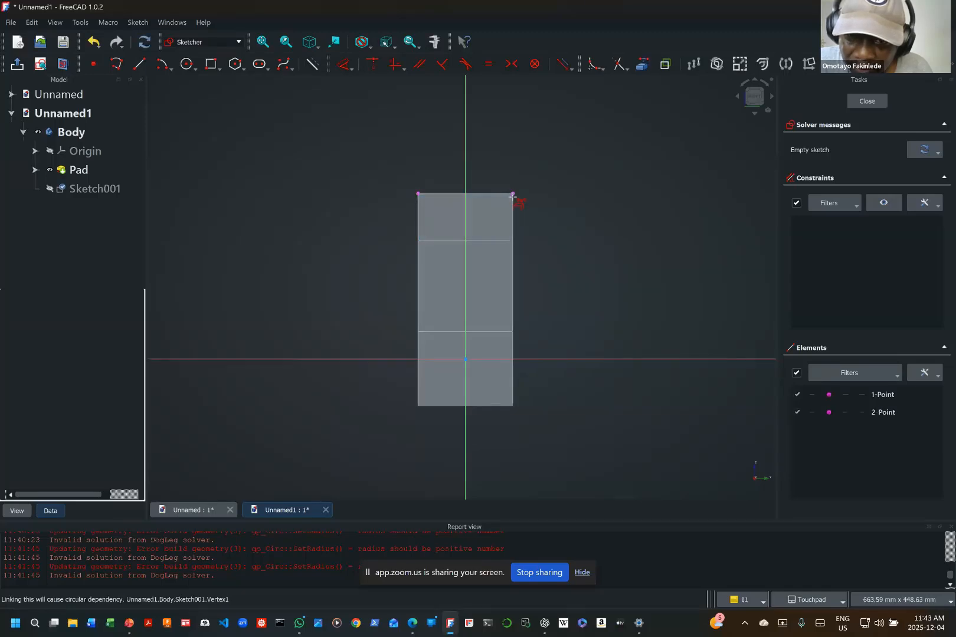
pyautogui.click(418, 409)
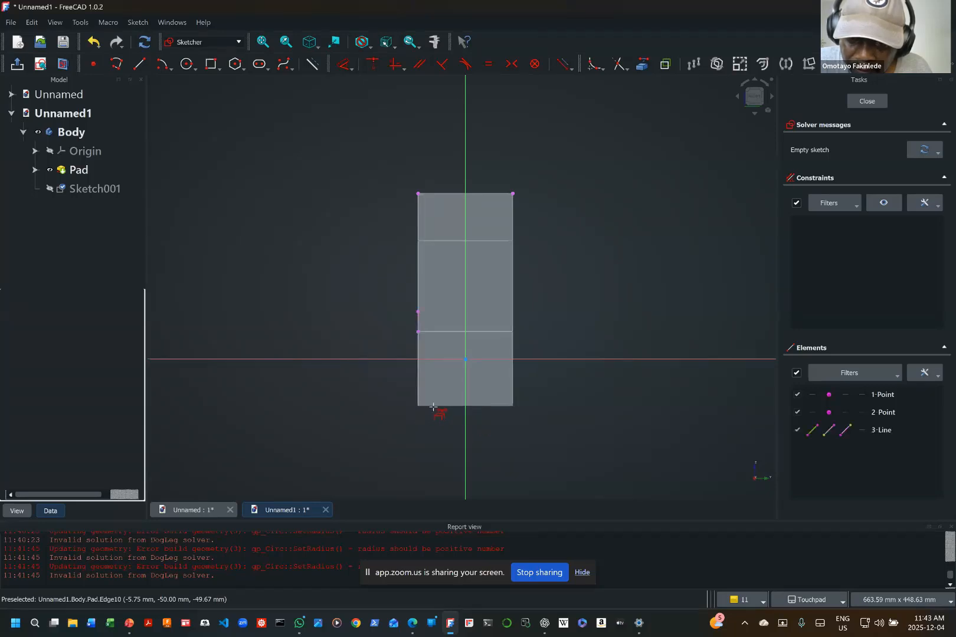
pyautogui.click(512, 404)
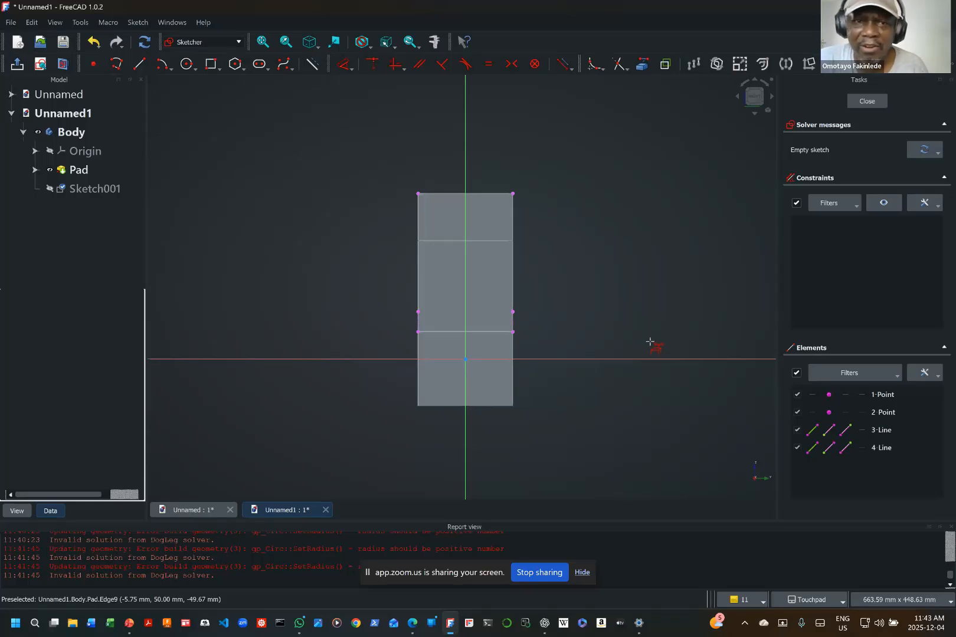
pyautogui.click(68, 173)
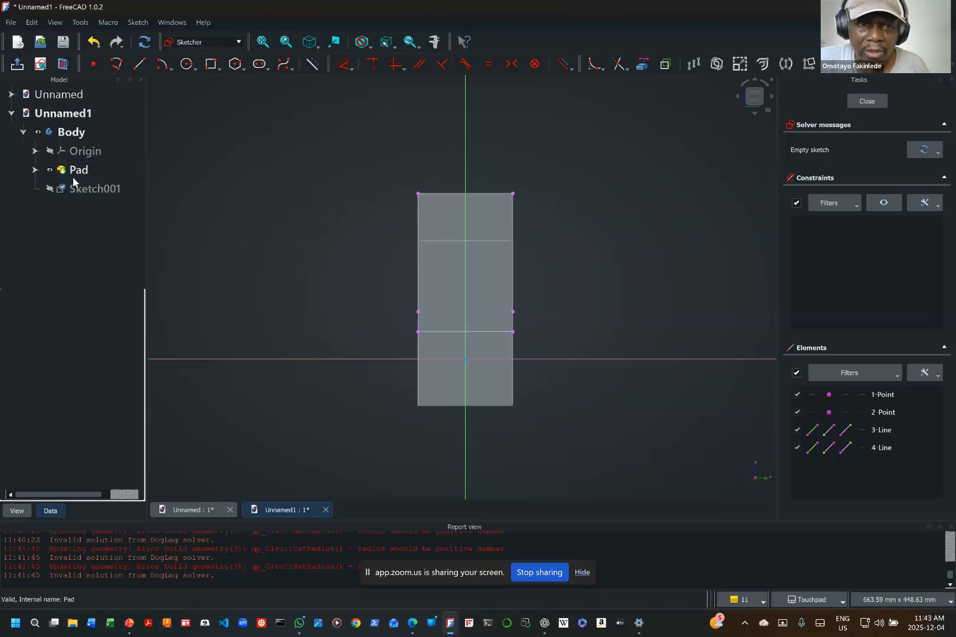
pyautogui.click(50, 170)
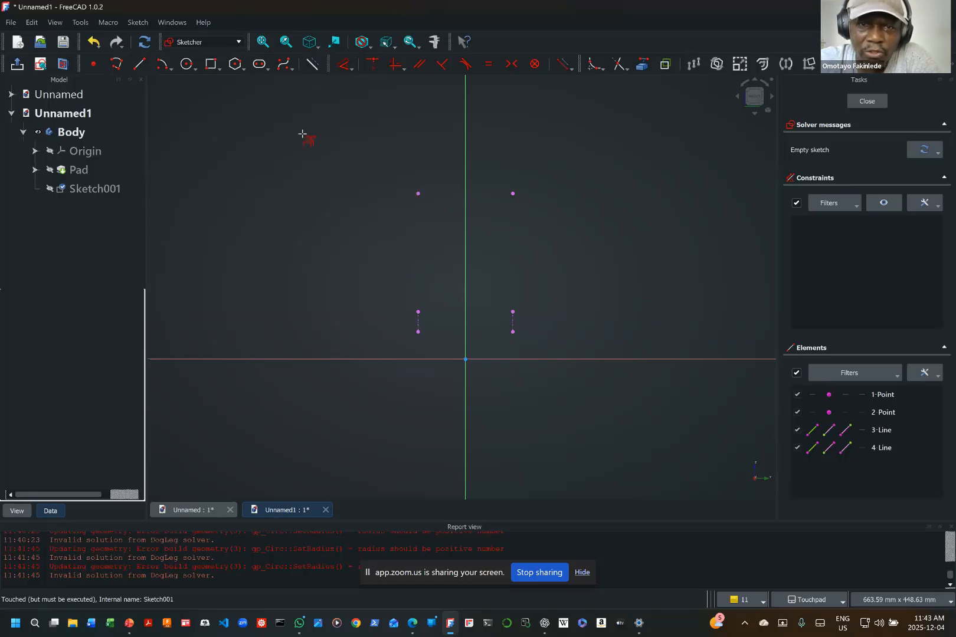
# Step: Draw a construction line joining the two projected top corner points
pyautogui.click(314, 64)
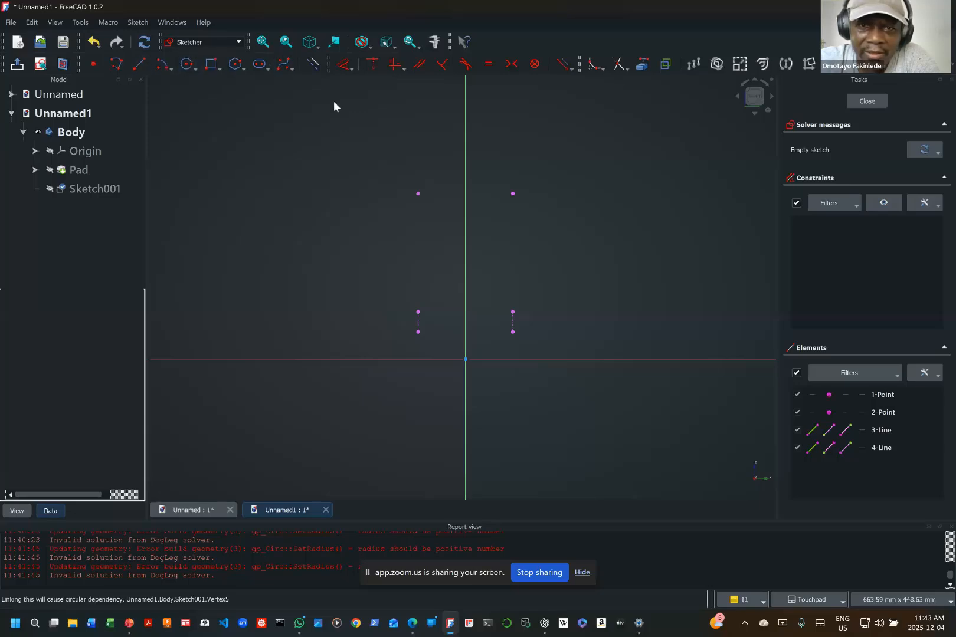
pyautogui.click(139, 64)
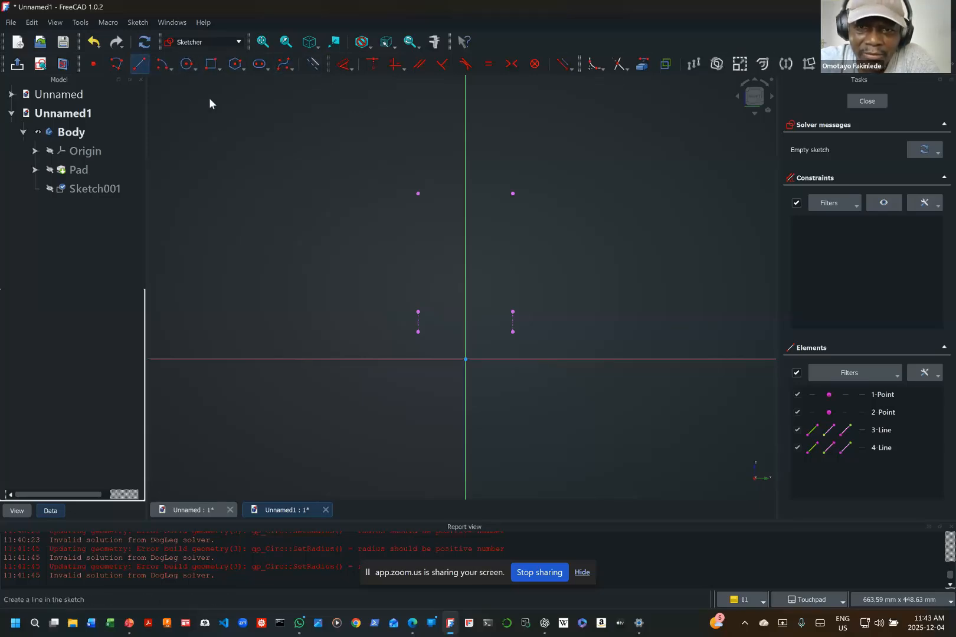
pyautogui.click(418, 193)
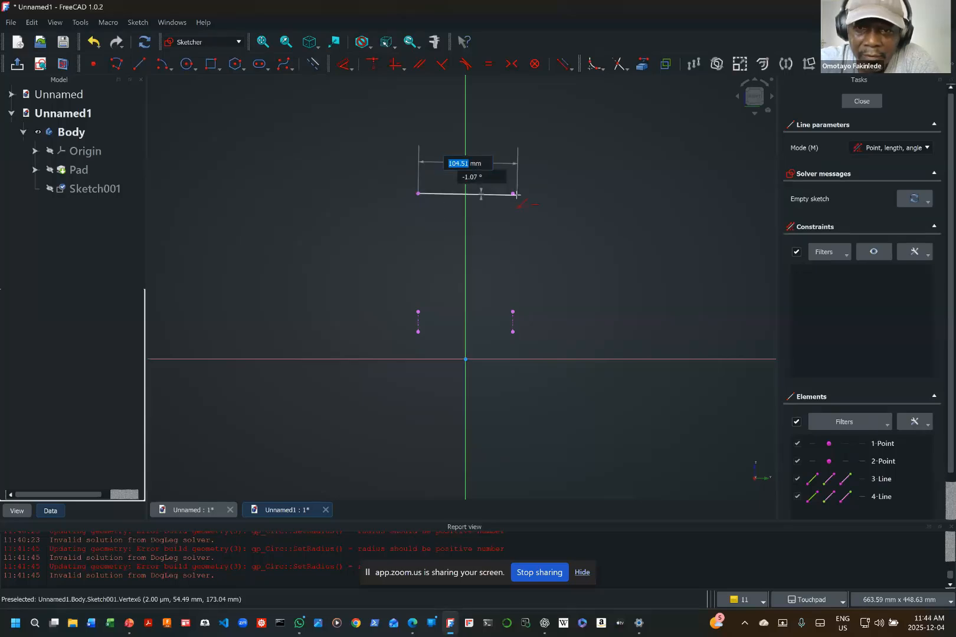
pyautogui.click(513, 194)
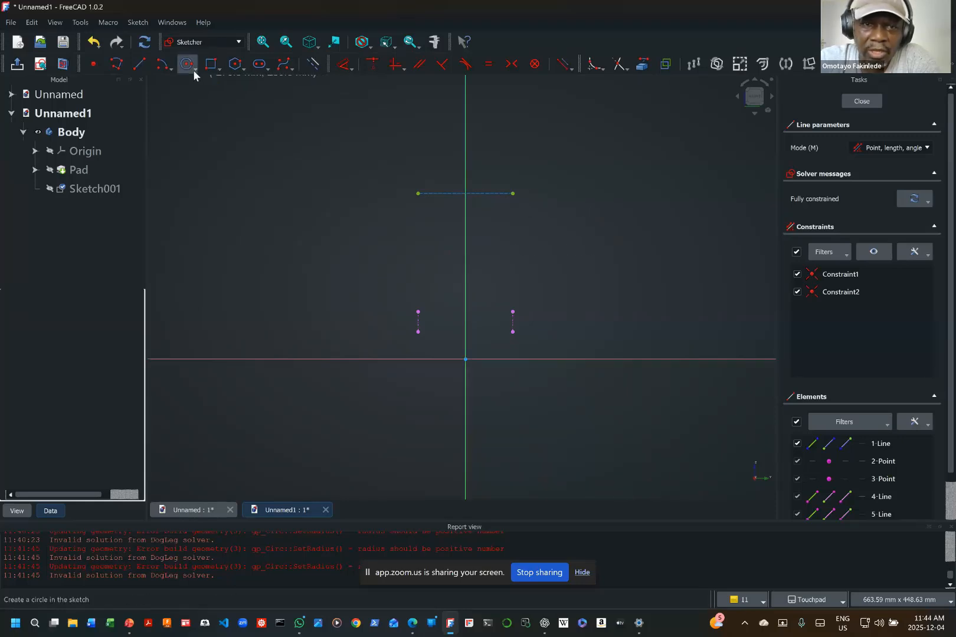
# Step: Draw a centre-point arc over the construction line, about 78 mm in radius, centred on the vertical axis about 112 mm above the origin
pyautogui.click(159, 66)
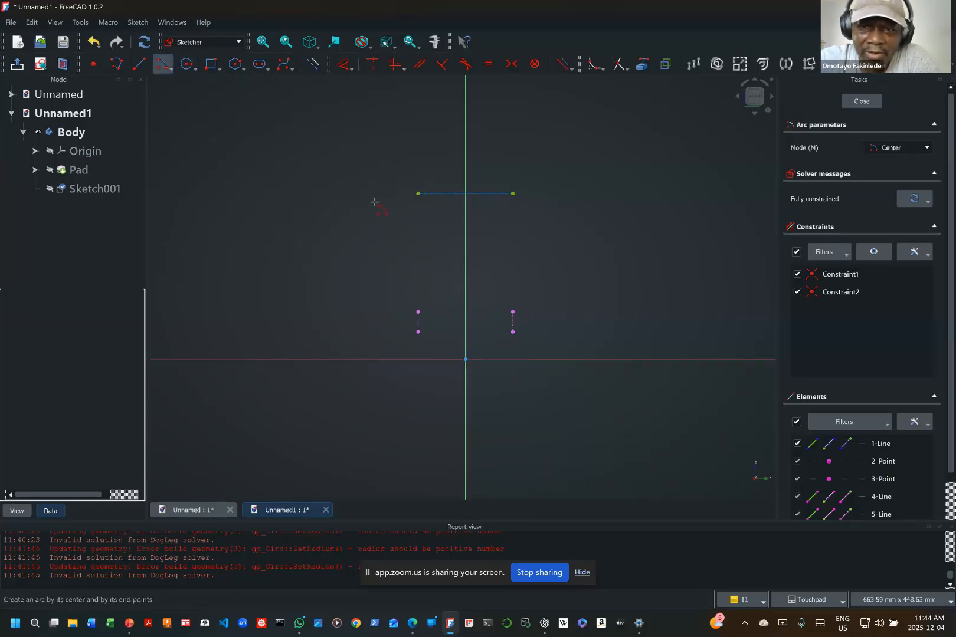
pyautogui.click(465, 253)
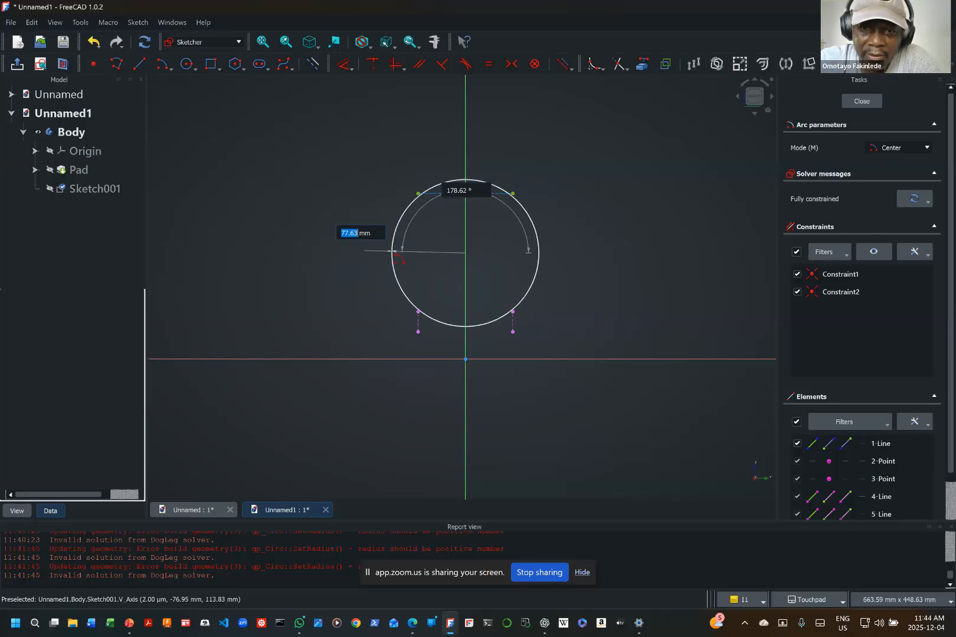
pyautogui.click(391, 250)
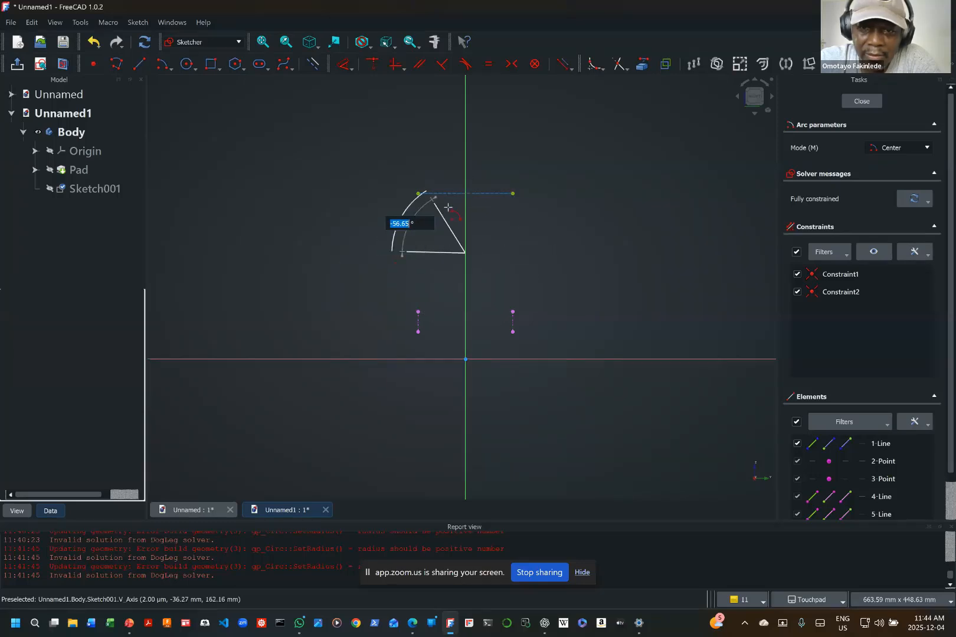
pyautogui.click(517, 269)
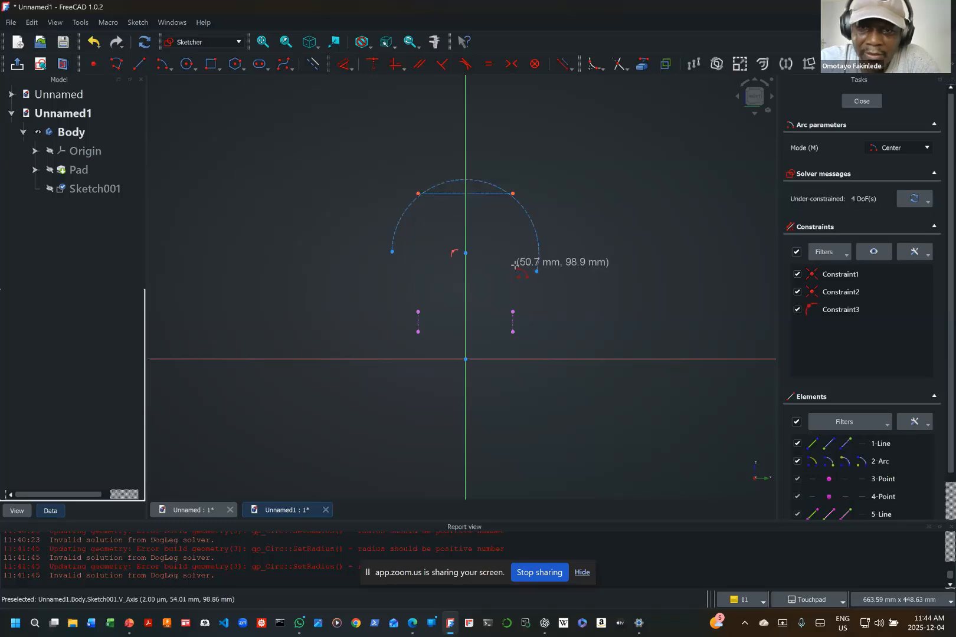
pyautogui.click(485, 138)
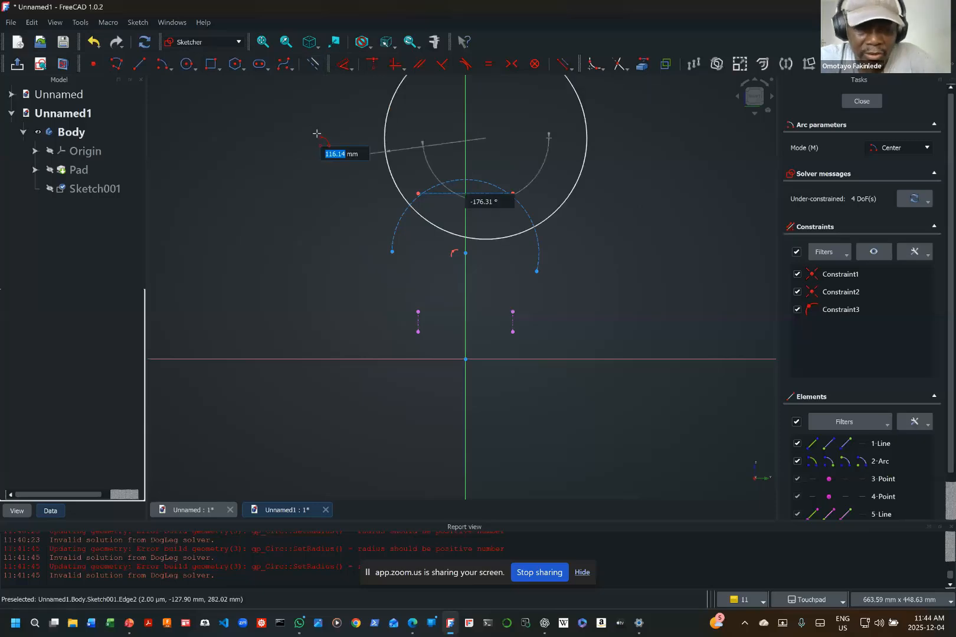
pyautogui.press('Escape')
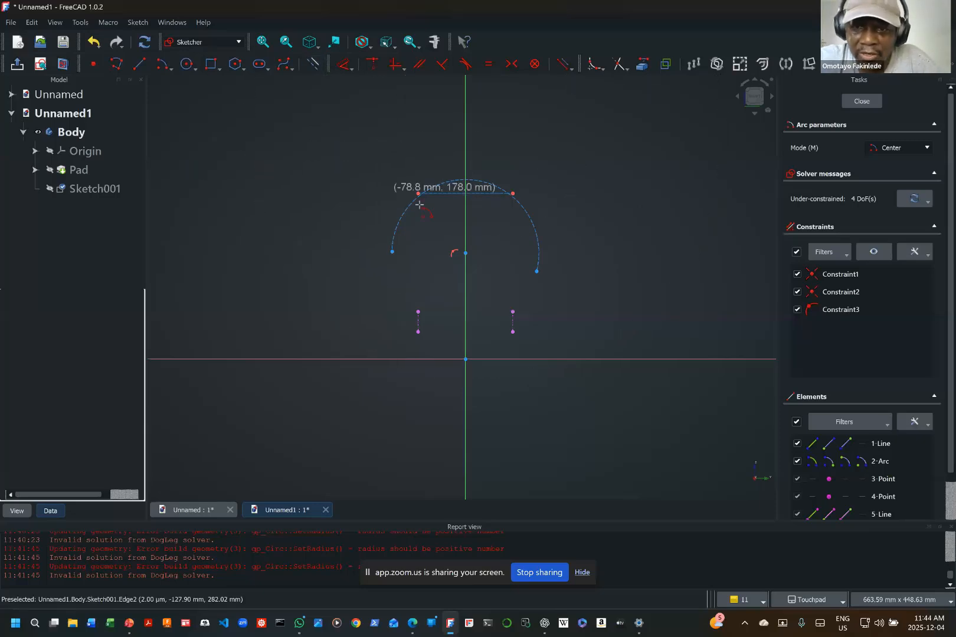
pyautogui.press('Escape')
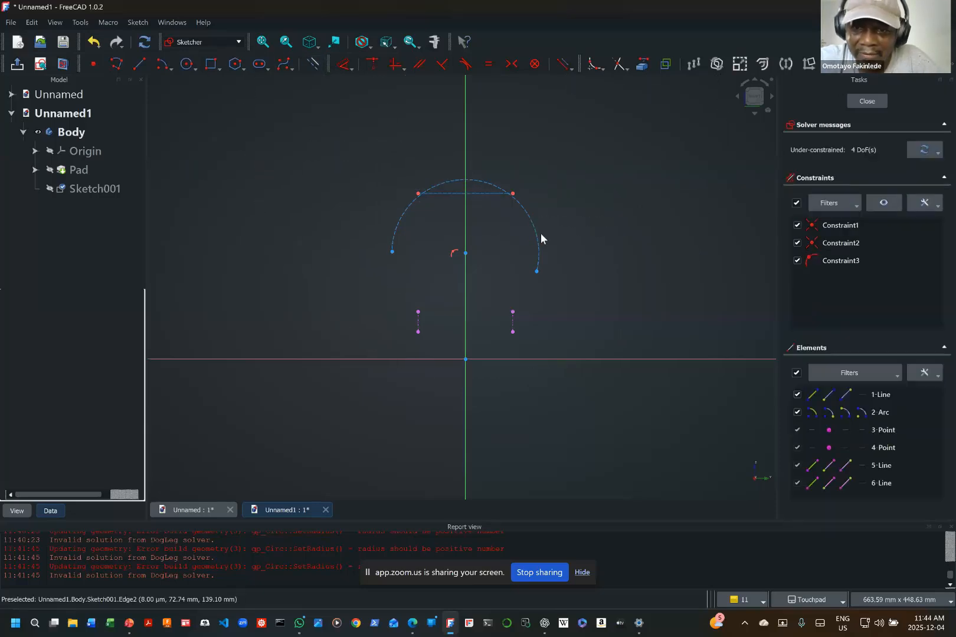
# Step: Convert the arc to normal geometry and reshape it so its left end sits slightly below its centre
pyautogui.moveTo(538, 236); pyautogui.dragTo(455, 175)
pyautogui.click(455, 175)
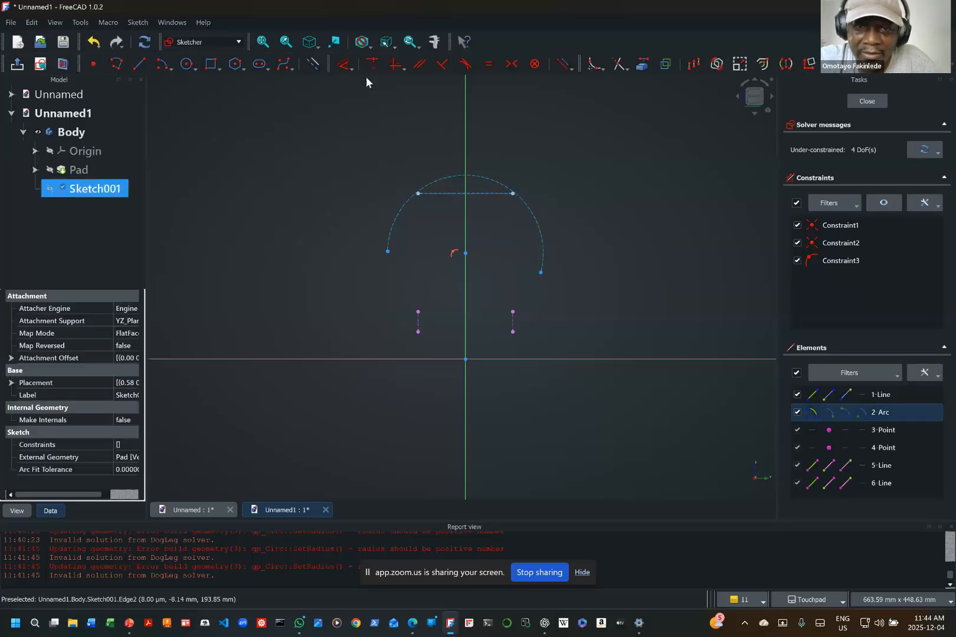
pyautogui.click(313, 63)
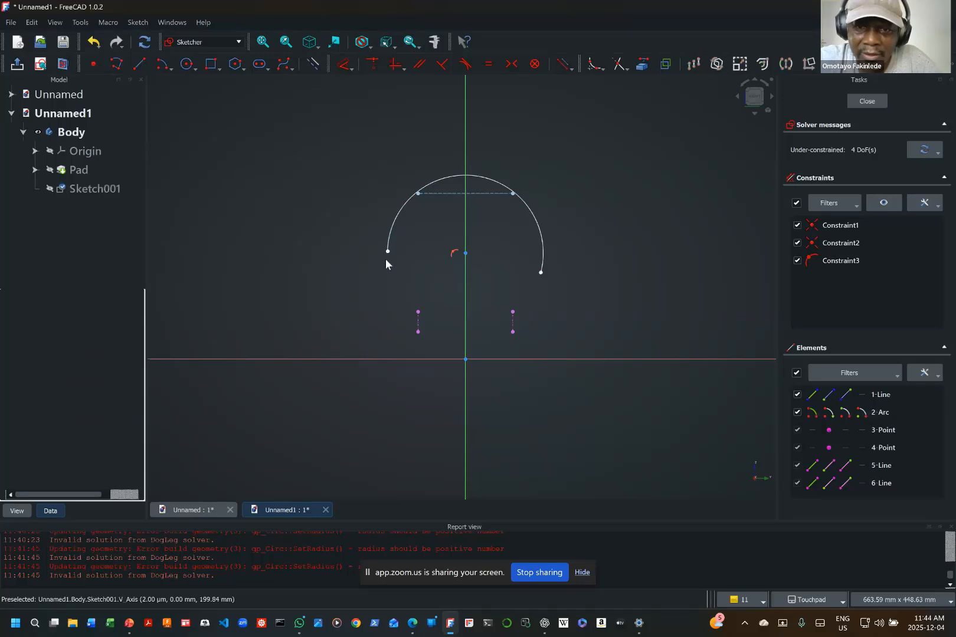
pyautogui.moveTo(388, 252); pyautogui.dragTo(396, 271)
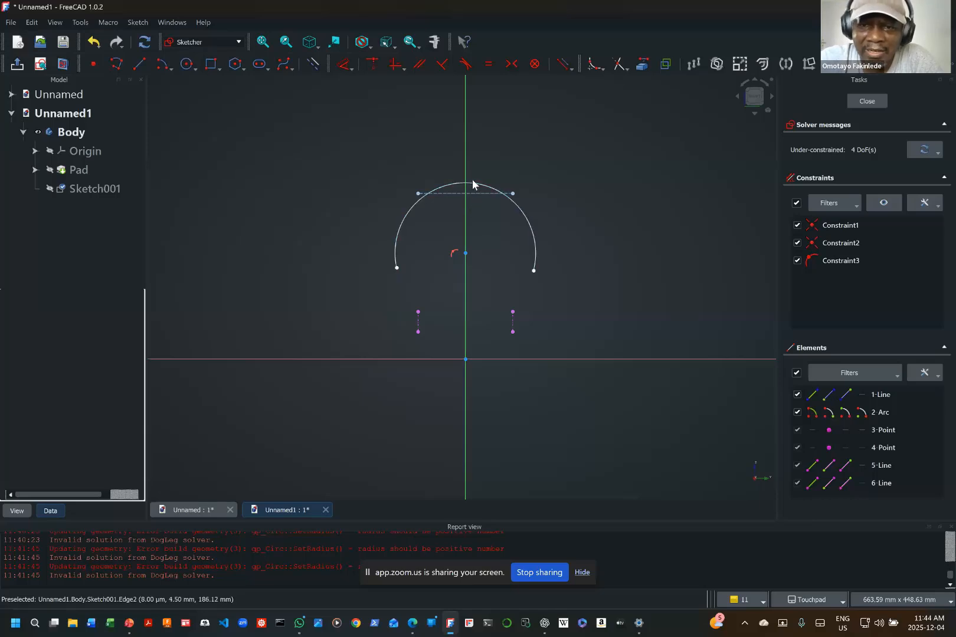
# Step: Constrain the arc tangent to the construction line across its top
pyautogui.click(465, 65)
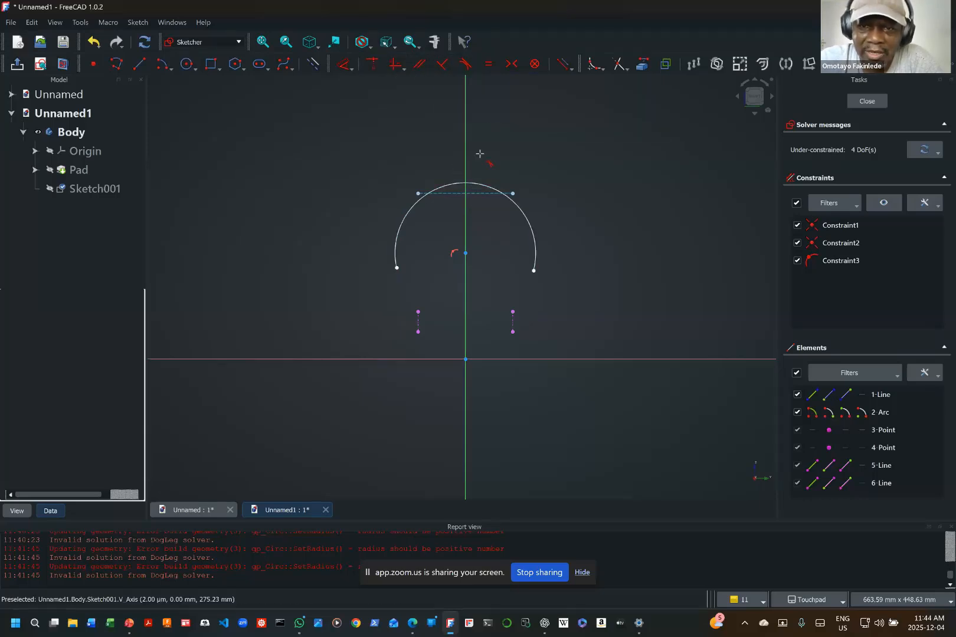
pyautogui.click(474, 184)
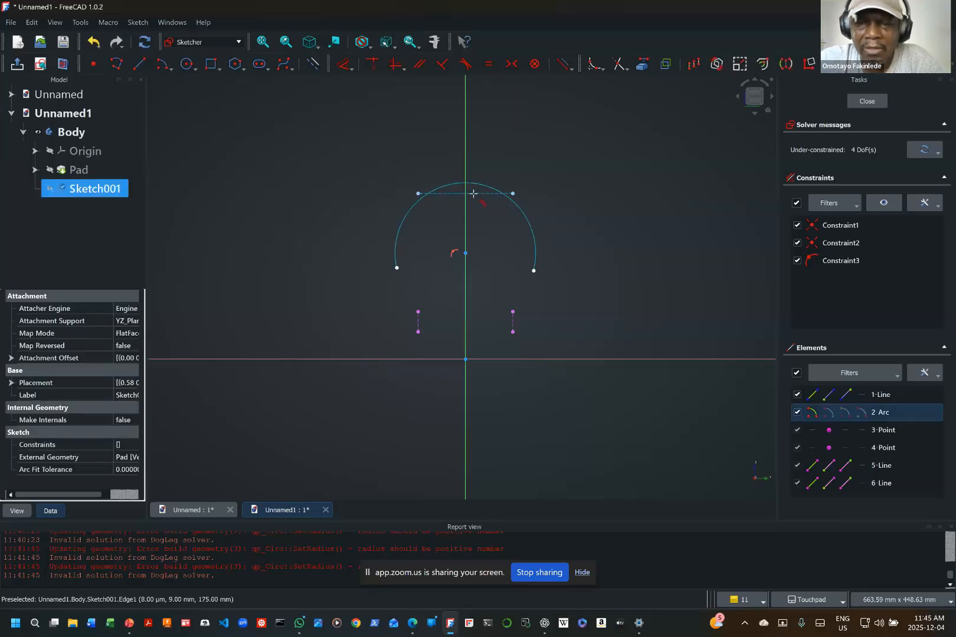
pyautogui.click(475, 194)
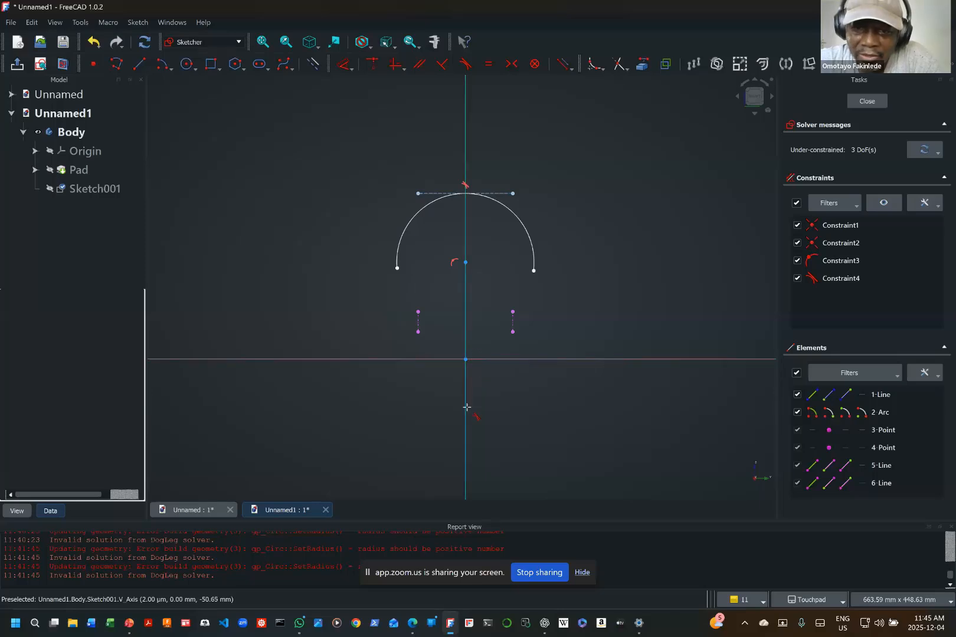
# Step: Draw a horizontal line about 45 mm long across the vertical axis, about 69 mm below the origin
pyautogui.click(140, 64)
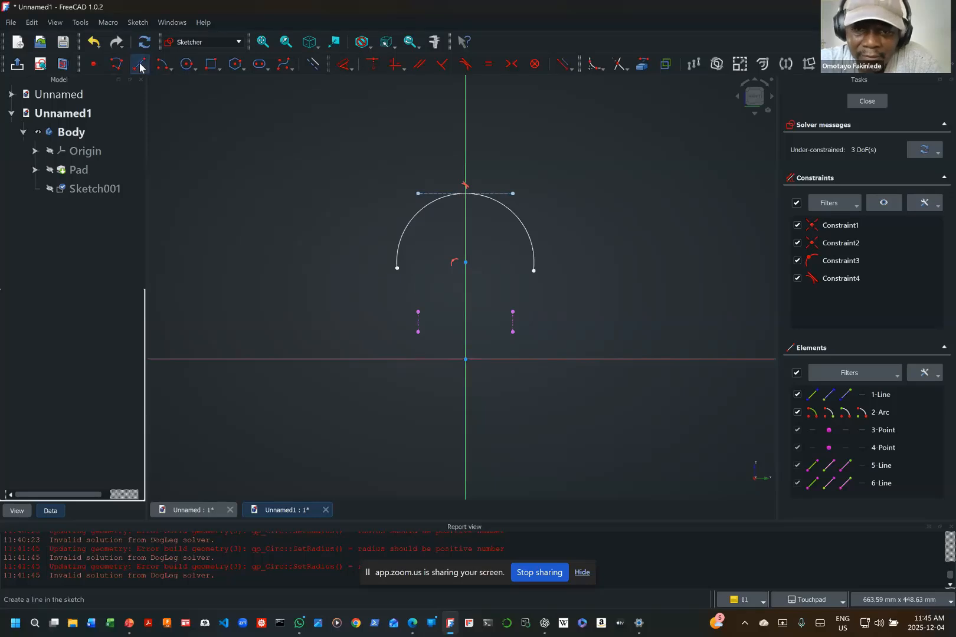
pyautogui.click(445, 423)
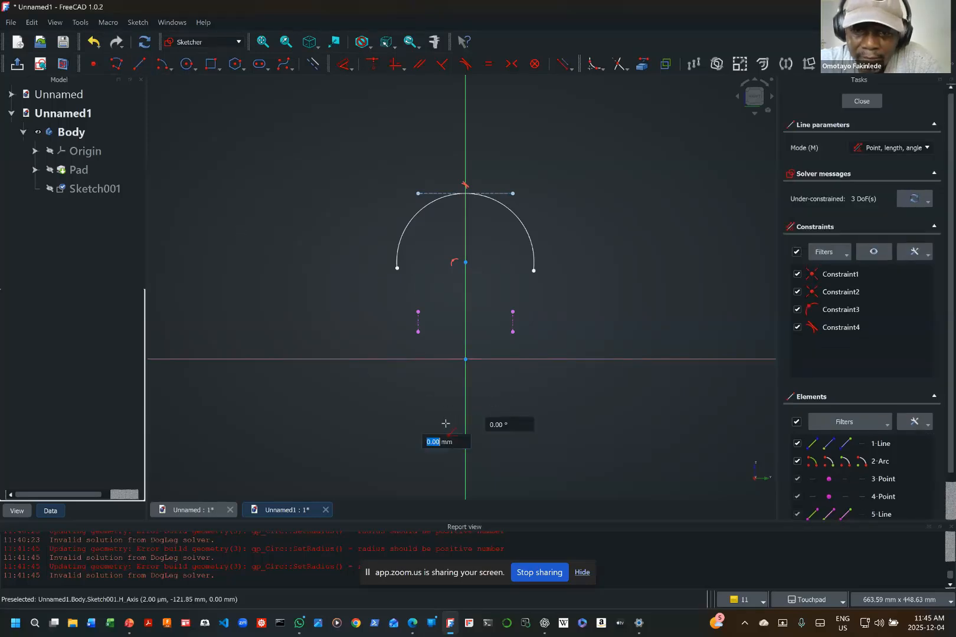
pyautogui.click(488, 424)
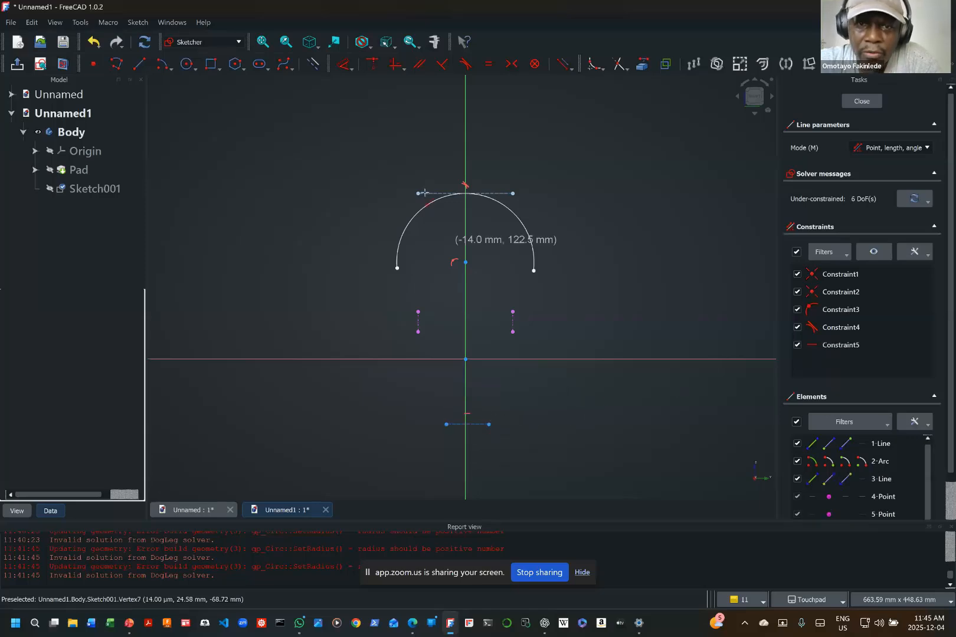
# Step: Turn off construction mode and convert the short horizontal line below the origin to normal geometry
pyautogui.click(313, 64)
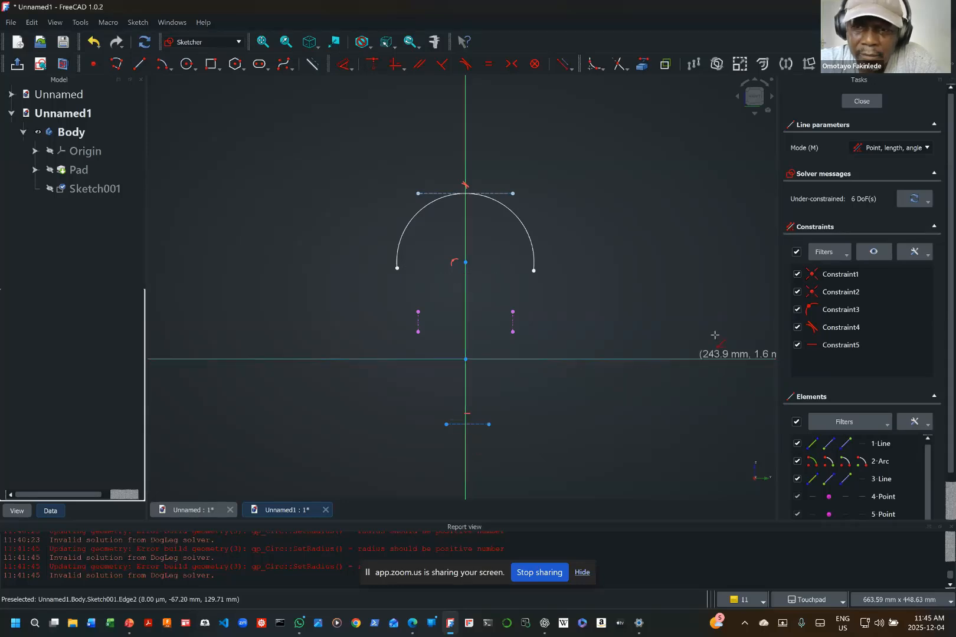
pyautogui.click(704, 300)
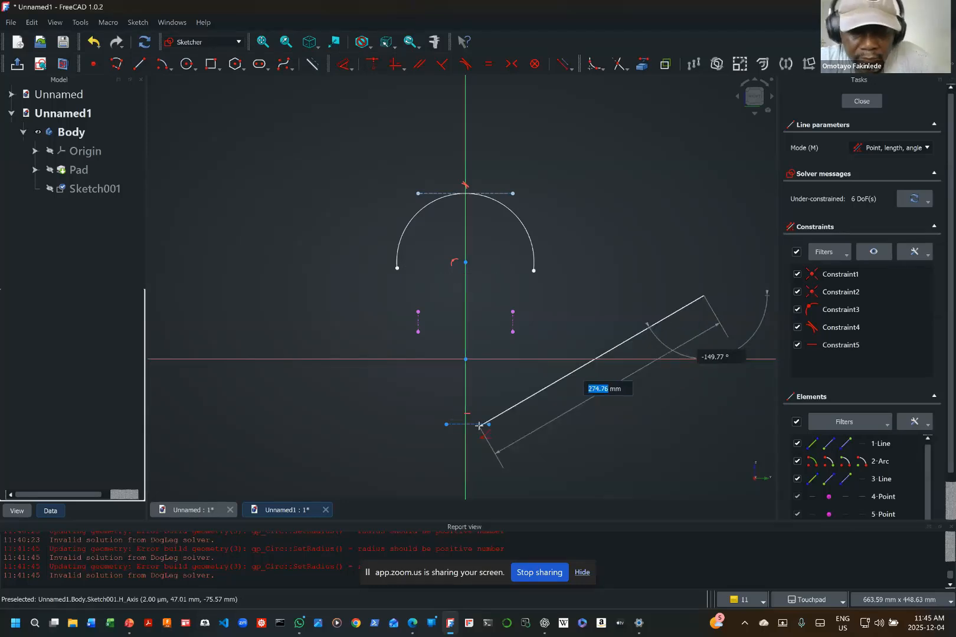
pyautogui.press('Escape')
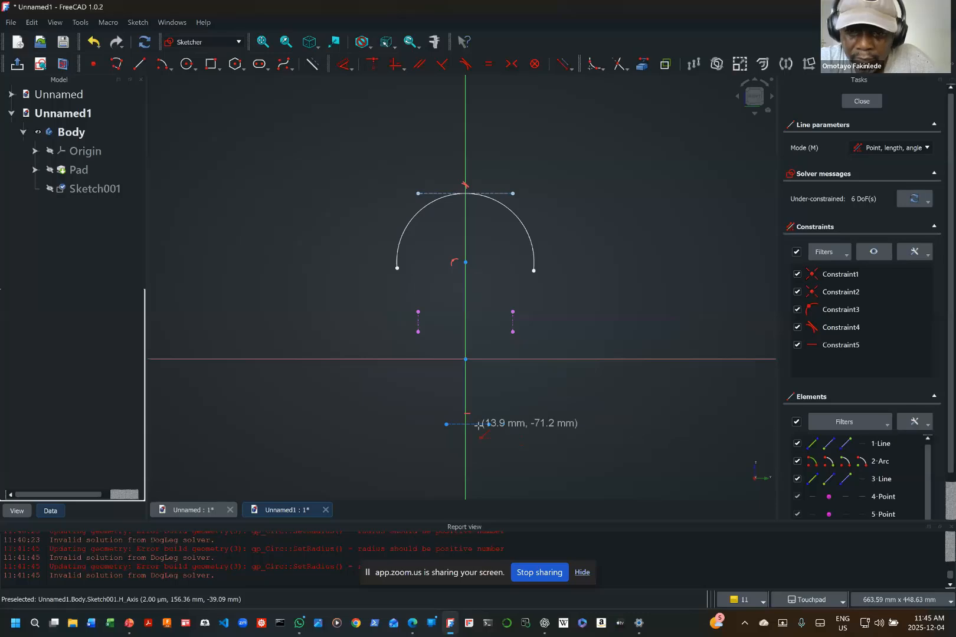
pyautogui.press('Escape')
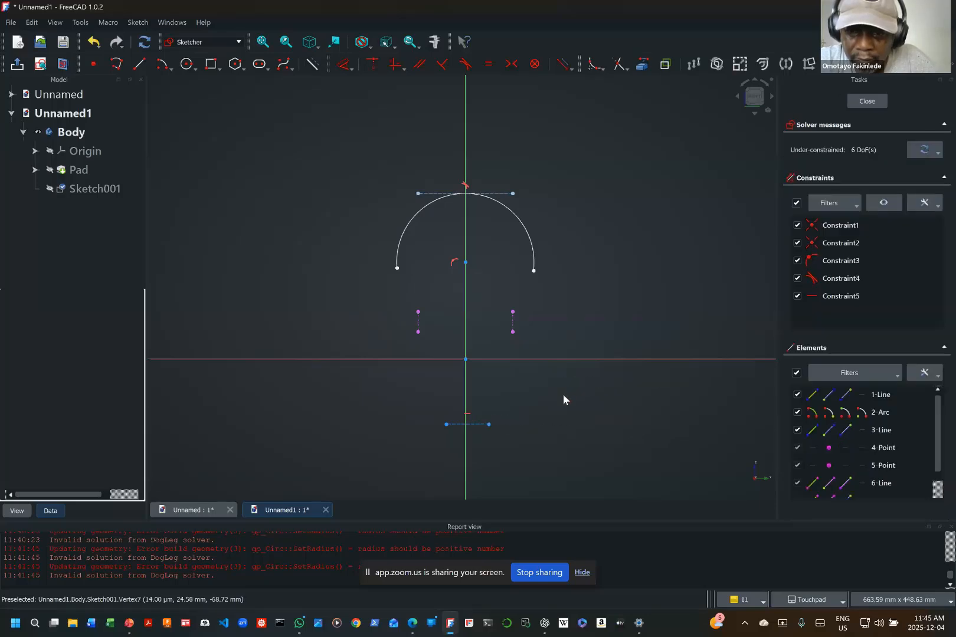
pyautogui.click(483, 424)
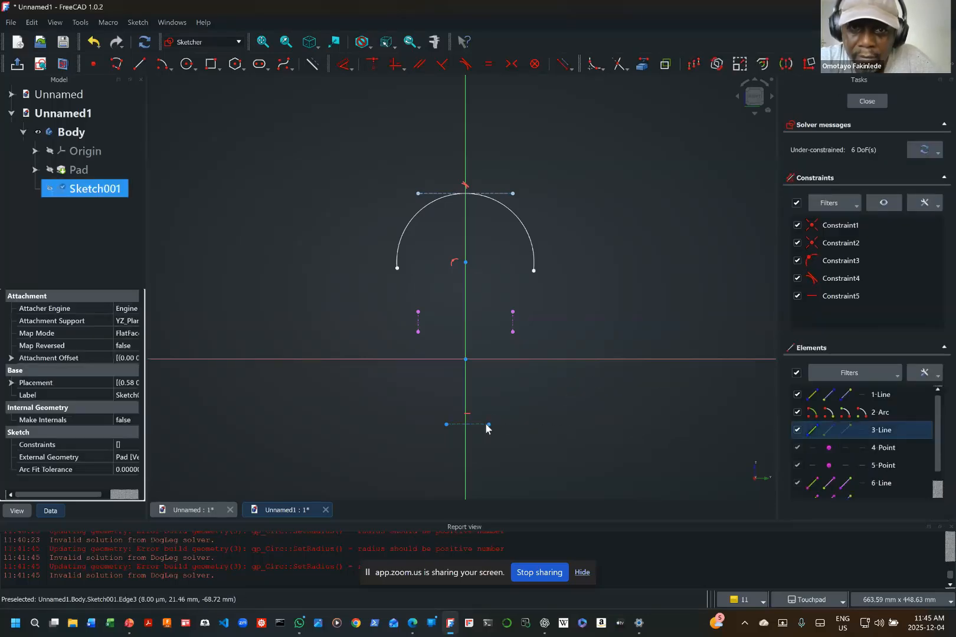
pyautogui.press('Escape')
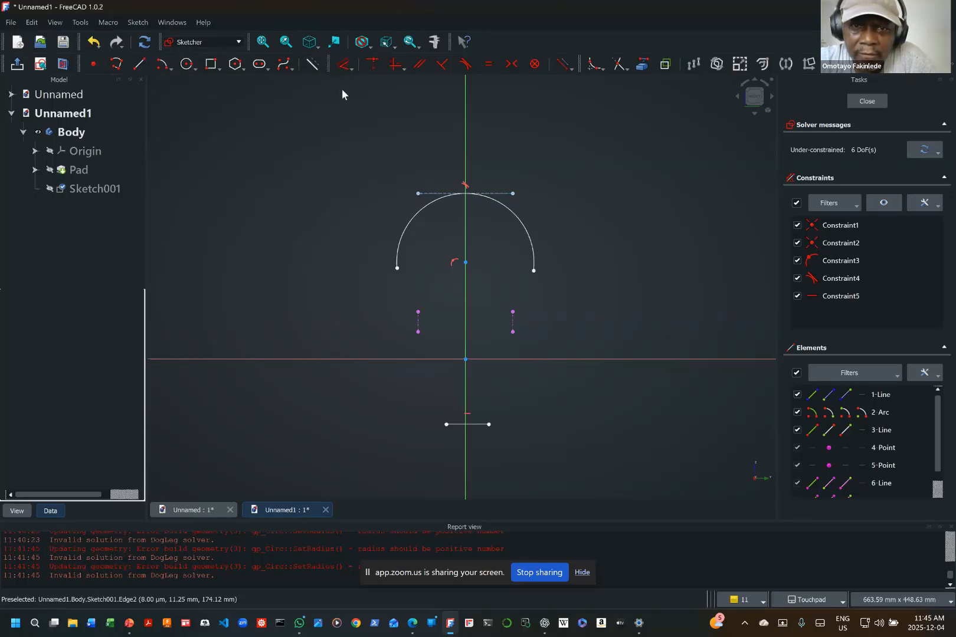
# Step: Constrain the vertical distance from the bottom line's right end to the arc centre to 175 mm and place the dimension outside the profile's left side
pyautogui.click(354, 70)
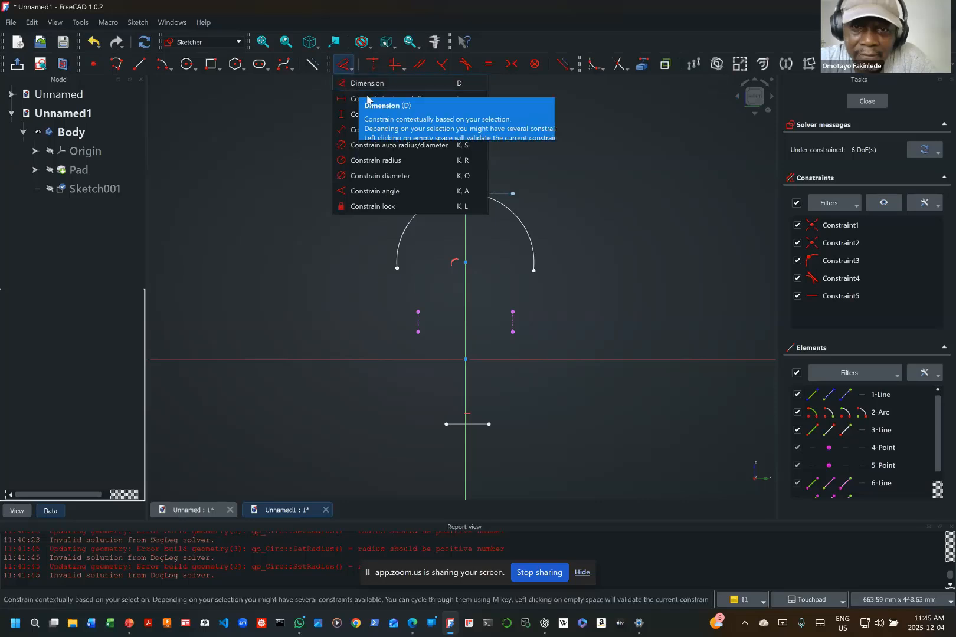
pyautogui.click(378, 115)
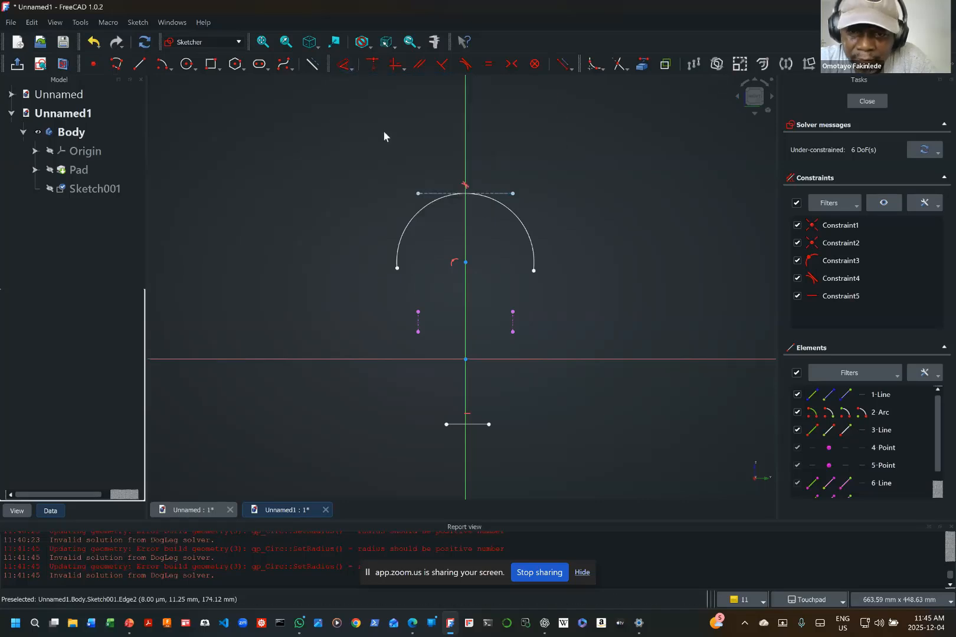
pyautogui.click(489, 424)
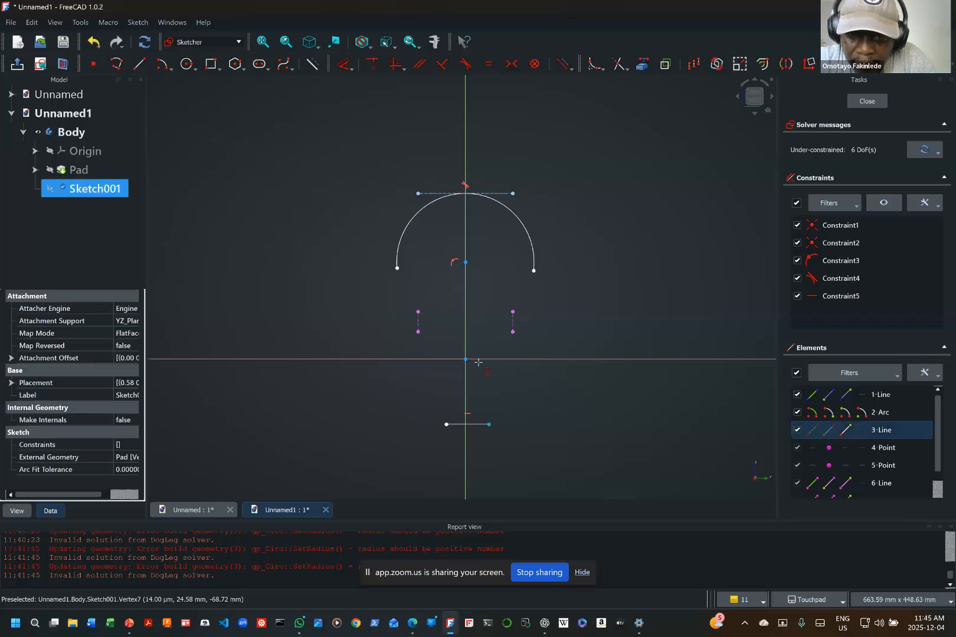
pyautogui.click(464, 262)
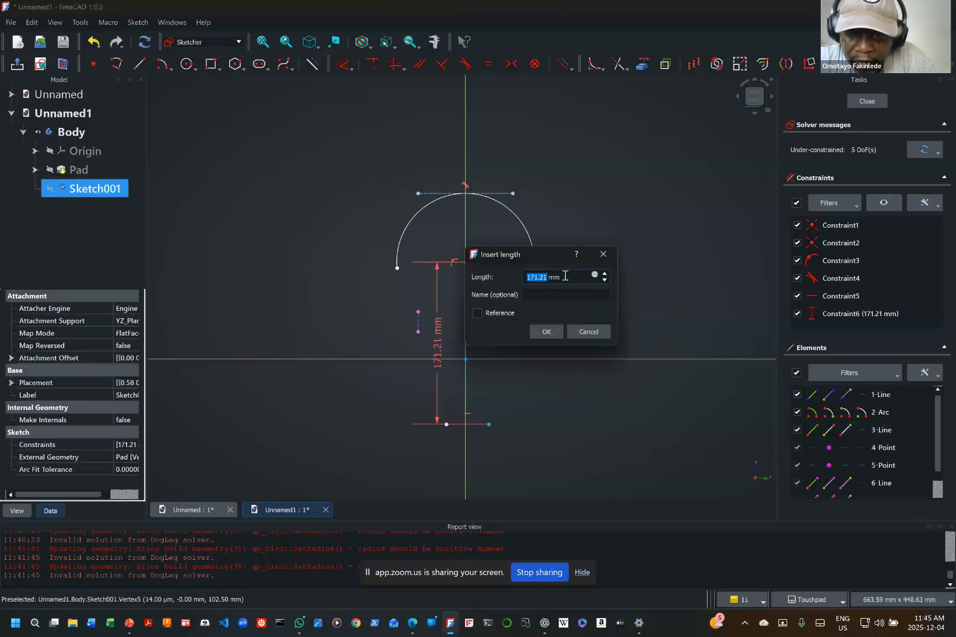
pyautogui.write('17')
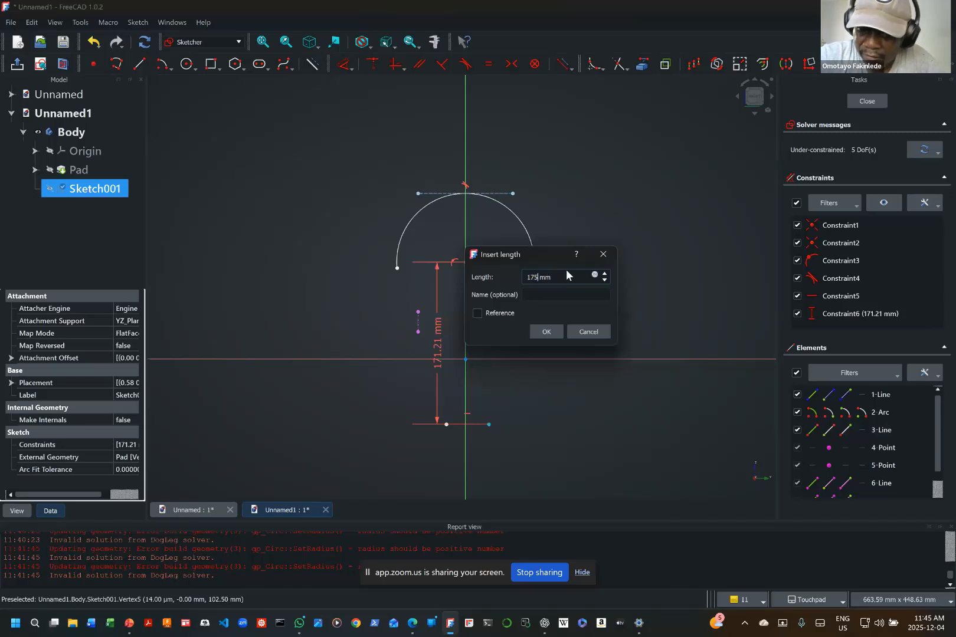
pyautogui.press('Return')
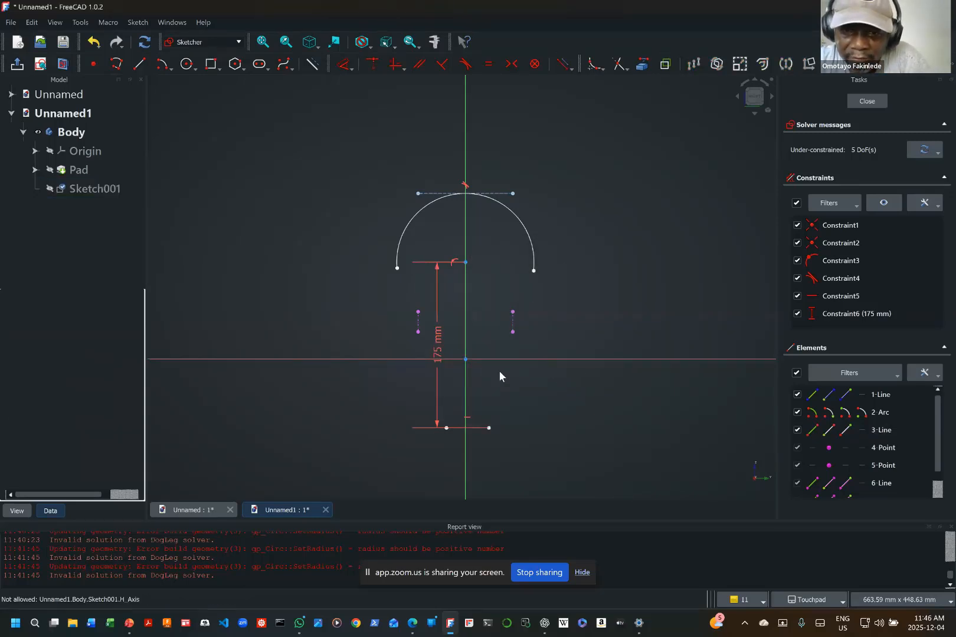
pyautogui.moveTo(436, 347); pyautogui.dragTo(328, 342)
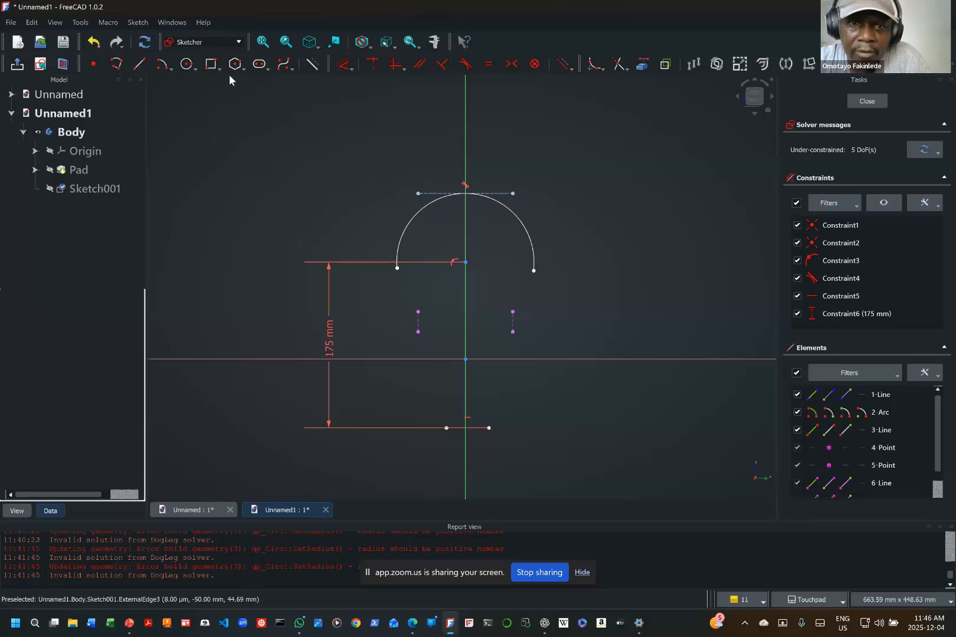
# Step: Draw a polyline from the bottom line's right end: a line about 51 mm long, continued by a tangent arc to the top arc's right end
pyautogui.click(118, 62)
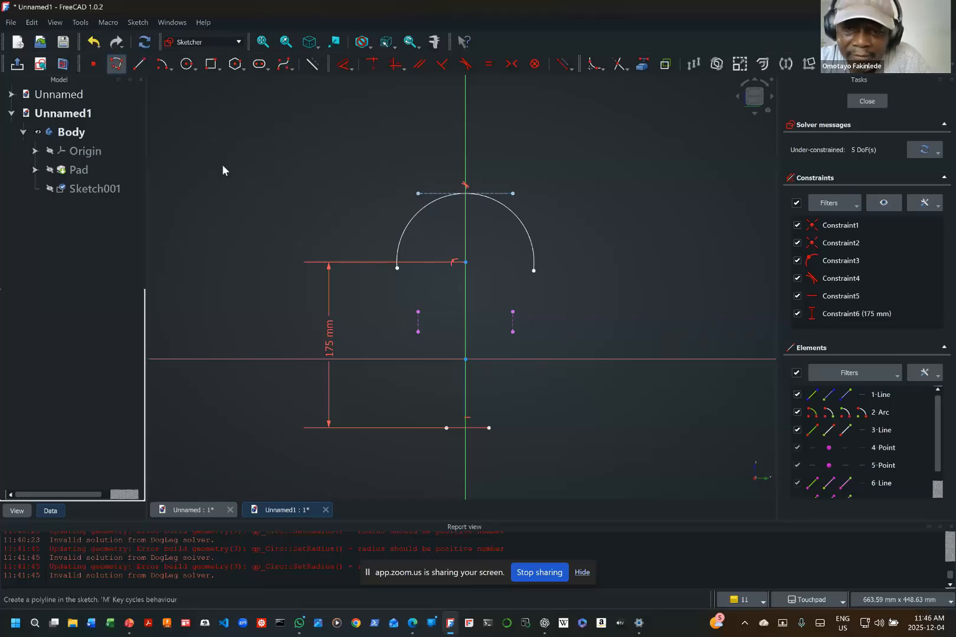
pyautogui.click(489, 429)
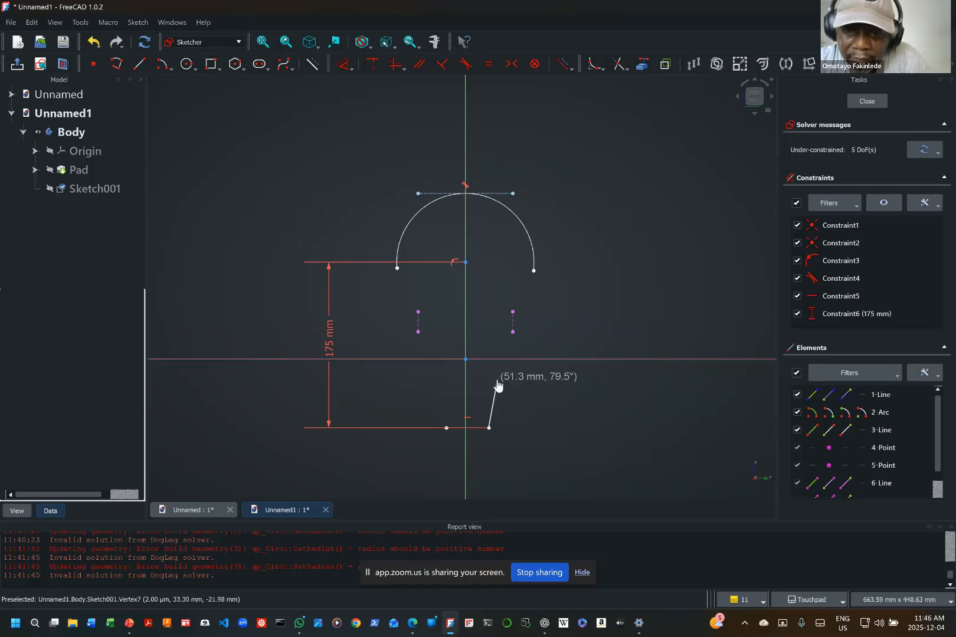
pyautogui.click(497, 379)
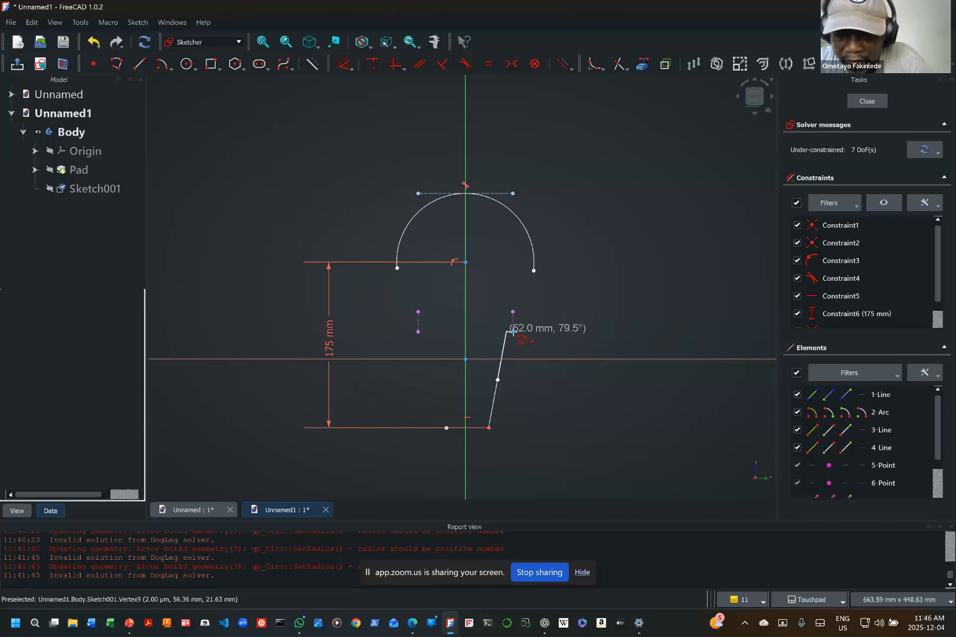
pyautogui.press('m')
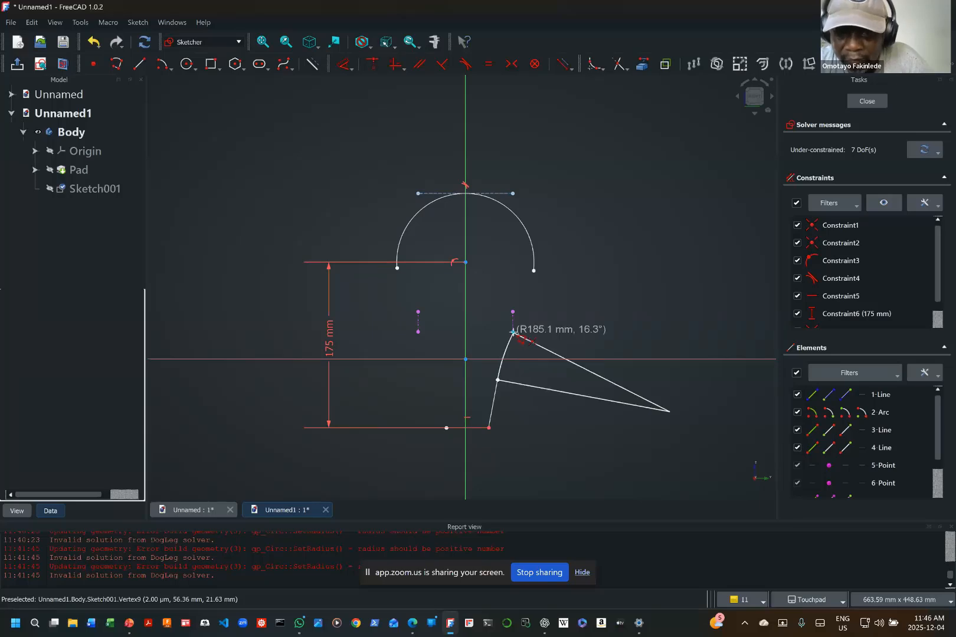
pyautogui.click(533, 271)
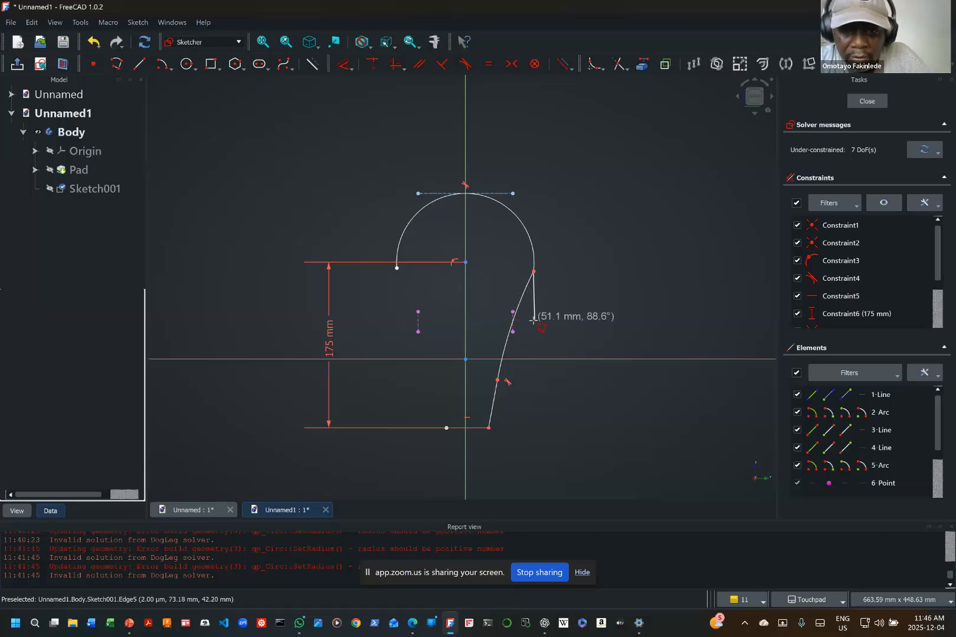
pyautogui.rightClick(533, 321)
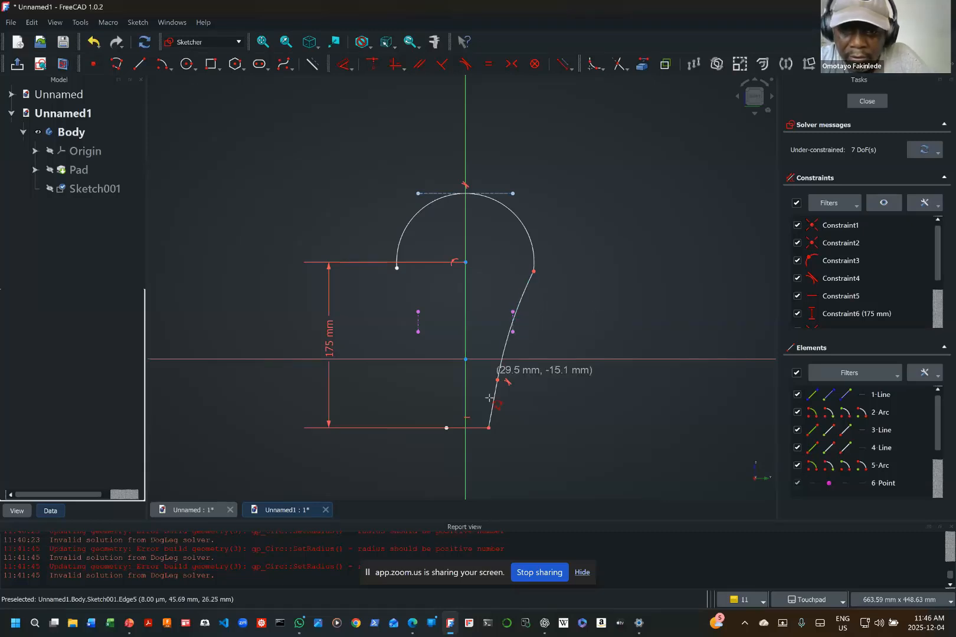
# Step: Draw the left side from the bottom line's left end: a line about 58 mm long and a tangent arc to the top arc's left end
pyautogui.click(446, 425)
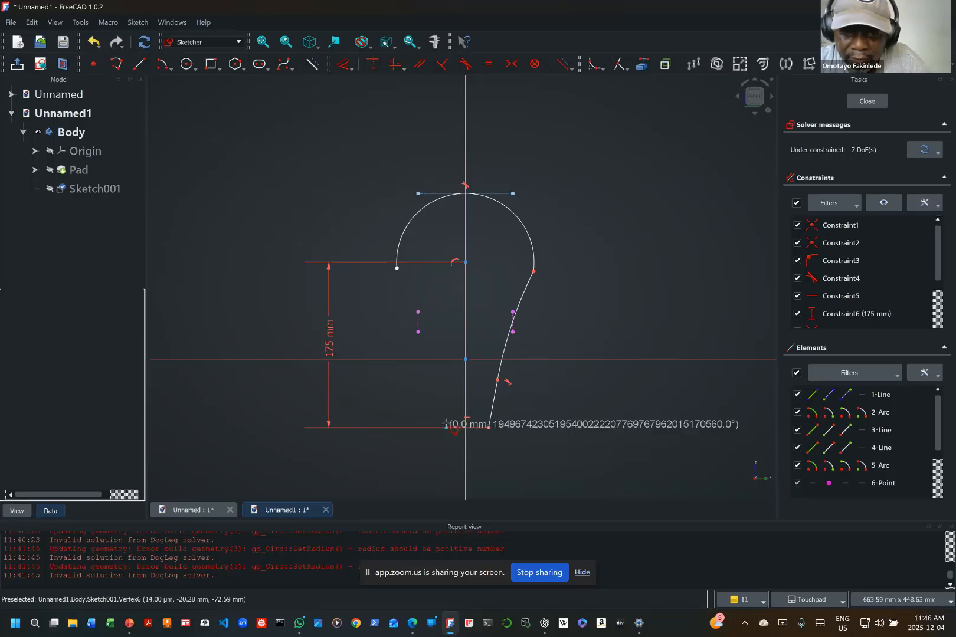
pyautogui.click(442, 373)
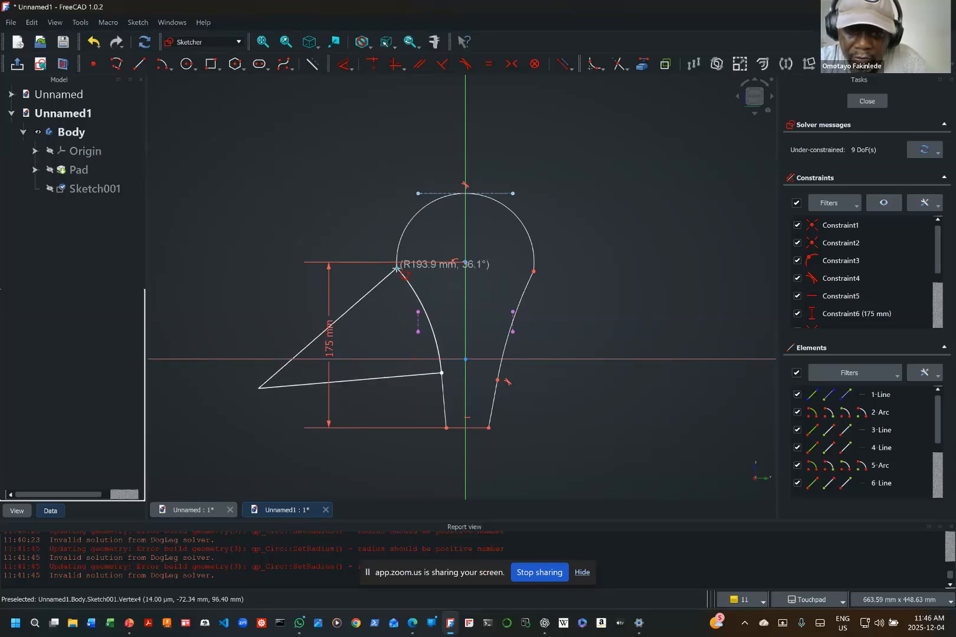
pyautogui.click(396, 268)
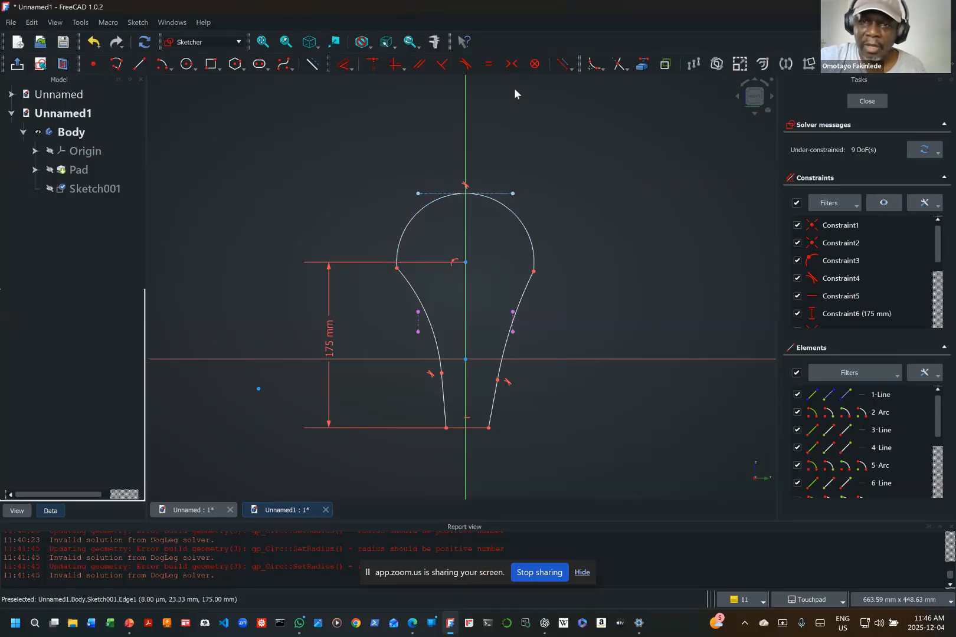
# Step: Constrain the top arc tangent to the right side arc and accept the constraint substitution
pyautogui.click(506, 213)
pyautogui.moveTo(550, 303)
pyautogui.keyDown('shift'); pyautogui.mouseDown(button='middle')
pyautogui.moveTo(524, 295)
pyautogui.moveTo(541, 288)
pyautogui.mouseUp(button='middle'); pyautogui.keyUp('shift')
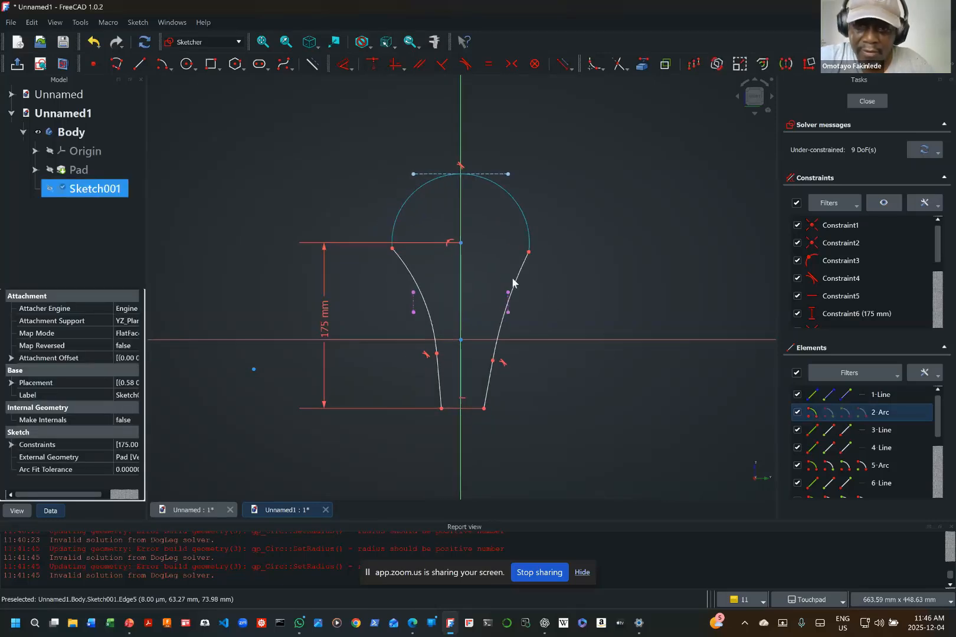
pyautogui.click(513, 282)
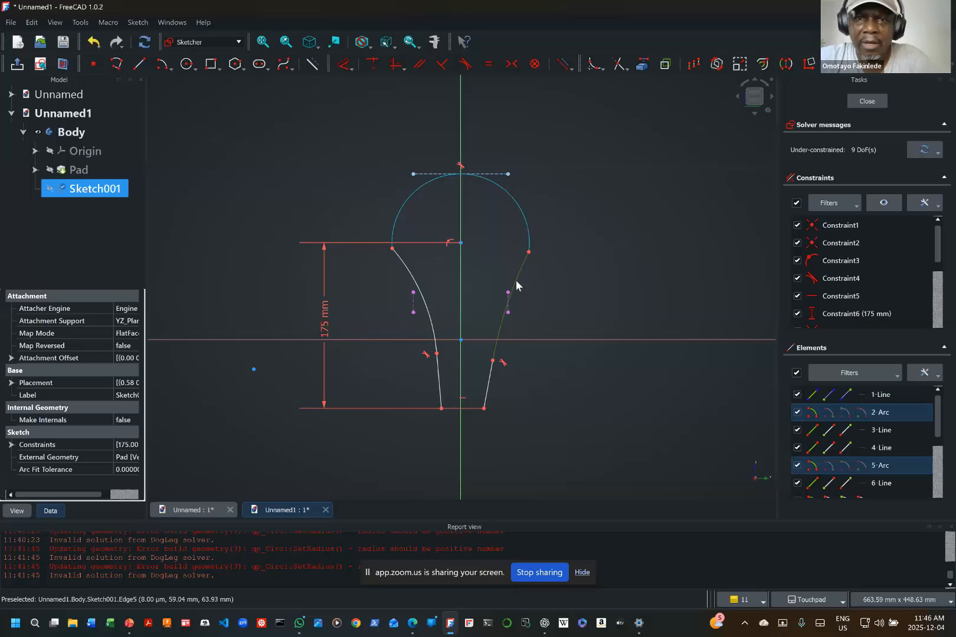
pyautogui.click(466, 64)
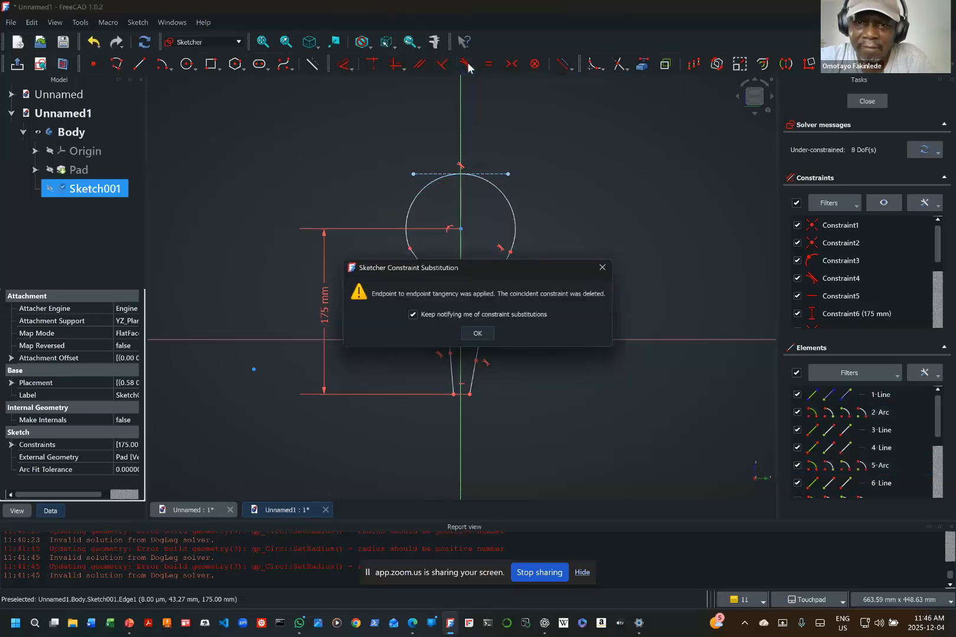
pyautogui.click(479, 334)
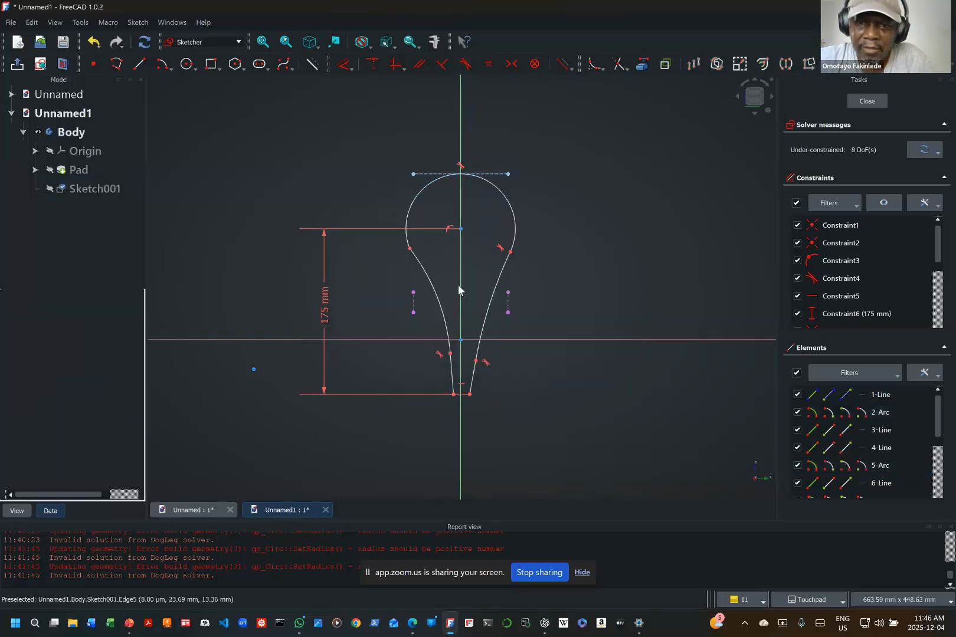
# Step: Constrain the top arc tangent to the left side arc and accept the constraint substitution
pyautogui.click(407, 218)
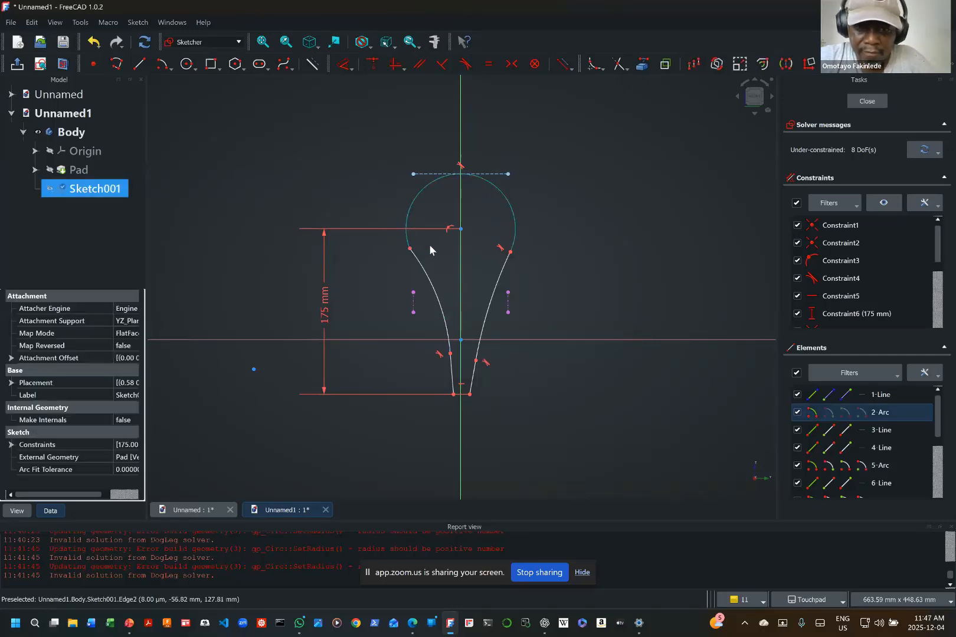
pyautogui.keyDown('shift'); pyautogui.moveTo(430, 245); pyautogui.dragTo(427, 271, button='middle'); pyautogui.keyUp('shift')
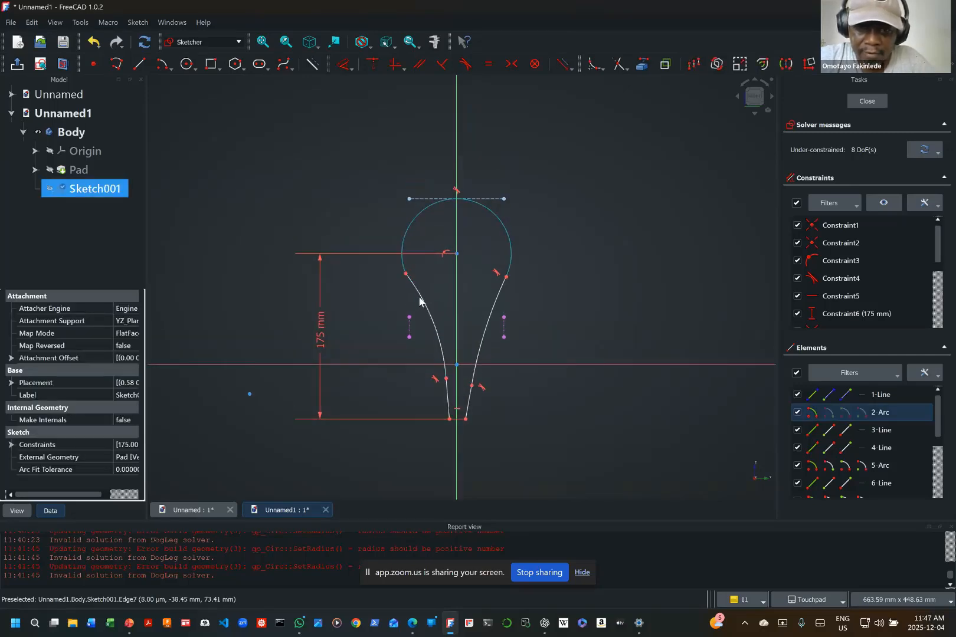
pyautogui.click(420, 298)
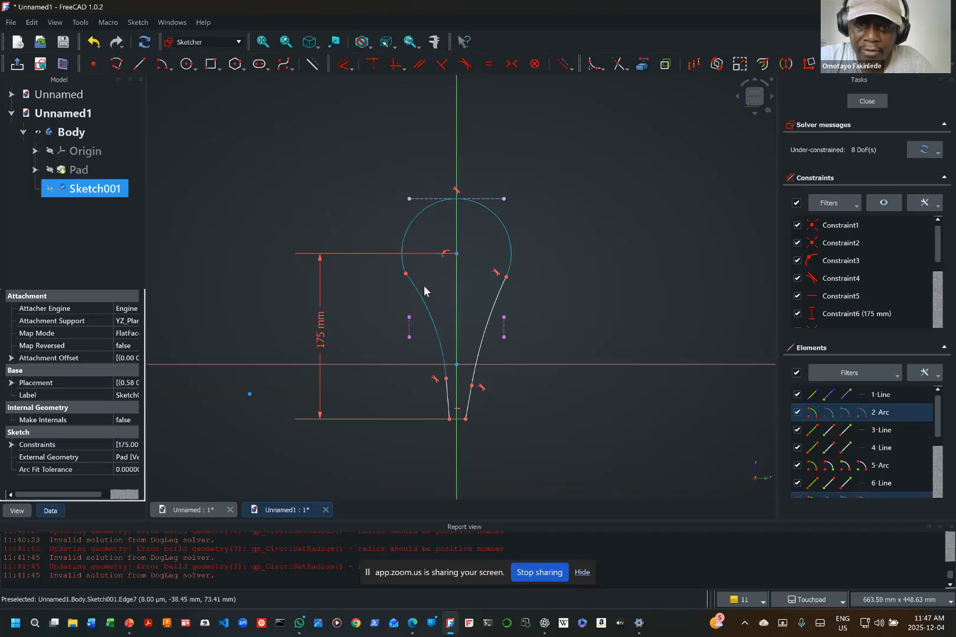
pyautogui.click(465, 64)
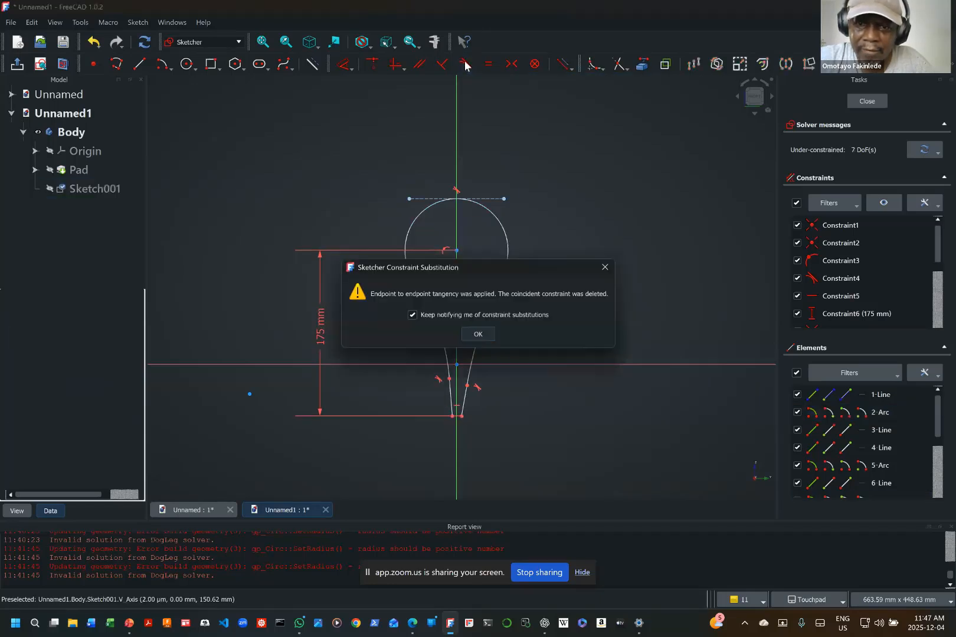
pyautogui.click(477, 334)
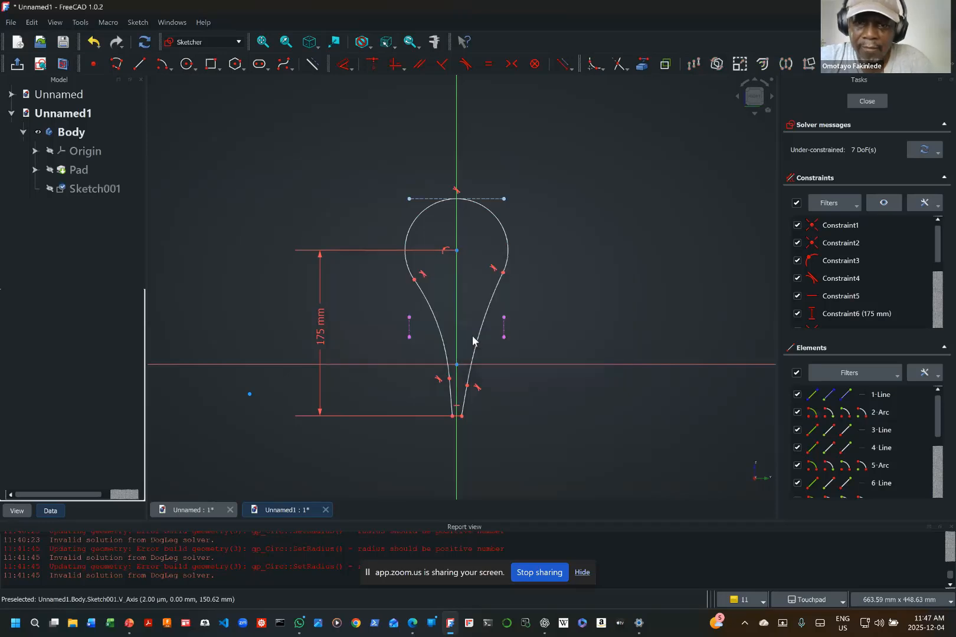
# Step: Try to constrain the short lower-right line to vertical, and delete the added vertical constraint
pyautogui.click(463, 403)
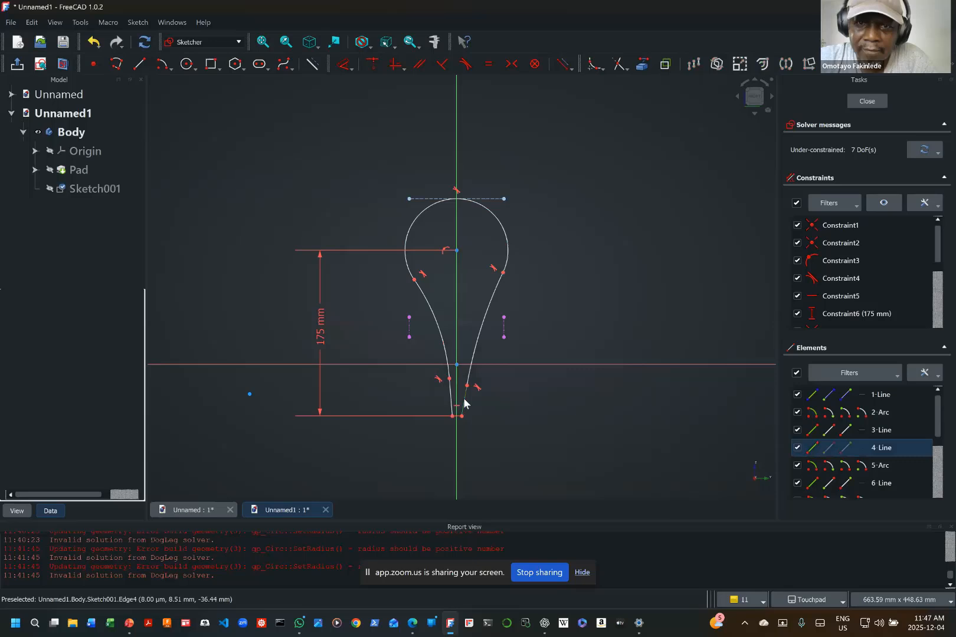
pyautogui.click(395, 64)
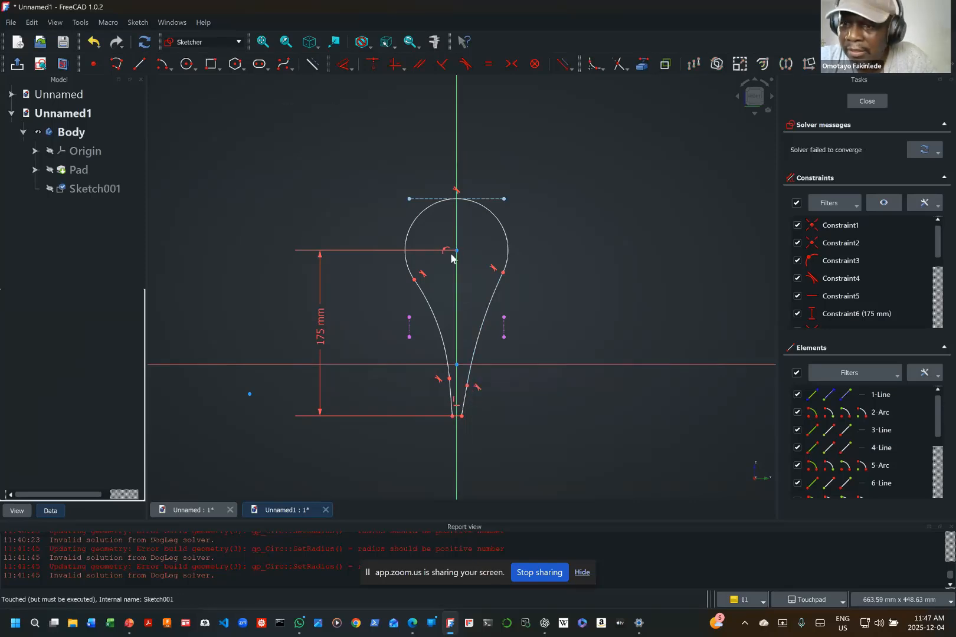
pyautogui.scroll(-3, 865, 318)
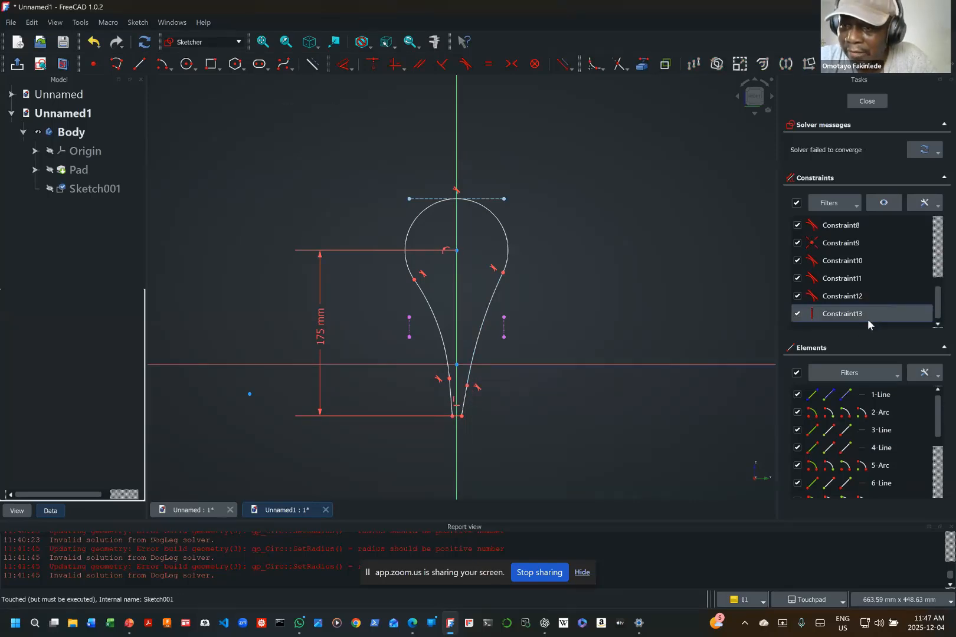
pyautogui.click(841, 314)
pyautogui.rightClick(841, 315)
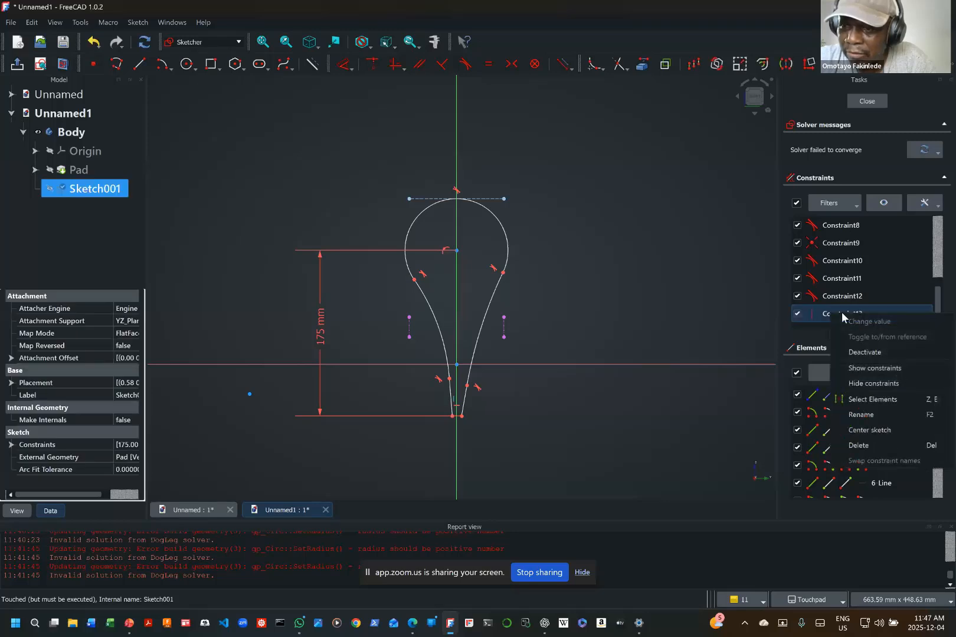
pyautogui.click(863, 445)
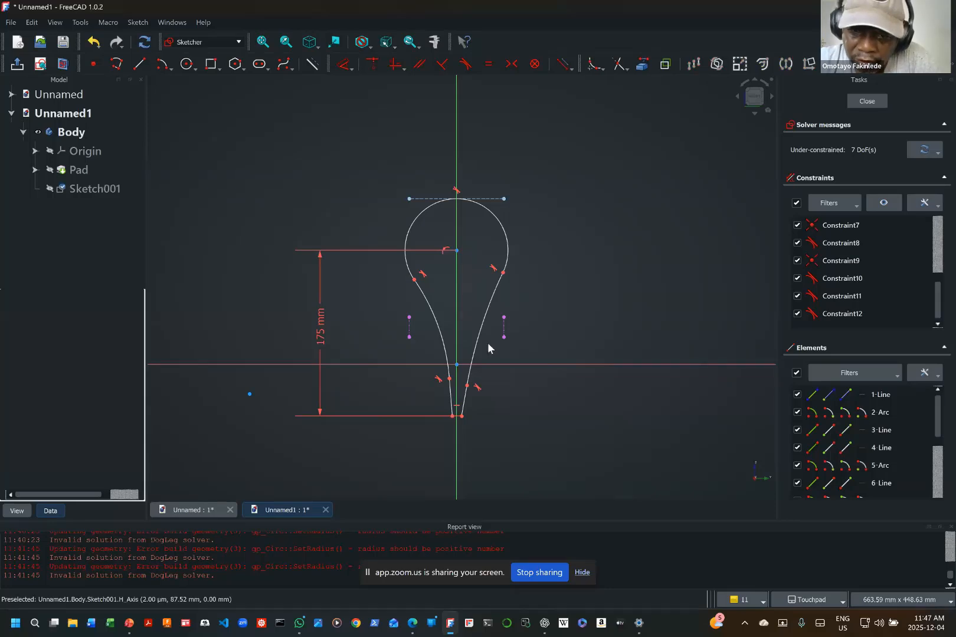
# Step: Align the upper endpoints of the two short lower side lines horizontally with each other
pyautogui.click(467, 387)
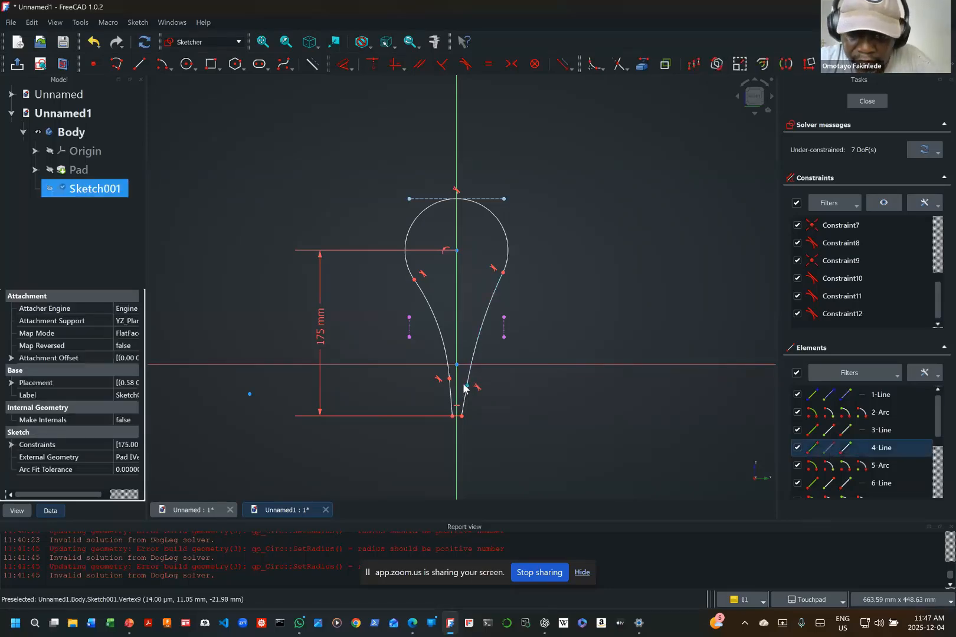
pyautogui.keyDown('shift'); pyautogui.moveTo(459, 386); pyautogui.dragTo(453, 377); pyautogui.keyUp('shift')
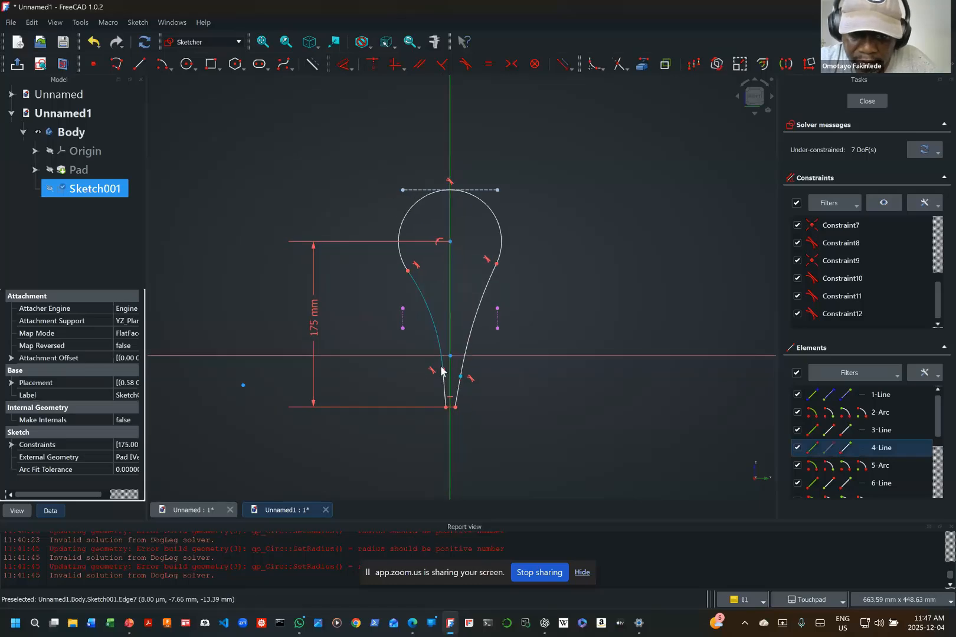
pyautogui.click(443, 368)
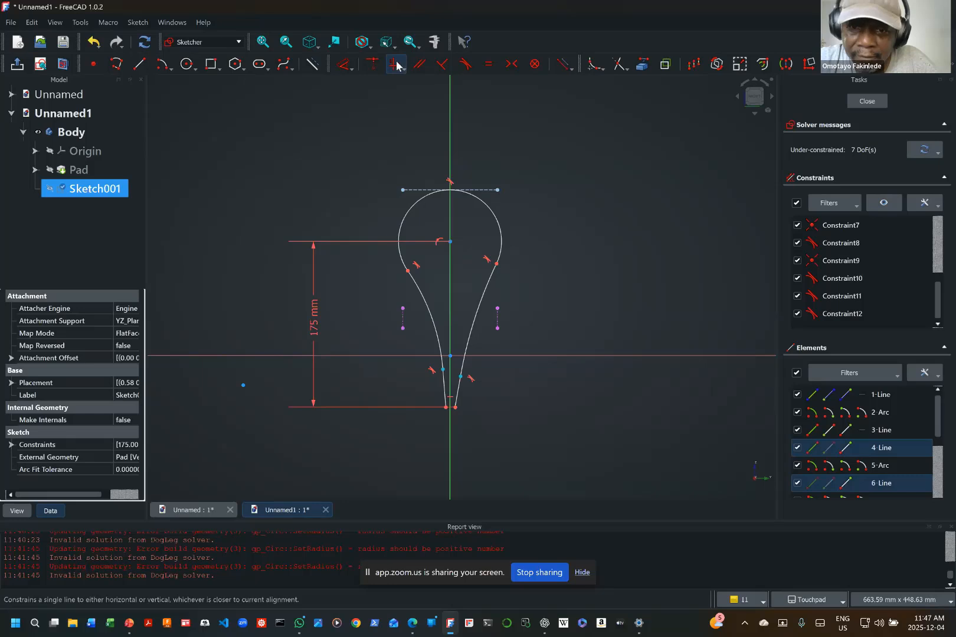
pyautogui.click(419, 64)
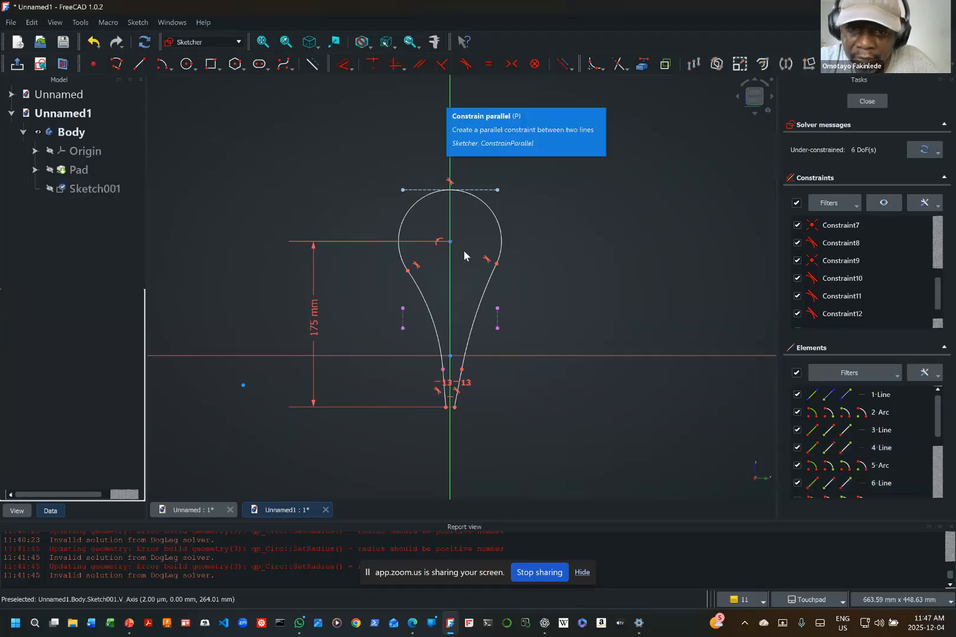
# Step: Align the lower and upper endpoints of the short lower-right line vertically
pyautogui.click(455, 408)
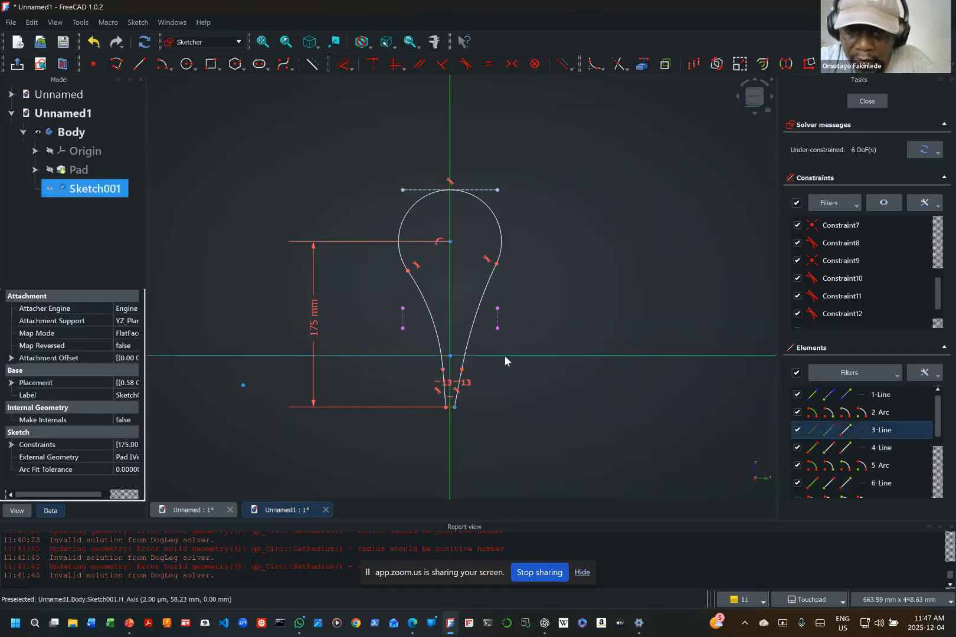
pyautogui.moveTo(505, 356)
pyautogui.keyDown('shift'); pyautogui.mouseDown(button='middle')
pyautogui.moveTo(490, 346)
pyautogui.moveTo(469, 360)
pyautogui.moveTo(498, 351)
pyautogui.mouseUp(button='middle'); pyautogui.keyUp('shift')
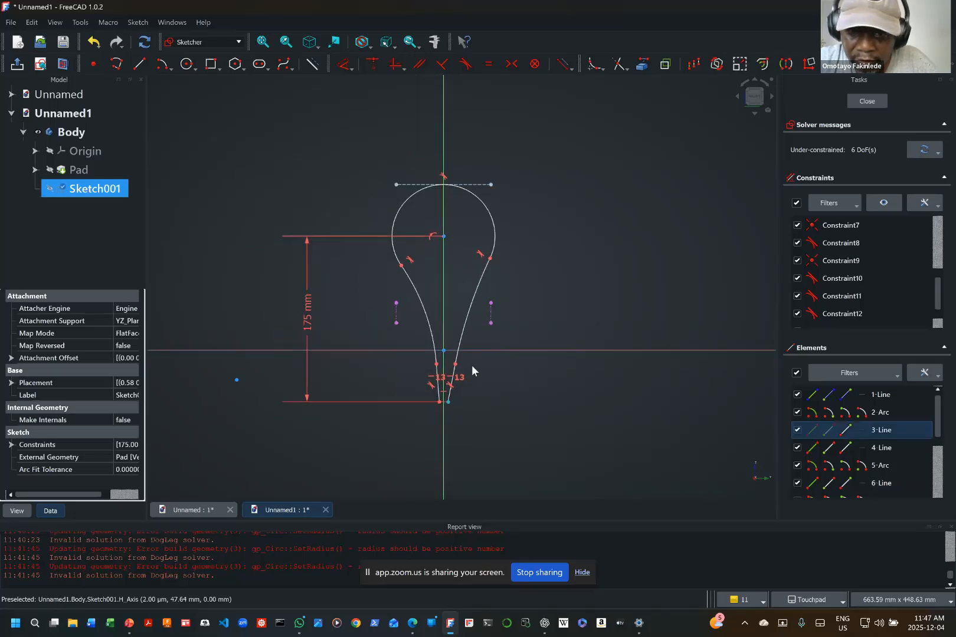
pyautogui.click(455, 365)
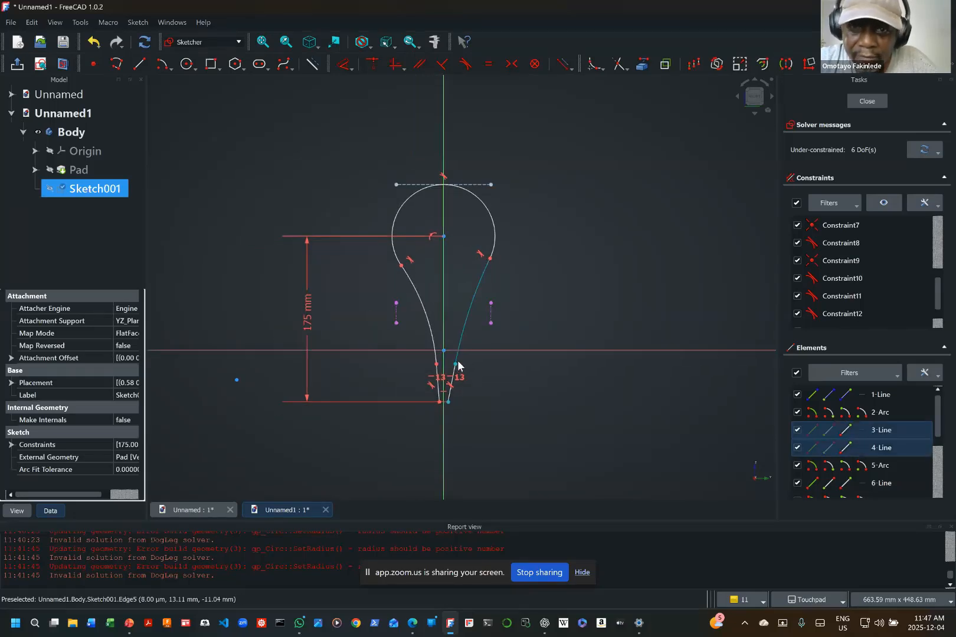
pyautogui.click(395, 64)
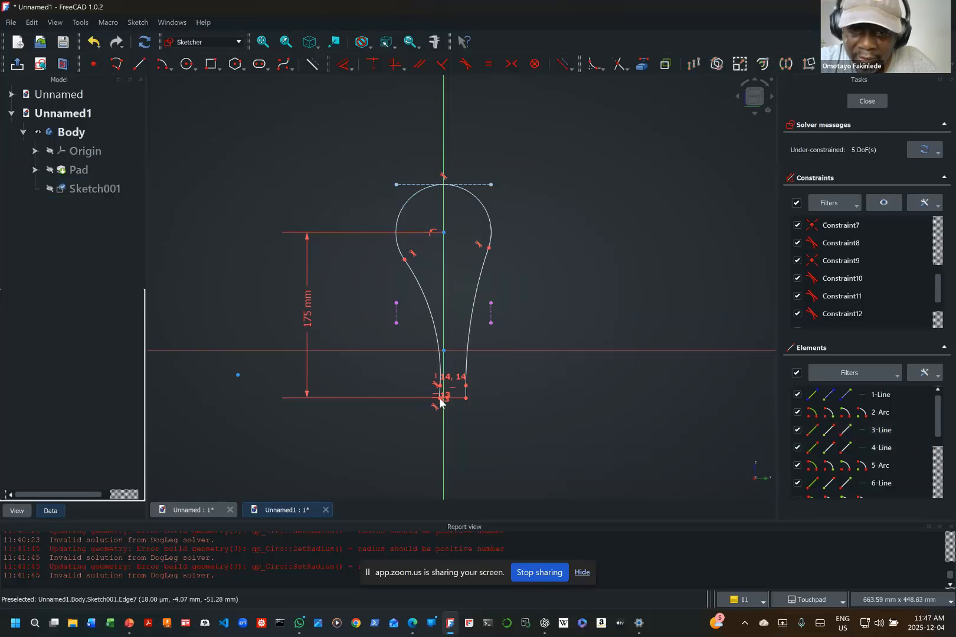
# Step: Align the lower and upper endpoints of the short lower-left line vertically
pyautogui.scroll(-3, 458, 395)
pyautogui.scroll(1, 461, 392)
pyautogui.scroll(4, 460, 391)
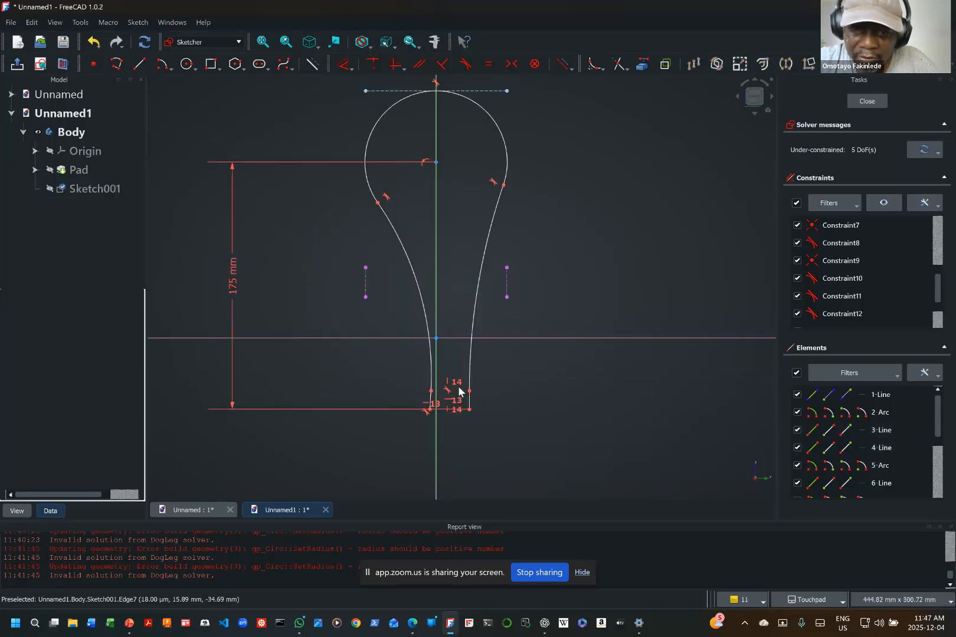
pyautogui.scroll(5, 460, 391)
pyautogui.click(383, 423)
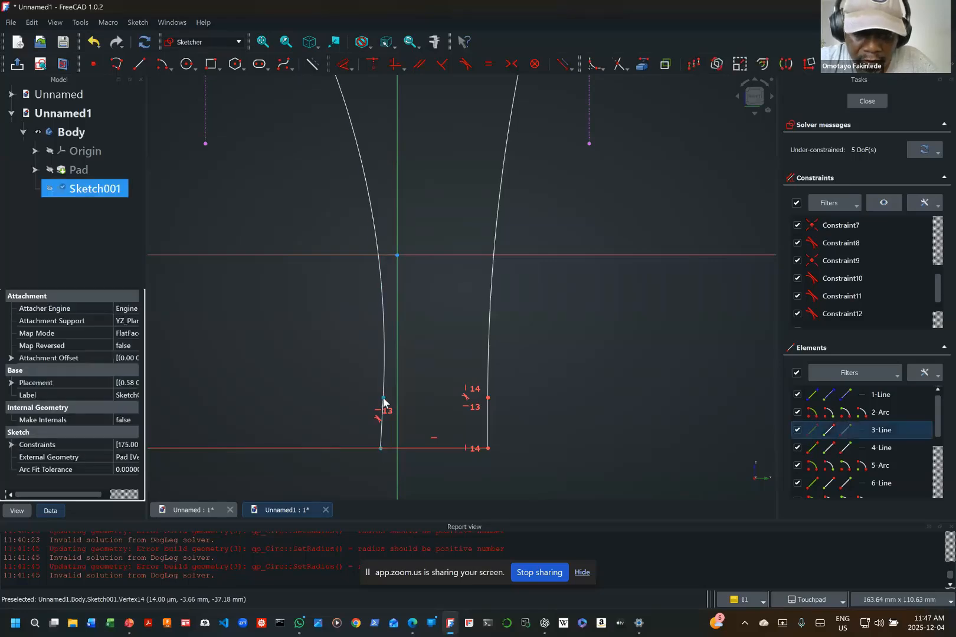
pyautogui.click(382, 398)
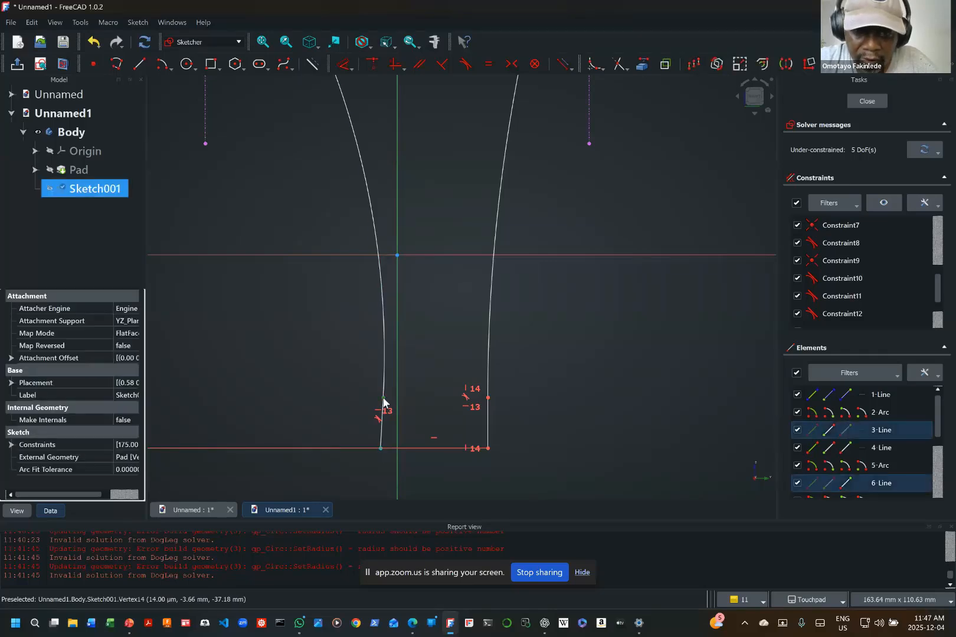
pyautogui.click(395, 64)
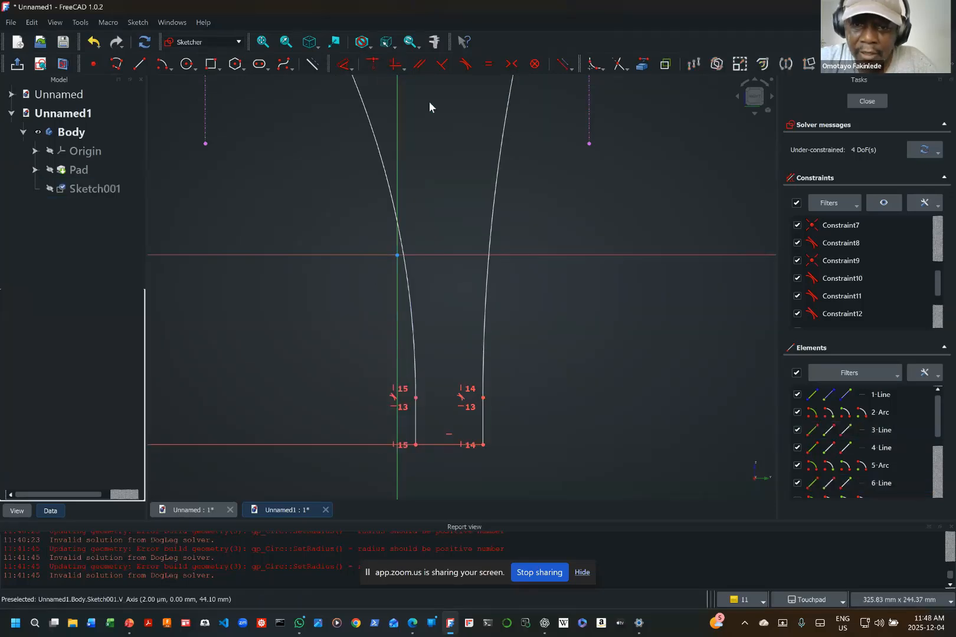
# Step: Reposition the profile's lower end so the bottom edge straddles the vertical axis and the straight side lines become longer
pyautogui.scroll(3, 531, 348)
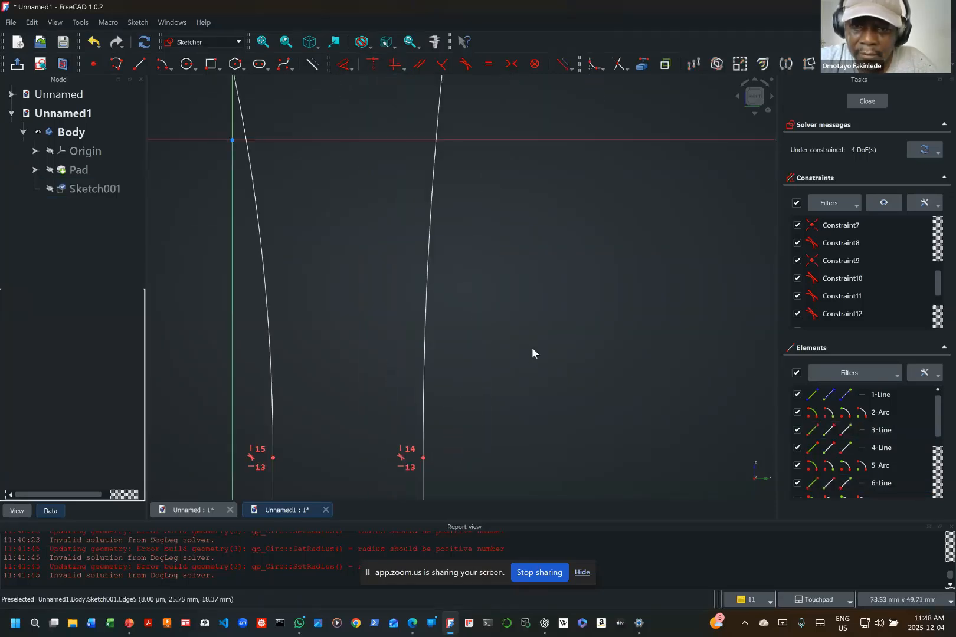
pyautogui.scroll(-6, 533, 348)
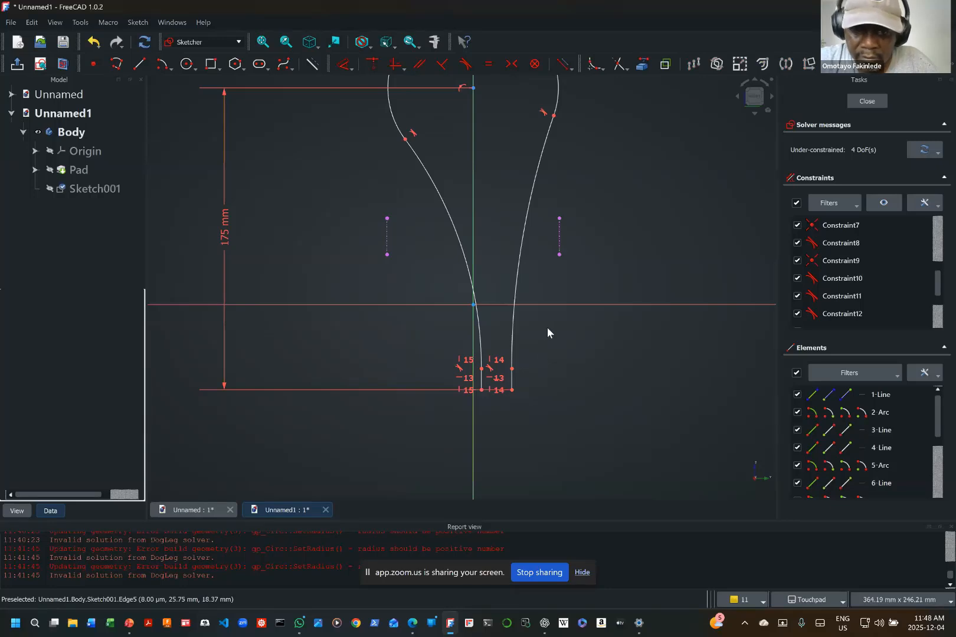
pyautogui.moveTo(547, 328); pyautogui.dragTo(549, 404, button='middle')
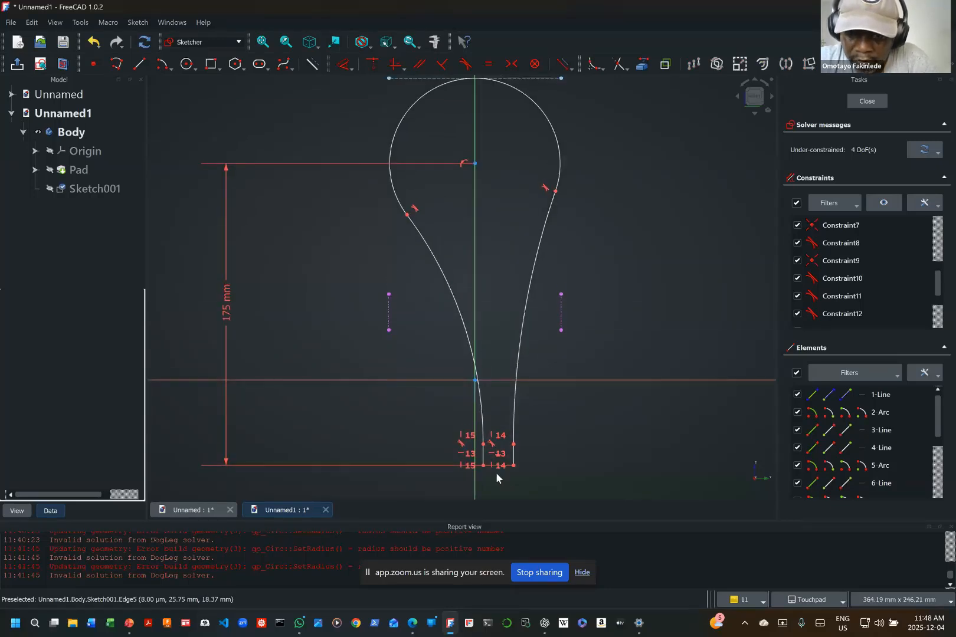
pyautogui.moveTo(507, 468); pyautogui.dragTo(480, 470)
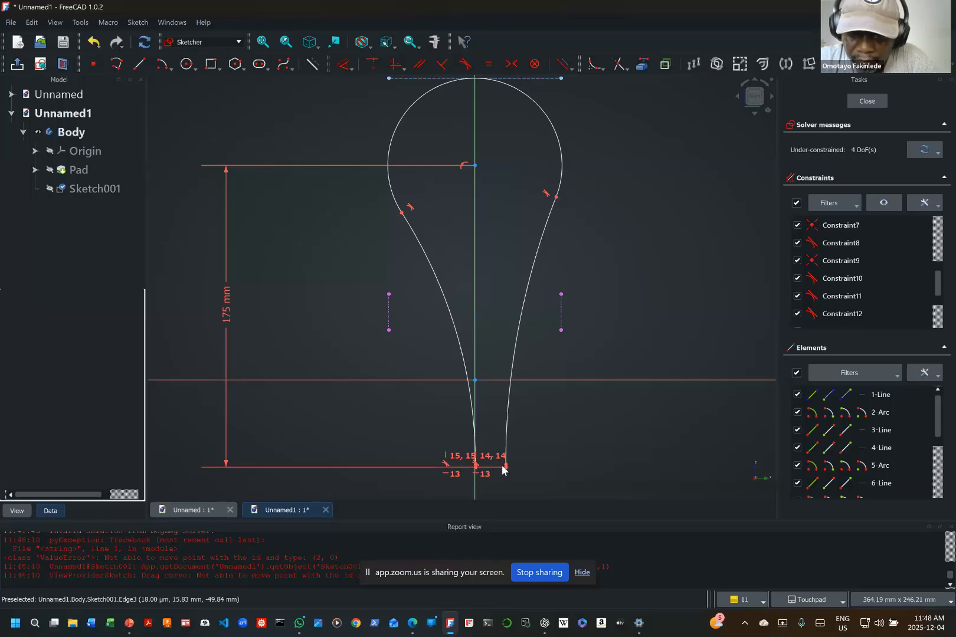
pyautogui.moveTo(505, 466); pyautogui.dragTo(514, 363)
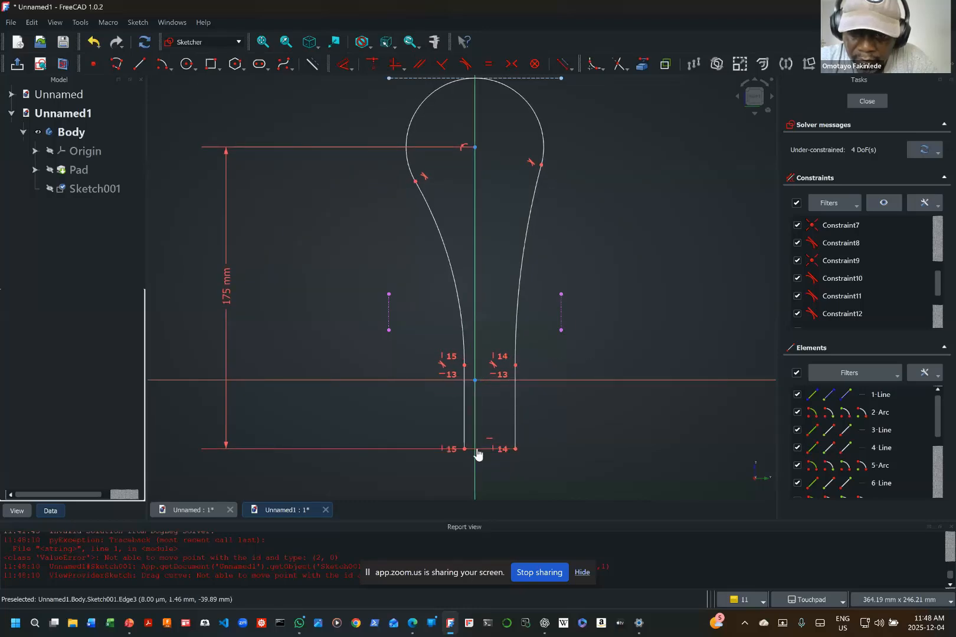
pyautogui.moveTo(480, 447); pyautogui.dragTo(468, 445)
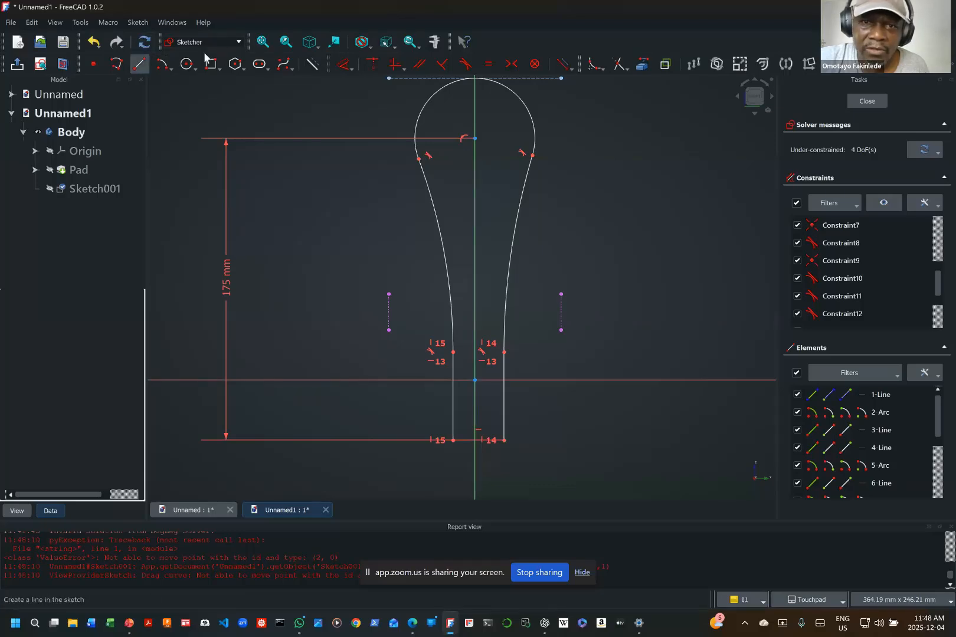
# Step: Constrain the horizontal distance between the profile's bottom-right endpoint and the origin to 10 mm
pyautogui.click(349, 68)
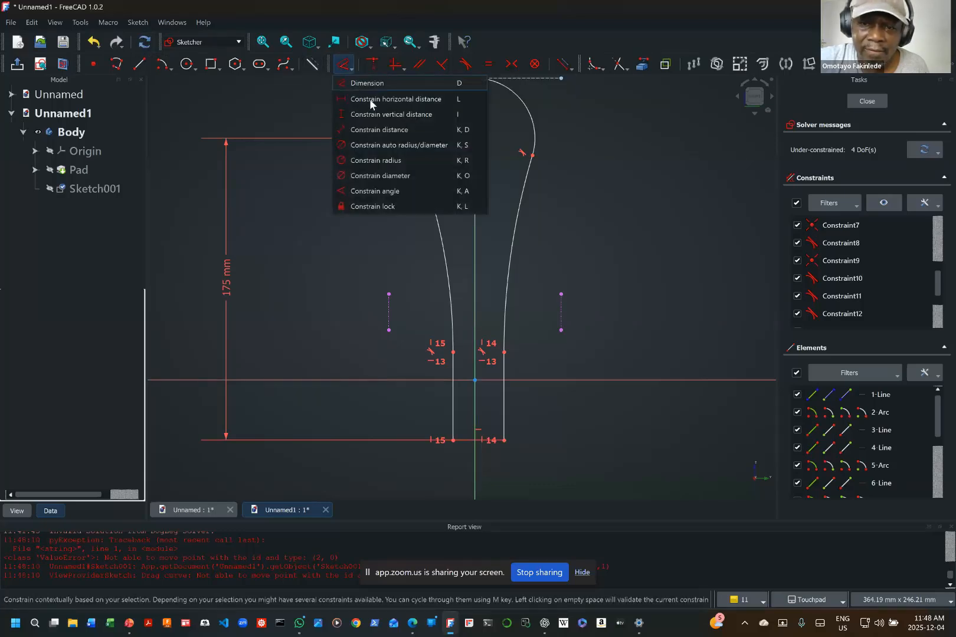
pyautogui.click(370, 99)
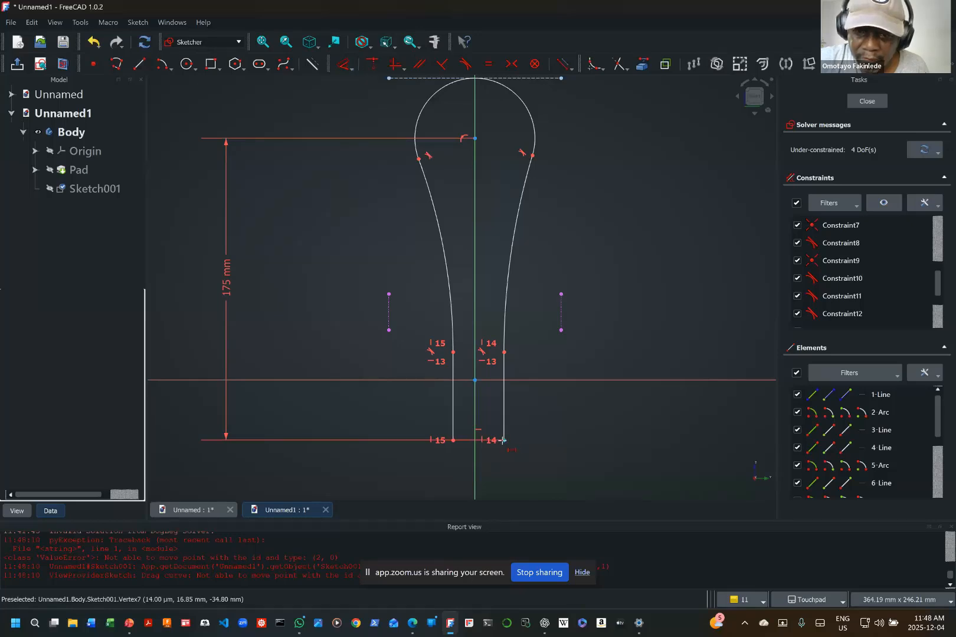
pyautogui.click(503, 441)
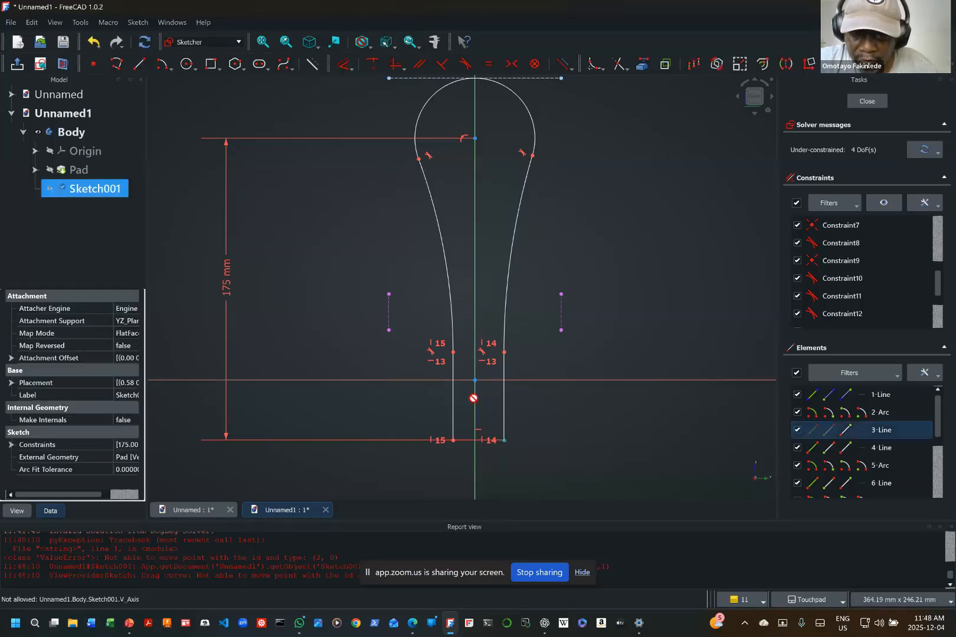
pyautogui.click(475, 380)
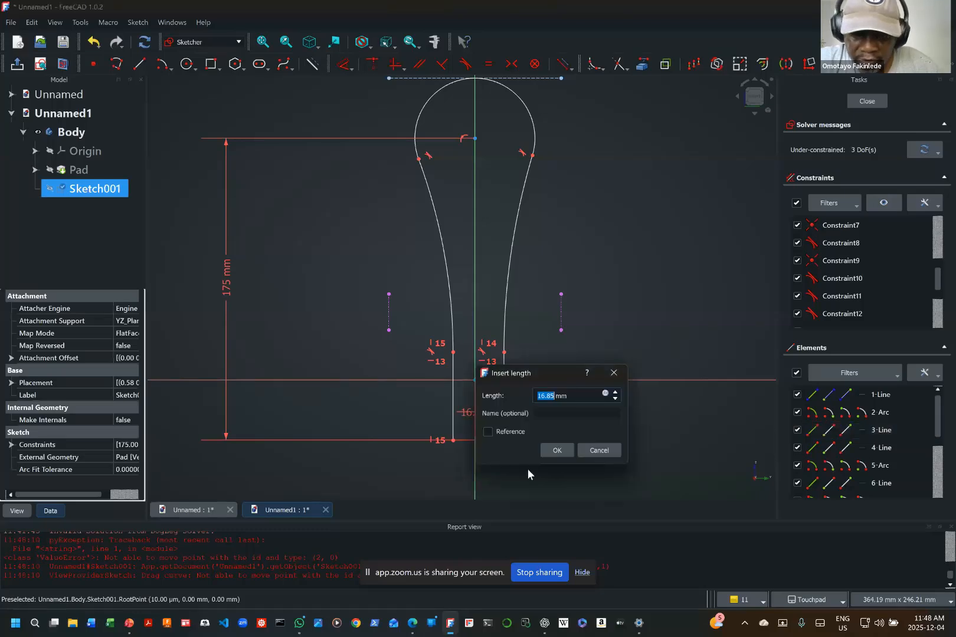
pyautogui.write('10')
pyautogui.press('Return')
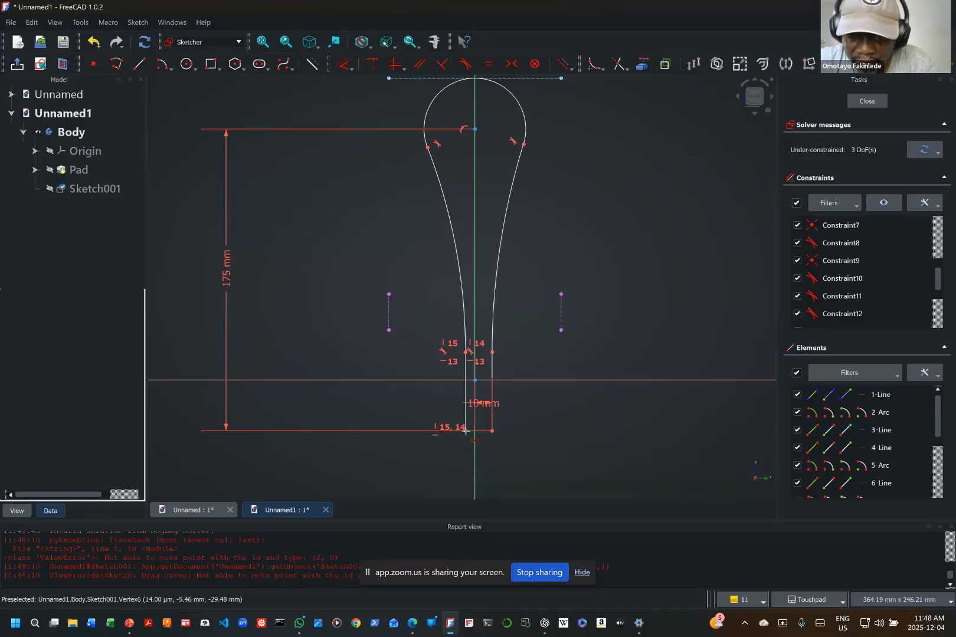
# Step: Constrain the horizontal distance between the profile's bottom-left endpoint and the origin to 10 mm
pyautogui.click(466, 430)
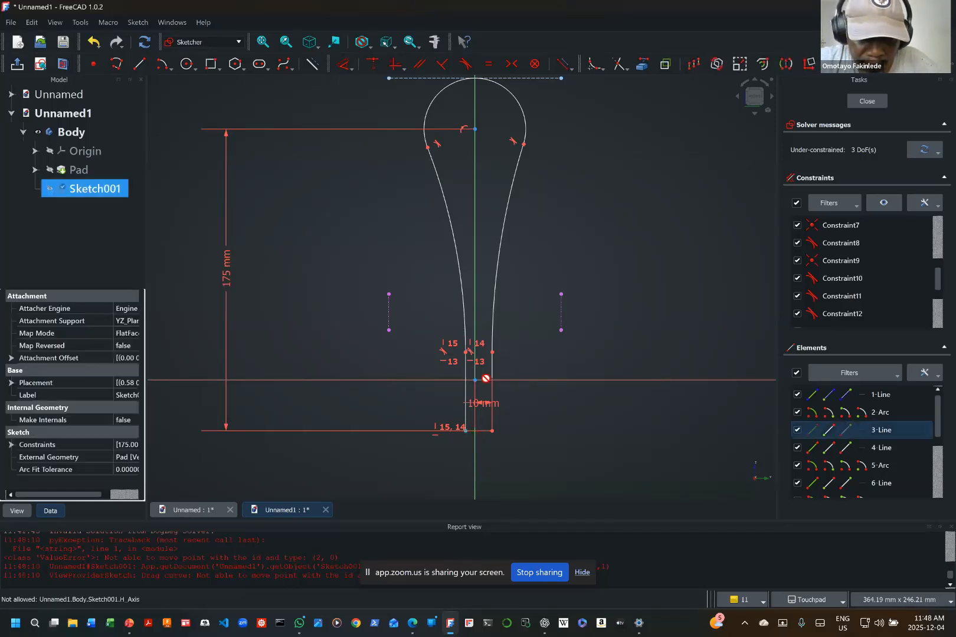
pyautogui.keyDown('shift'); pyautogui.moveTo(485, 375); pyautogui.dragTo(468, 387, button='middle'); pyautogui.keyUp('shift')
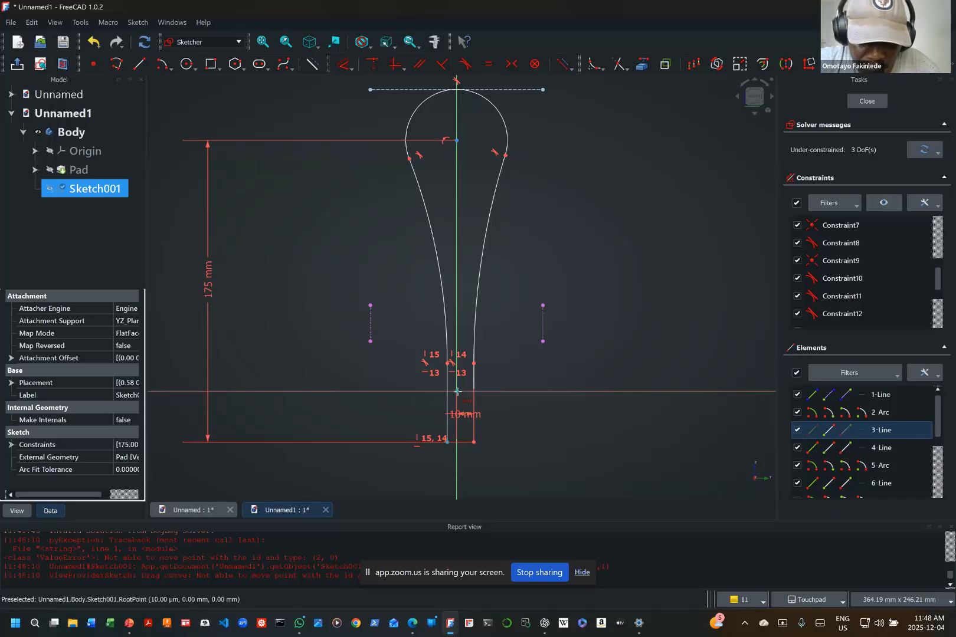
pyautogui.click(457, 392)
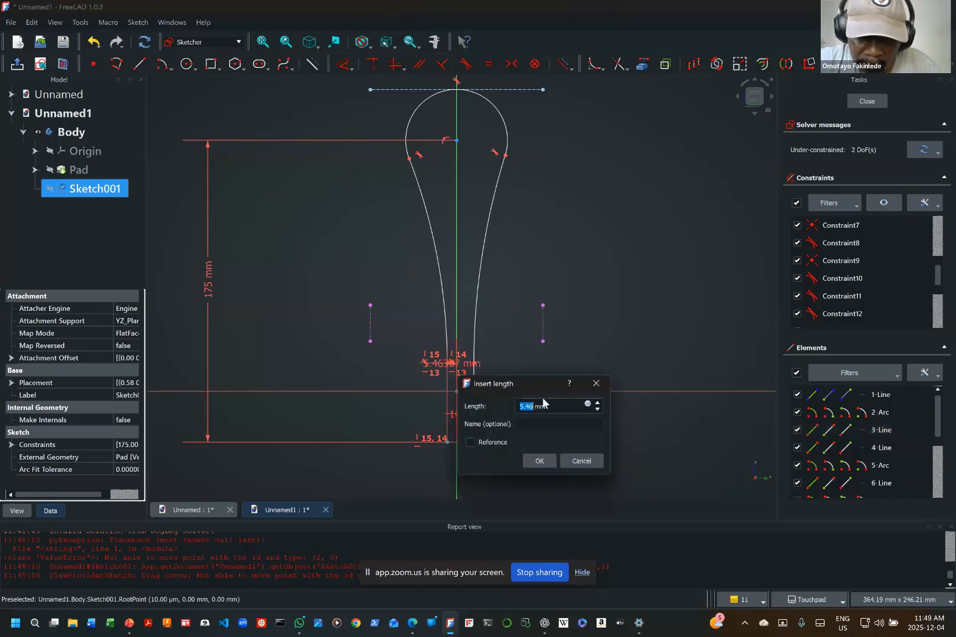
pyautogui.write('10')
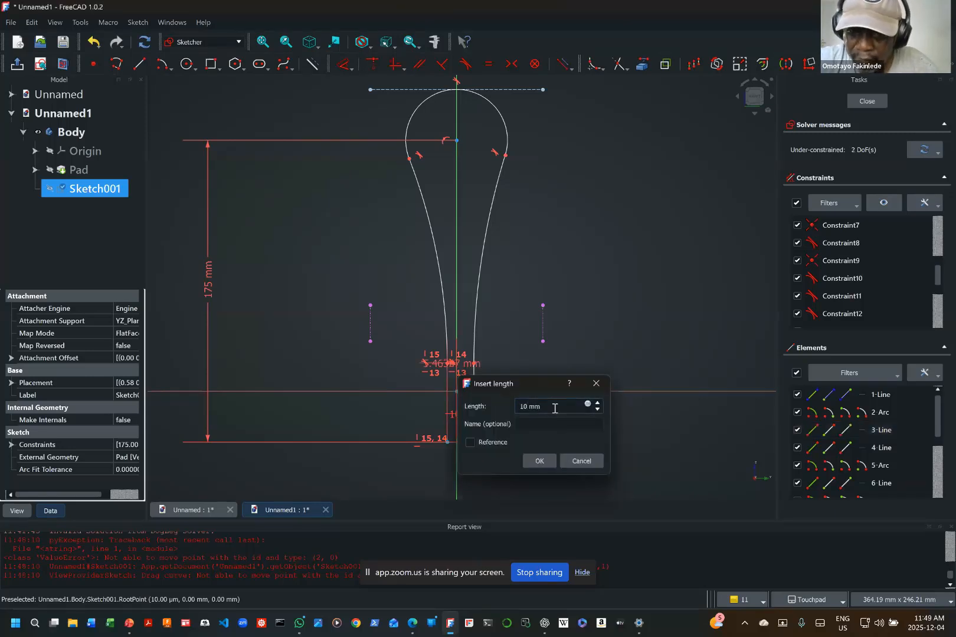
pyautogui.press('Return')
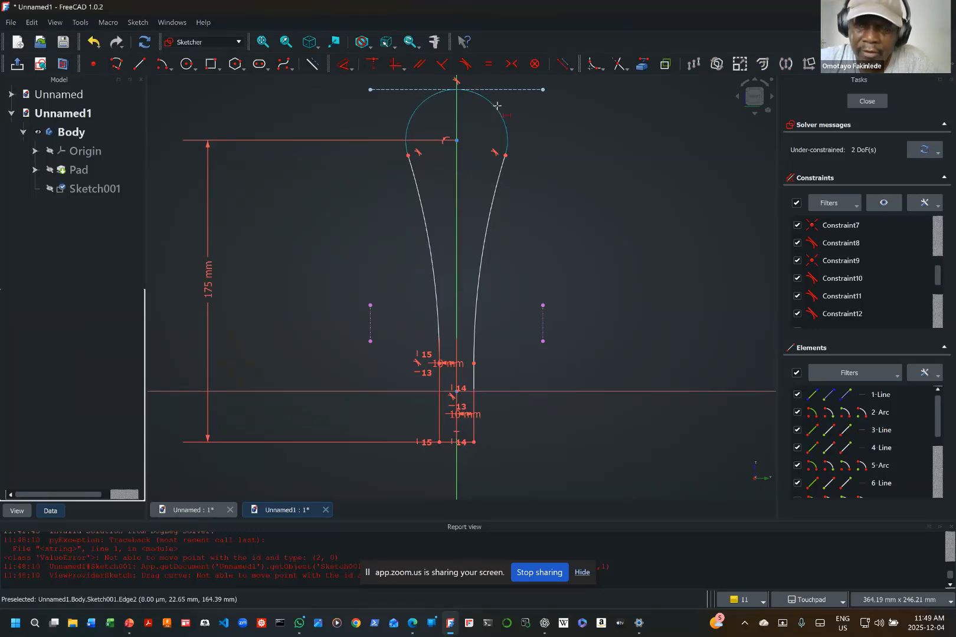
pyautogui.press('Escape')
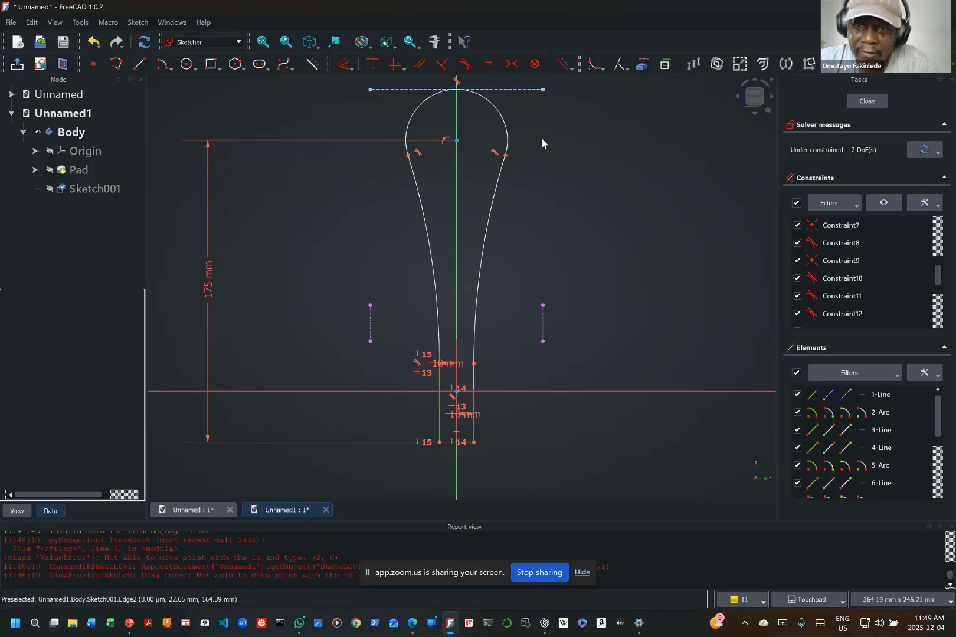
# Step: Try to constrain the radius of the large arc at the profile's head to 50 mm
pyautogui.click(351, 69)
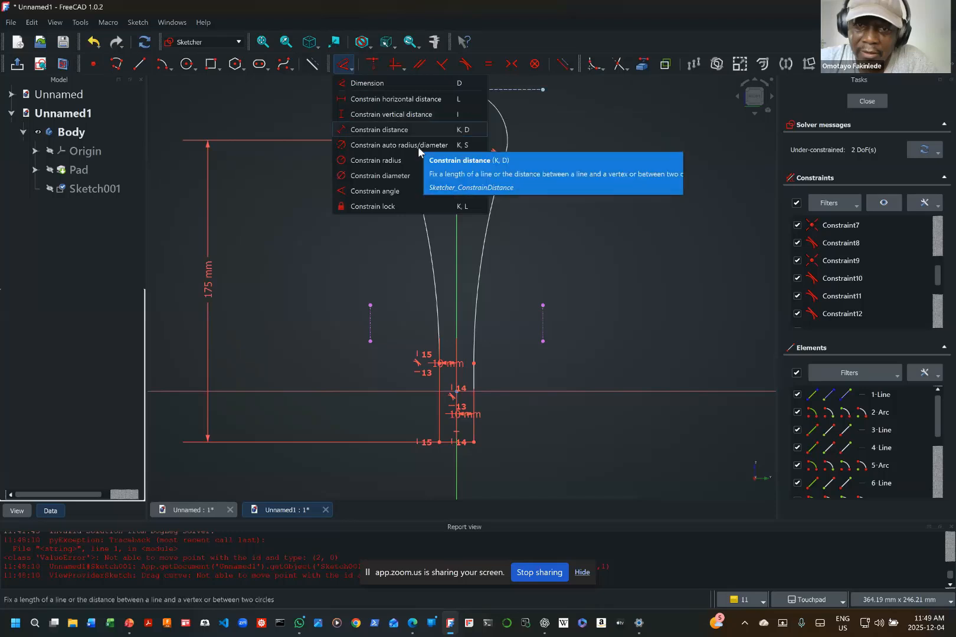
pyautogui.click(396, 162)
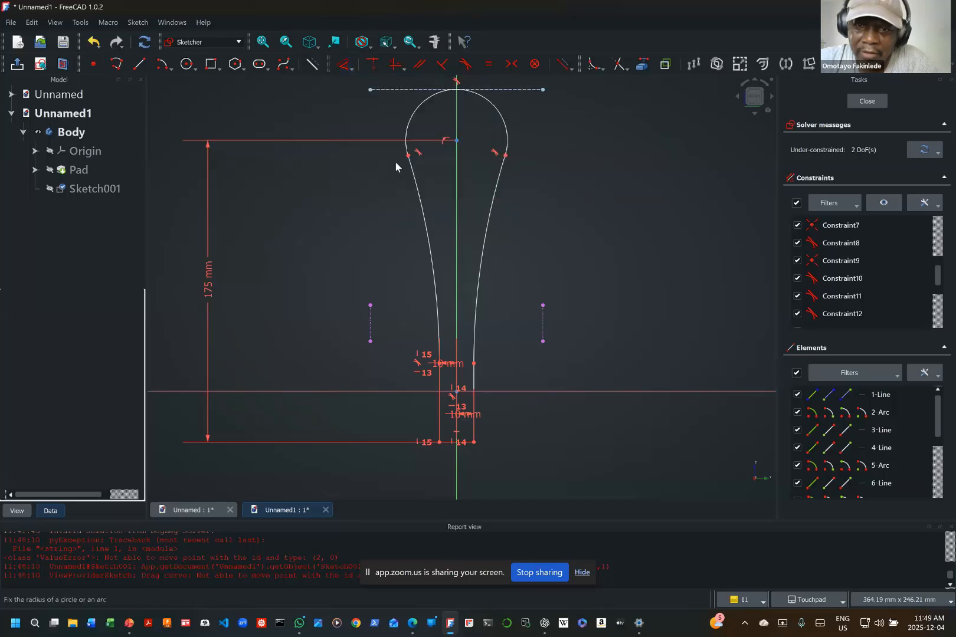
pyautogui.click(507, 146)
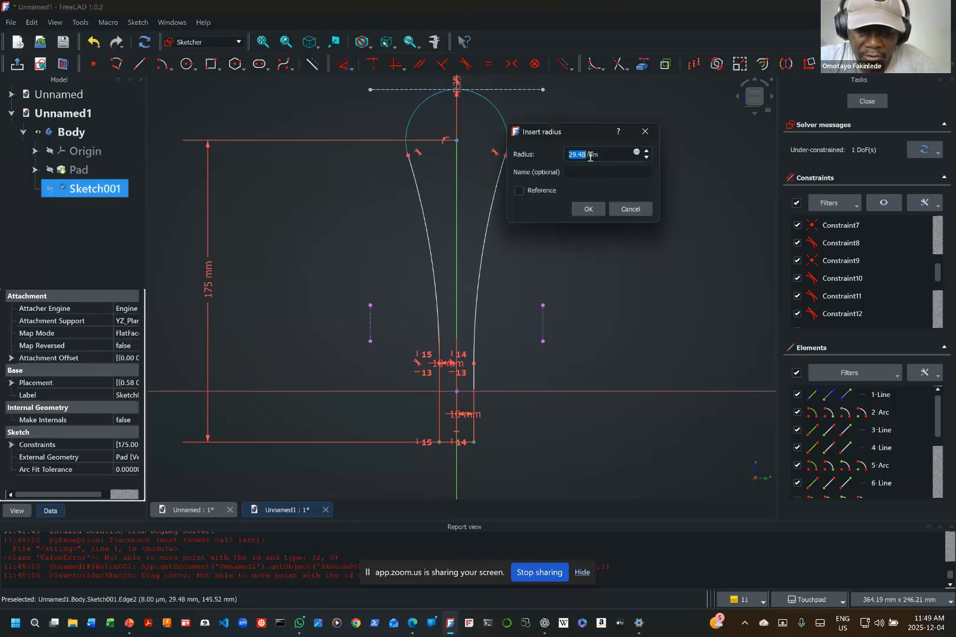
pyautogui.write('30')
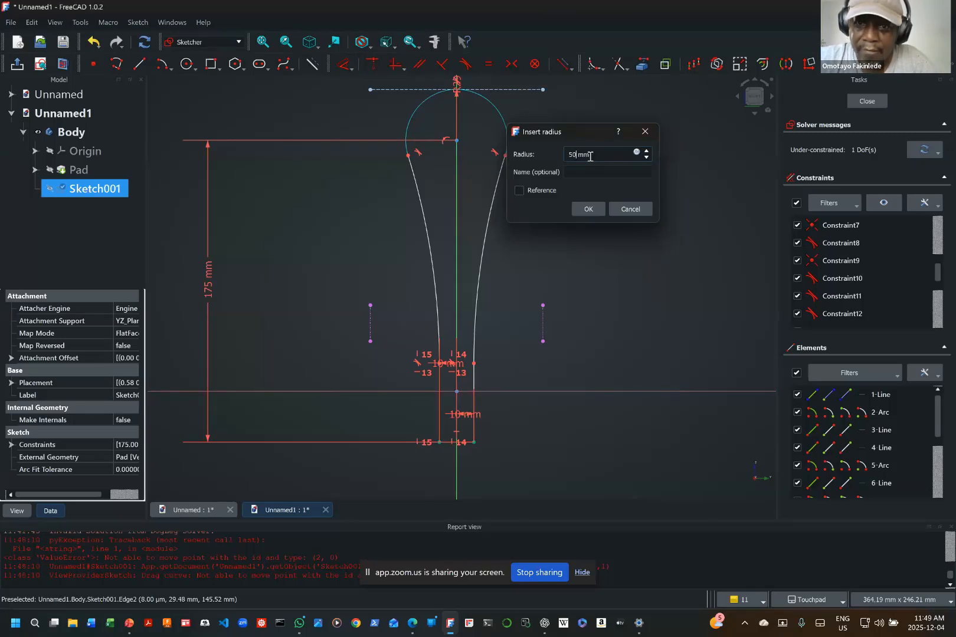
pyautogui.press('Return')
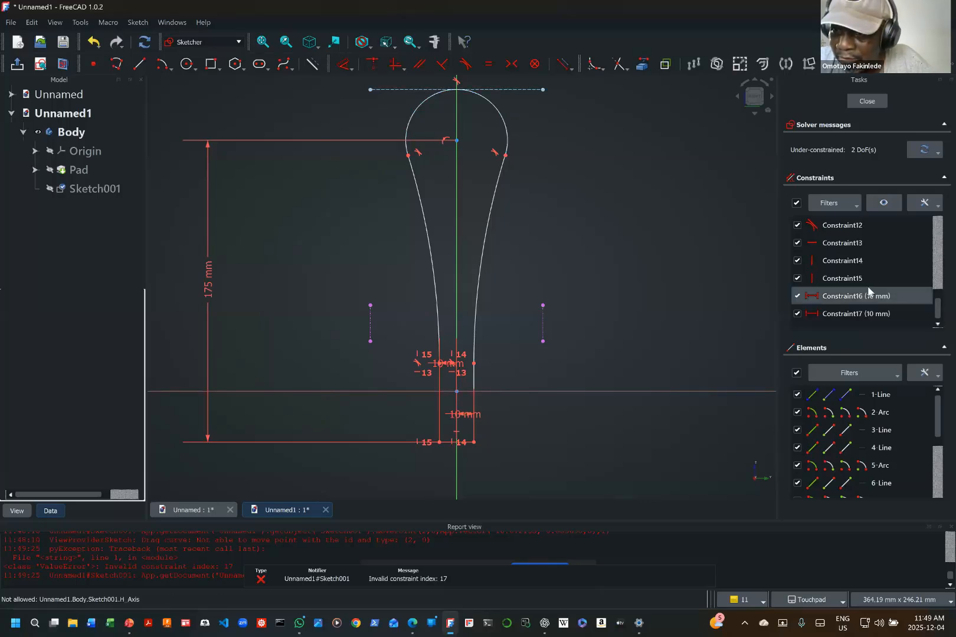
pyautogui.scroll(-2, 872, 292)
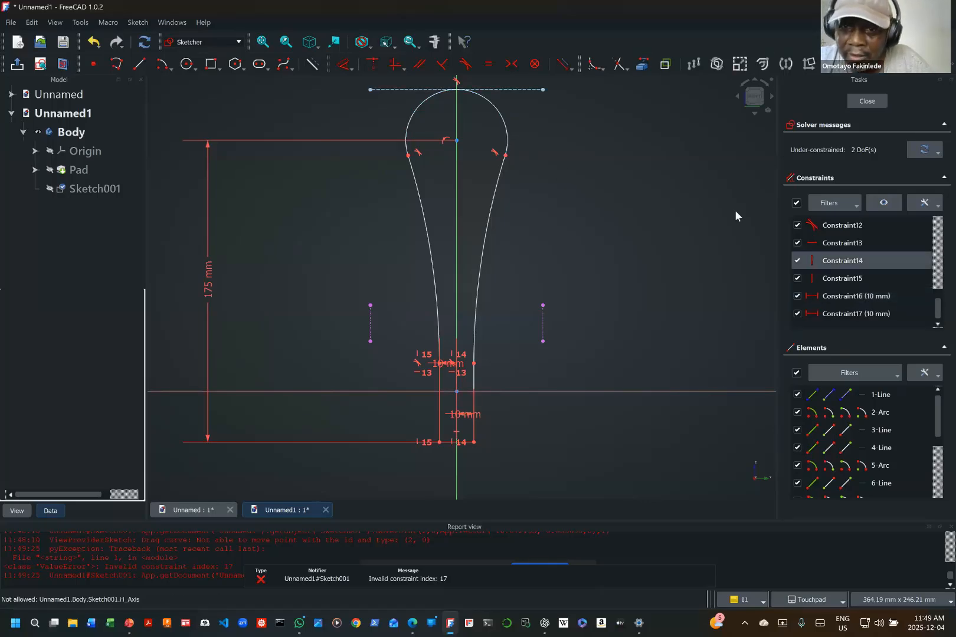
pyautogui.click(351, 69)
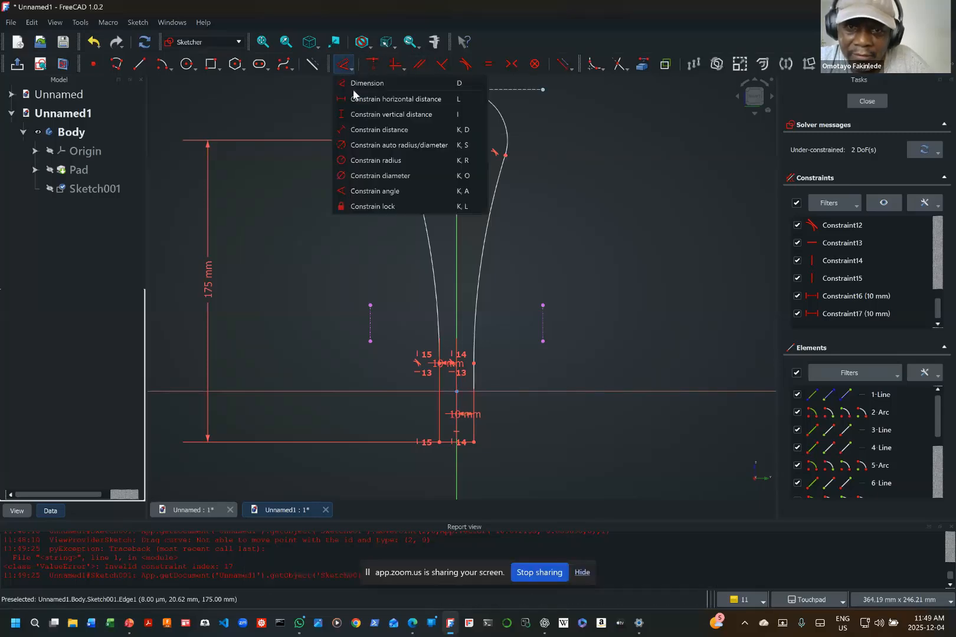
pyautogui.click(384, 160)
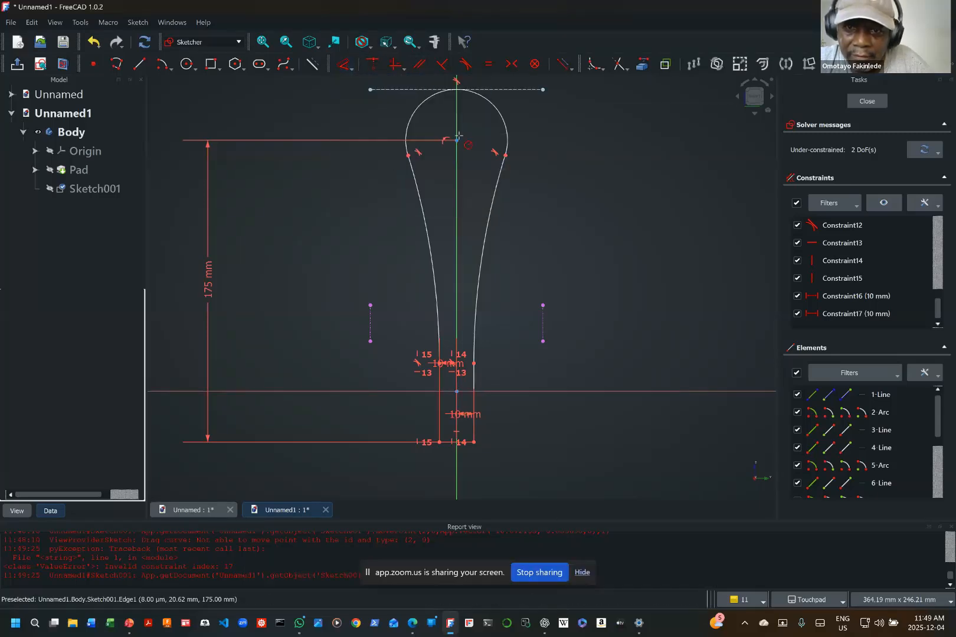
pyautogui.click(497, 113)
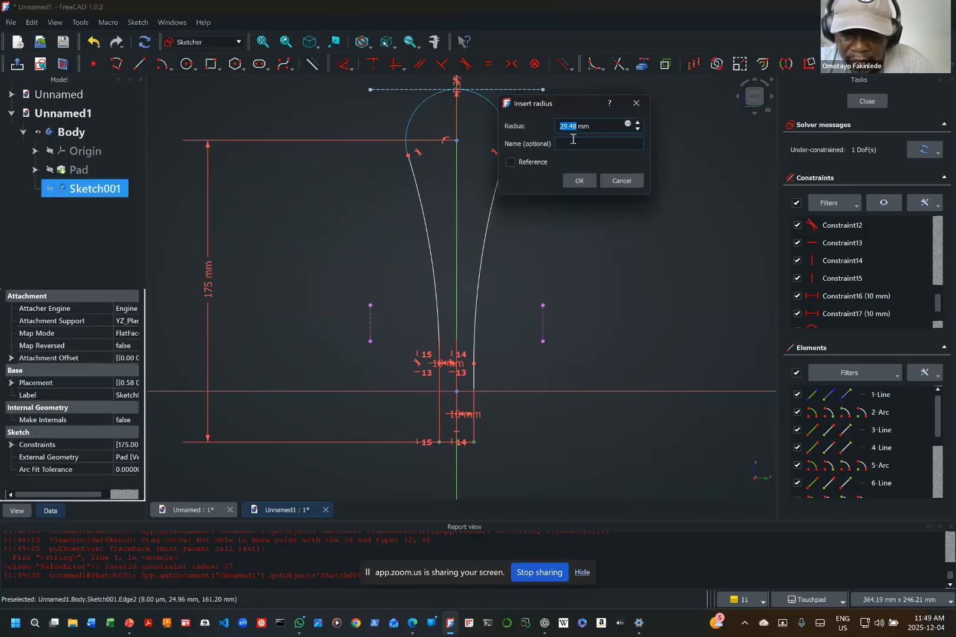
pyautogui.write('50')
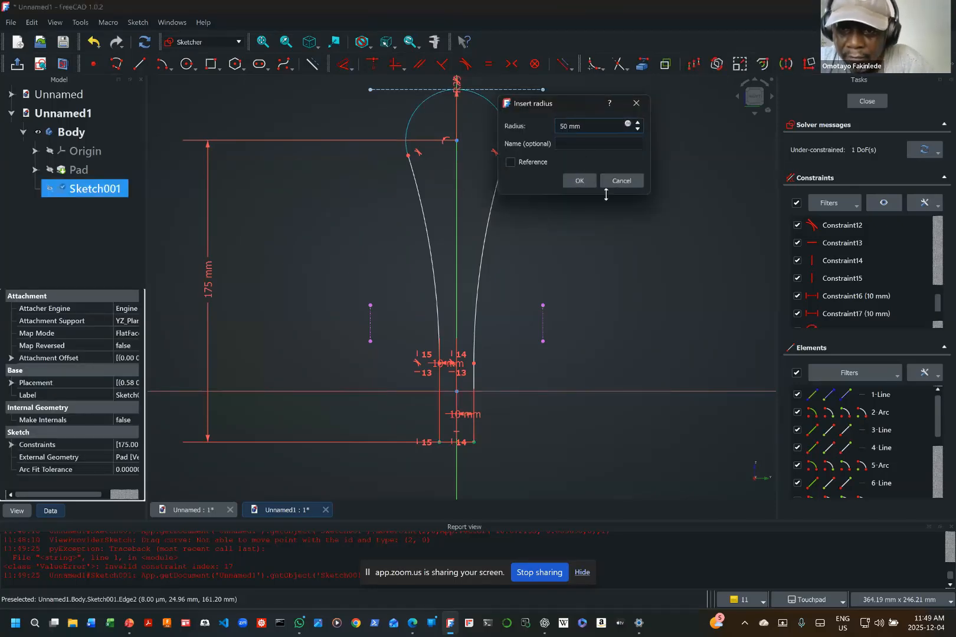
pyautogui.click(579, 181)
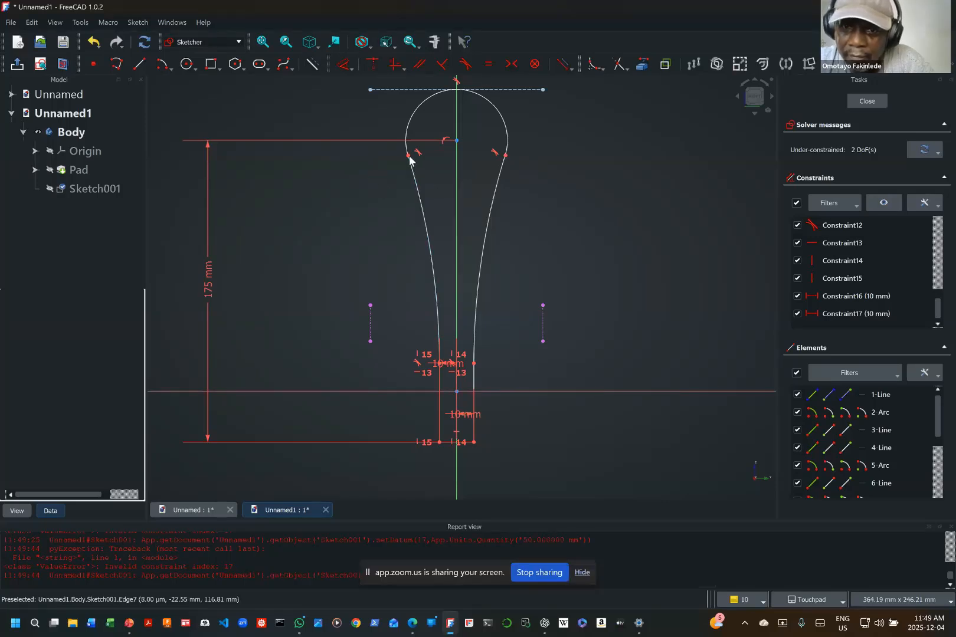
# Step: Move the tangent point between the head arc and the left side arc downward to enlarge the head and shorten the side arcs
pyautogui.moveTo(409, 156); pyautogui.dragTo(416, 206)
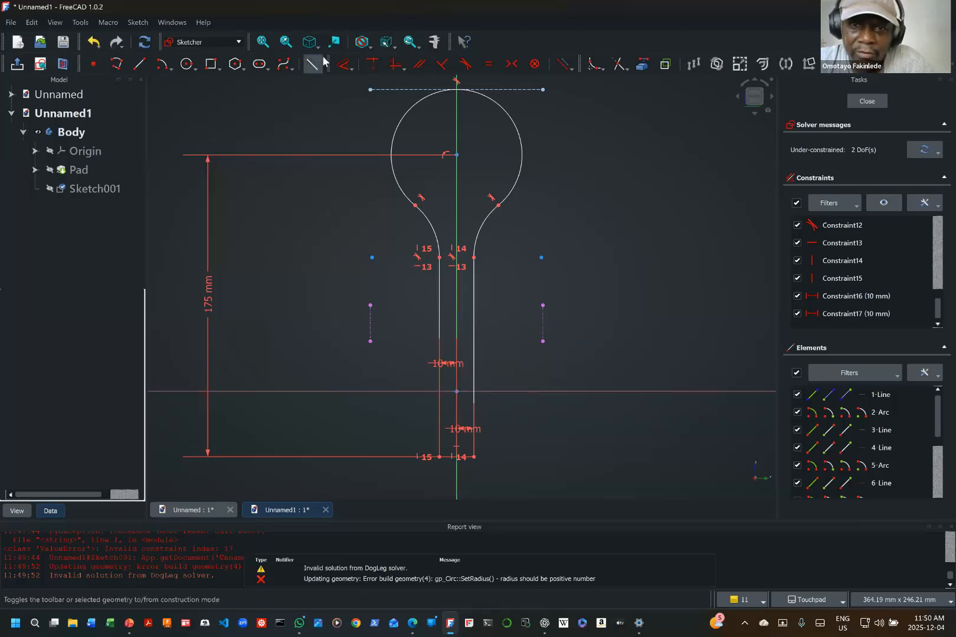
# Step: Apply a vertical alignment constraint between the profile's bottom-right endpoint and the origin
pyautogui.click(396, 65)
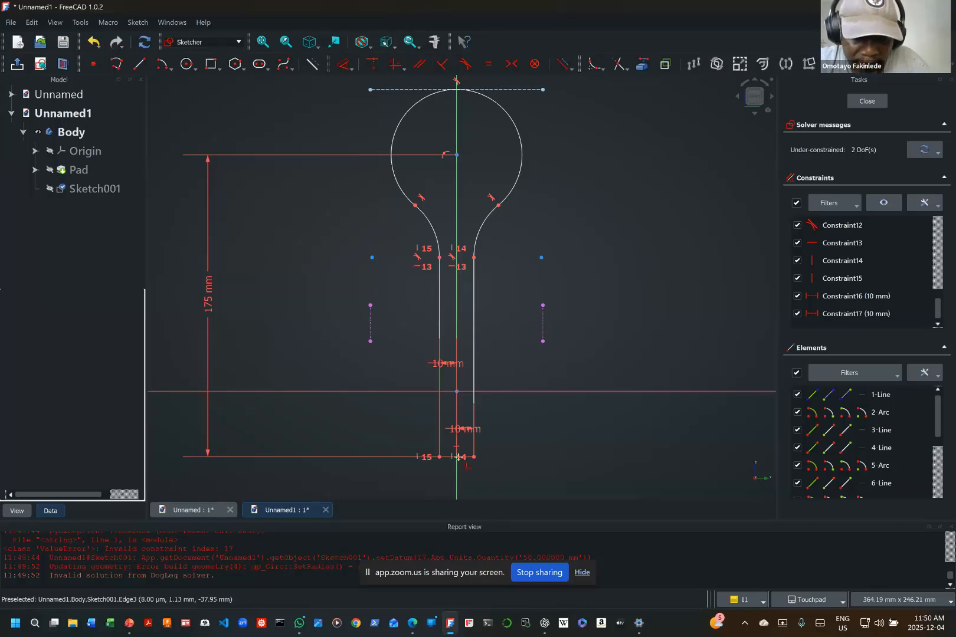
pyautogui.keyDown('shift'); pyautogui.moveTo(482, 459); pyautogui.dragTo(479, 456, button='middle'); pyautogui.keyUp('shift')
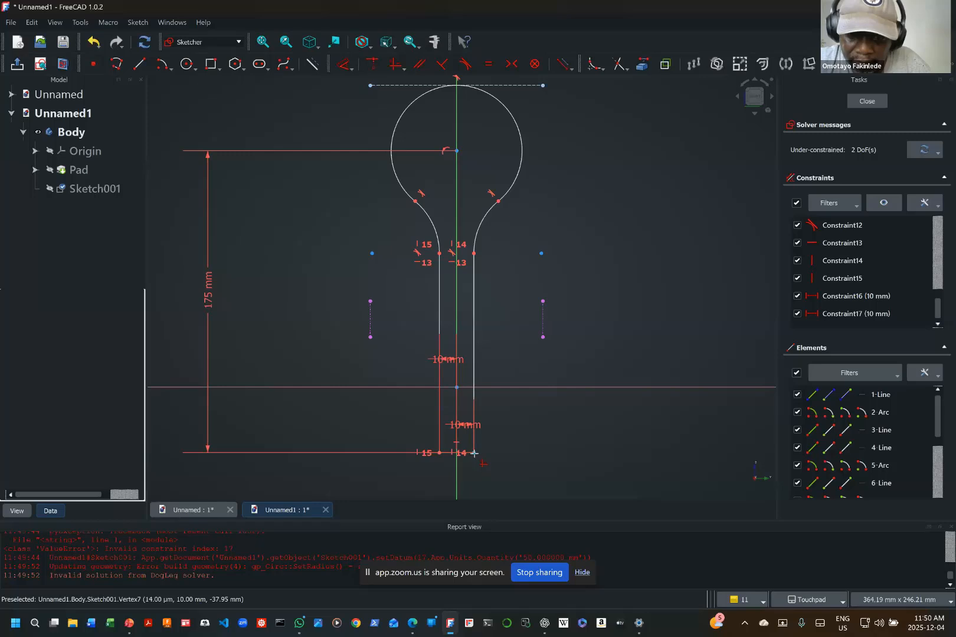
pyautogui.click(475, 453)
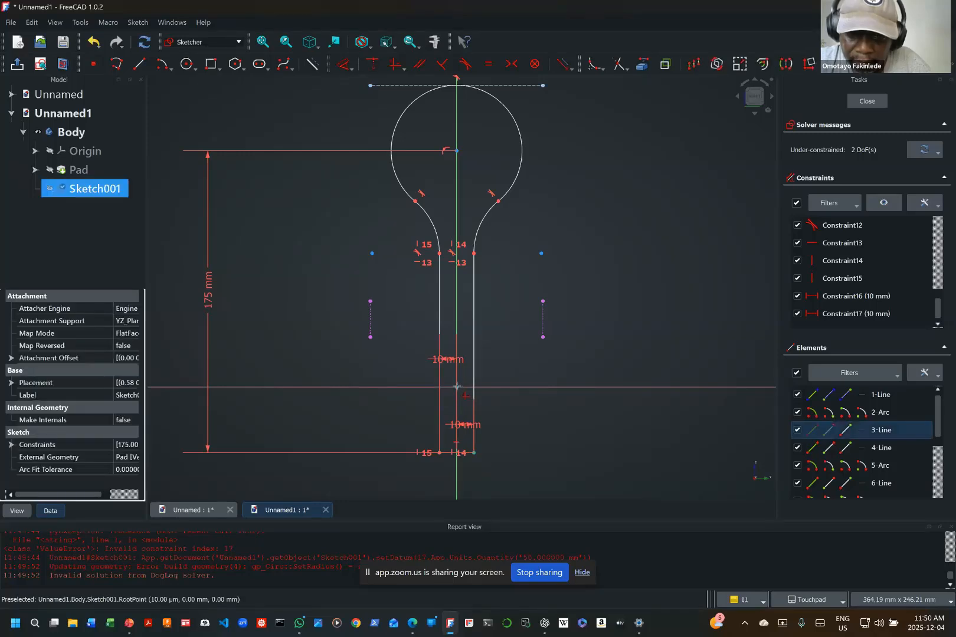
pyautogui.click(457, 386)
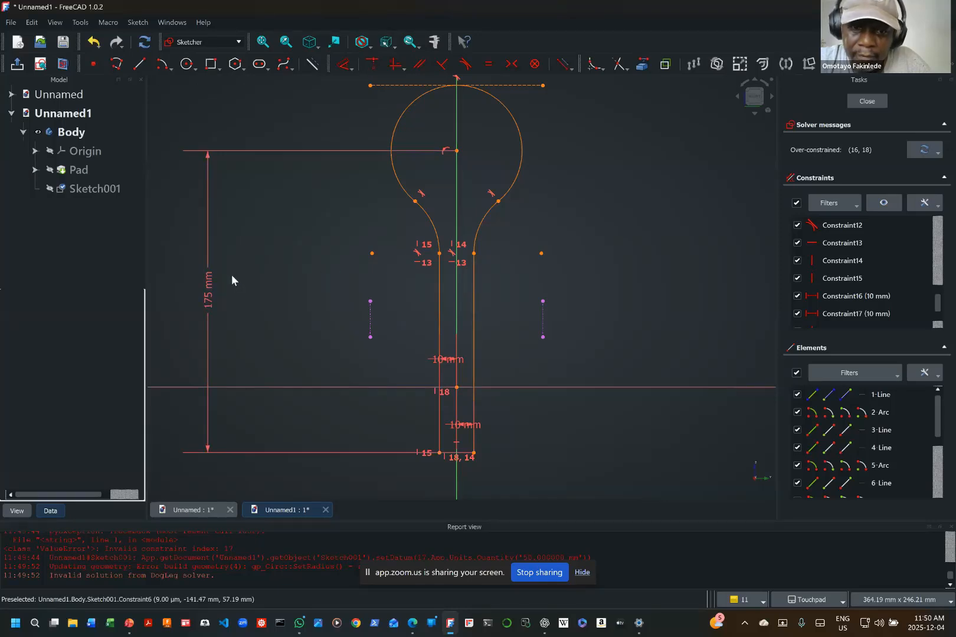
pyautogui.rightClick(199, 297)
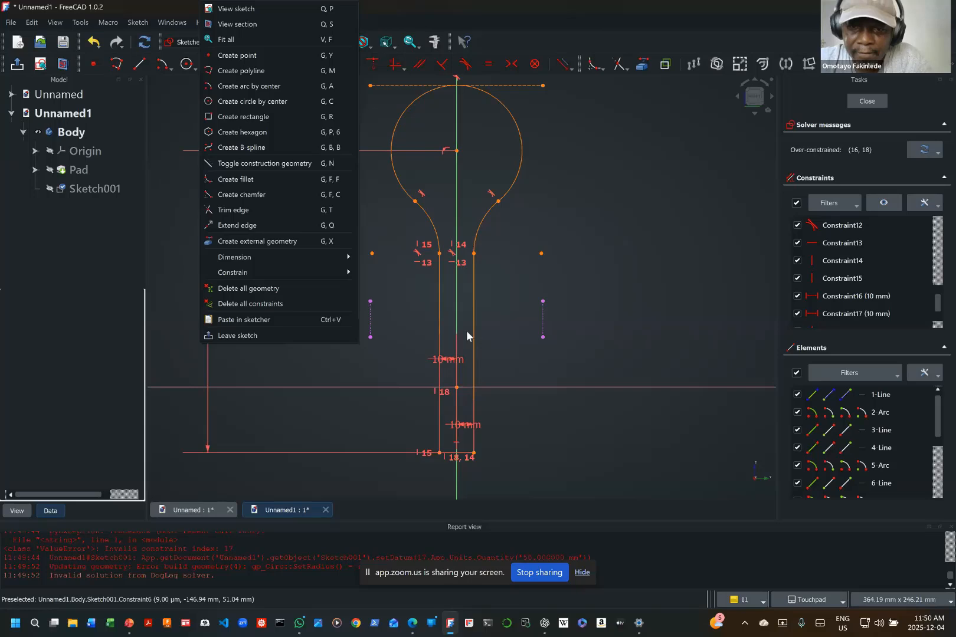
pyautogui.click(580, 322)
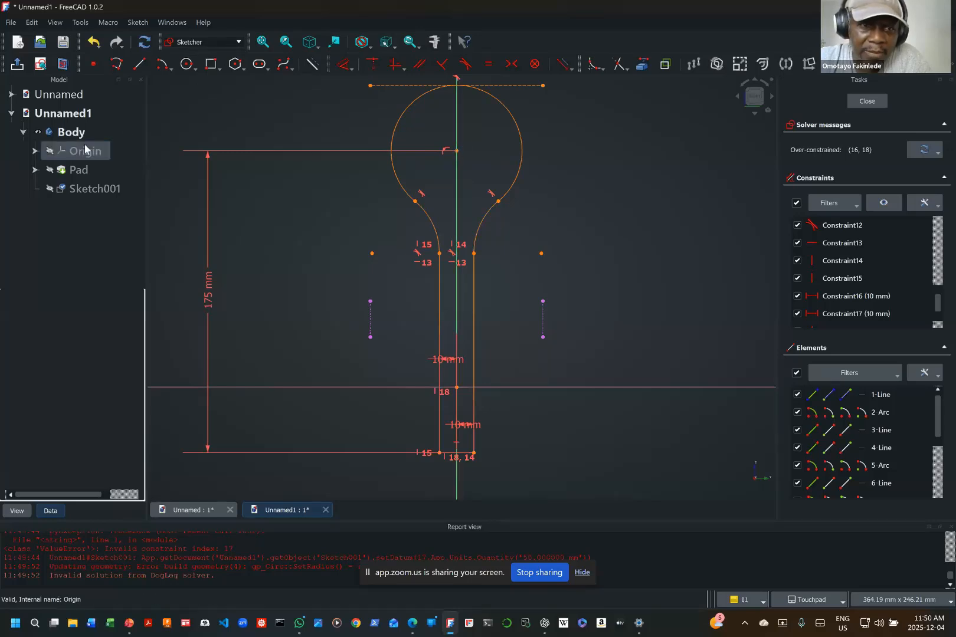
# Step: Make the pad visible behind the profile sketch
pyautogui.click(52, 171)
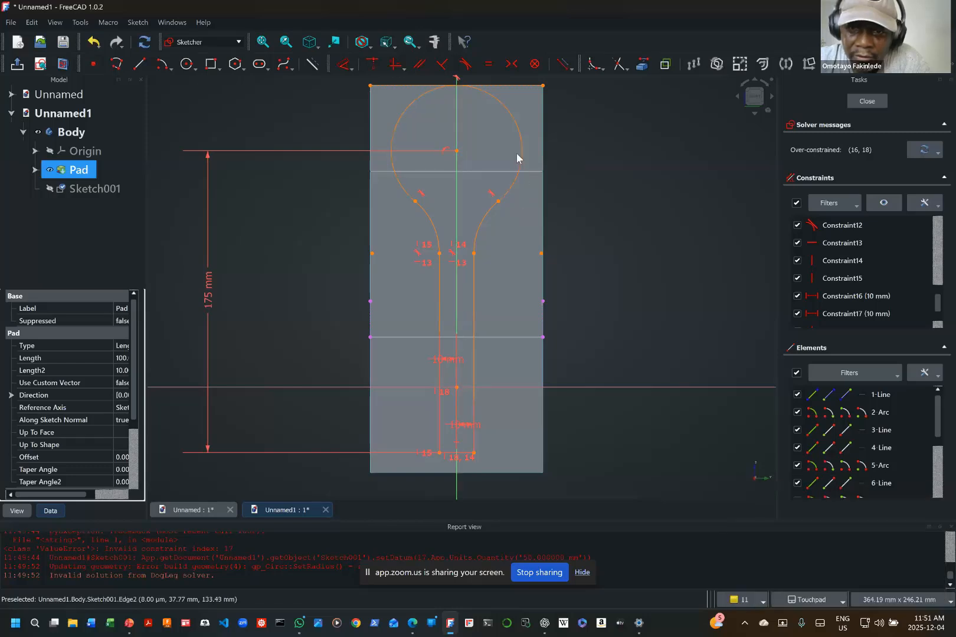
pyautogui.click(521, 205)
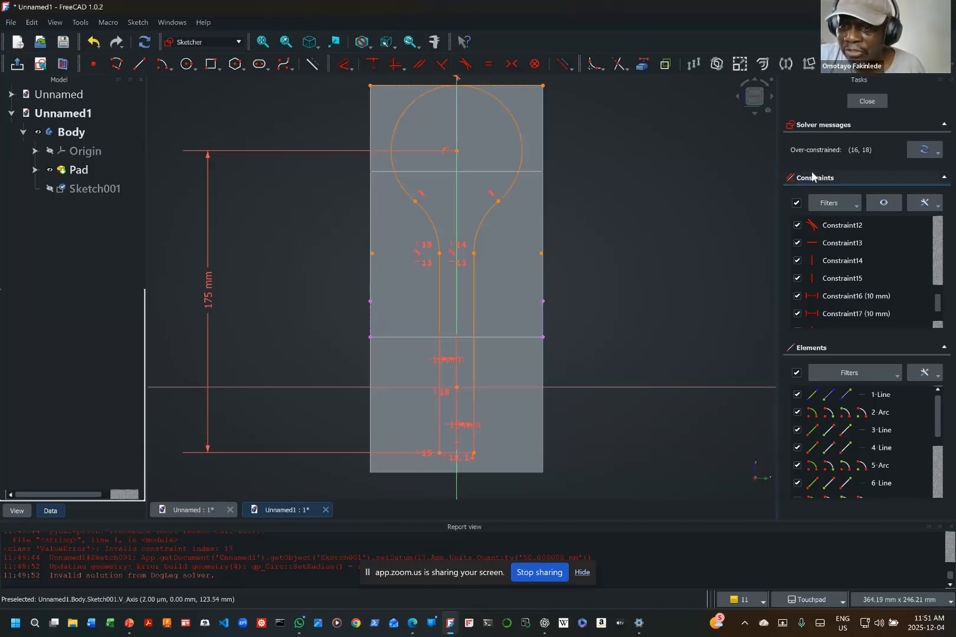
# Step: Delete the two conflicting constraints: the 10 mm horizontal distance on the profile's right side and the vertical alignment with the origin
pyautogui.scroll(-1, 823, 278)
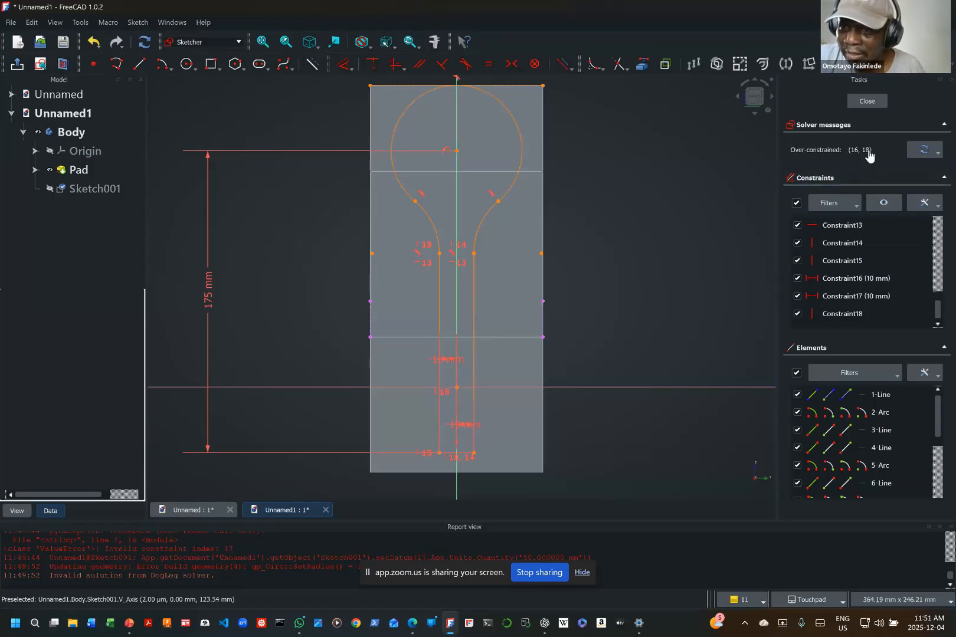
pyautogui.click(865, 150)
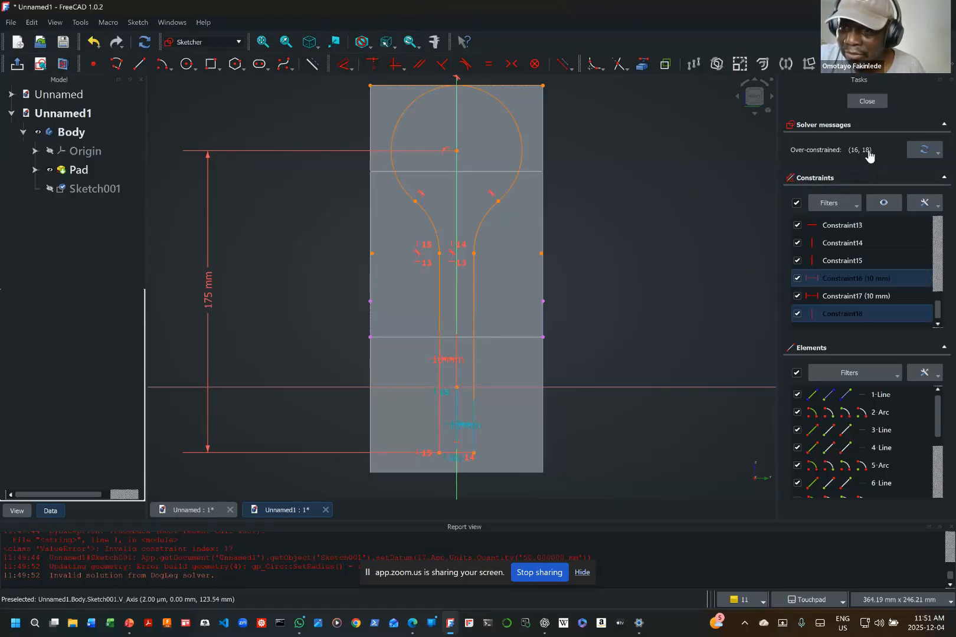
pyautogui.rightClick(840, 279)
pyautogui.click(863, 415)
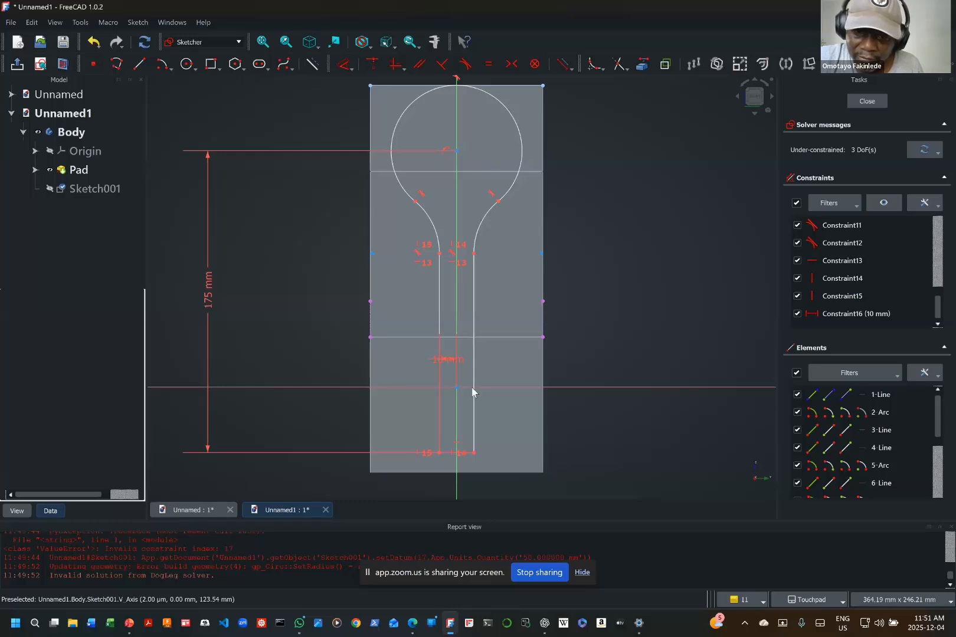
# Step: Move the profile's bottom-right endpoint and the tangent point between the left line and left side arc downward
pyautogui.moveTo(472, 455); pyautogui.dragTo(474, 478)
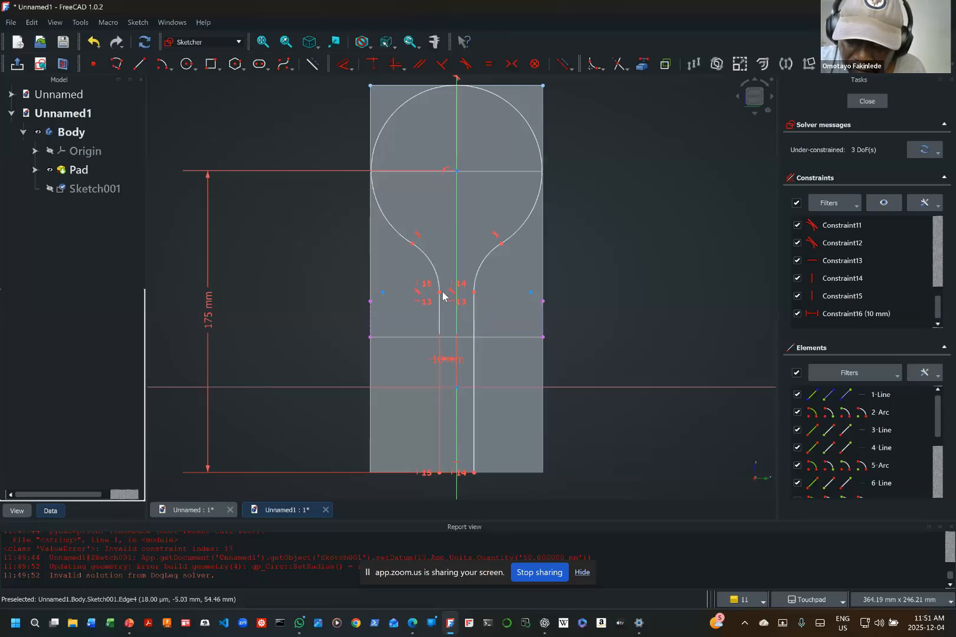
pyautogui.moveTo(443, 295)
pyautogui.mouseDown()
pyautogui.moveTo(442, 333)
pyautogui.moveTo(462, 306)
pyautogui.moveTo(461, 326)
pyautogui.mouseUp()
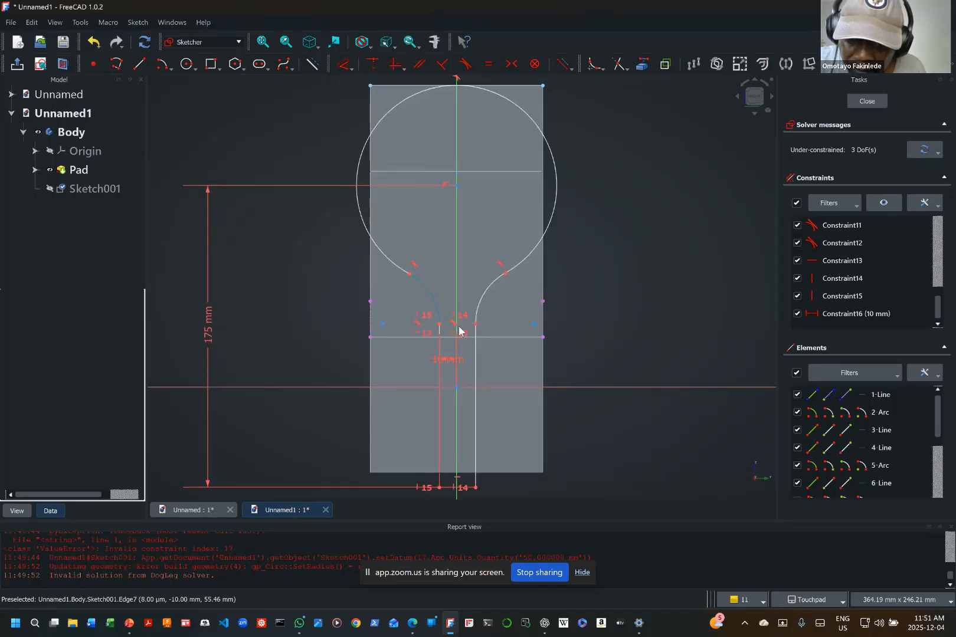
# Step: Constrain the vertical distance between the profile's bottom-right endpoint and the origin to 50 mm
pyautogui.click(476, 488)
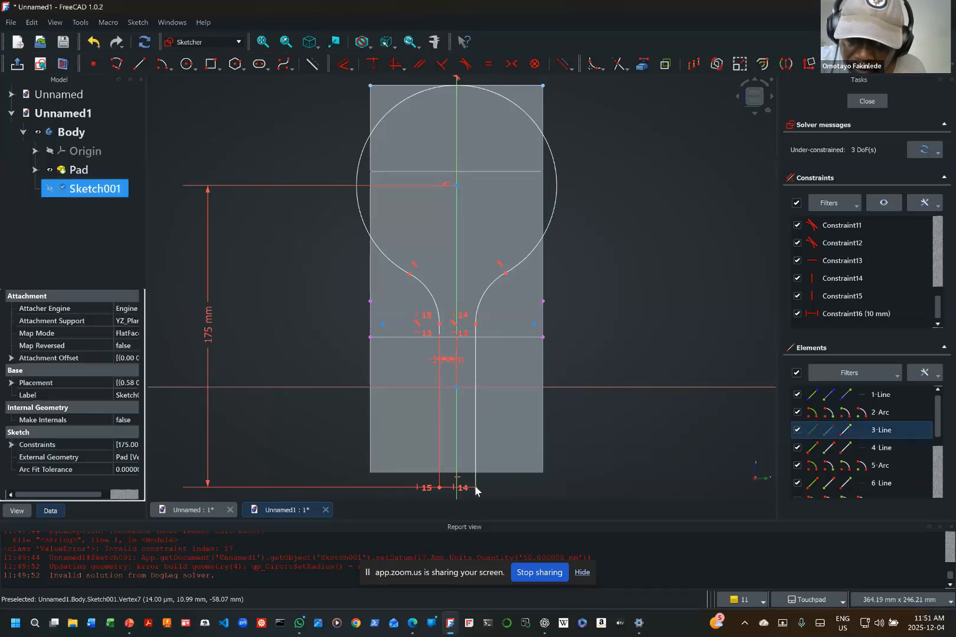
pyautogui.click(476, 488)
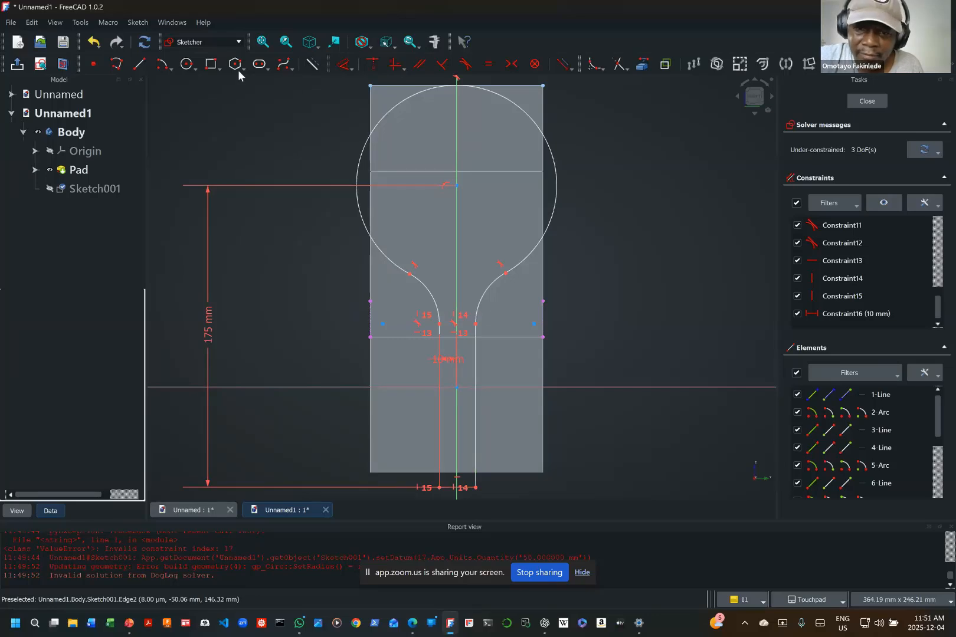
pyautogui.click(475, 488)
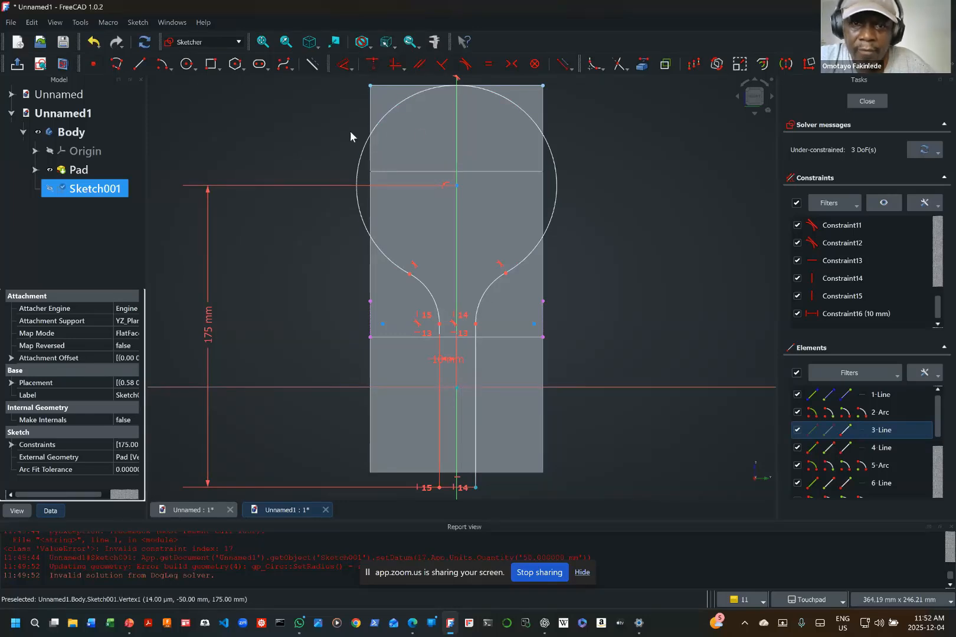
pyautogui.click(351, 68)
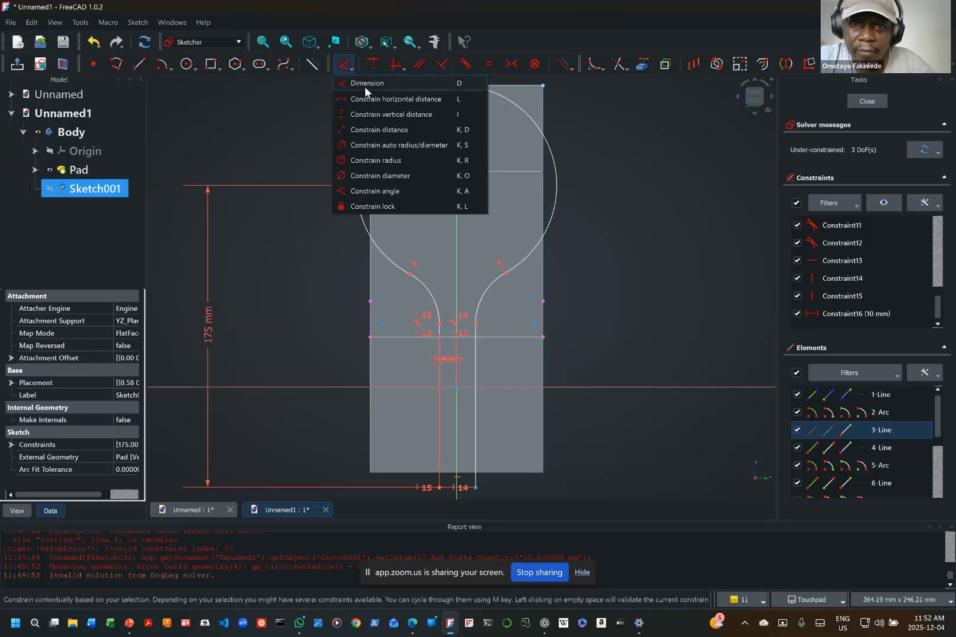
pyautogui.click(390, 115)
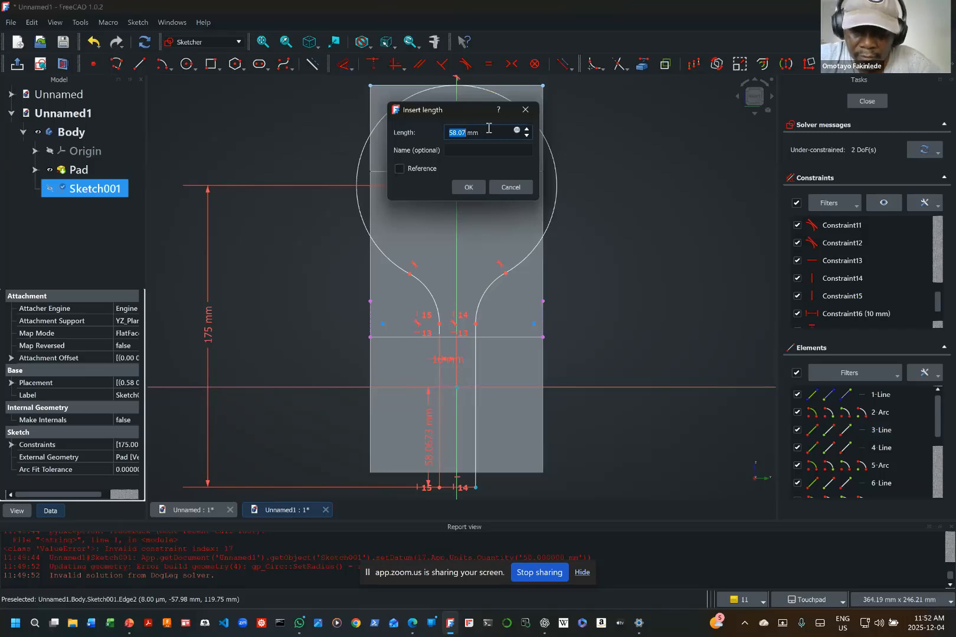
pyautogui.write('50')
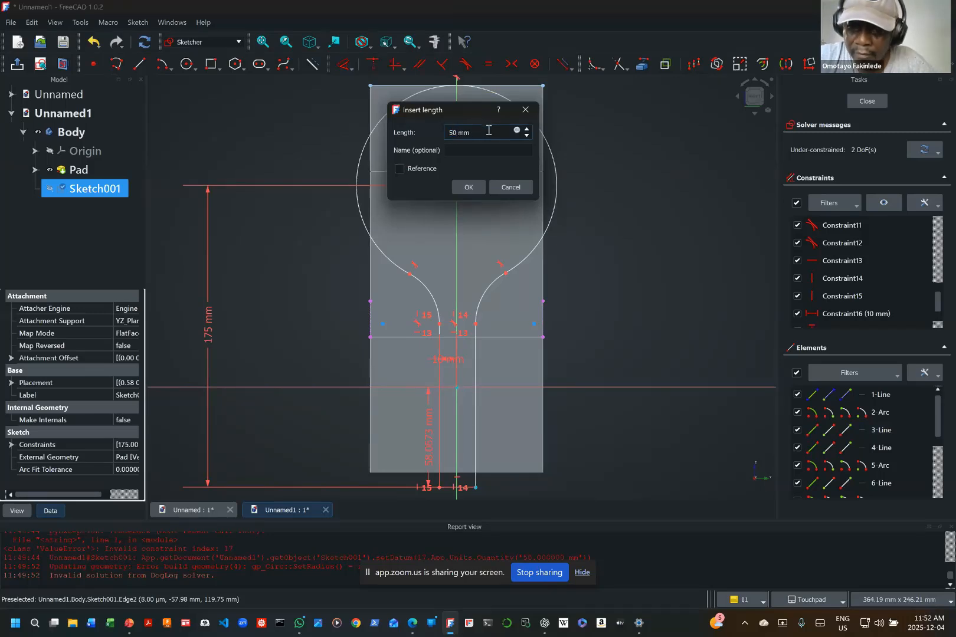
pyautogui.press('Return')
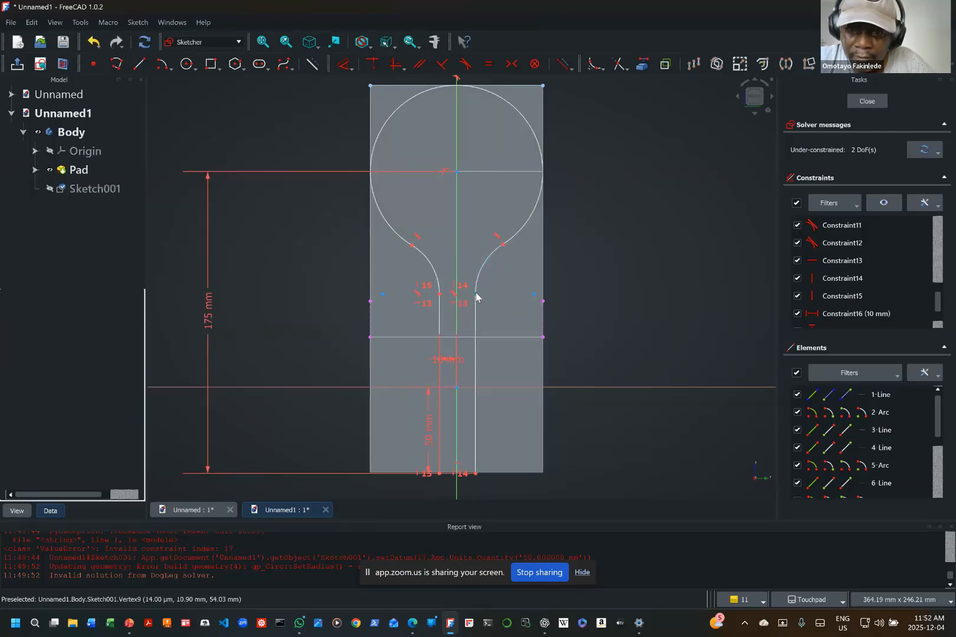
# Step: Lower the side arcs' bottom tangent points to the horizontal axis and align the left one horizontally with the origin
pyautogui.moveTo(476, 299); pyautogui.dragTo(477, 390)
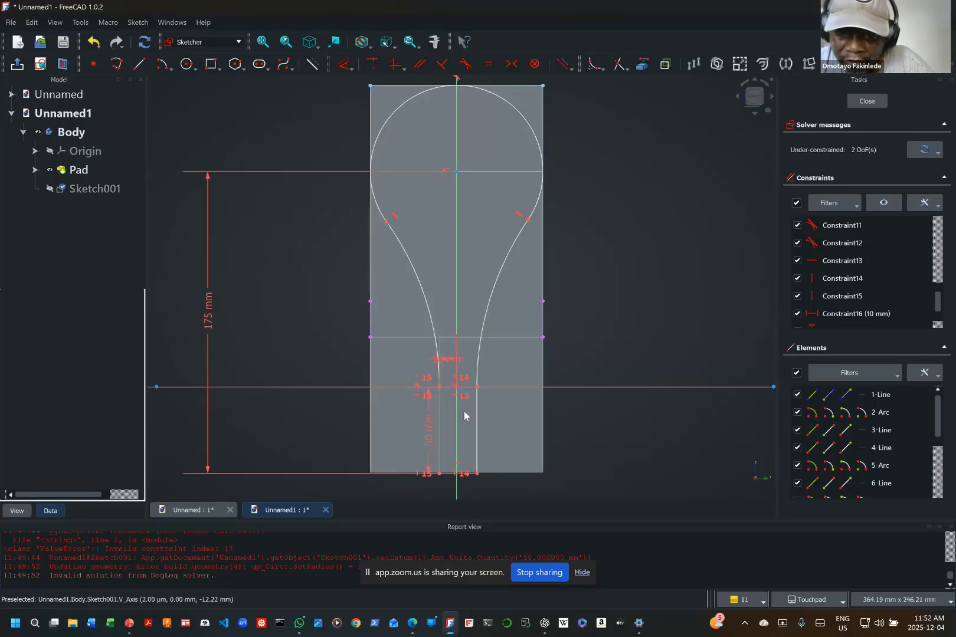
pyautogui.click(439, 390)
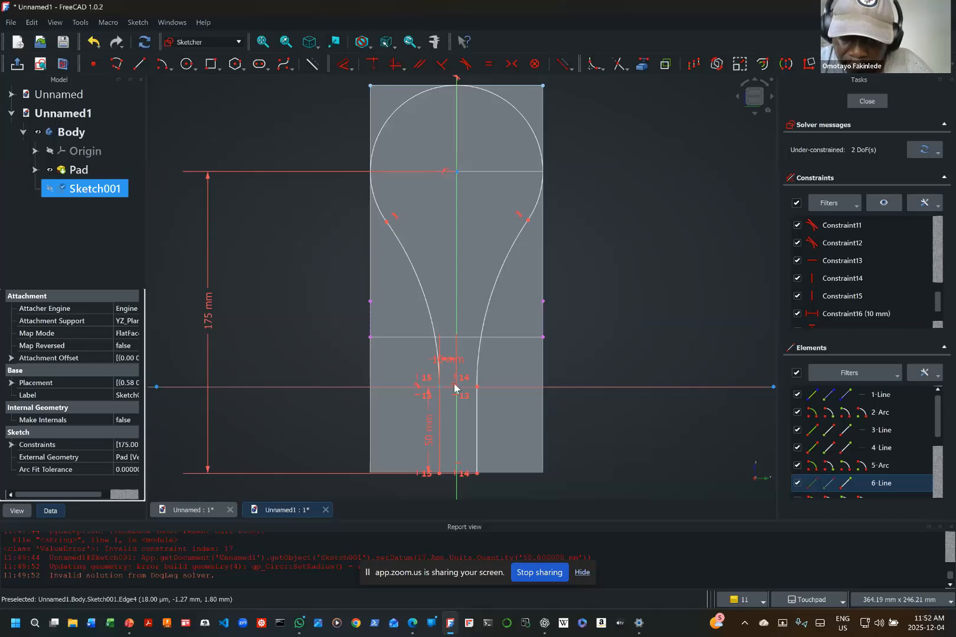
pyautogui.scroll(5, 454, 387)
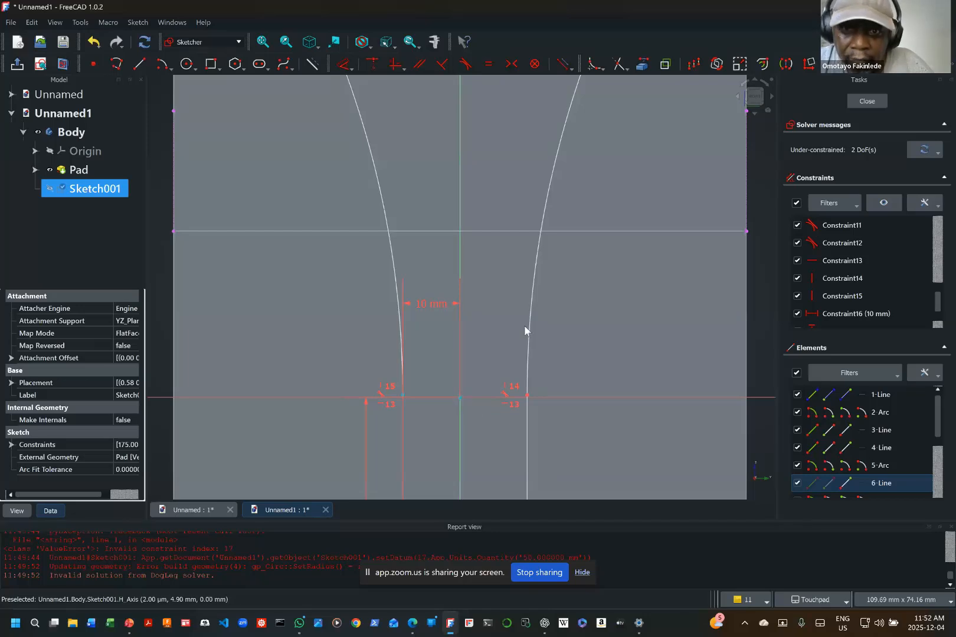
pyautogui.click(396, 65)
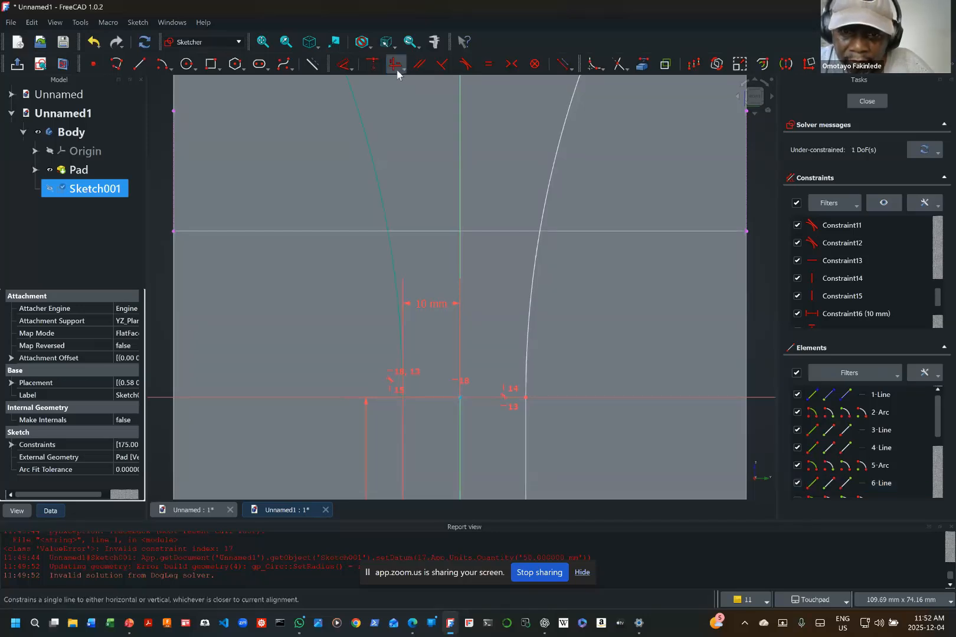
pyautogui.scroll(-4, 594, 384)
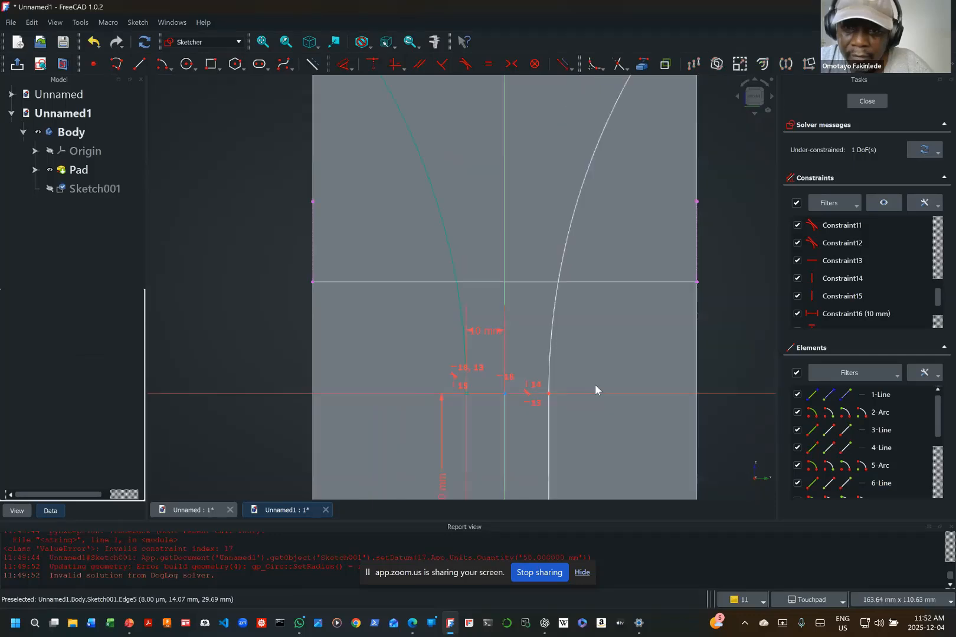
pyautogui.scroll(-2, 602, 380)
pyautogui.scroll(-1, 602, 380)
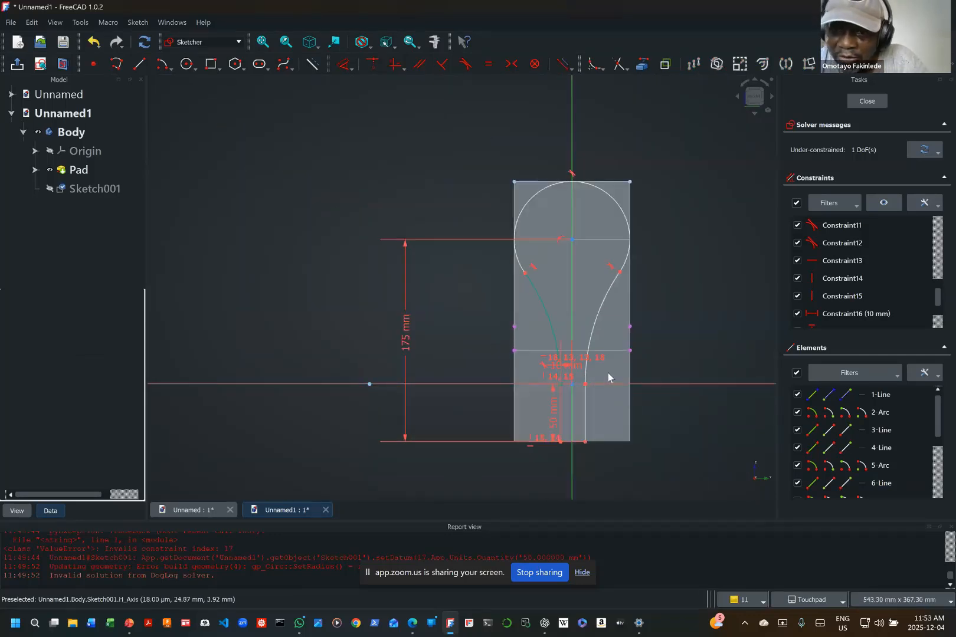
pyautogui.scroll(2, 608, 372)
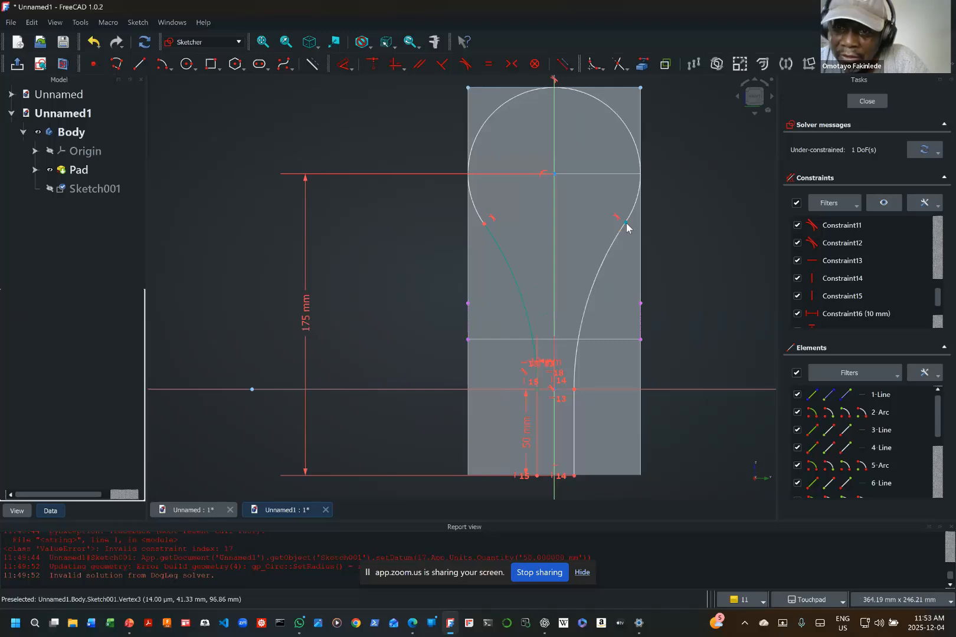
pyautogui.click(621, 123)
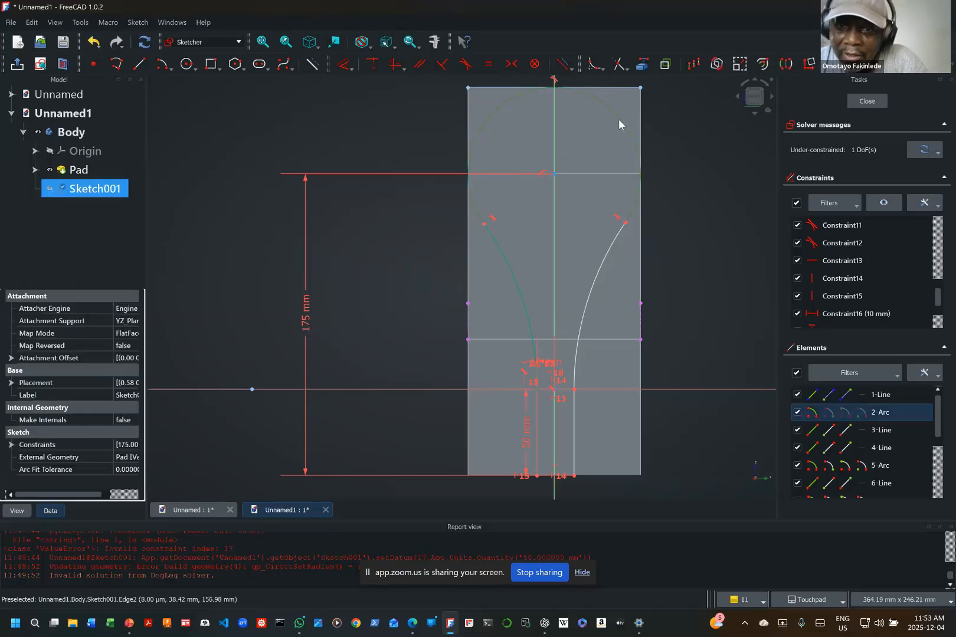
pyautogui.click(351, 68)
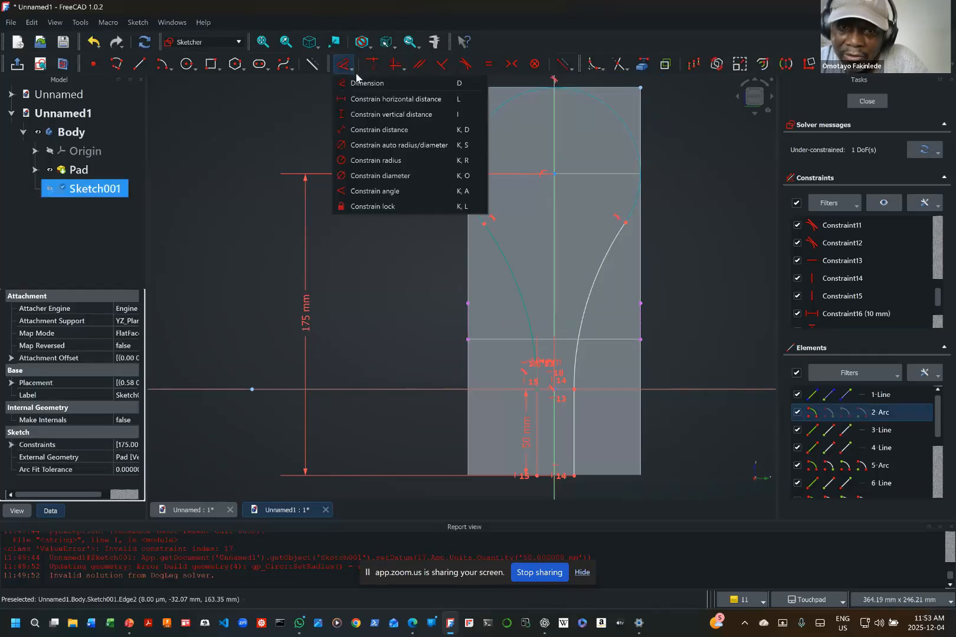
pyautogui.click(388, 160)
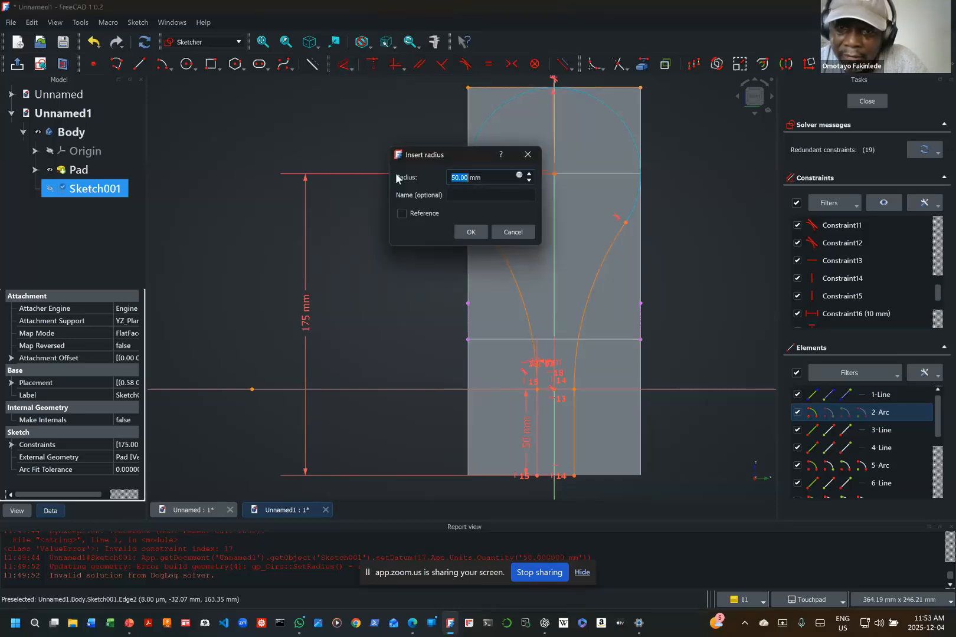
pyautogui.click(508, 234)
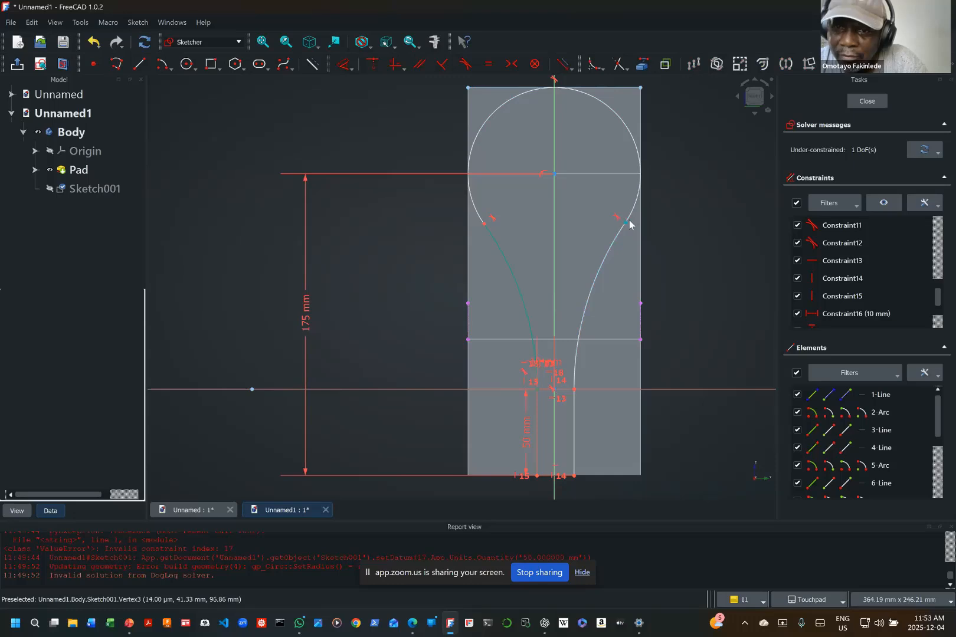
pyautogui.moveTo(613, 113); pyautogui.dragTo(508, 193)
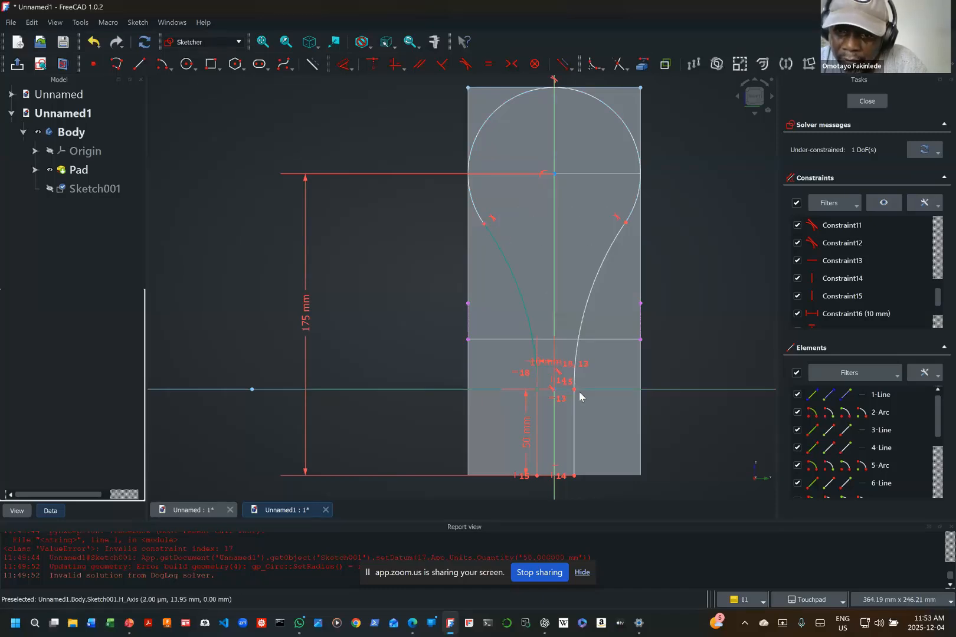
pyautogui.moveTo(575, 392); pyautogui.dragTo(580, 338)
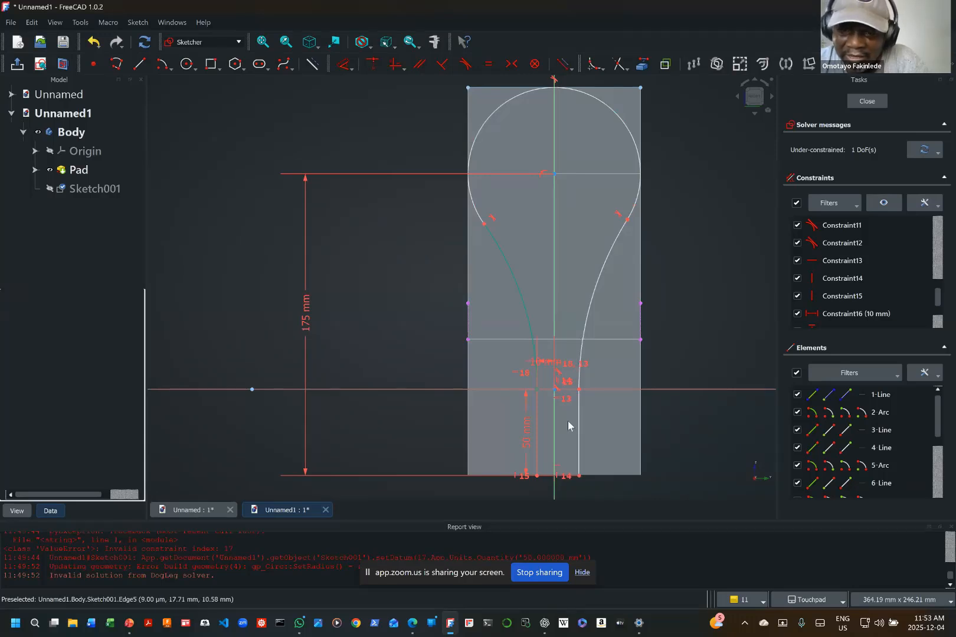
# Step: Constrain the horizontal distance between the profile's bottom-right endpoint and the origin to 10 mm
pyautogui.click(351, 68)
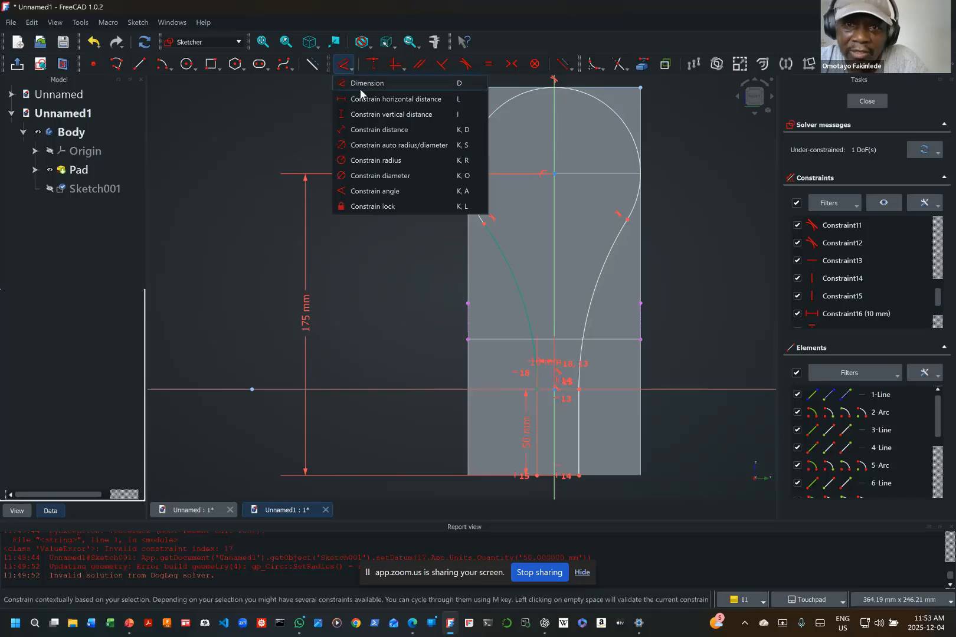
pyautogui.click(378, 100)
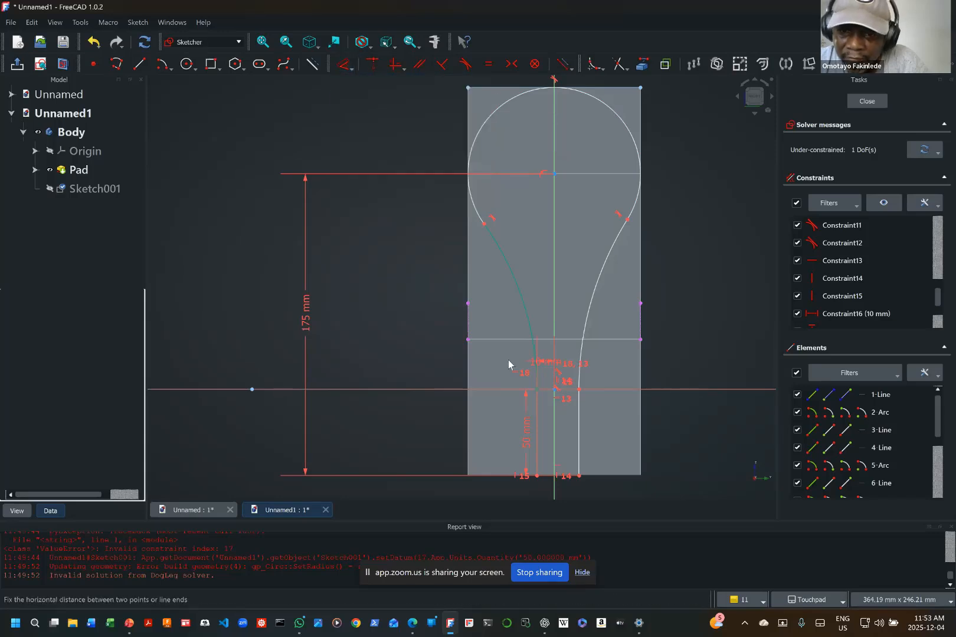
pyautogui.click(578, 475)
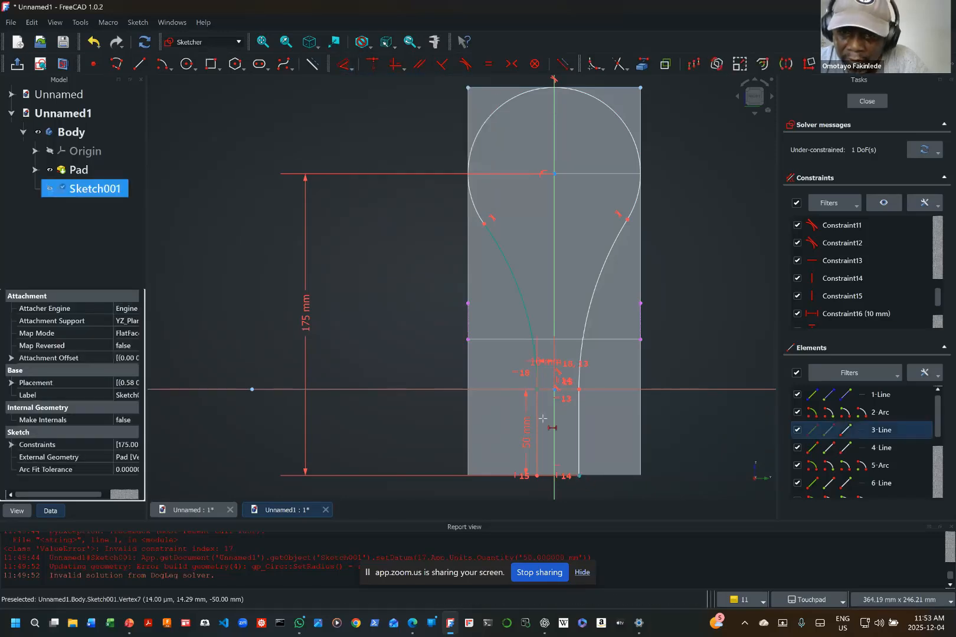
pyautogui.click(554, 389)
pyautogui.write('10')
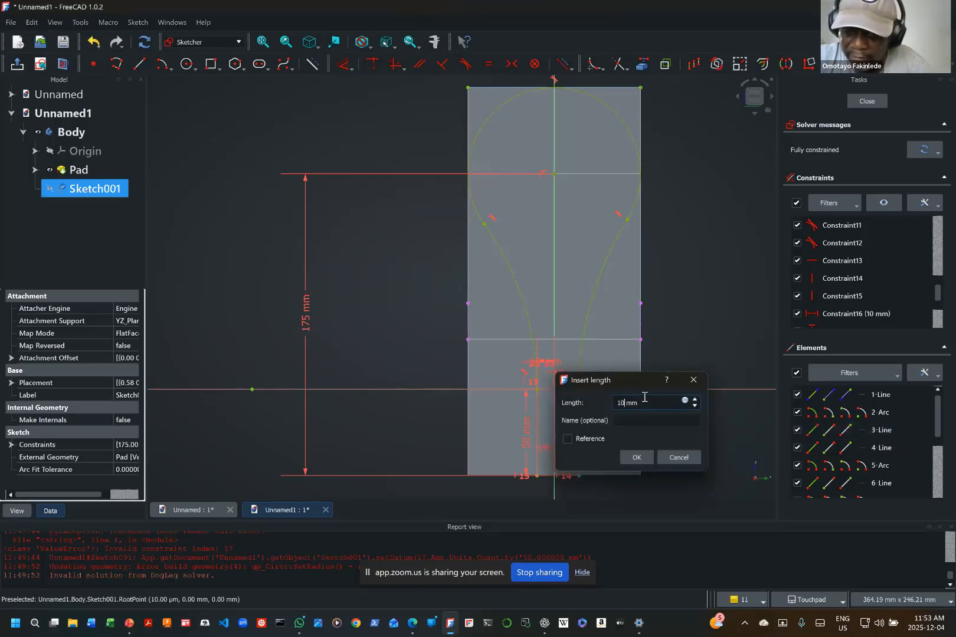
pyautogui.press('Return')
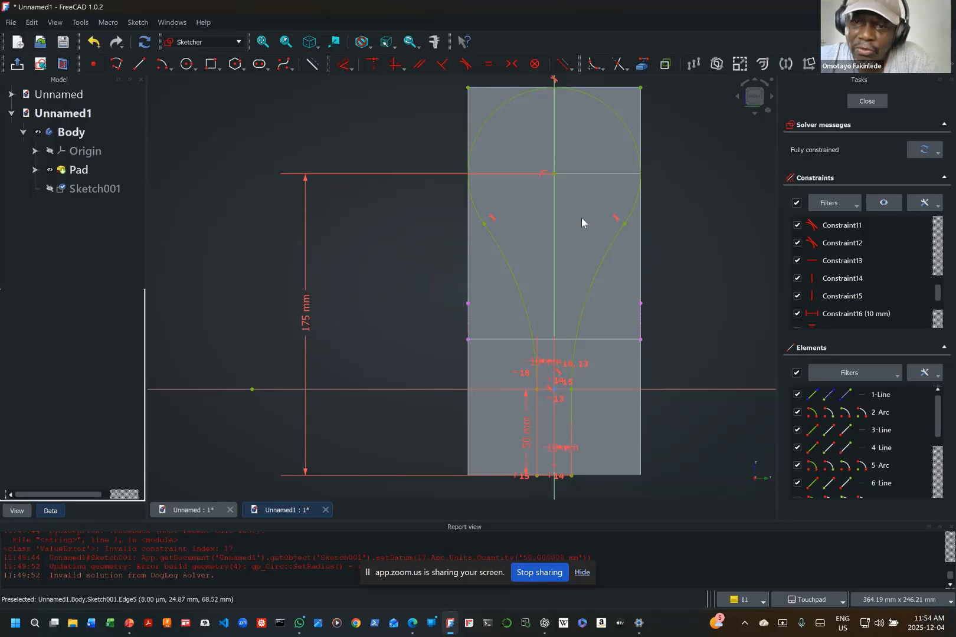
# Step: Draw a rectangle about 109 mm wide and 237 mm high enclosing the side-view profile and pad, and finish the sketch
pyautogui.moveTo(581, 218); pyautogui.dragTo(582, 251)
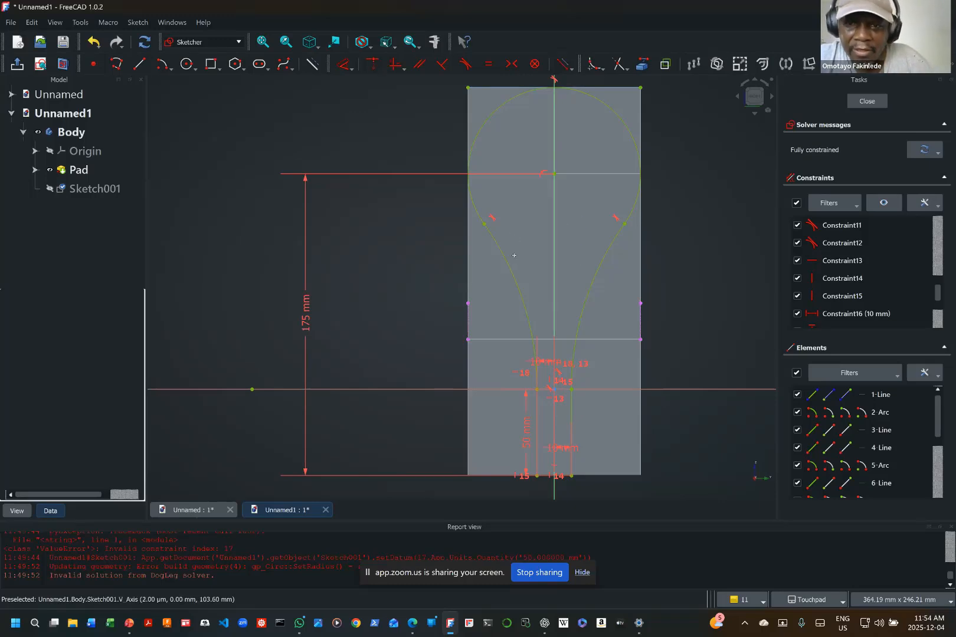
pyautogui.moveTo(514, 255)
pyautogui.keyDown('shift'); pyautogui.mouseDown(button='middle')
pyautogui.moveTo(522, 300)
pyautogui.moveTo(520, 252)
pyautogui.moveTo(511, 254)
pyautogui.moveTo(534, 254)
pyautogui.mouseUp(button='middle'); pyautogui.keyUp('shift')
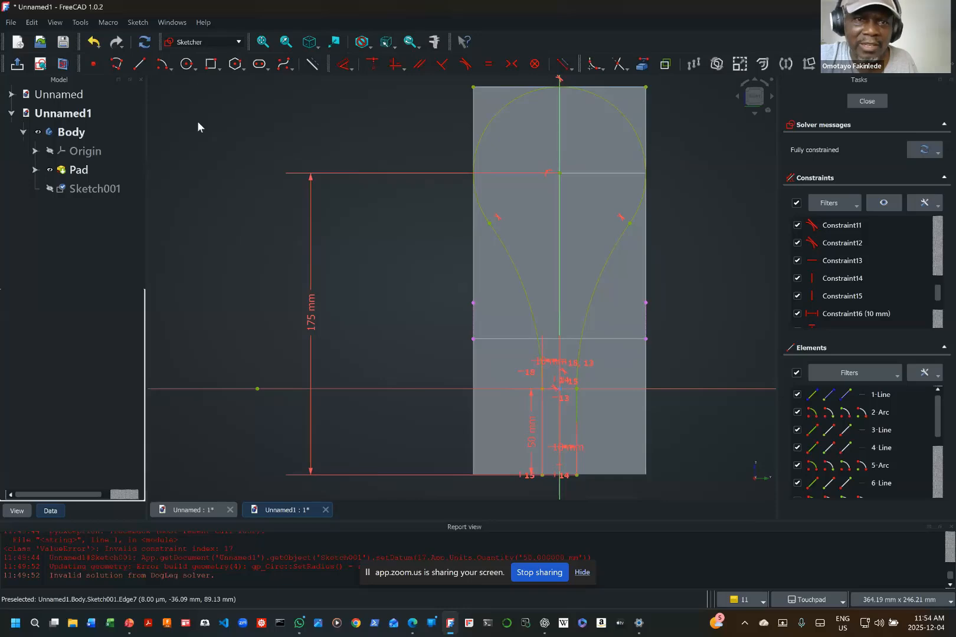
pyautogui.click(212, 65)
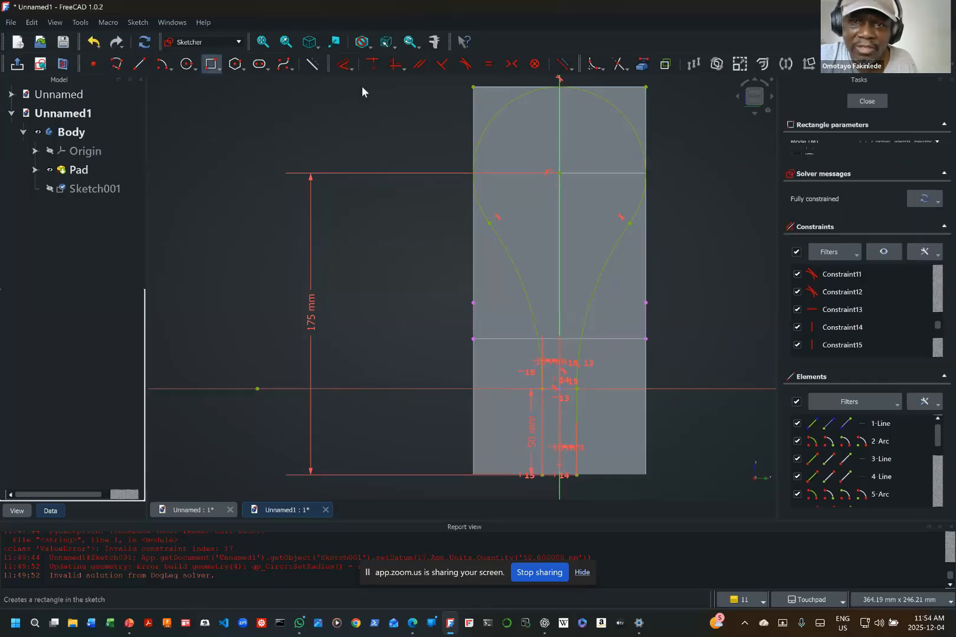
pyautogui.click(466, 77)
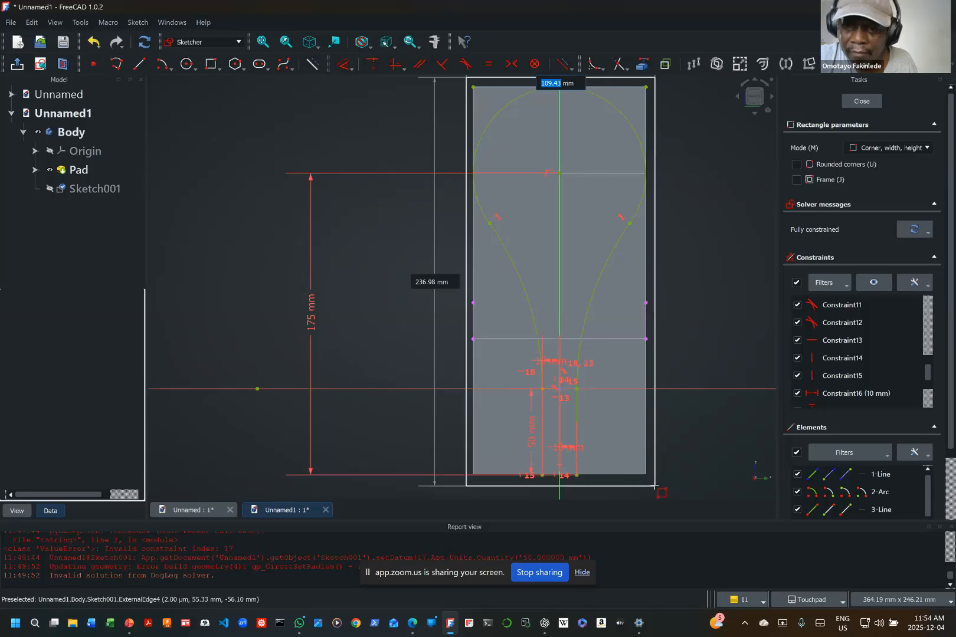
pyautogui.click(654, 485)
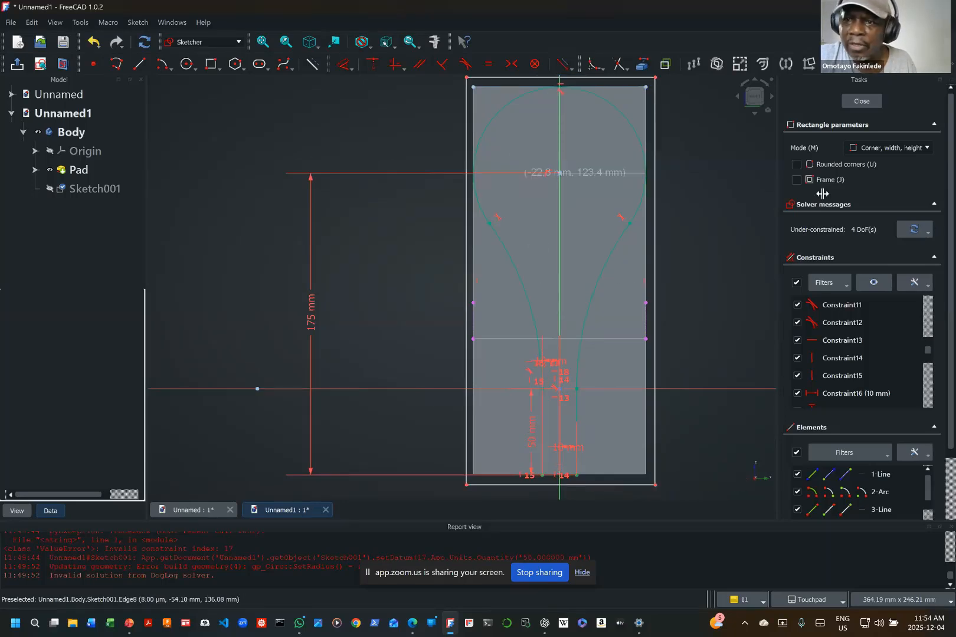
pyautogui.click(862, 103)
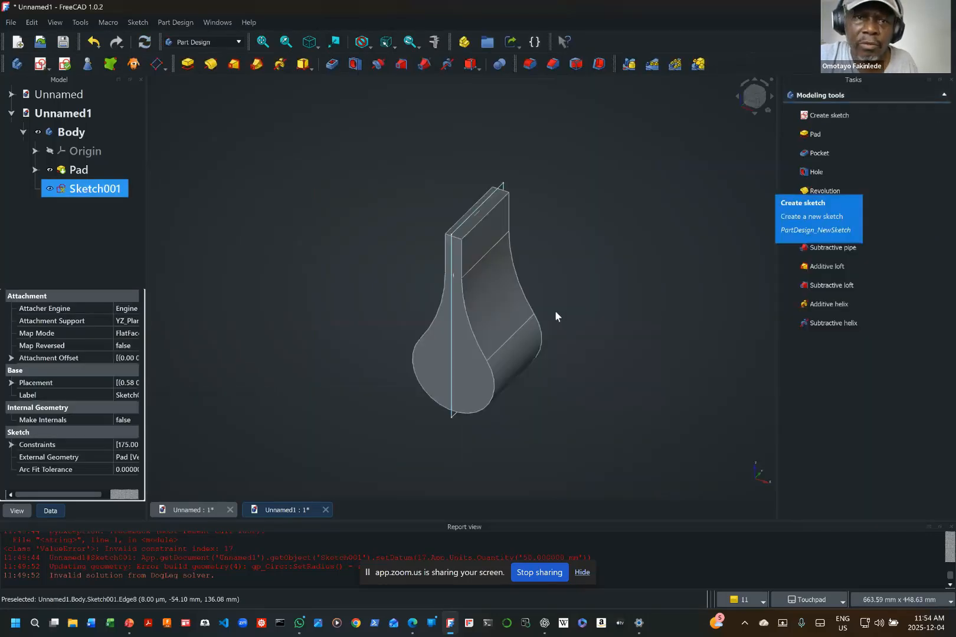
# Step: Pocket the side-view sketch through all, symmetric to its plane, to cut away the material outside the profile
pyautogui.click(332, 64)
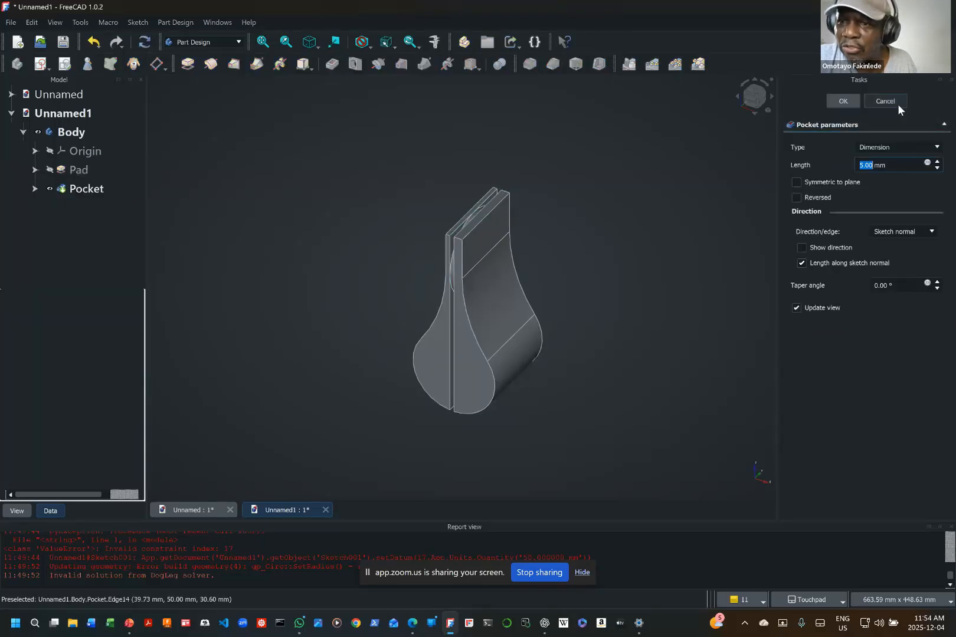
pyautogui.click(938, 147)
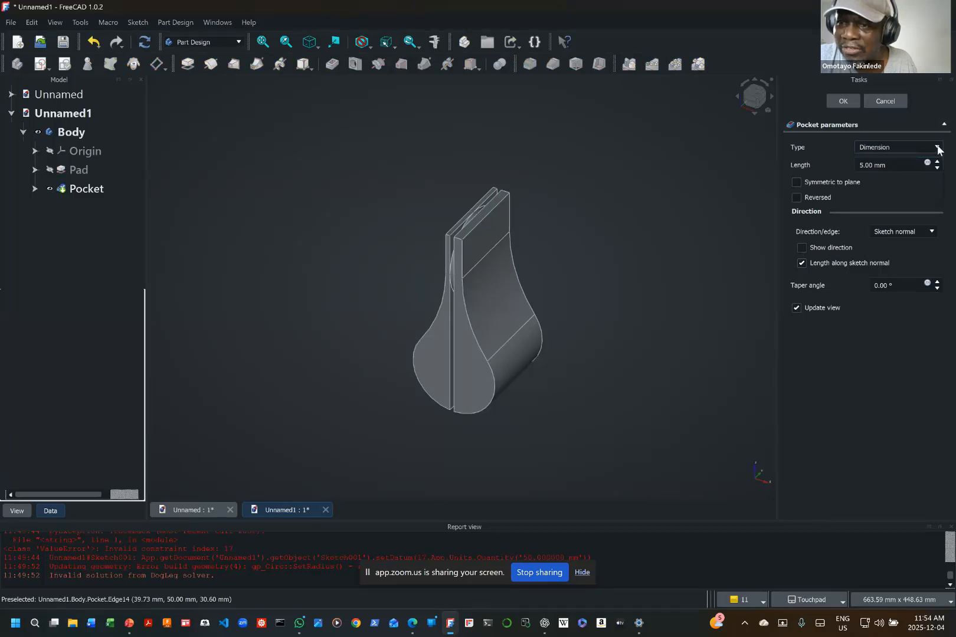
pyautogui.click(880, 166)
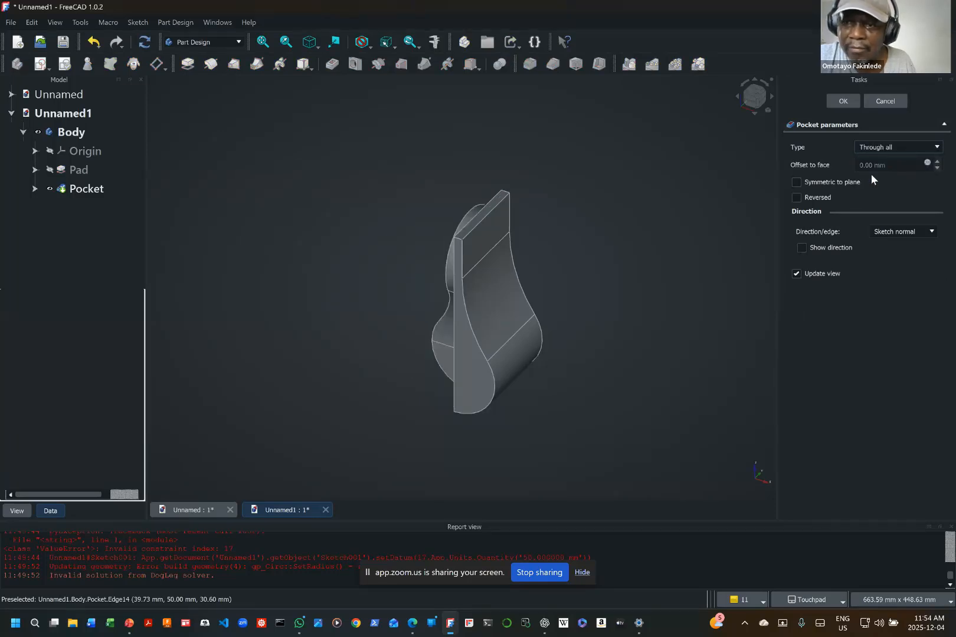
pyautogui.click(797, 182)
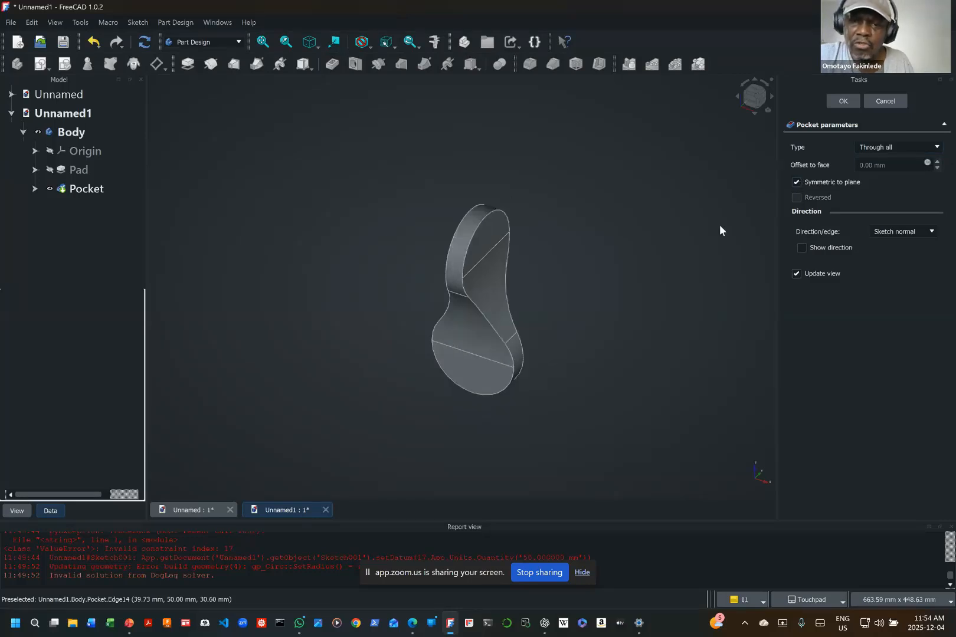
pyautogui.scroll(4, 512, 366)
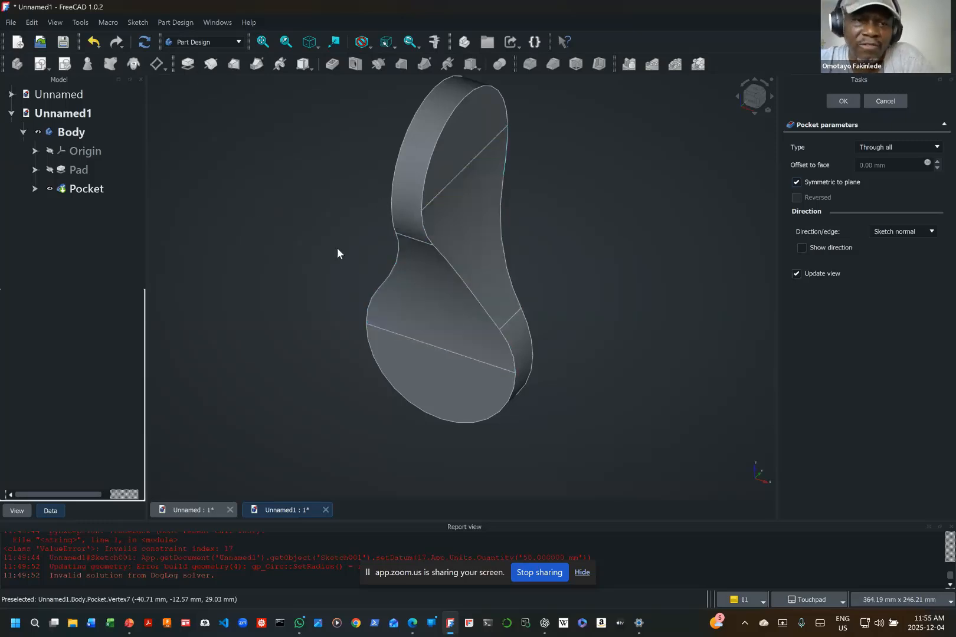
# Step: Edit the pocket's sketch, add a 65 mm diameter circle centred on the large upper arc's centre, and finish the sketch
pyautogui.click(34, 189)
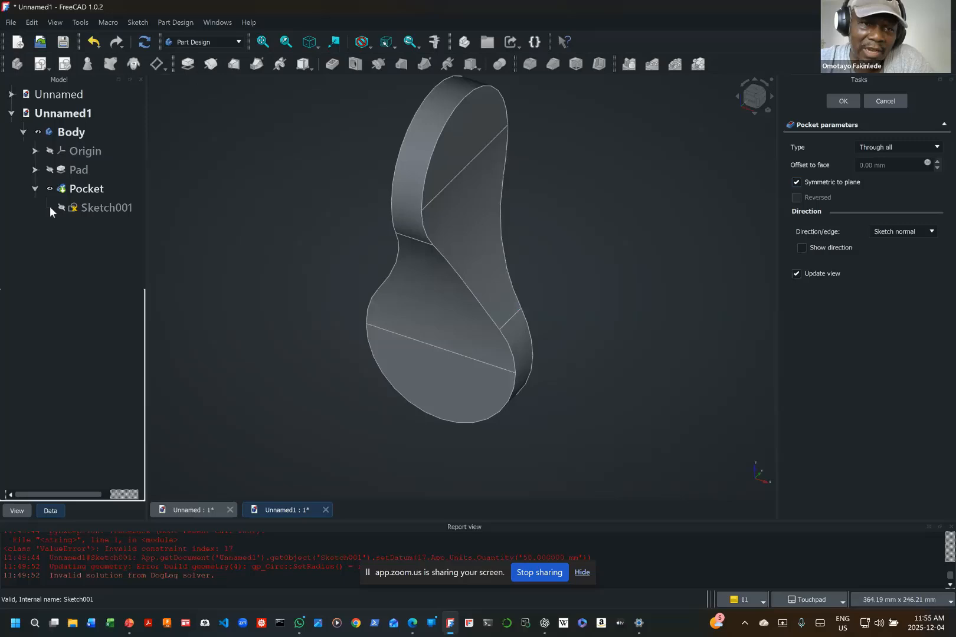
pyautogui.click(87, 206)
pyautogui.rightClick(88, 206)
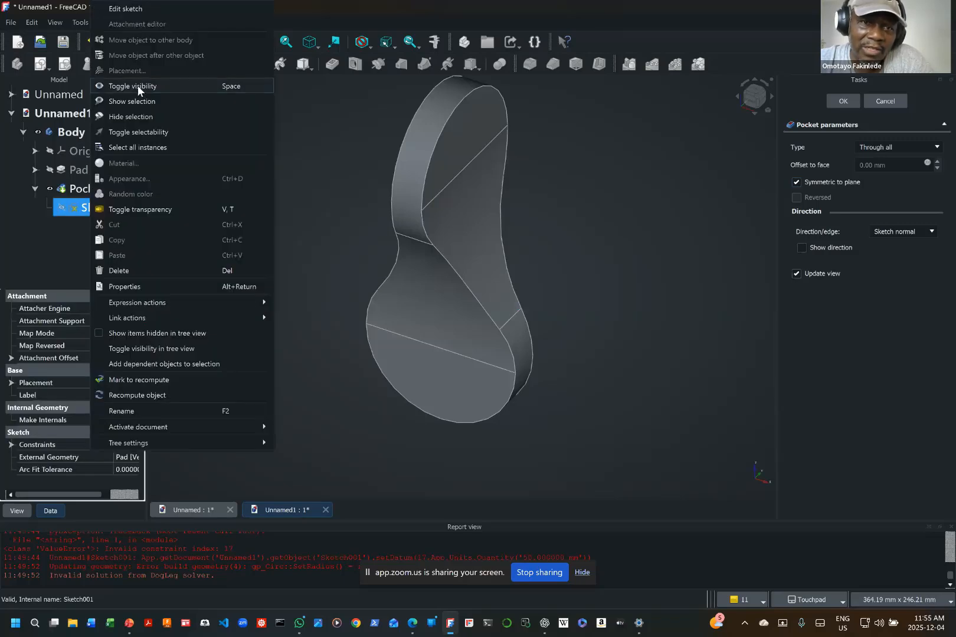
pyautogui.click(132, 8)
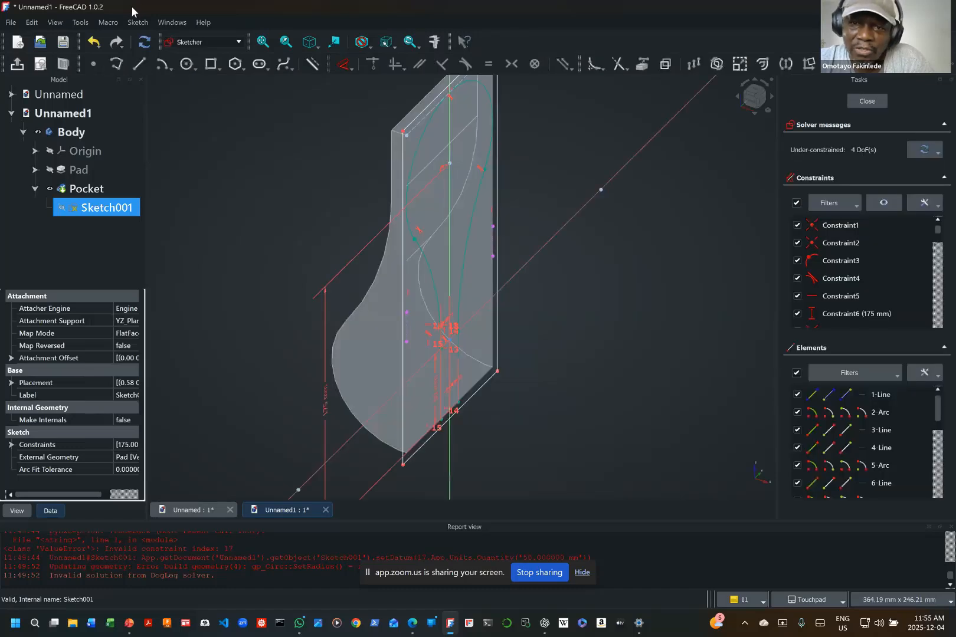
pyautogui.click(188, 66)
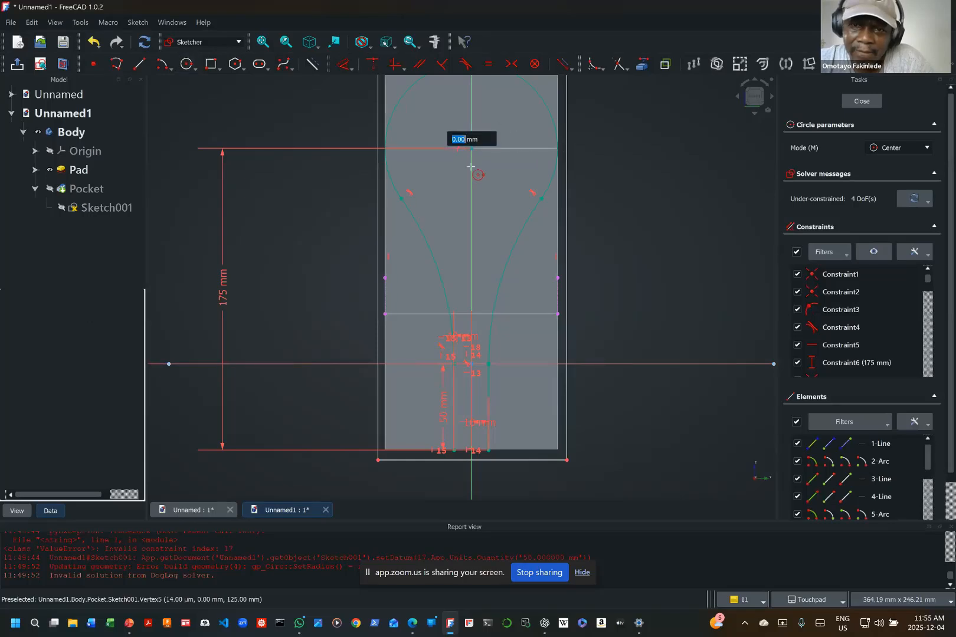
pyautogui.click(470, 148)
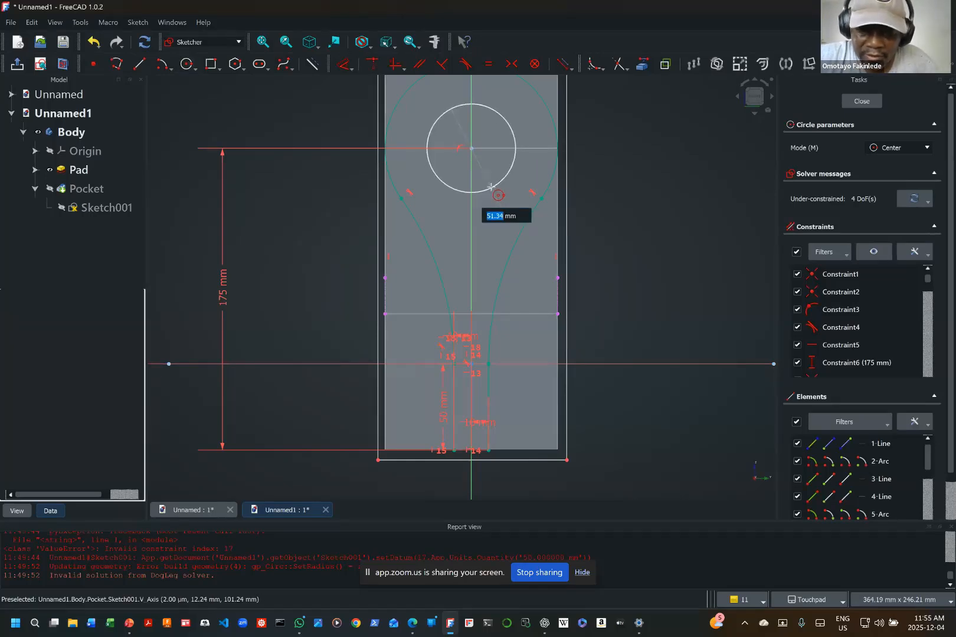
pyautogui.write('65')
pyautogui.press('Return')
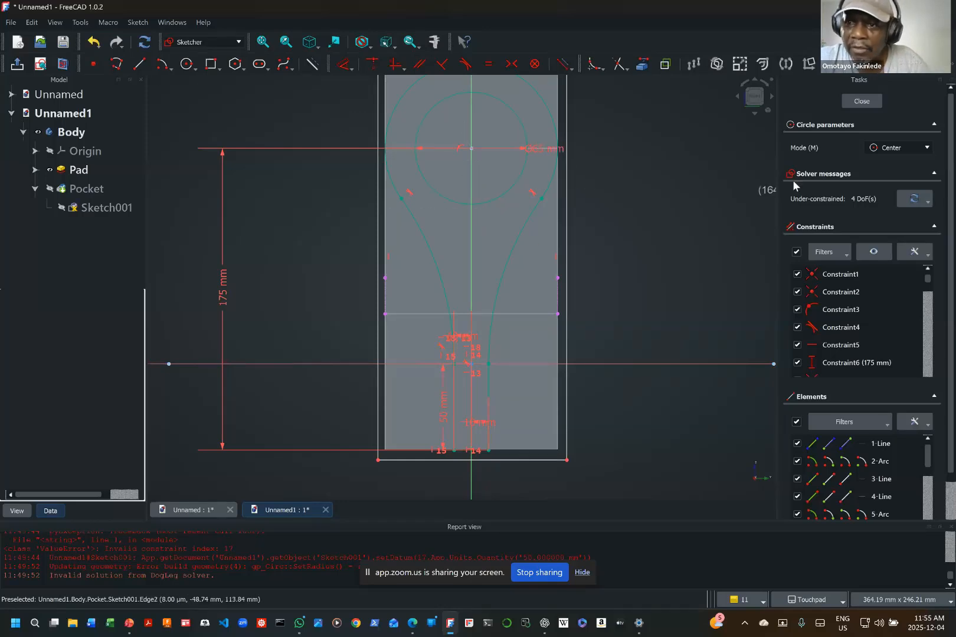
pyautogui.click(867, 100)
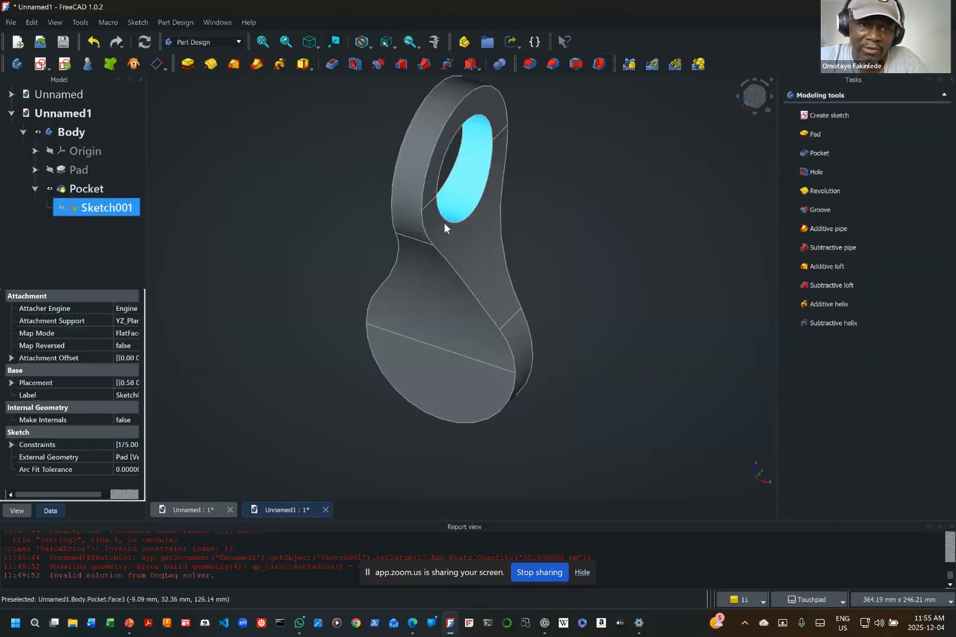
pyautogui.rightClick(117, 213)
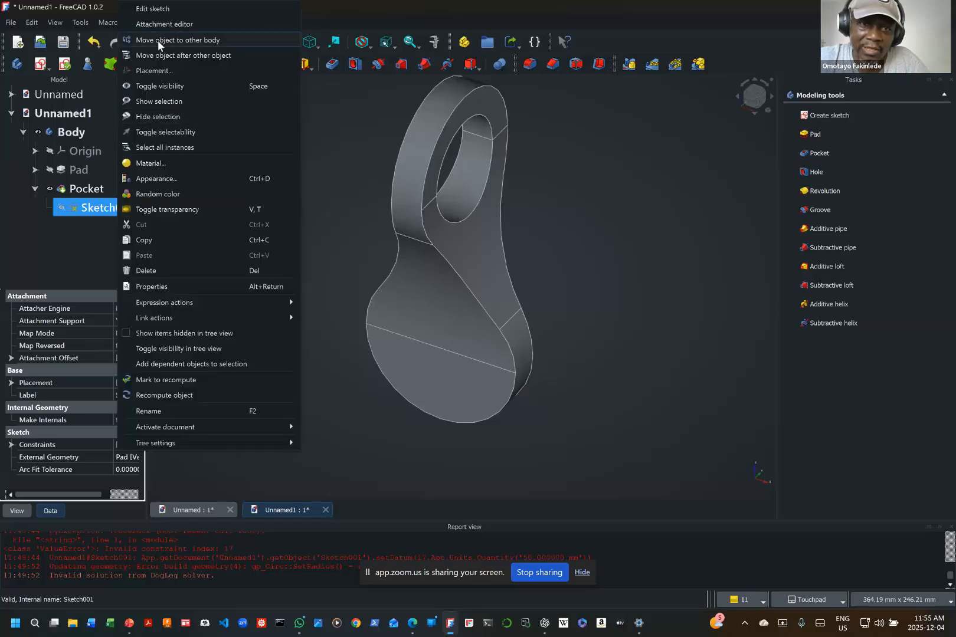
pyautogui.click(148, 8)
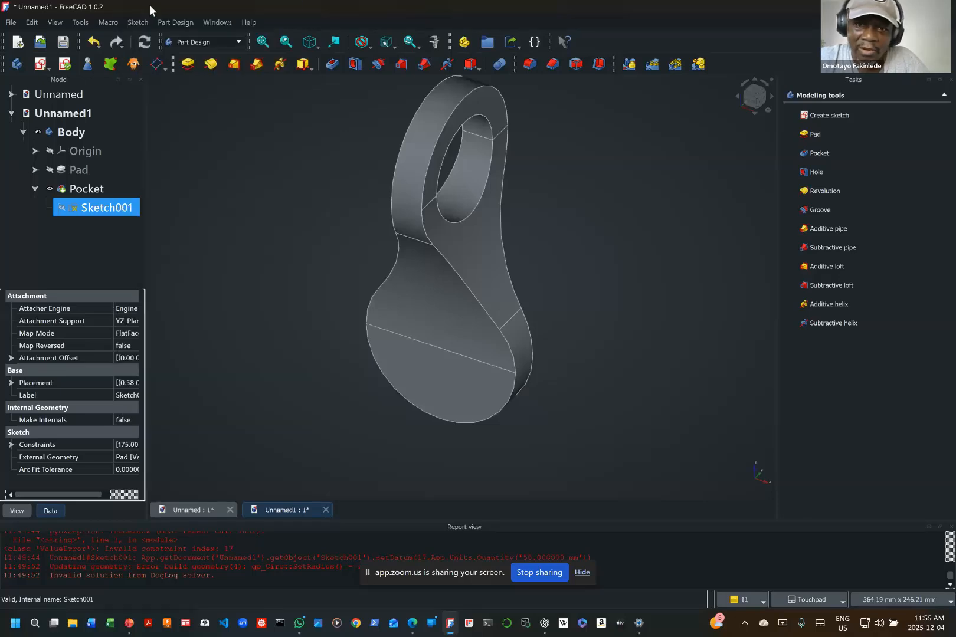
pyautogui.doubleClick(106, 208)
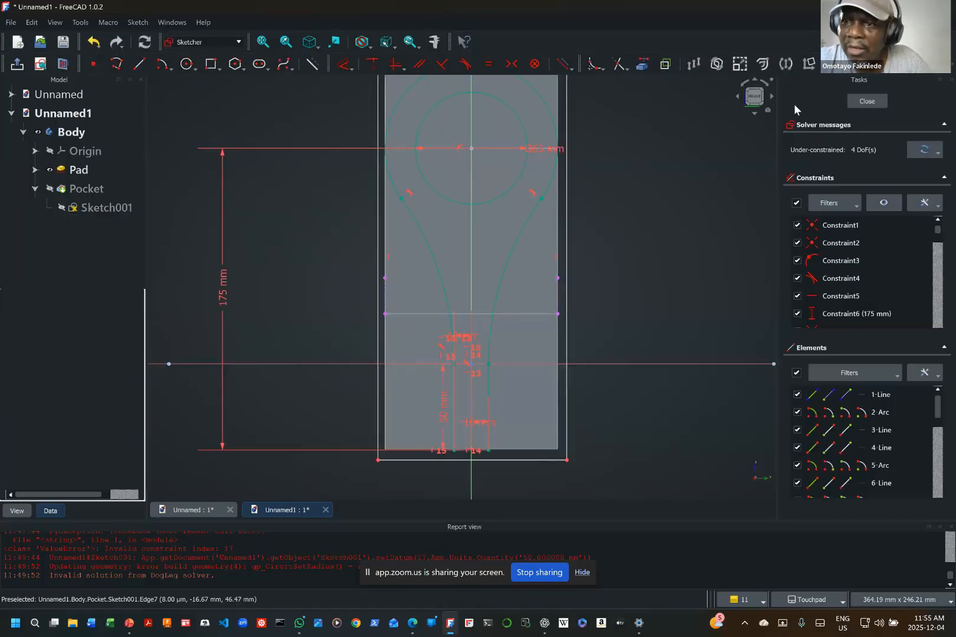
pyautogui.click(867, 101)
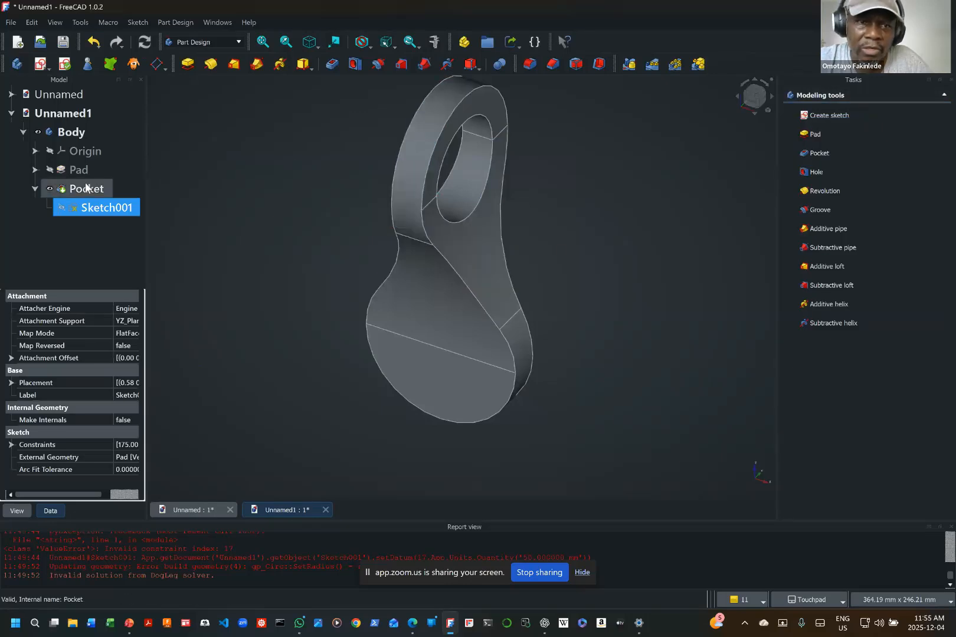
# Step: Edit the pad's sketch, add a 65 mm diameter circle centred on the origin, and finish the sketch
pyautogui.click(35, 169)
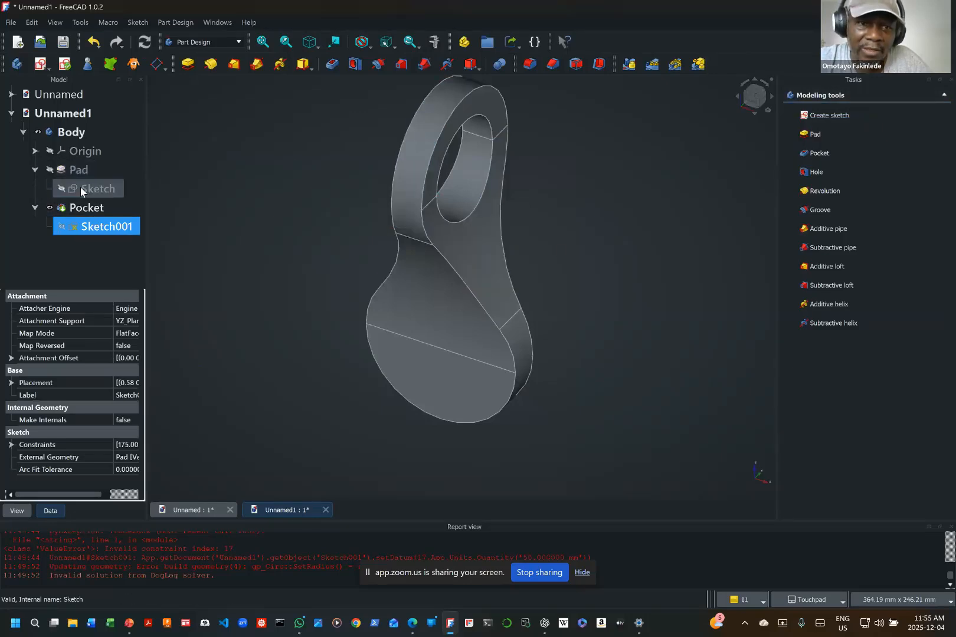
pyautogui.click(98, 188)
pyautogui.rightClick(108, 189)
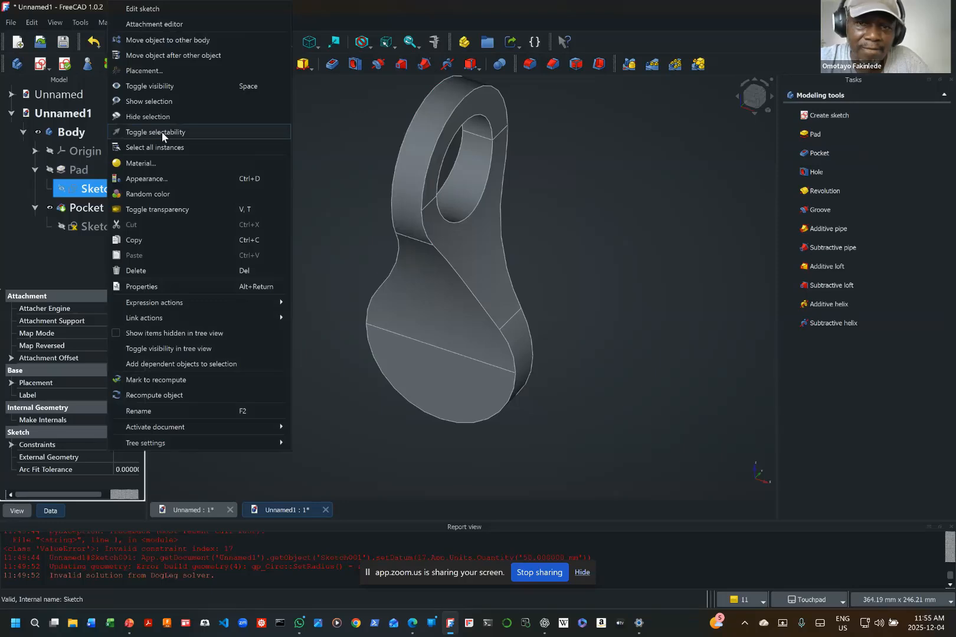
pyautogui.click(158, 10)
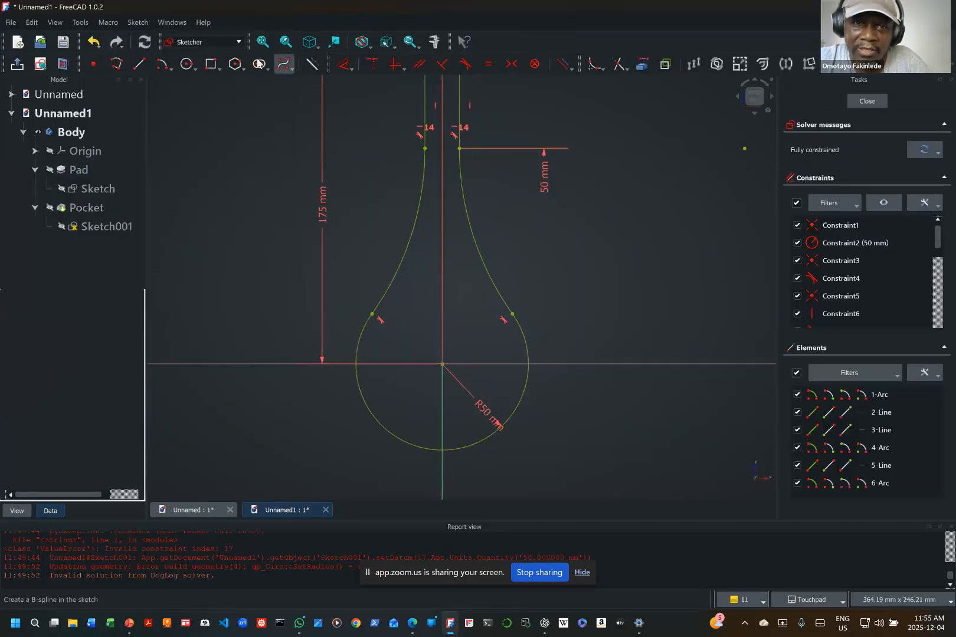
pyautogui.click(190, 70)
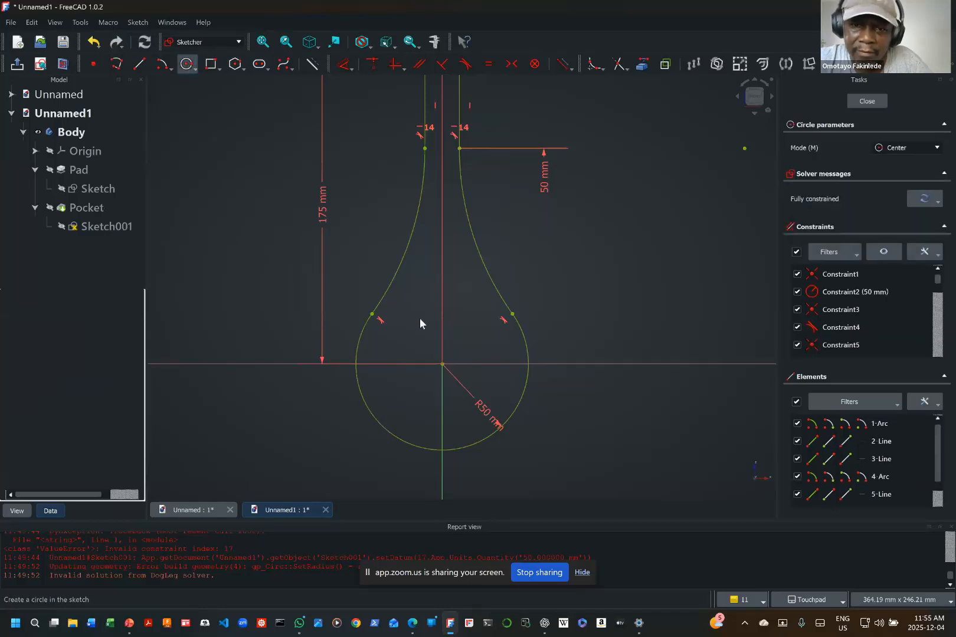
pyautogui.click(442, 365)
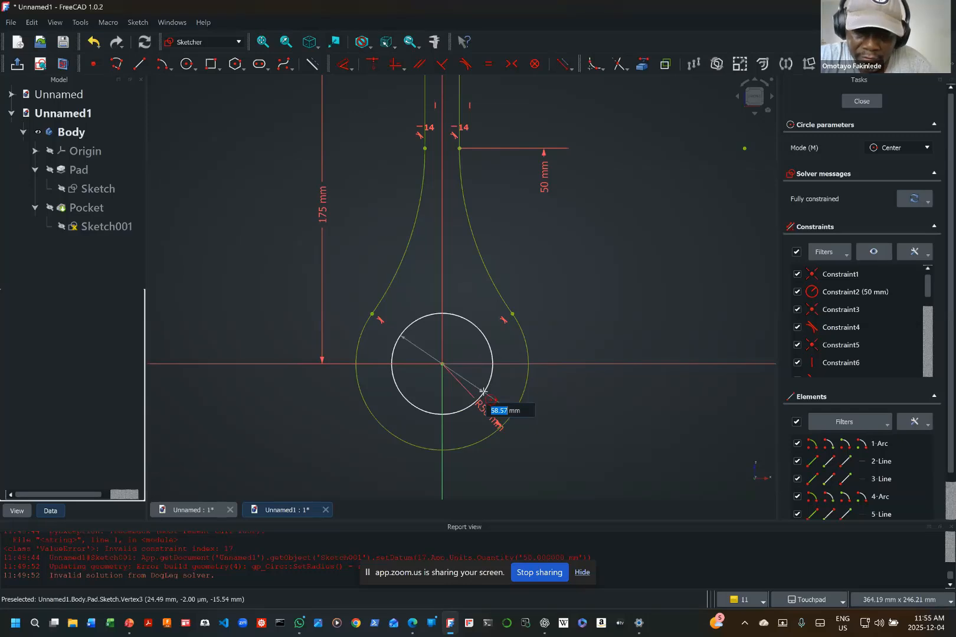
pyautogui.write('65')
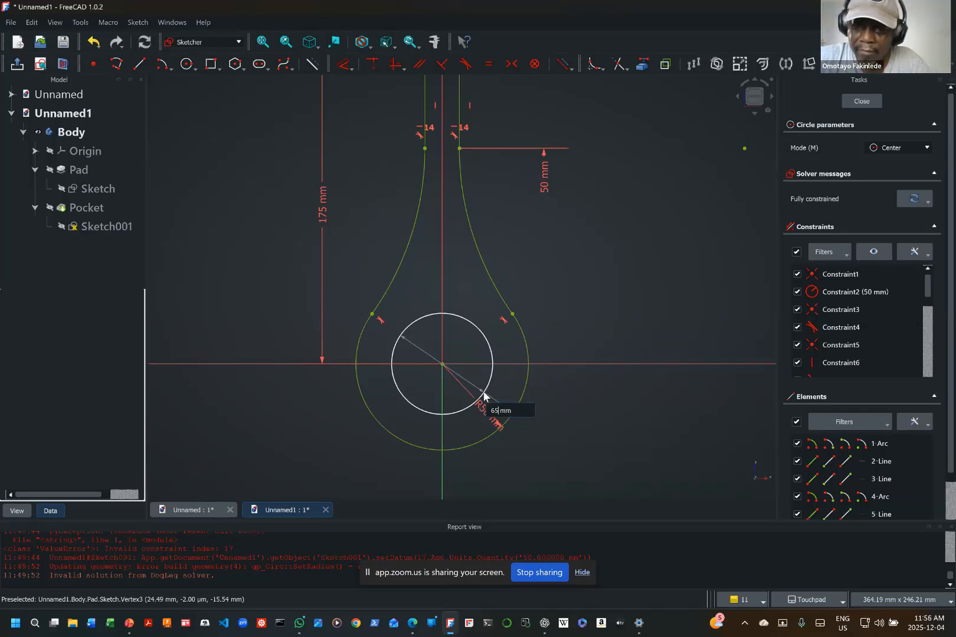
pyautogui.press('Return')
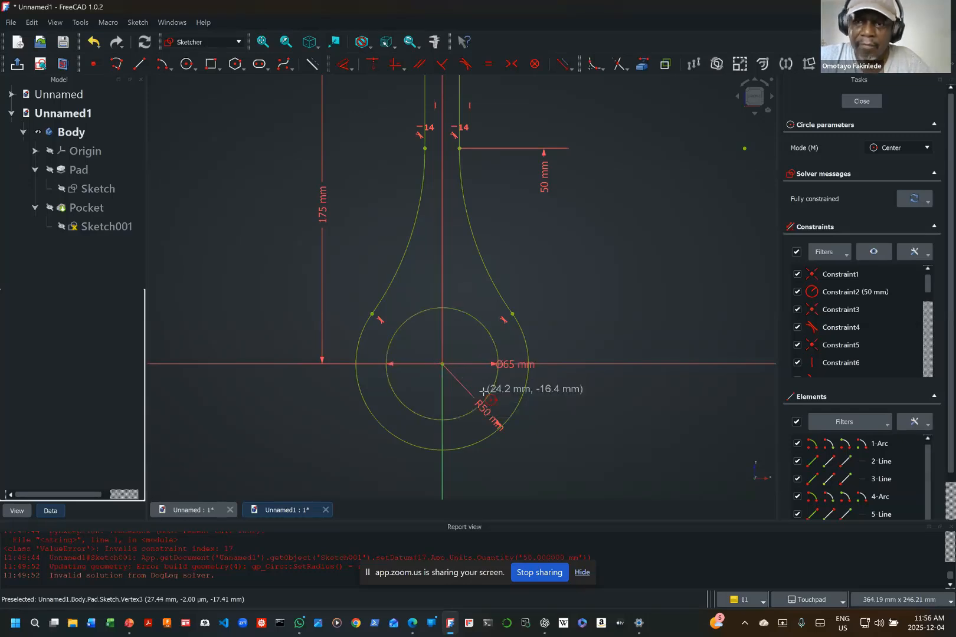
pyautogui.click(862, 102)
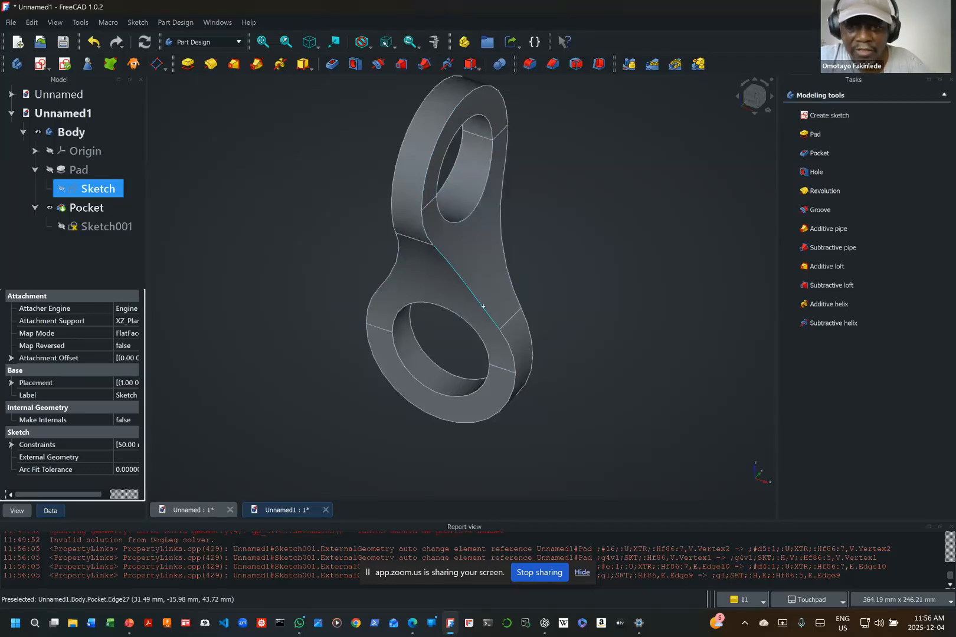
pyautogui.moveTo(483, 306)
pyautogui.keyDown('alt'); pyautogui.mouseDown()
pyautogui.moveTo(519, 300)
pyautogui.moveTo(631, 386)
pyautogui.moveTo(549, 413)
pyautogui.moveTo(385, 403)
pyautogui.moveTo(414, 258)
pyautogui.moveTo(618, 279)
pyautogui.moveTo(567, 329)
pyautogui.moveTo(574, 326)
pyautogui.mouseUp(); pyautogui.keyUp('alt')
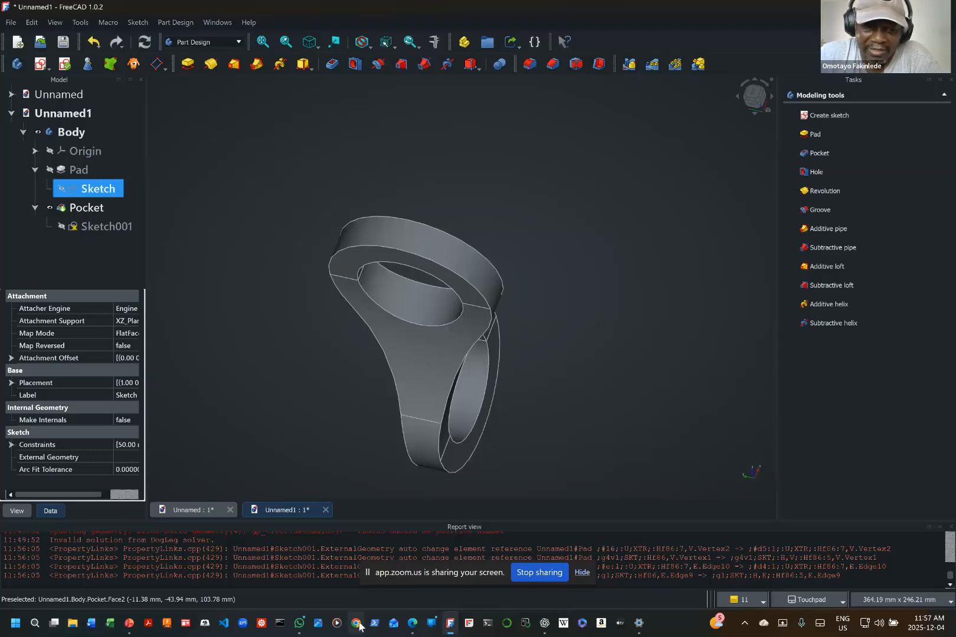
# Step: Switch to the PowerPoint presentation, start the slide show from the Home Work slide and advance one slide
pyautogui.click(130, 622)
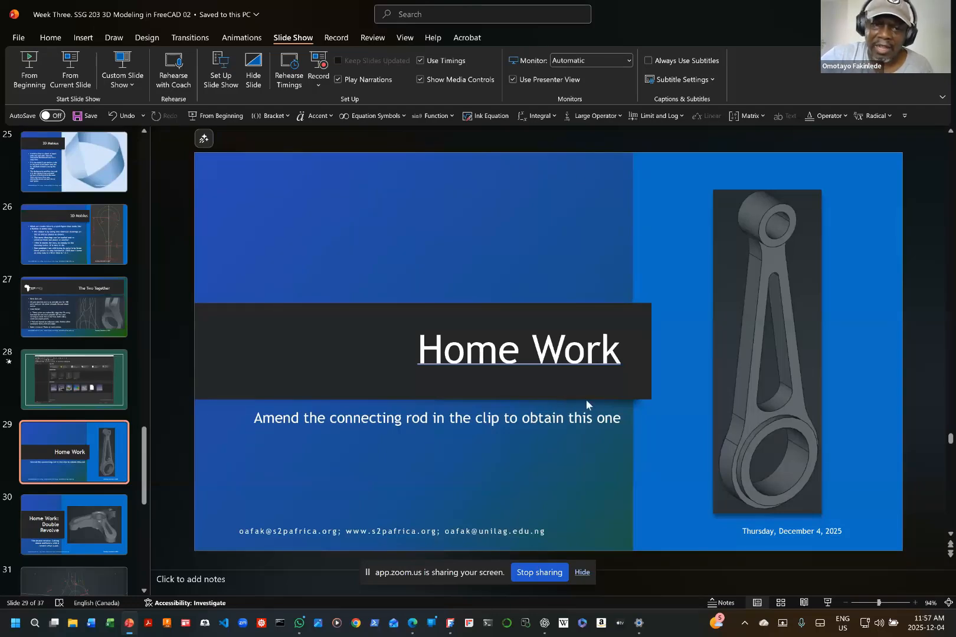
pyautogui.click(69, 60)
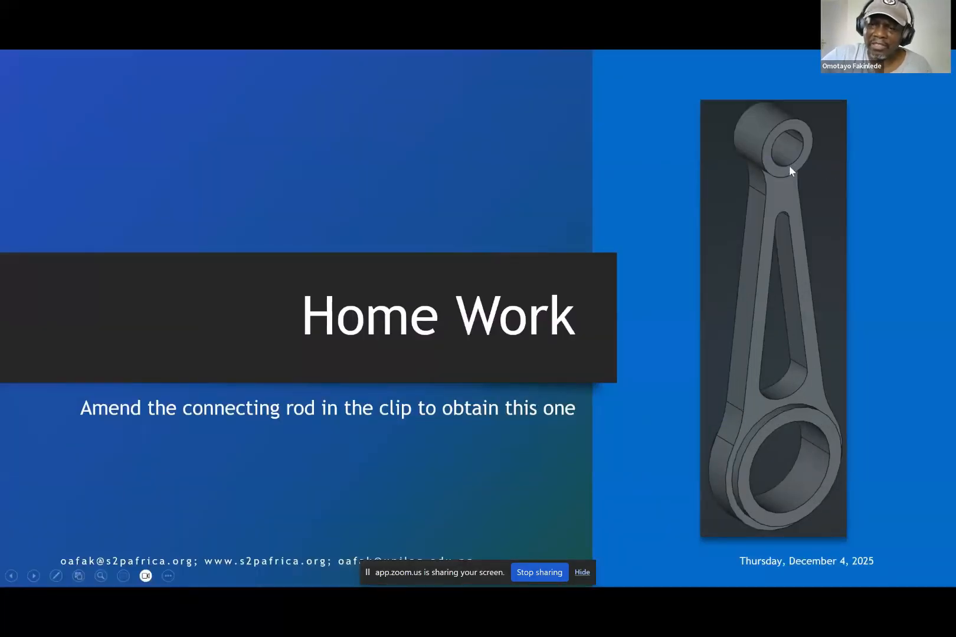
pyautogui.click(443, 368)
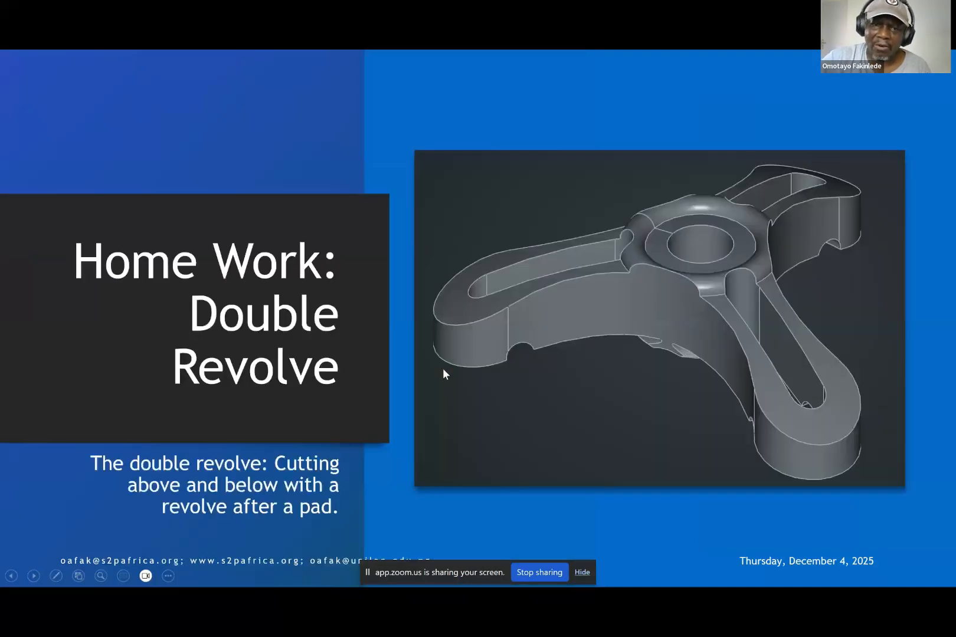